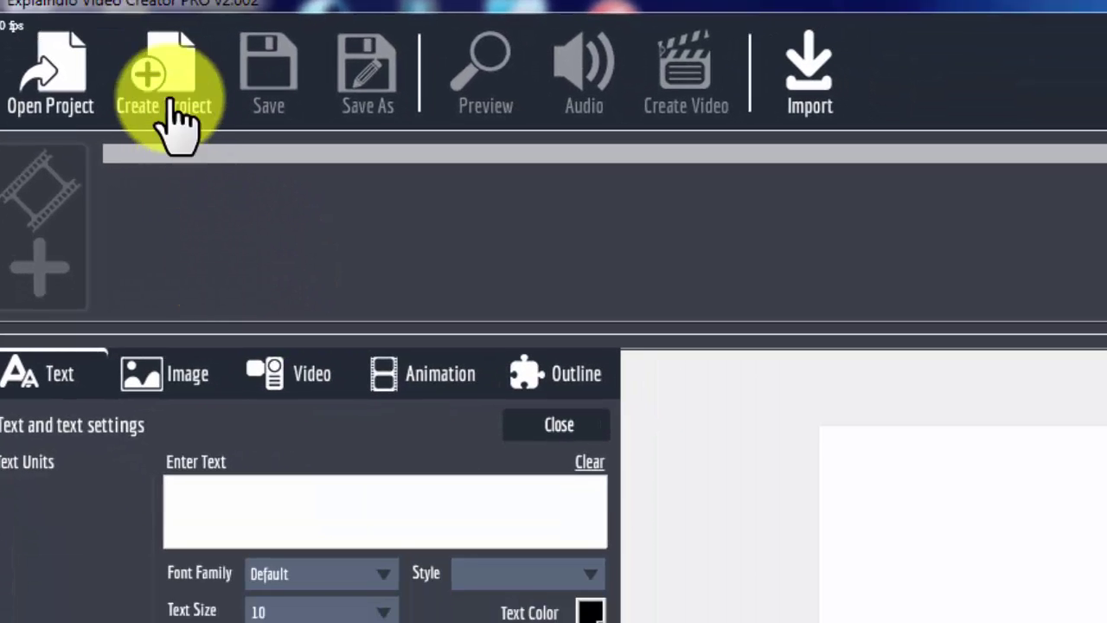
- Create a new project named "Text EVC 2.x"
{"action": "left_click", "coordinate": [173, 116]}
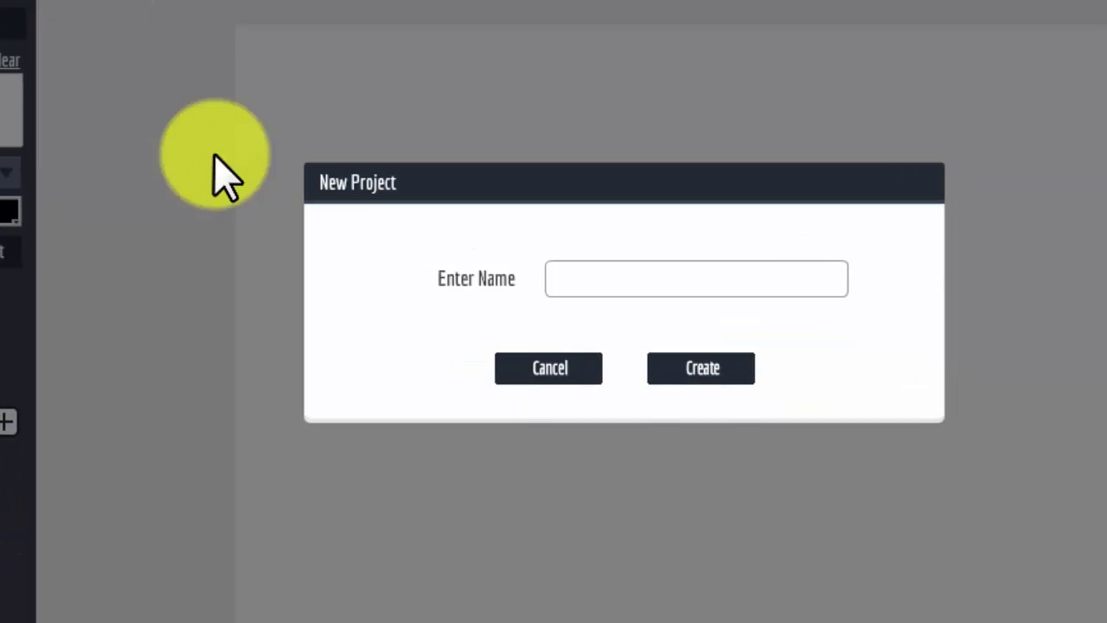
{"action": "left_click", "coordinate": [656, 281]}
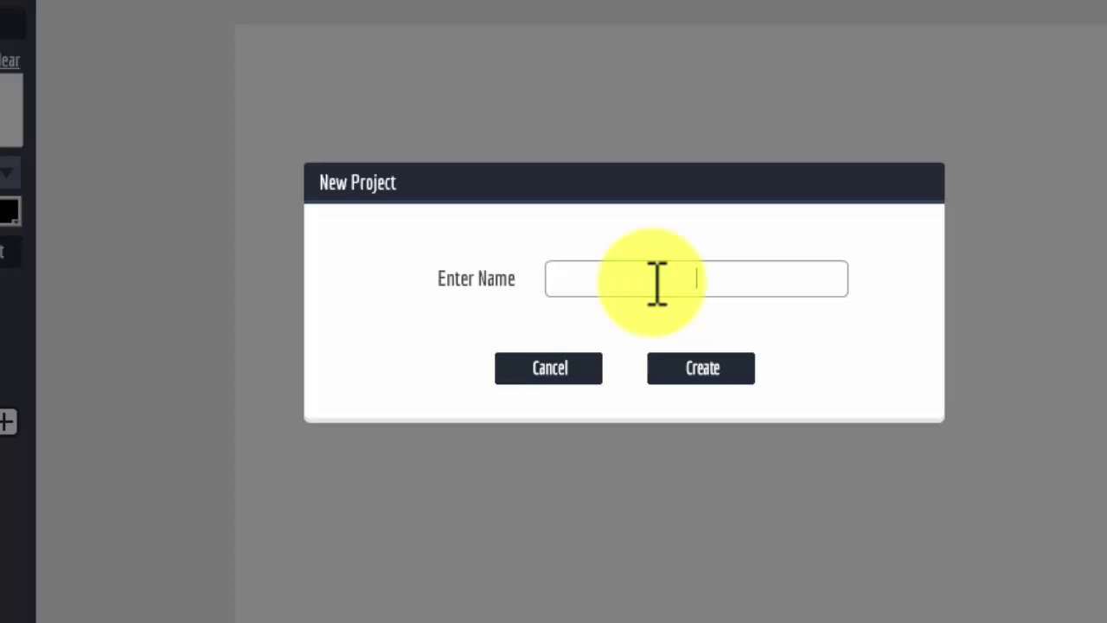
{"action": "type", "text": "Text EVC 2.x"}
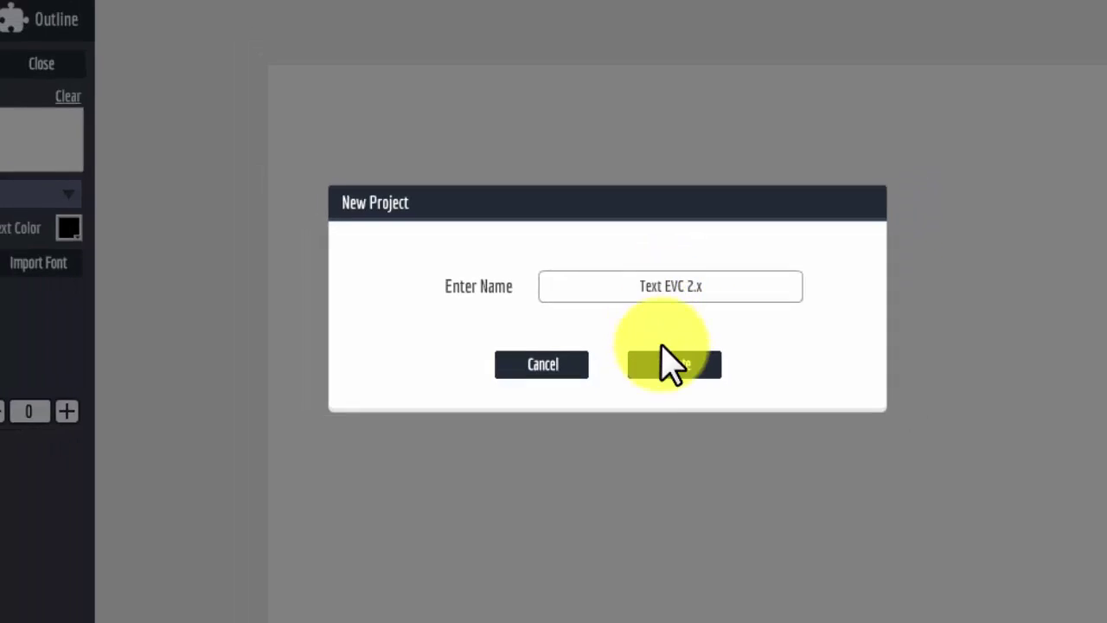
{"action": "left_click", "coordinate": [670, 363]}
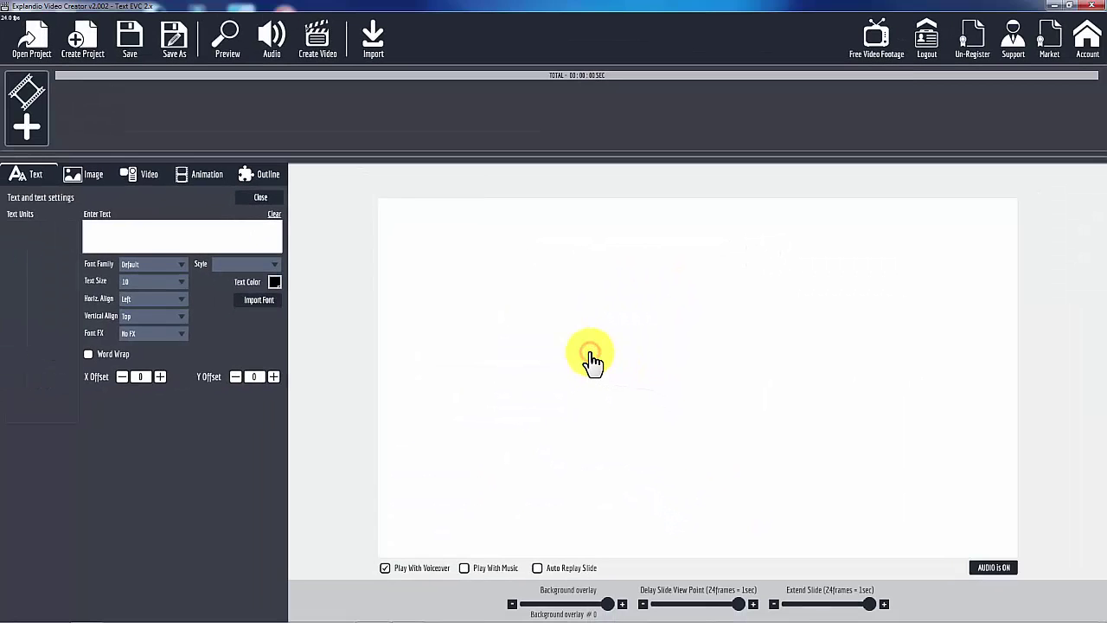
- Add a new, empty sketch scene to the project
{"action": "left_click", "coordinate": [27, 127]}
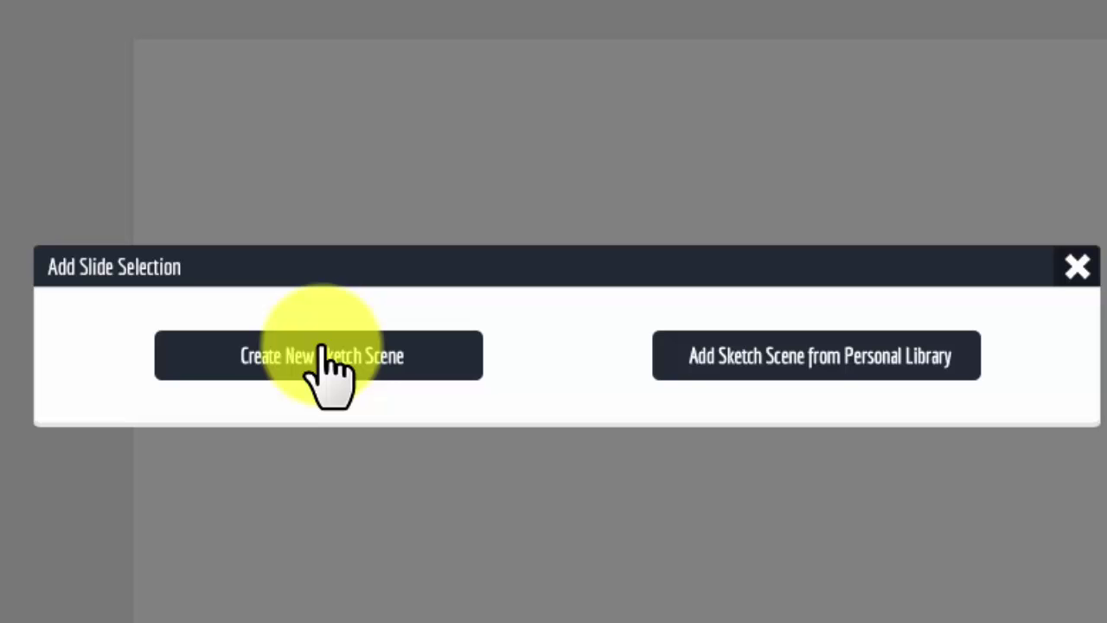
{"action": "left_click", "coordinate": [329, 364]}
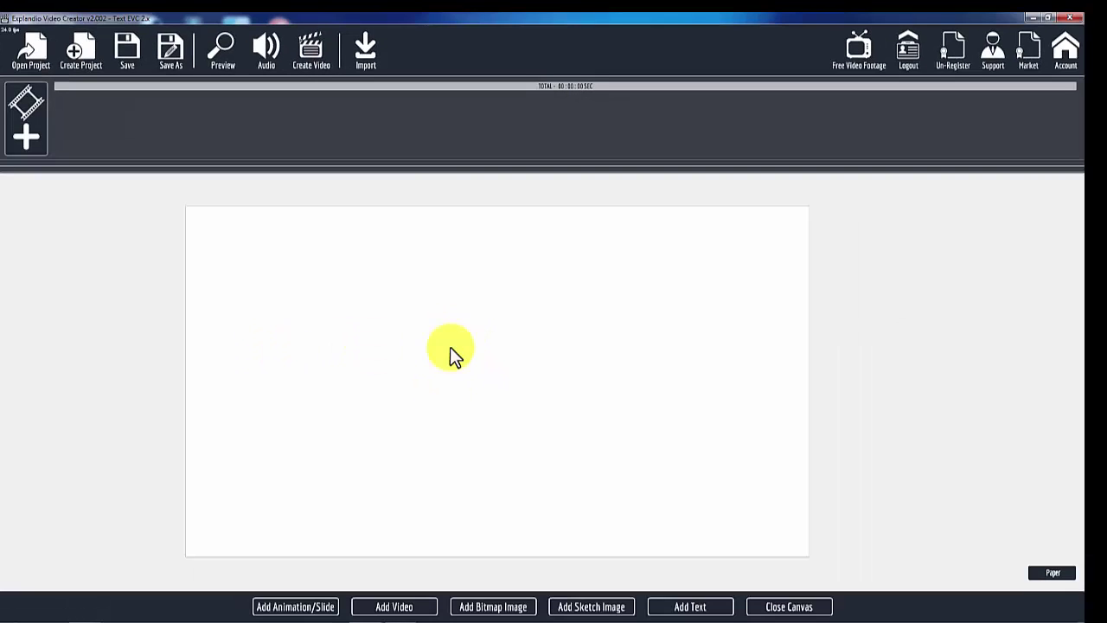
{"action": "left_click", "coordinate": [404, 297]}
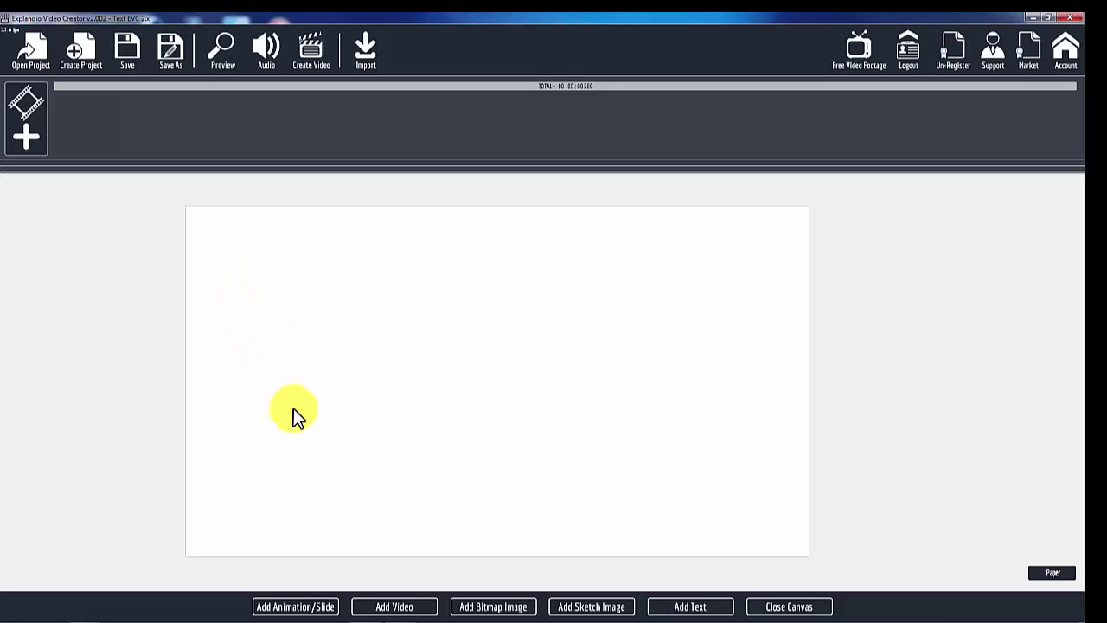
- Add slide_01.vfs from the Character Businesswoman2 pack to the canvas as an Explaindio slide, keeping the default sketch import settings
{"action": "left_click", "coordinate": [303, 610]}
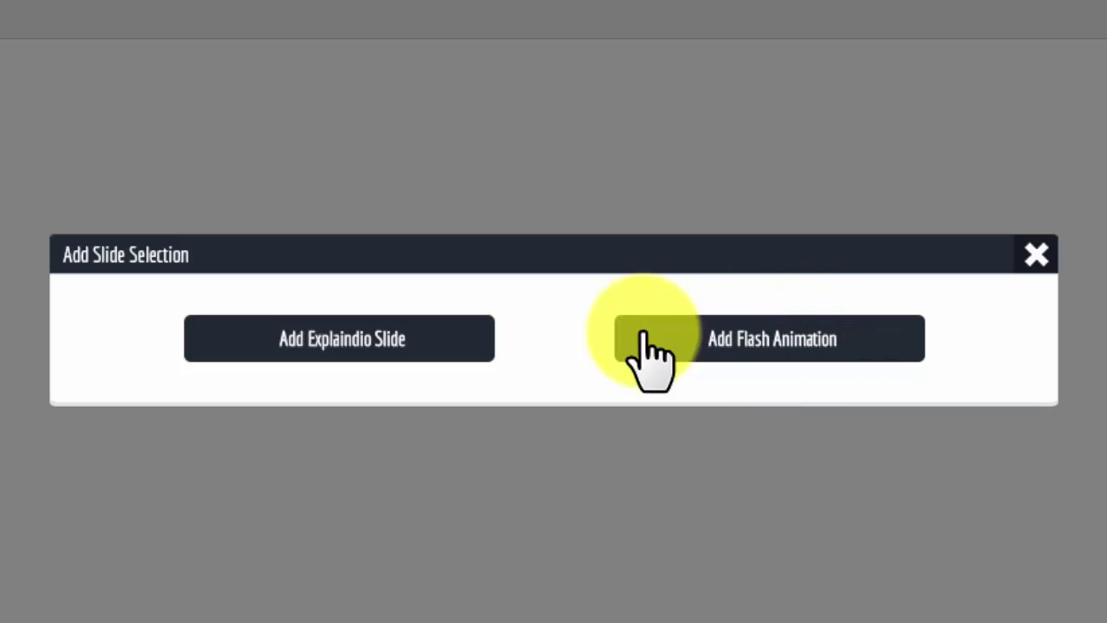
{"action": "left_click", "coordinate": [362, 339]}
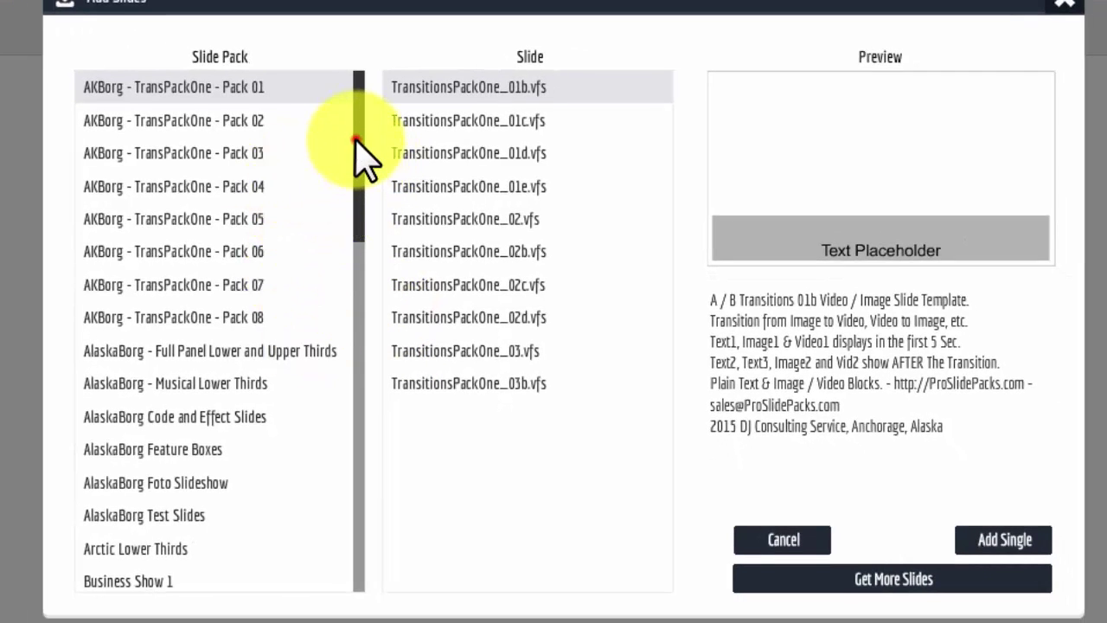
{"action": "left_click_drag", "start_coordinate": [363, 154], "coordinate": [362, 311]}
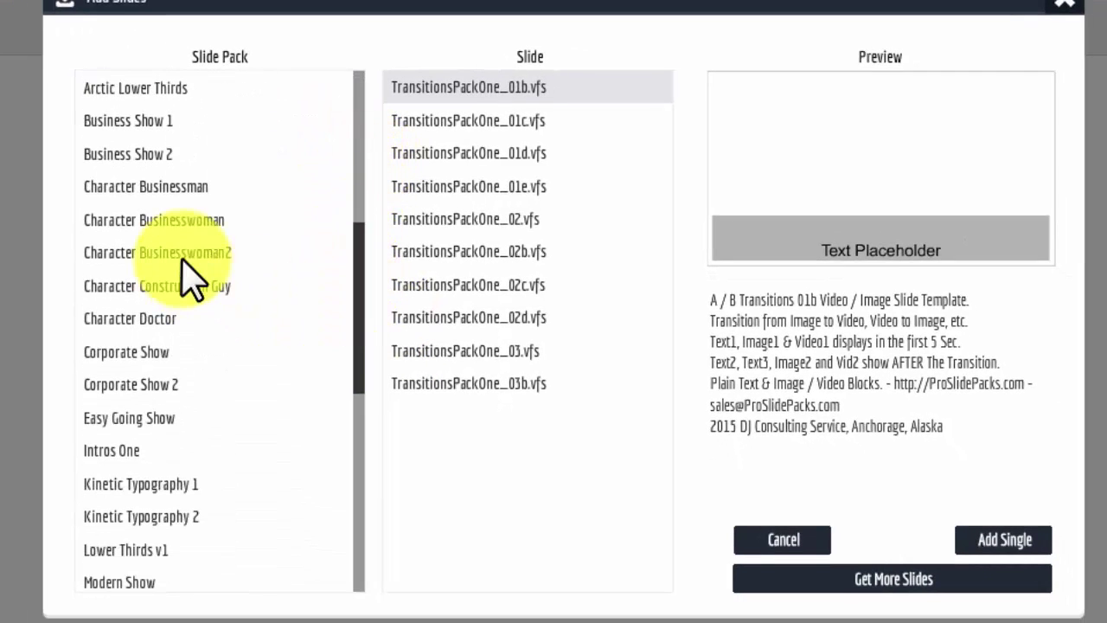
{"action": "left_click", "coordinate": [157, 253]}
{"action": "left_click", "coordinate": [424, 222]}
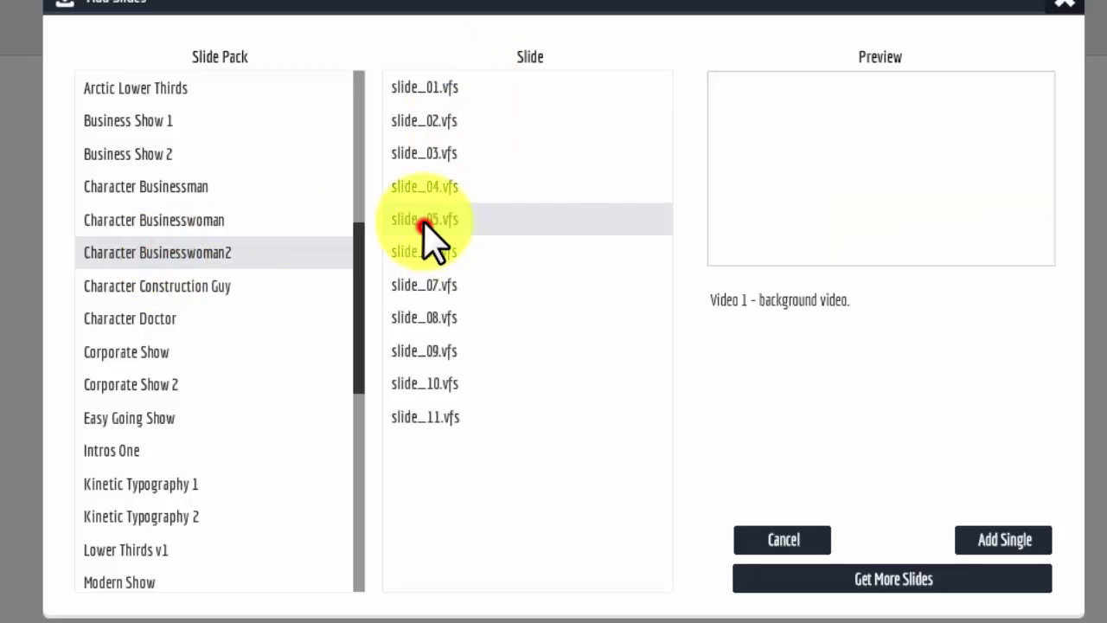
{"action": "left_click", "coordinate": [422, 88]}
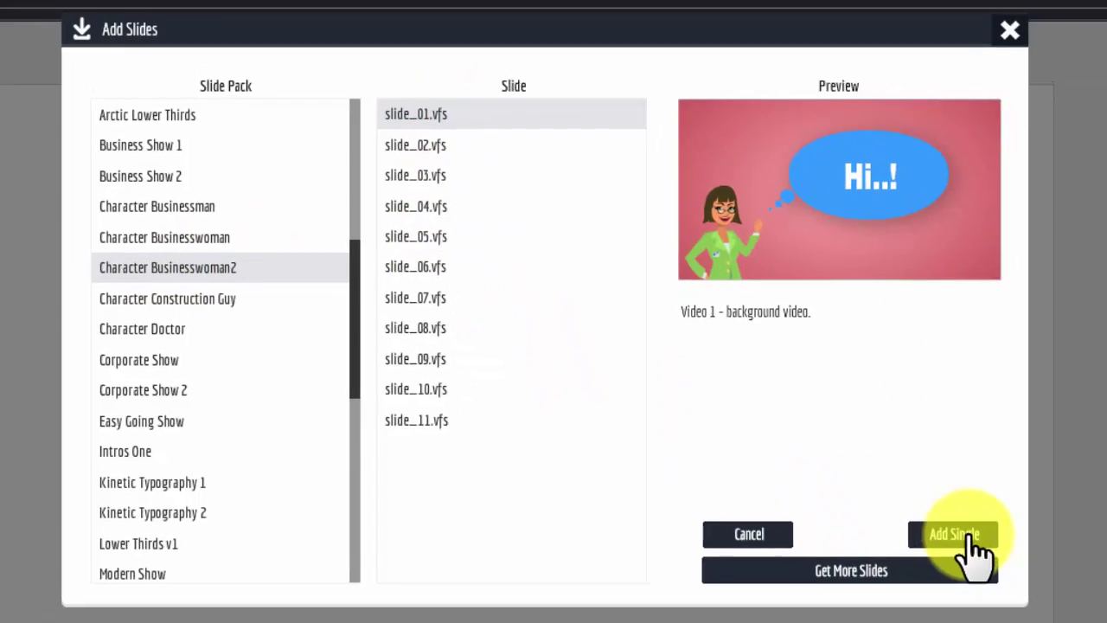
{"action": "left_click", "coordinate": [1004, 539]}
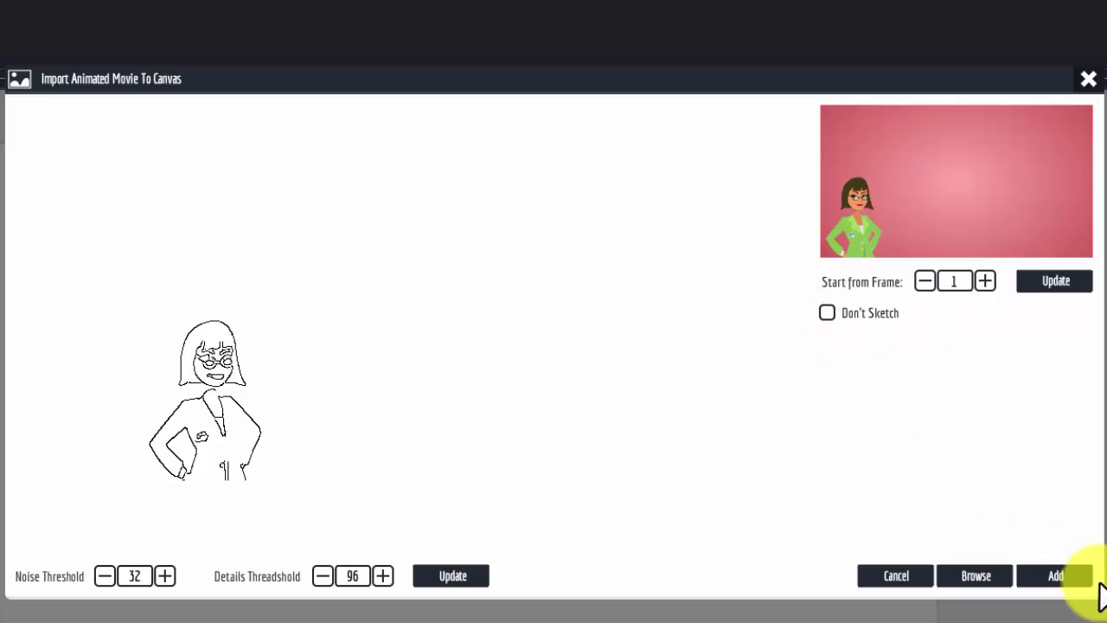
{"action": "left_click", "coordinate": [957, 508]}
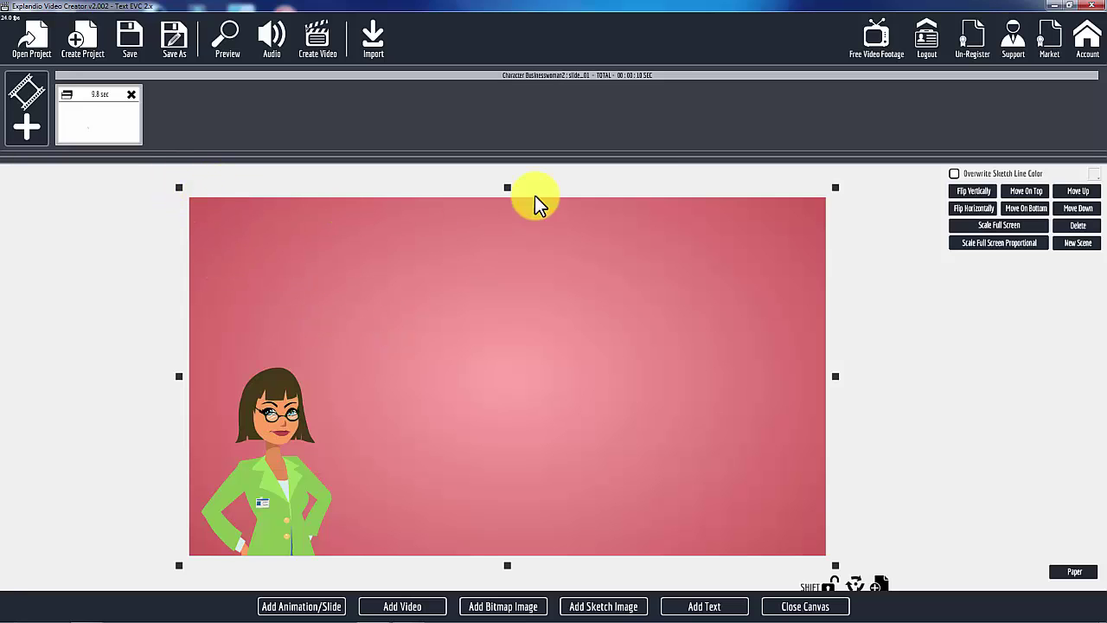
- Examine the placement of the businesswoman slide on the canvas at several zoom levels
{"action": "mouse_move", "coordinate": [587, 360]}
{"action": "left_mouse_down"}
{"action": "mouse_move", "coordinate": [655, 371]}
{"action": "mouse_move", "coordinate": [617, 352]}
{"action": "mouse_move", "coordinate": [589, 359]}
{"action": "left_mouse_up"}
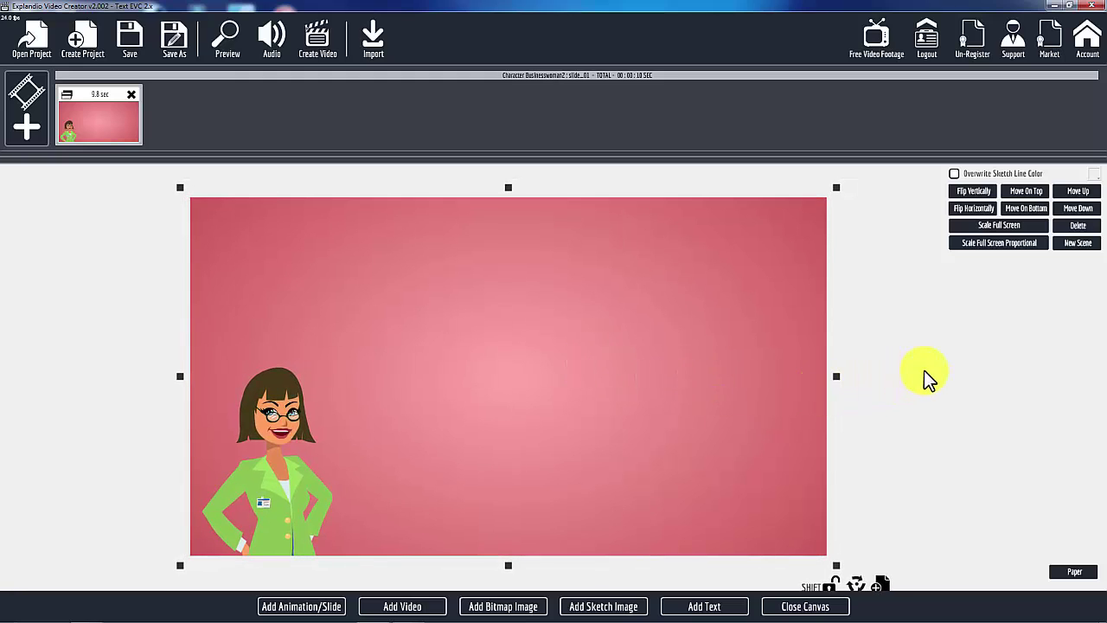
{"action": "scroll", "coordinate": [923, 378], "scroll_direction": "down", "scroll_amount": 3}
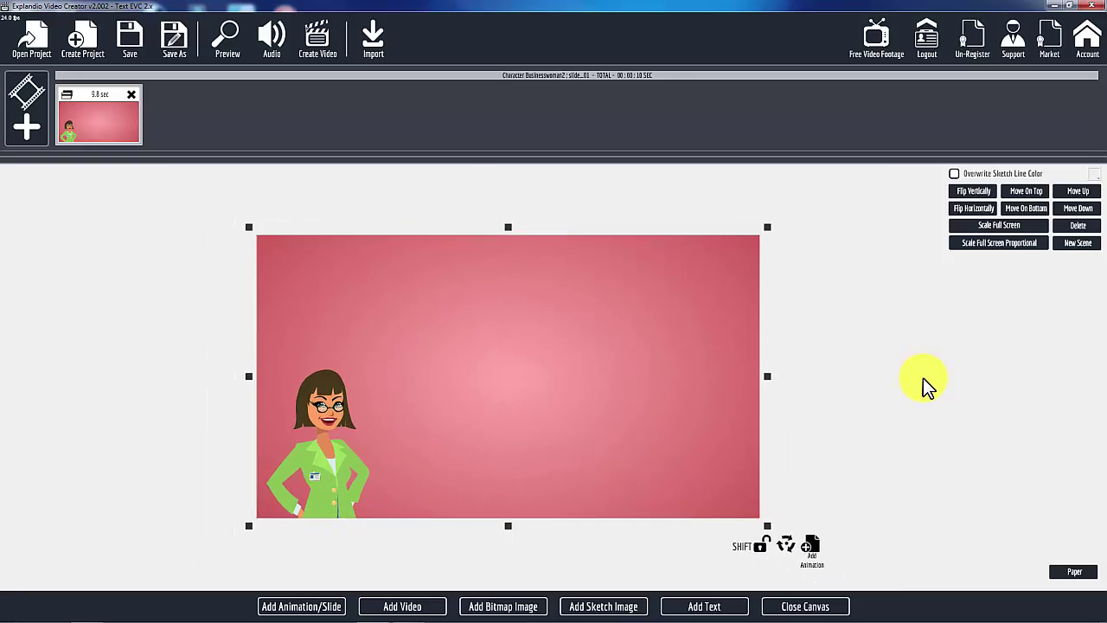
{"action": "scroll", "coordinate": [923, 378], "scroll_direction": "up", "scroll_amount": 2}
{"action": "scroll", "coordinate": [923, 378], "scroll_direction": "down", "scroll_amount": 3}
{"action": "scroll", "coordinate": [923, 378], "scroll_direction": "up", "scroll_amount": 2}
{"action": "scroll", "coordinate": [923, 378], "scroll_direction": "up", "scroll_amount": 2}
{"action": "scroll", "coordinate": [923, 378], "scroll_direction": "down", "scroll_amount": 3}
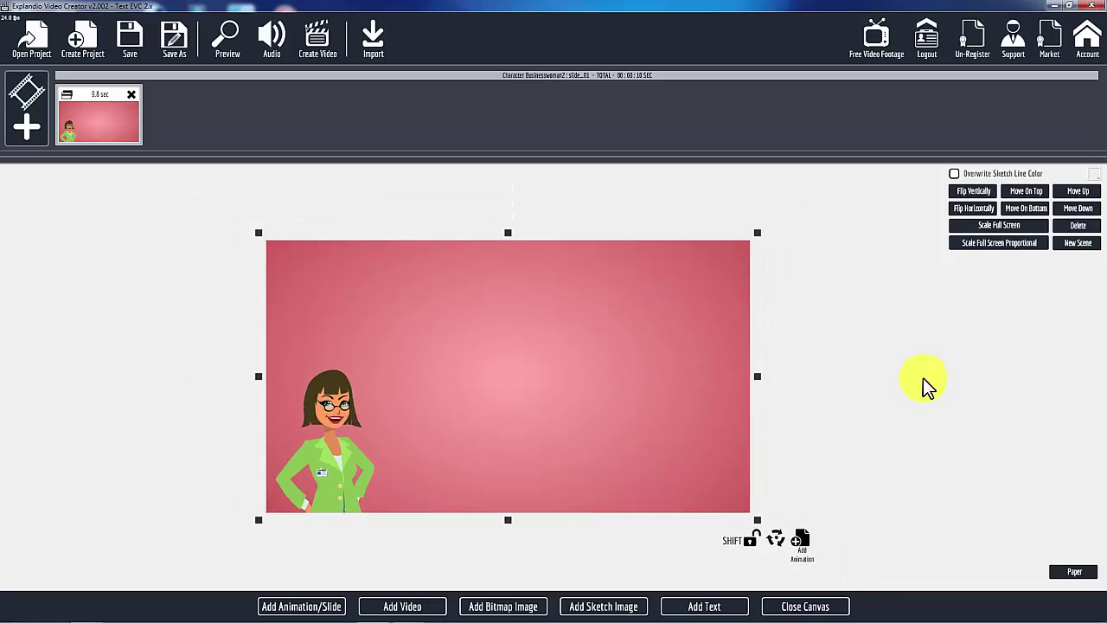
{"action": "scroll", "coordinate": [923, 378], "scroll_direction": "up", "scroll_amount": 2}
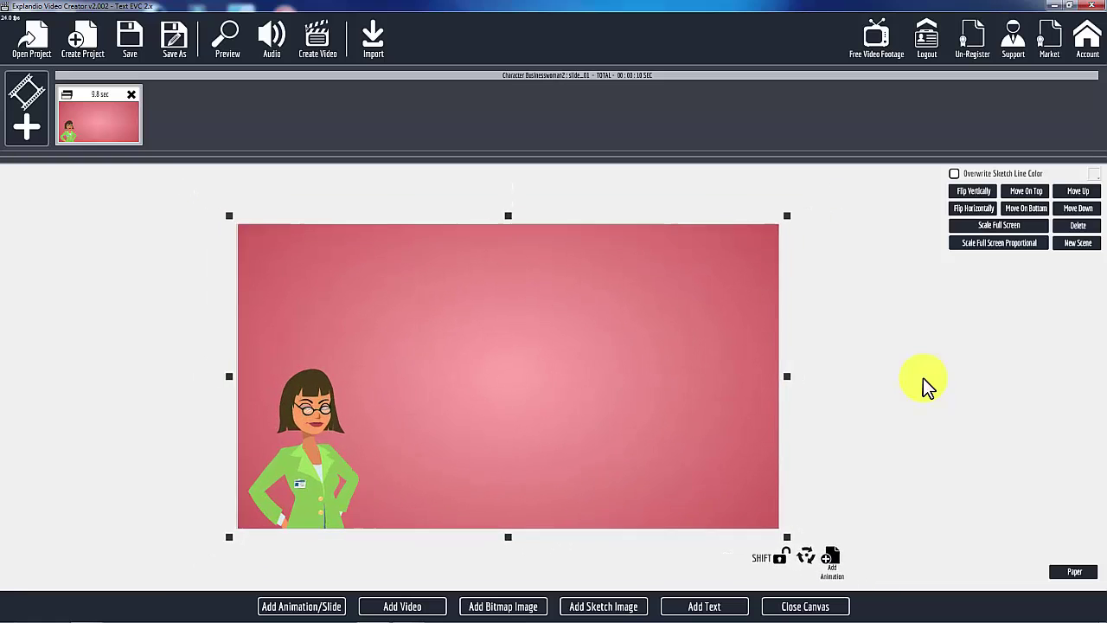
{"action": "scroll", "coordinate": [923, 378], "scroll_direction": "down", "scroll_amount": 1}
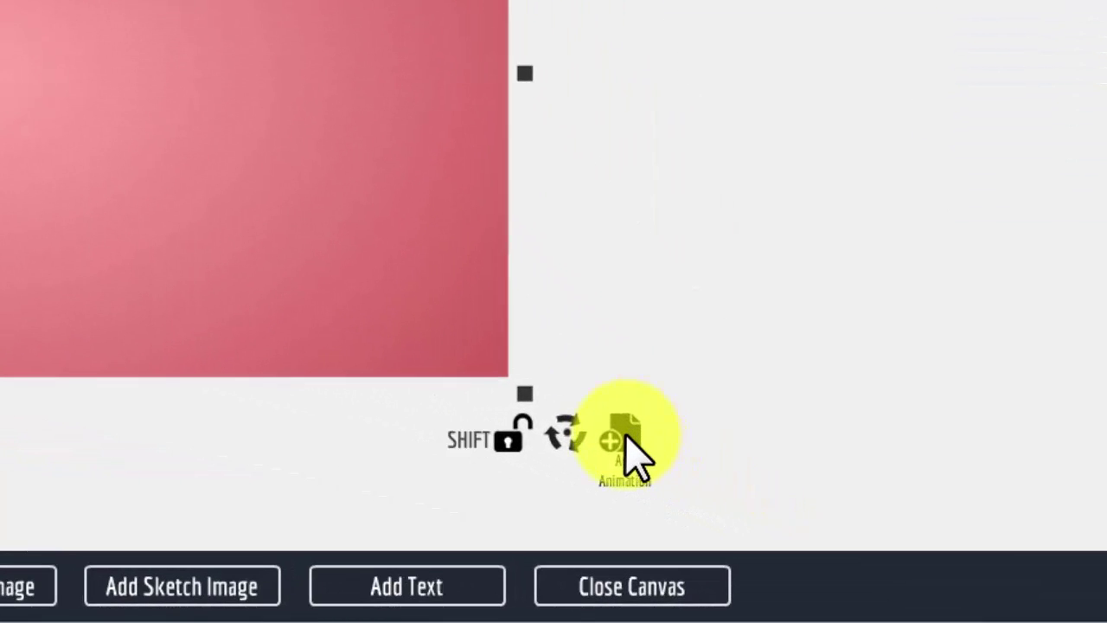
- Try a movement animation on the businesswoman slide by shifting its end position sideways, remove the animation point and reselect the slide
{"action": "left_click", "coordinate": [625, 437]}
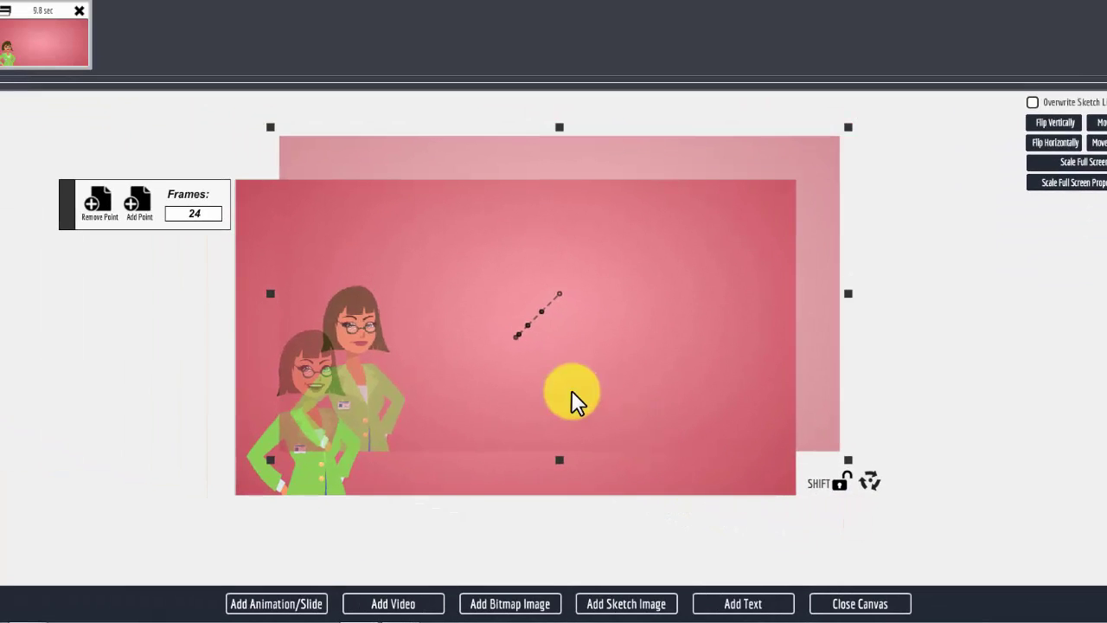
{"action": "left_click_drag", "start_coordinate": [534, 386], "coordinate": [733, 421]}
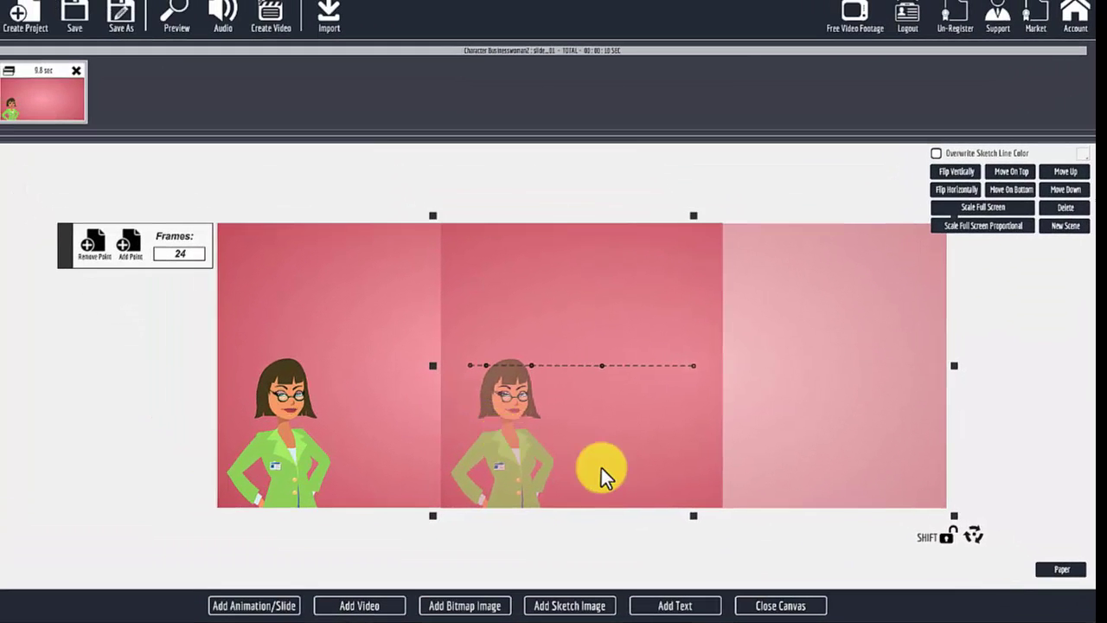
{"action": "left_click", "coordinate": [92, 244]}
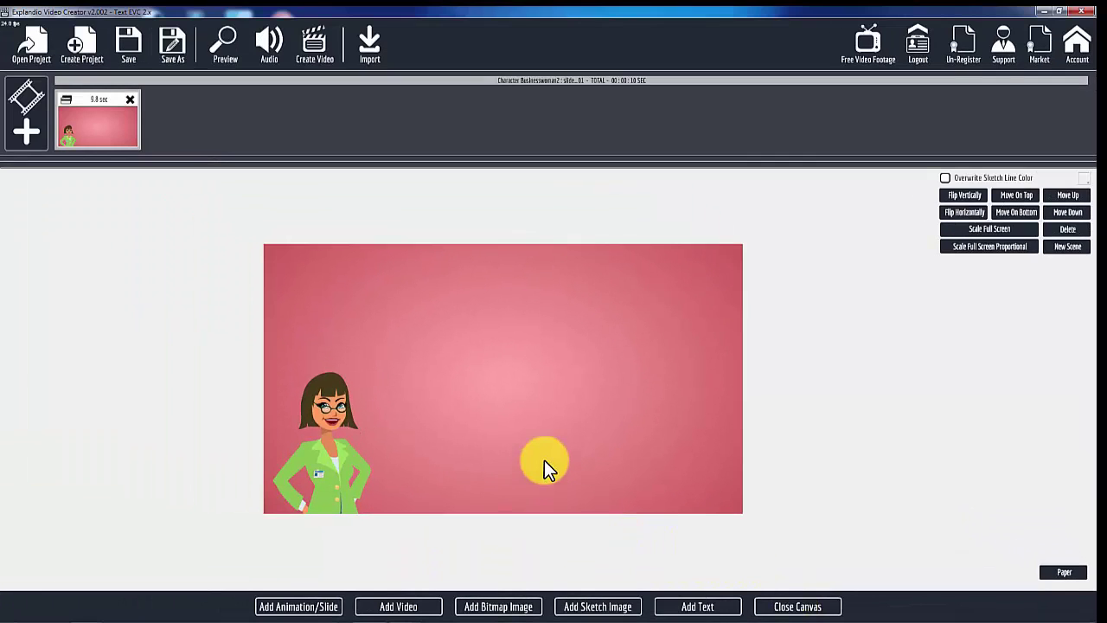
{"action": "left_click", "coordinate": [544, 461]}
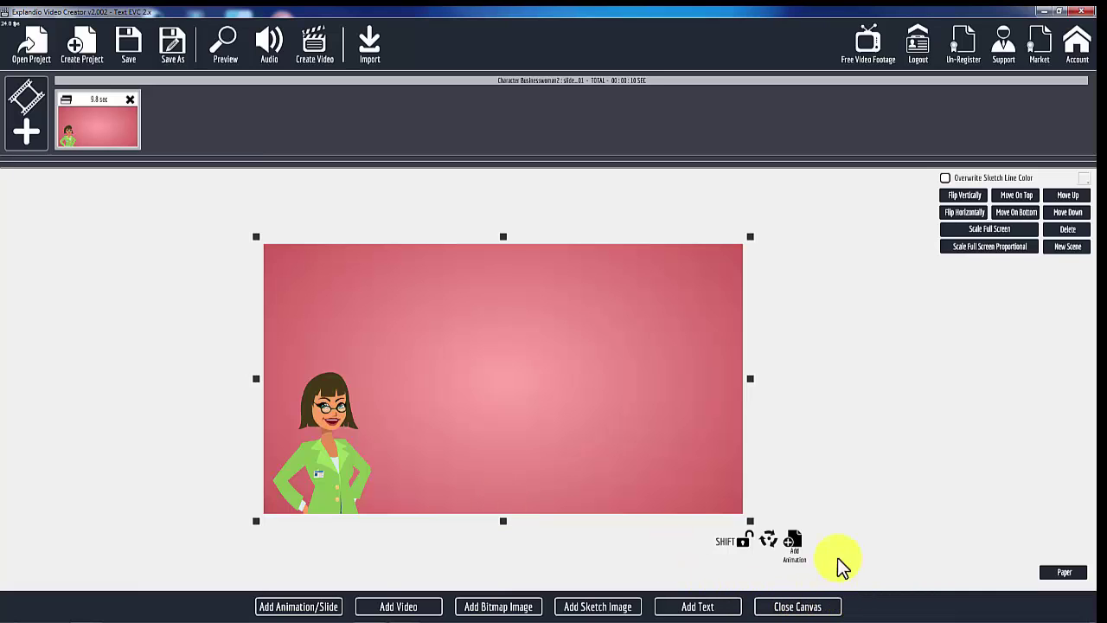
- Add a text element to the canvas and place it near the slide's upper-right corner
{"action": "left_click", "coordinate": [690, 611]}
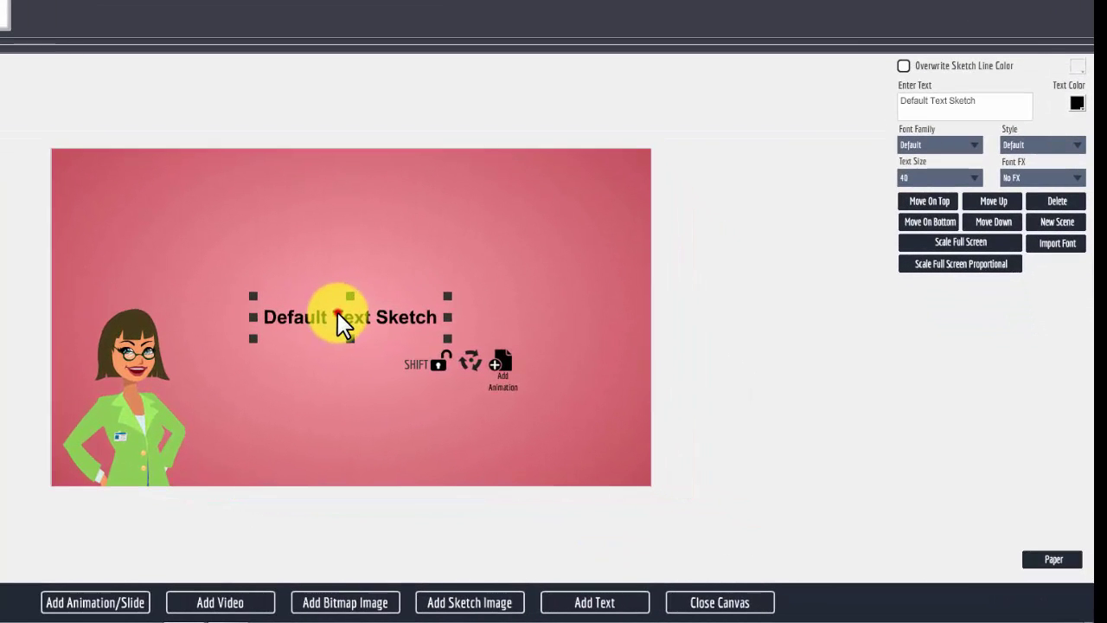
{"action": "left_click", "coordinate": [492, 376]}
{"action": "left_click_drag", "start_coordinate": [478, 246], "coordinate": [506, 177]}
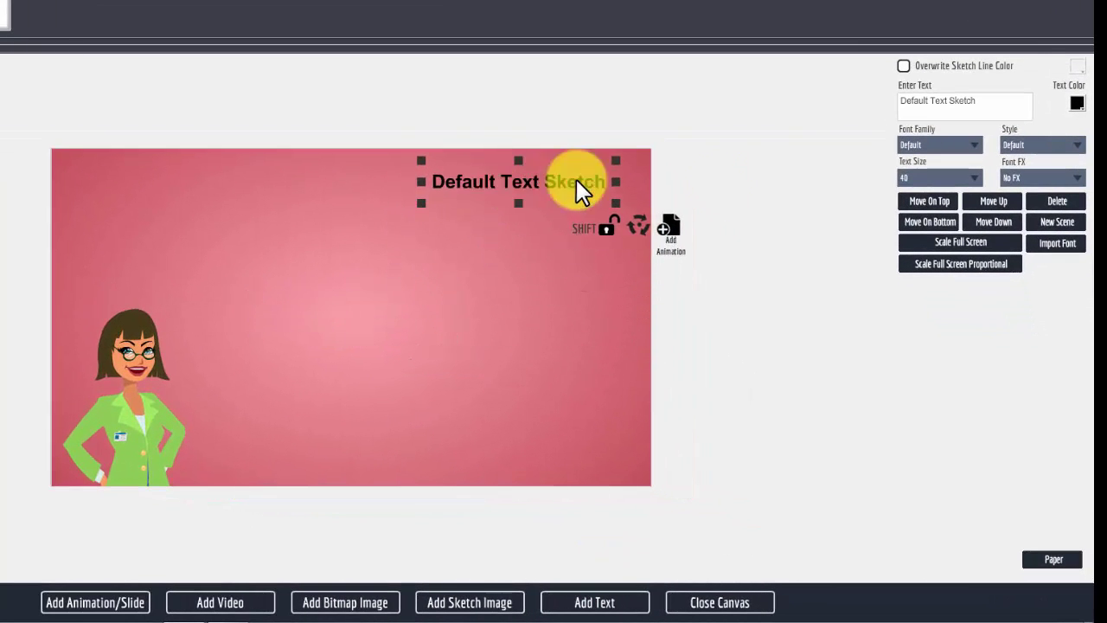
- Replace the text element's default wording with "My Company Presents:"
{"action": "left_click_drag", "start_coordinate": [983, 104], "coordinate": [878, 104]}
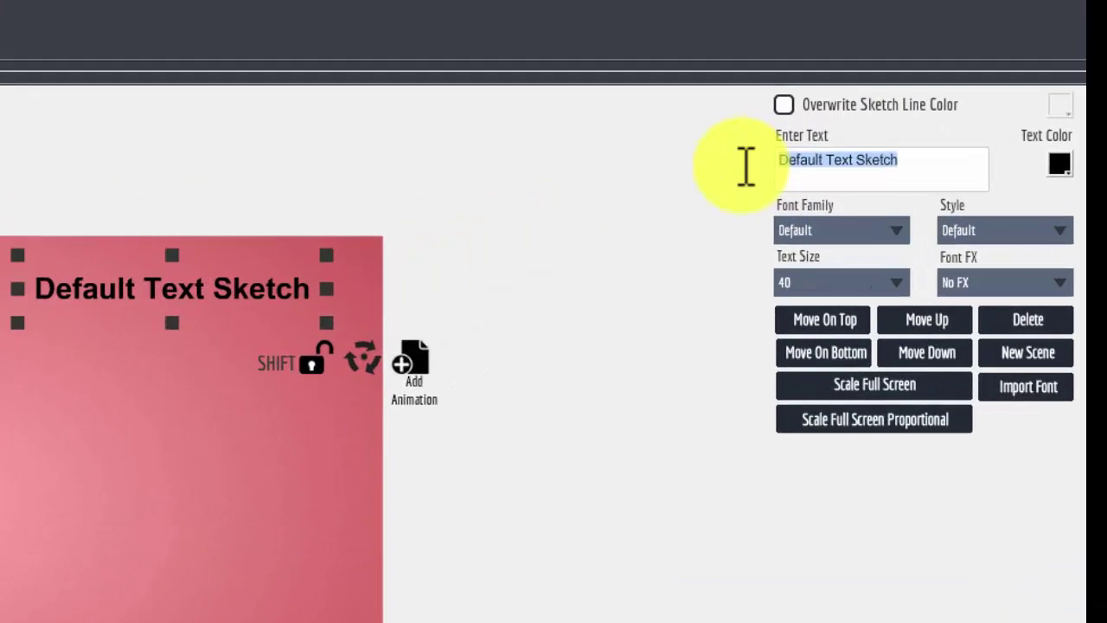
{"action": "type", "text": "M"}
{"action": "type", "text": "y"}
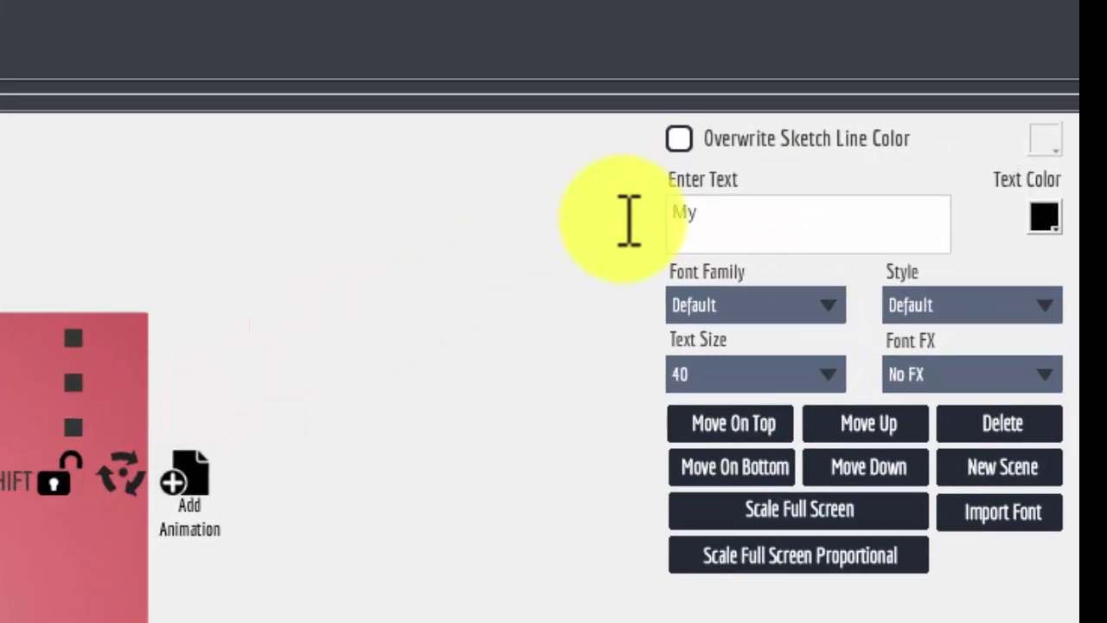
{"action": "type", "text": " Compa"}
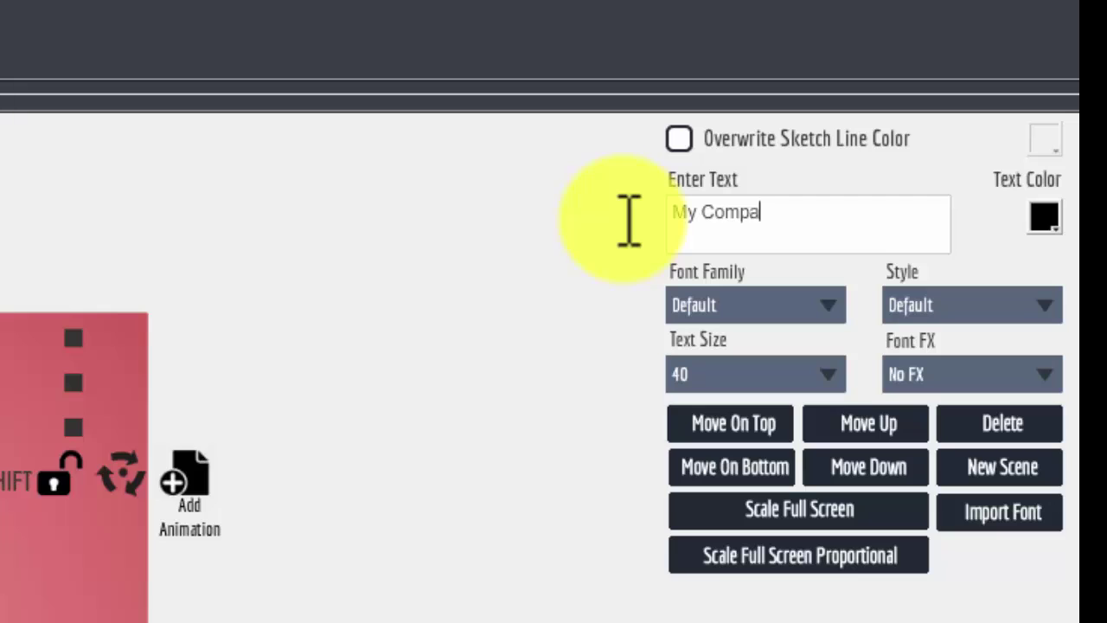
{"action": "type", "text": "ny Pr"}
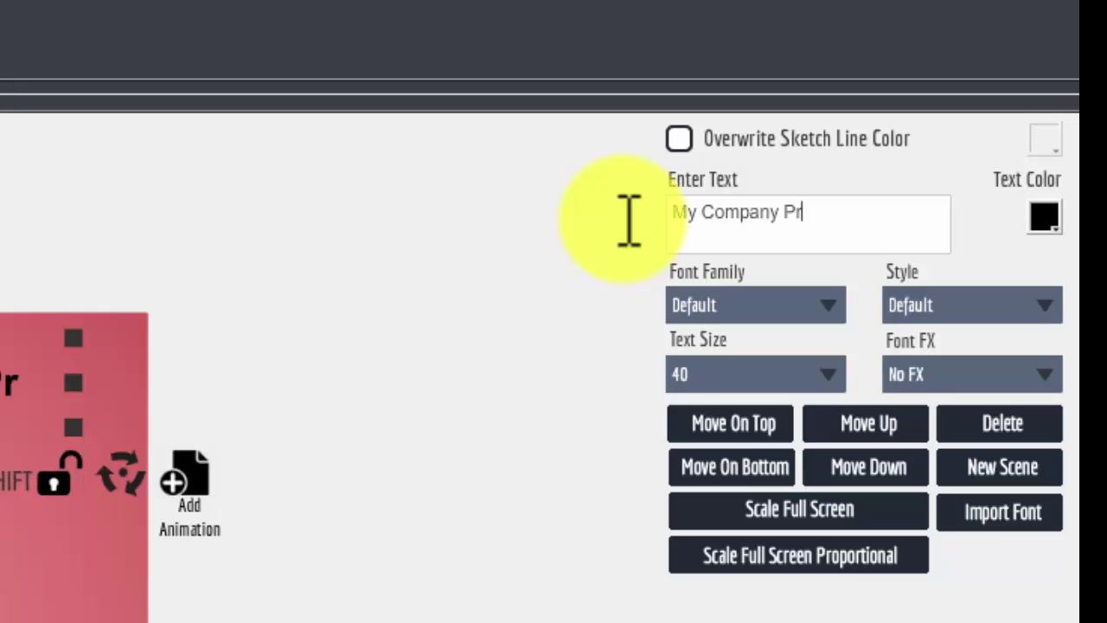
{"action": "type", "text": "esents"}
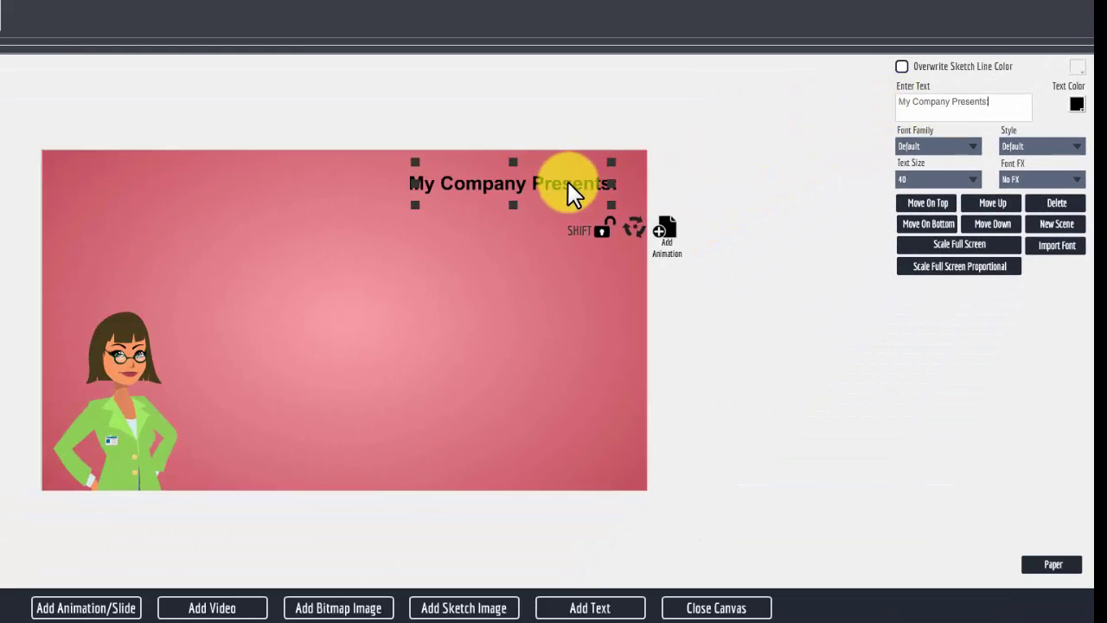
- Enlarge the "My Company Presents:" text, fit it into the slide's upper-right corner and close the canvas
{"action": "left_click_drag", "start_coordinate": [612, 206], "coordinate": [597, 167]}
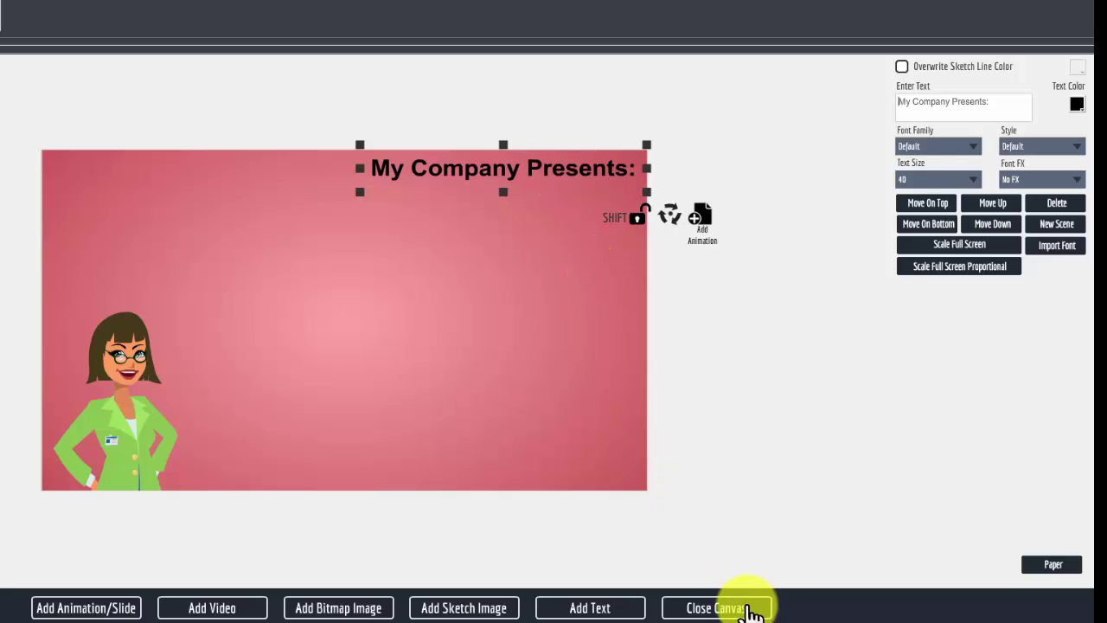
{"action": "left_click", "coordinate": [735, 610]}
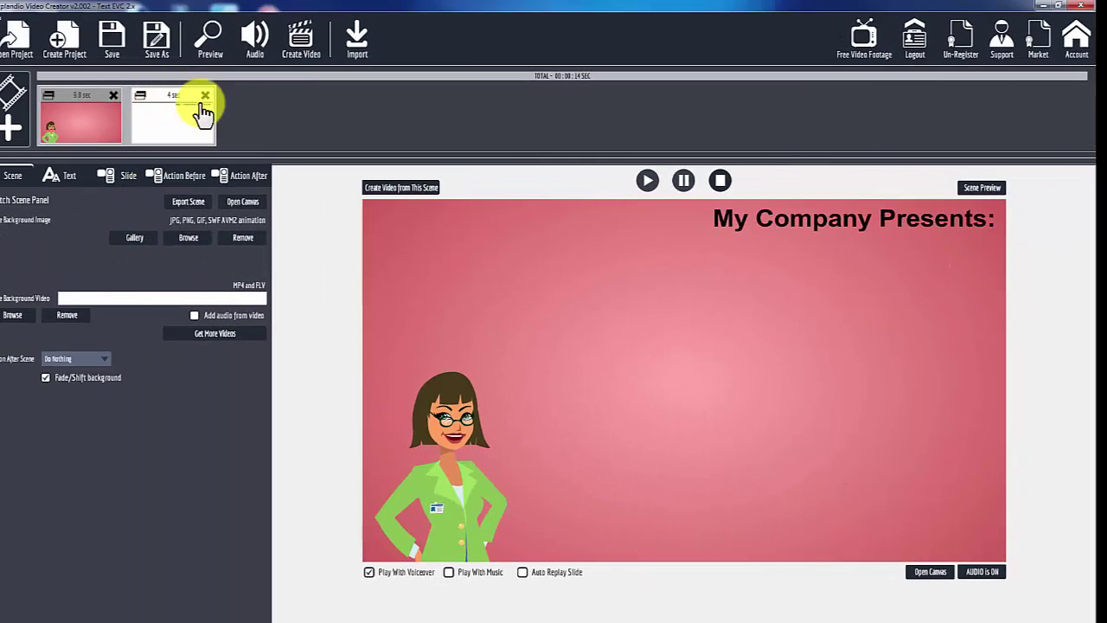
- Preview the scene to check how the slide and the title text are sketched, and close the preview
{"action": "left_click", "coordinate": [981, 190]}
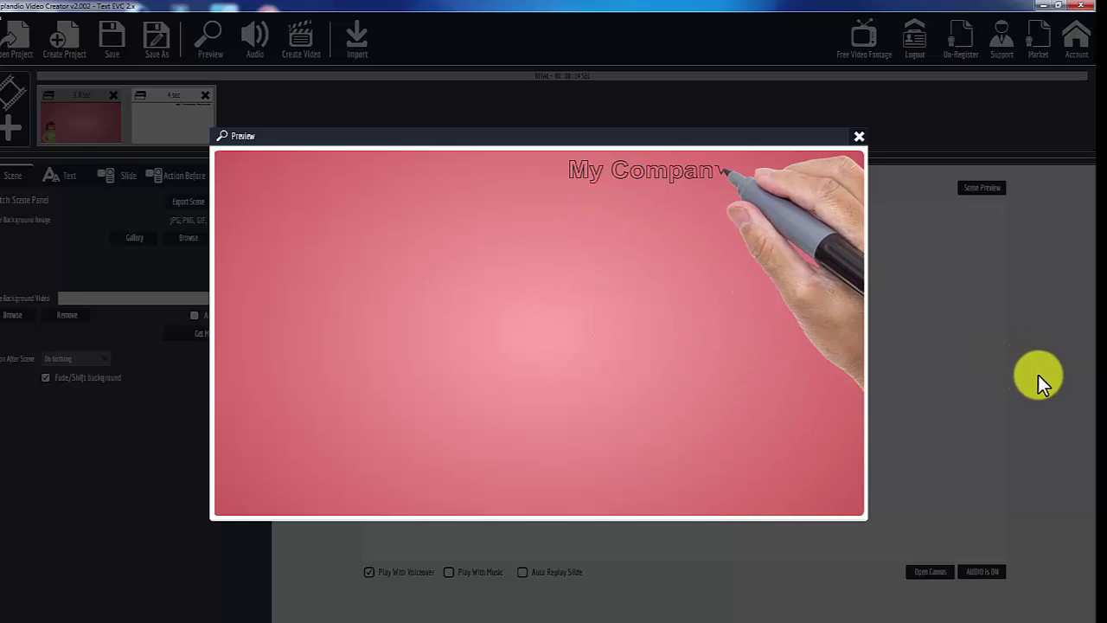
{"action": "left_click", "coordinate": [859, 137]}
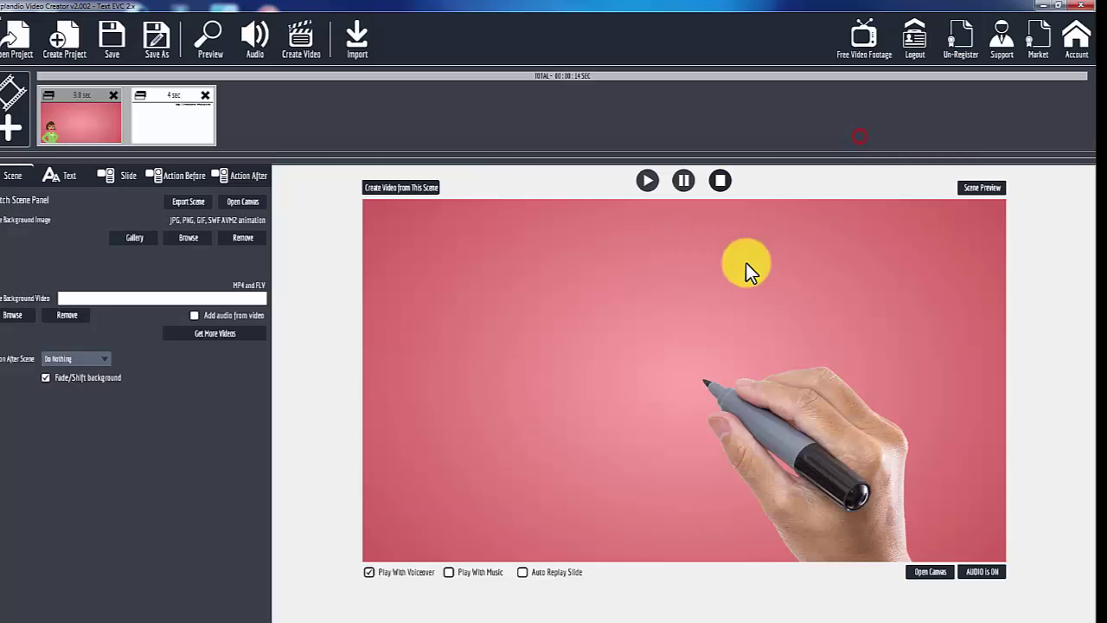
- Set the businesswoman slide's action before to Sketch, without the drawing hand
{"action": "left_click", "coordinate": [76, 99]}
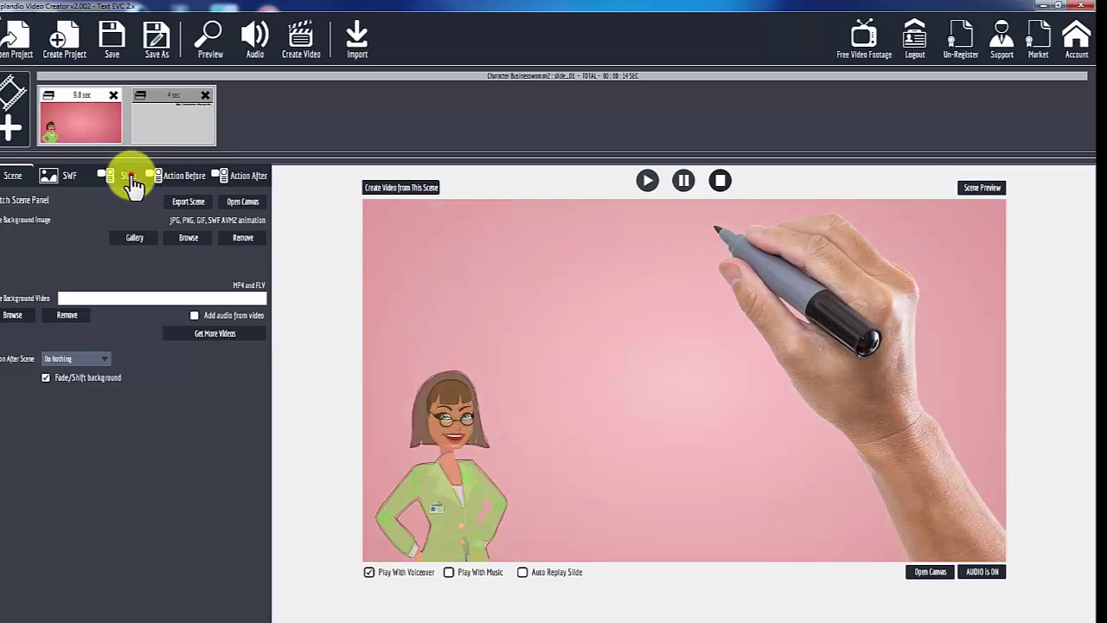
{"action": "left_click", "coordinate": [129, 177]}
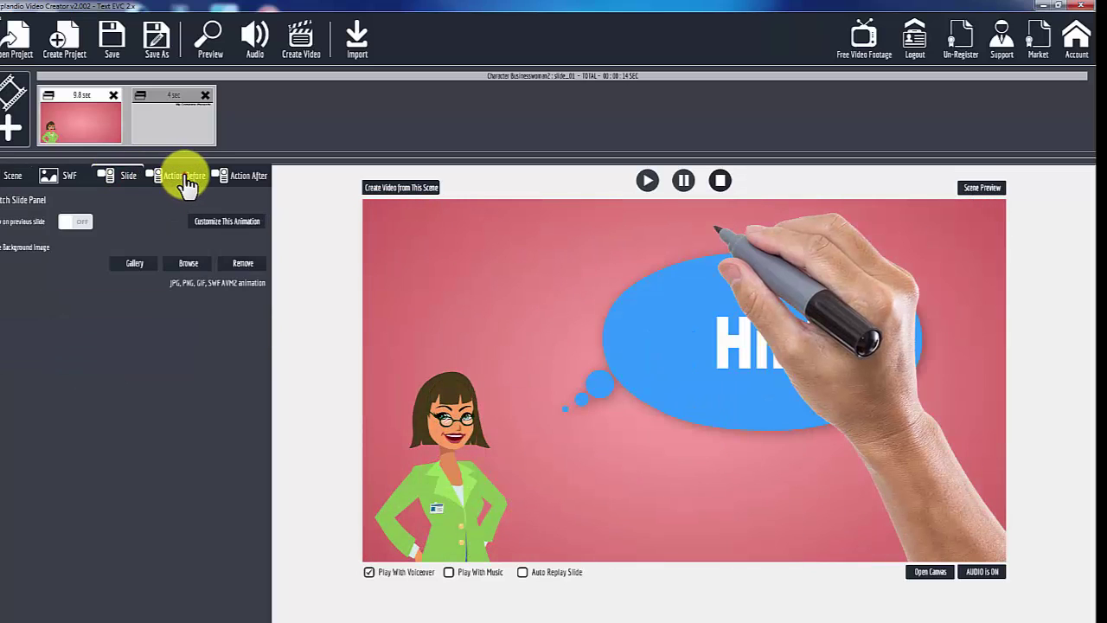
{"action": "left_click", "coordinate": [185, 178]}
{"action": "left_click", "coordinate": [82, 220]}
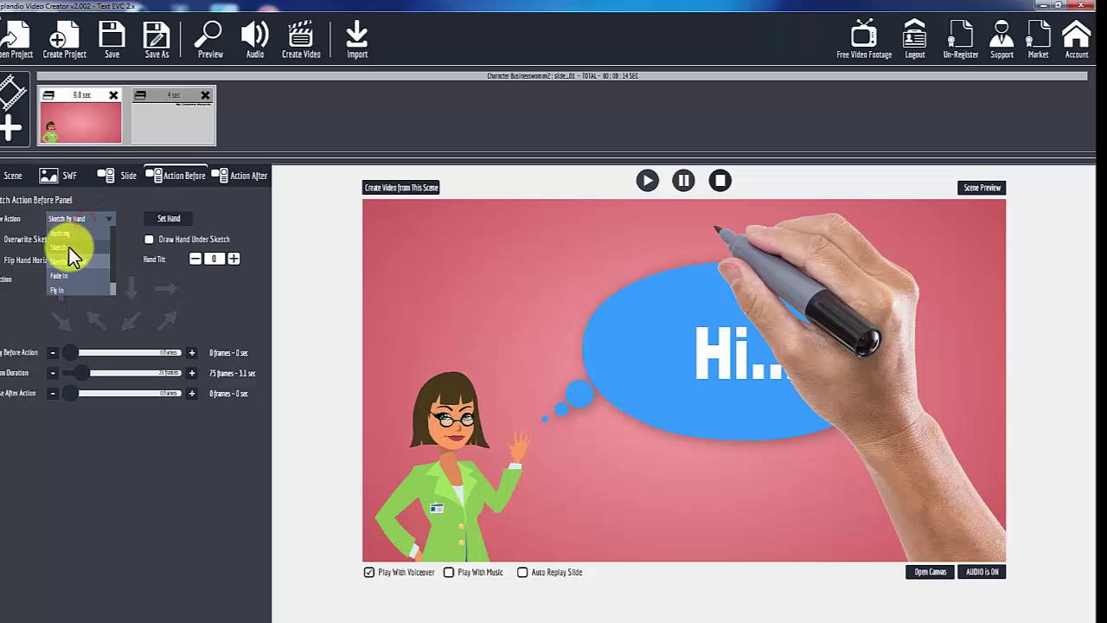
{"action": "left_click", "coordinate": [69, 247]}
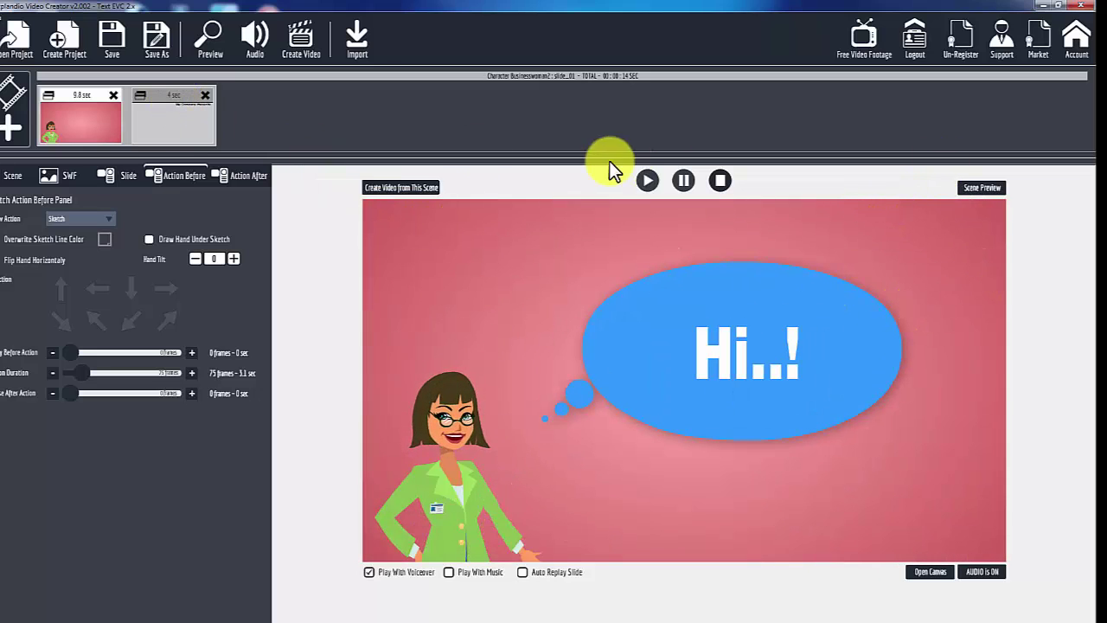
- Enable Draw Fill Text for the "My Company Presents:" text slide
{"action": "left_click", "coordinate": [178, 117]}
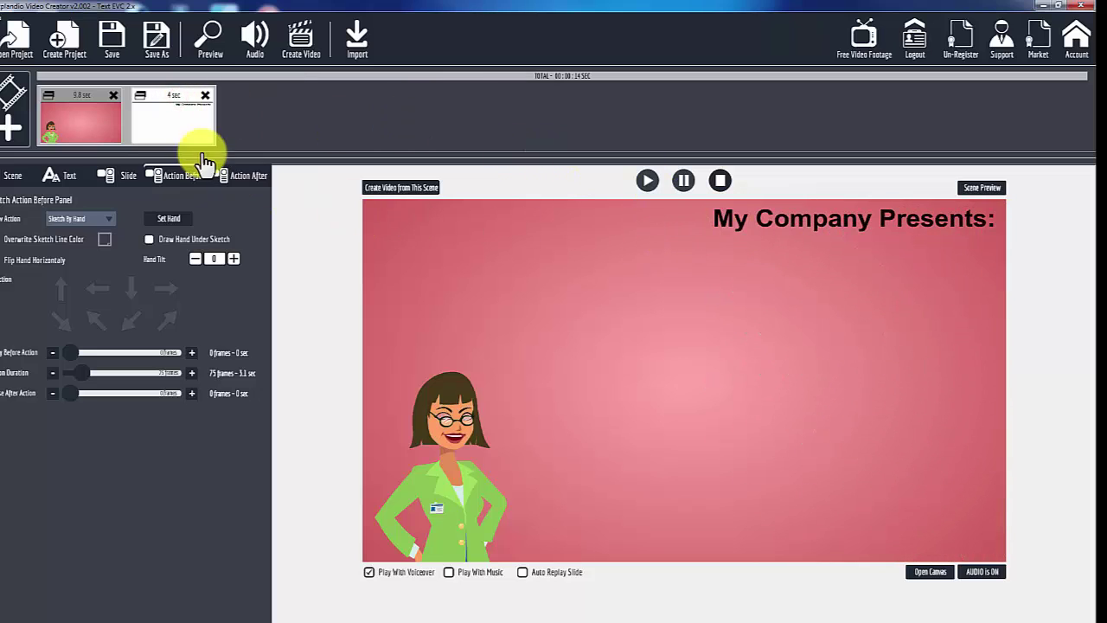
{"action": "left_click", "coordinate": [67, 174]}
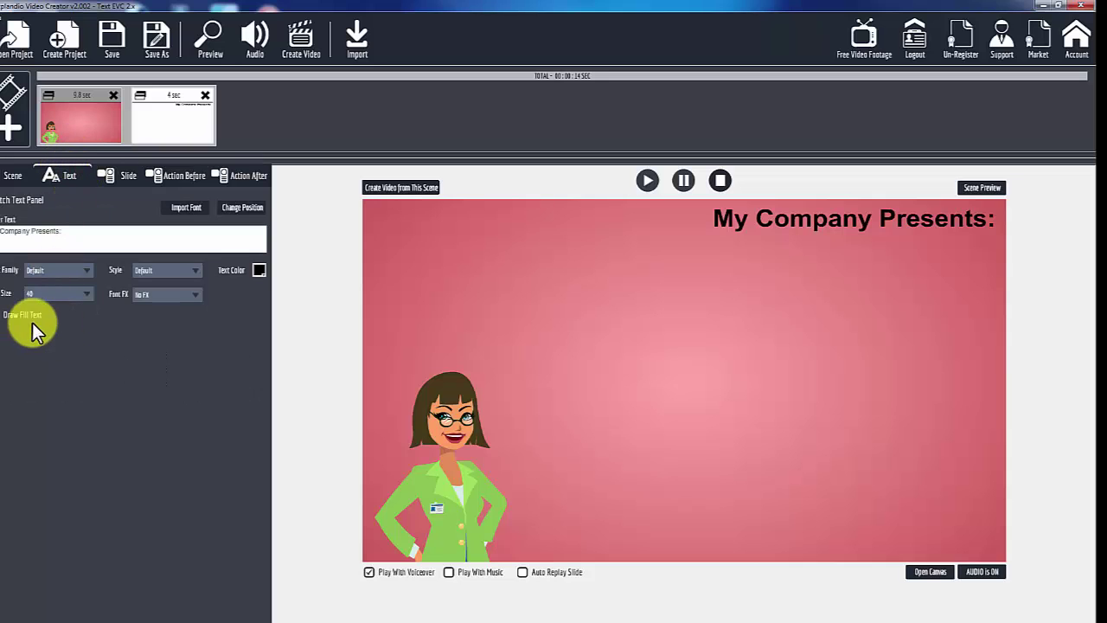
{"action": "left_click", "coordinate": [4, 315]}
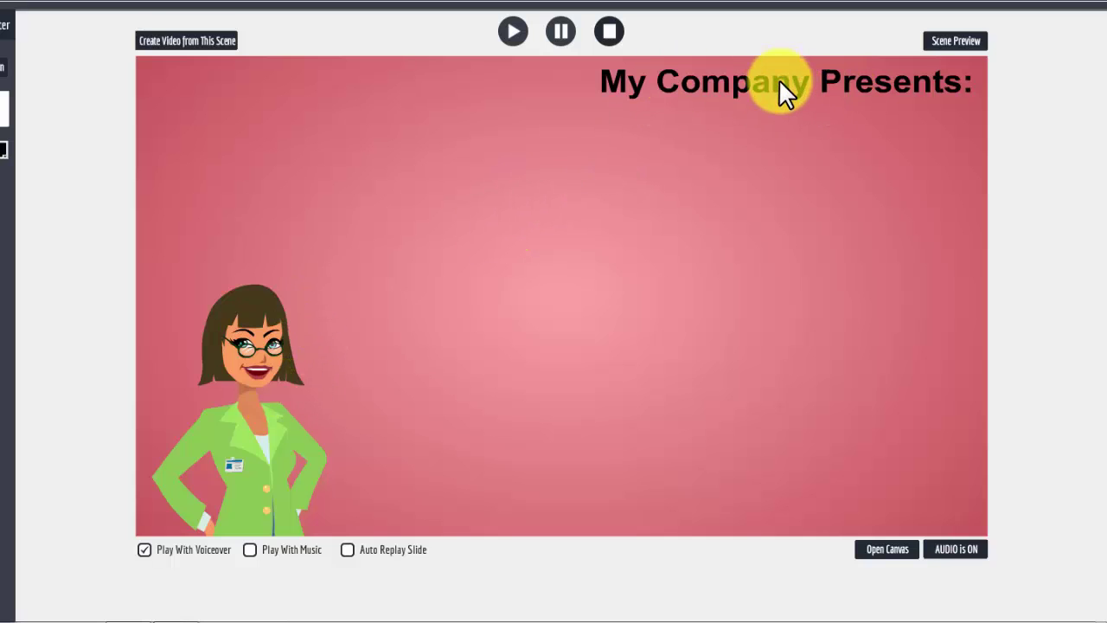
- Check the title's placement on the canvas, preview the scene with both slides, and close the preview
{"action": "left_click", "coordinate": [896, 552]}
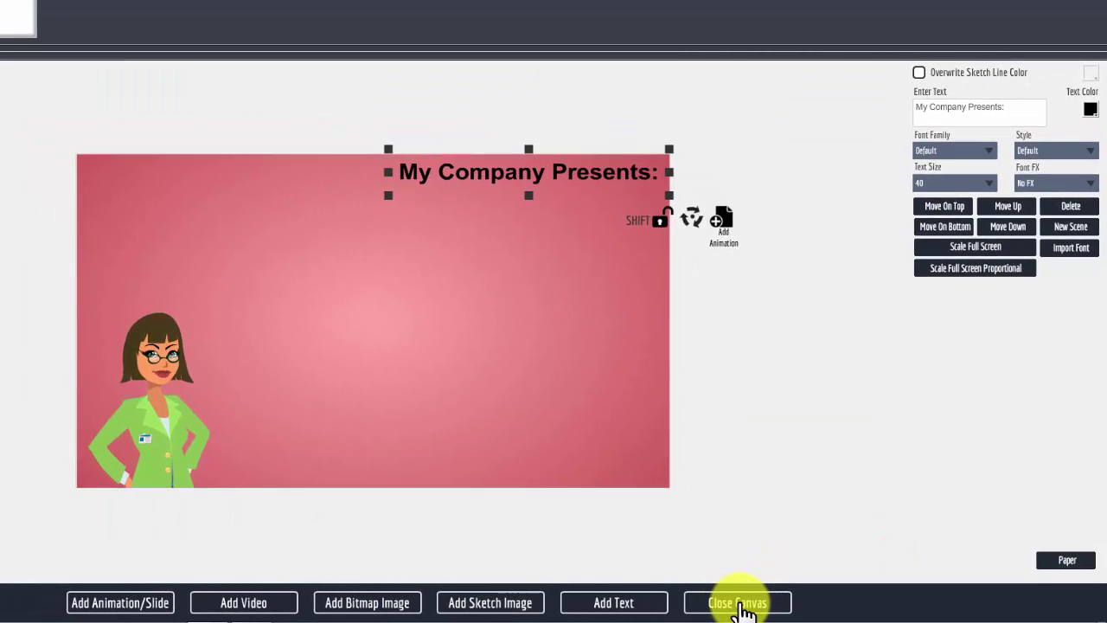
{"action": "left_click", "coordinate": [739, 605]}
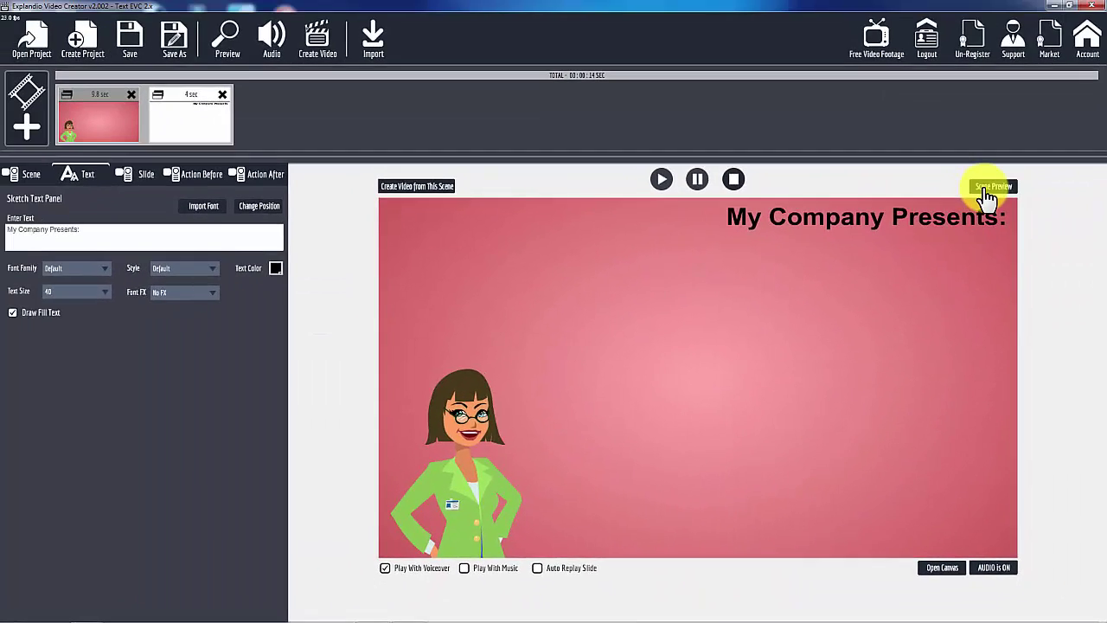
{"action": "left_click", "coordinate": [976, 143]}
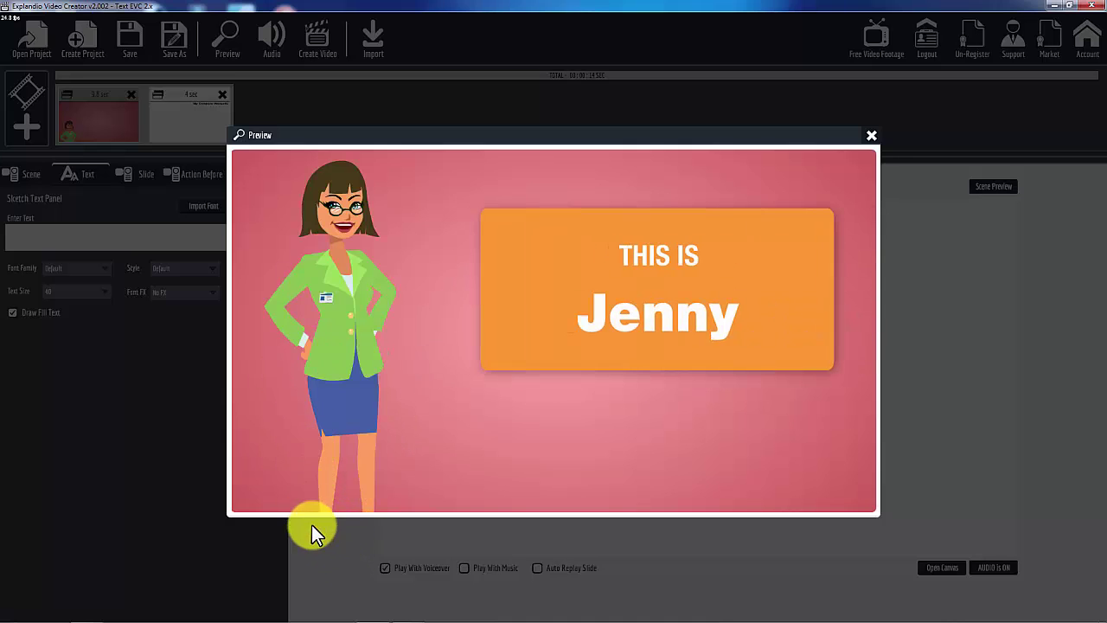
{"action": "left_click", "coordinate": [385, 567]}
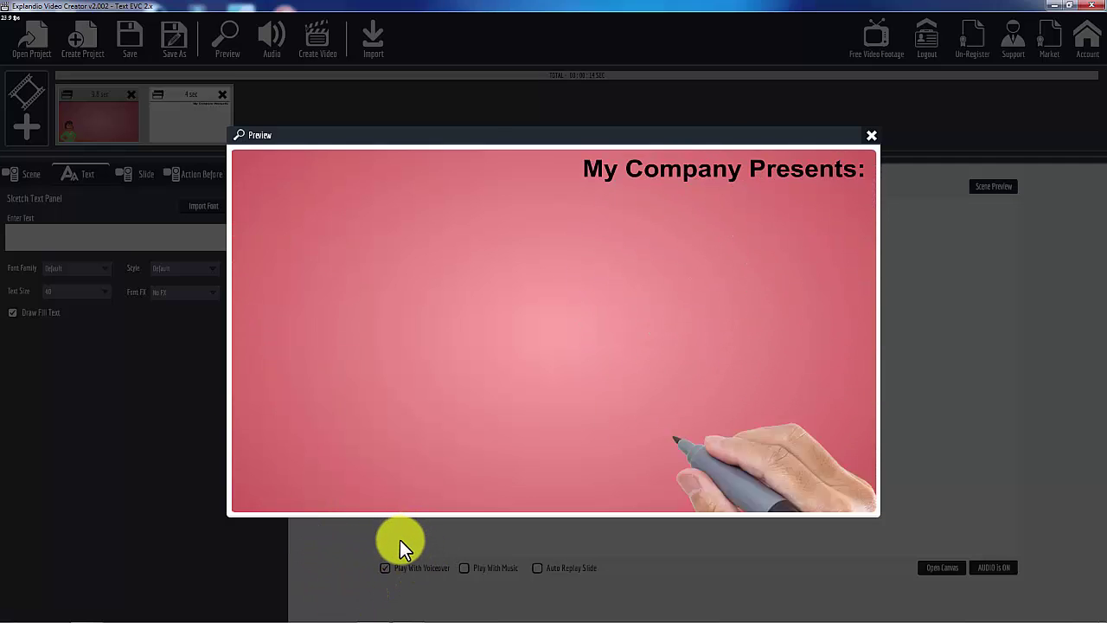
{"action": "left_click", "coordinate": [871, 138]}
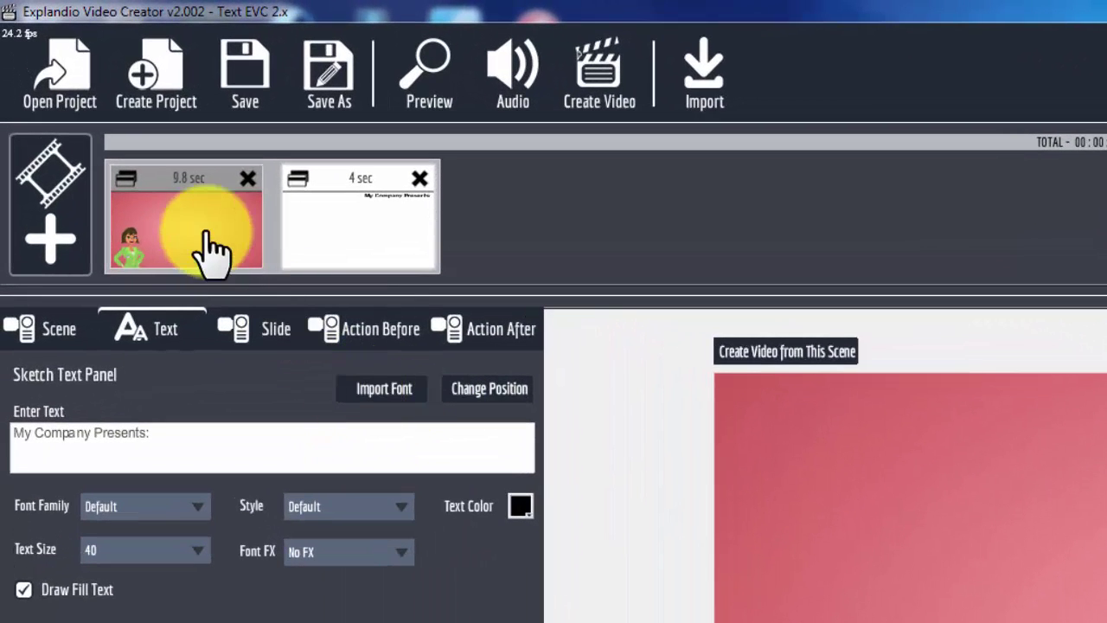
- Examine the businesswoman slide's animation customization options for text, image, video, animation and outline, and close them
{"action": "left_click", "coordinate": [173, 178]}
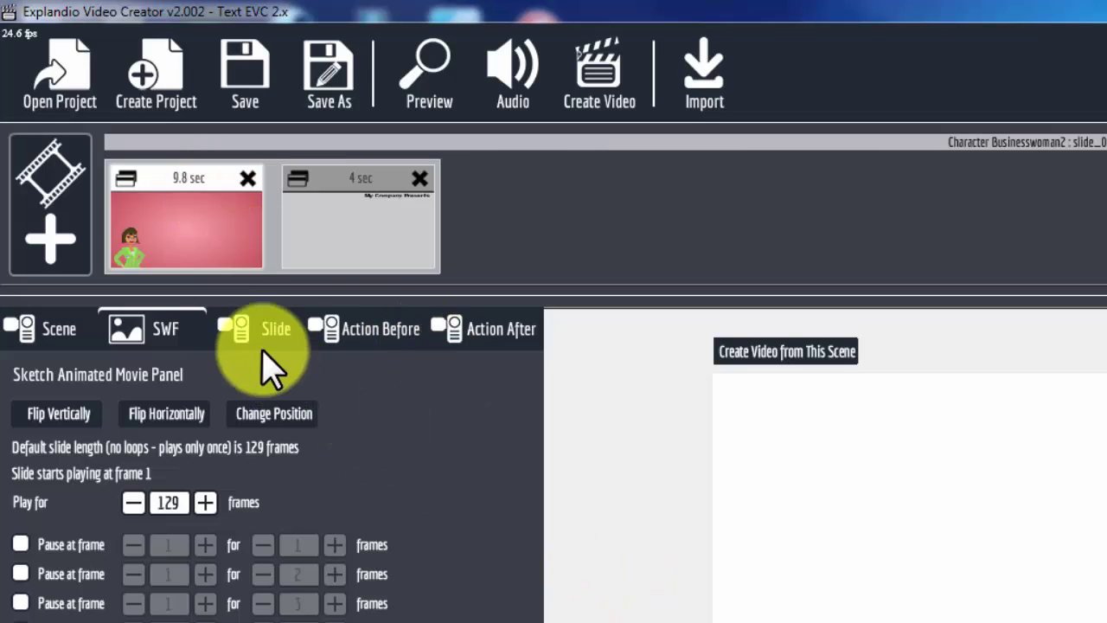
{"action": "left_click", "coordinate": [279, 332]}
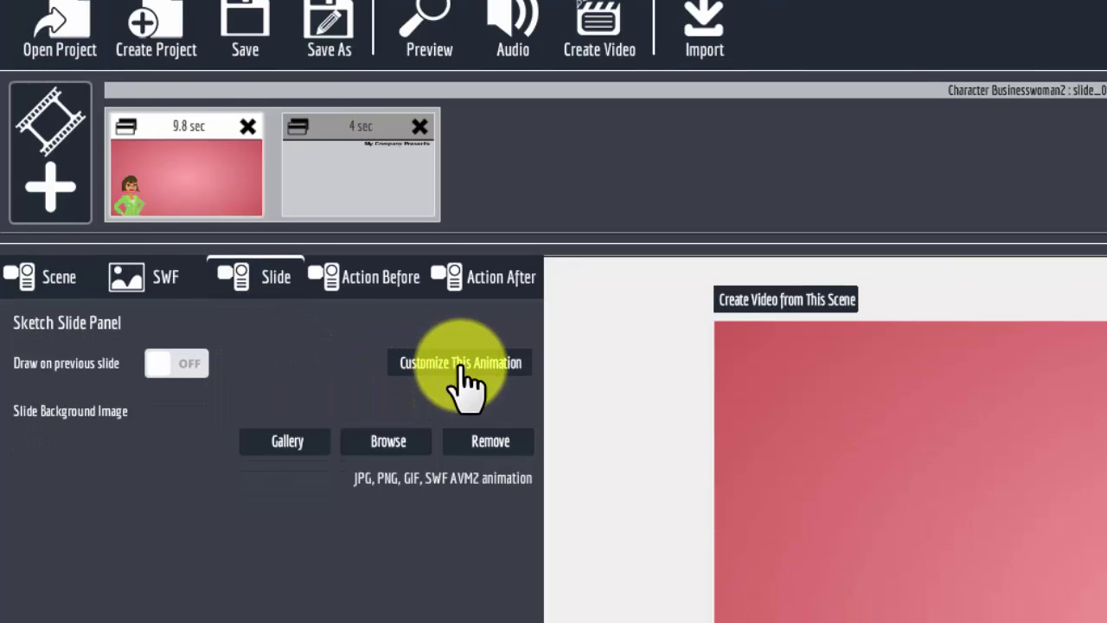
{"action": "left_click", "coordinate": [465, 422]}
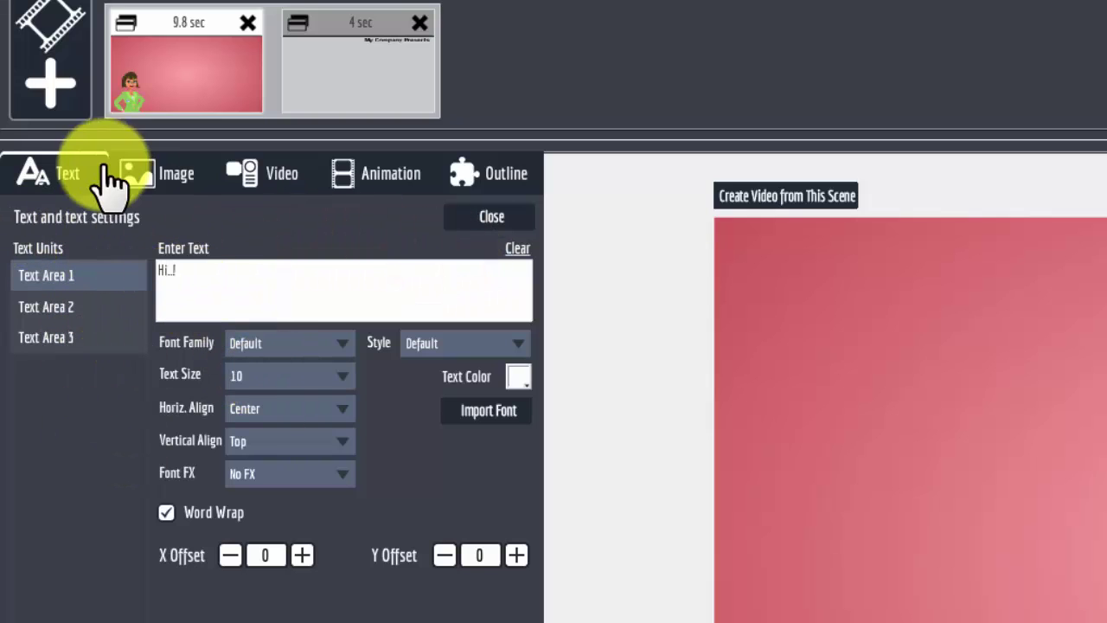
{"action": "left_click", "coordinate": [192, 180]}
{"action": "left_click", "coordinate": [285, 183]}
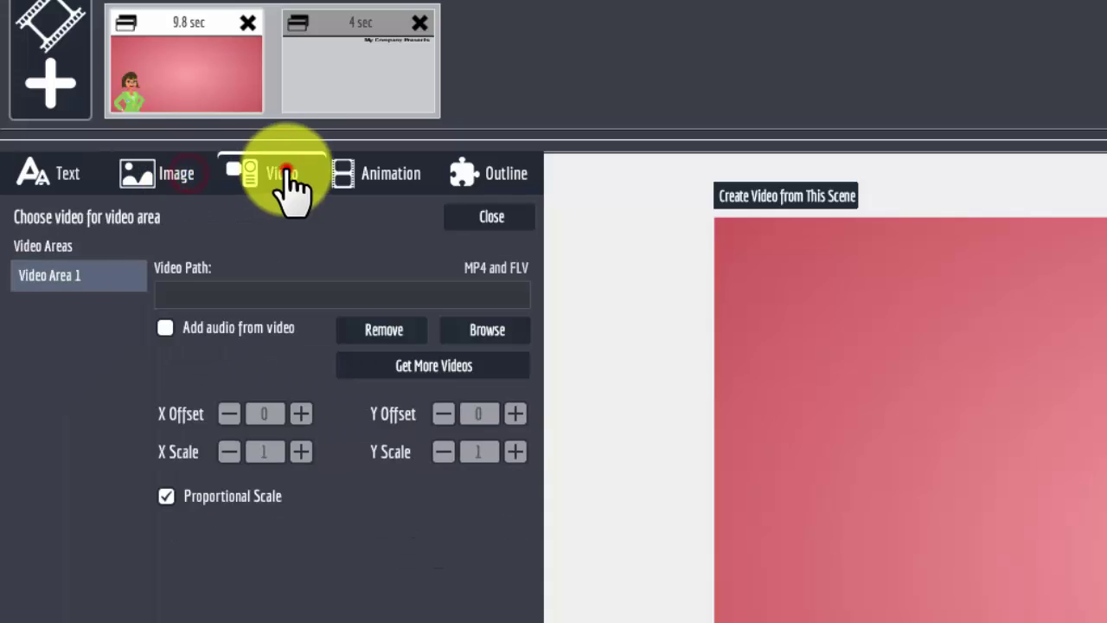
{"action": "left_click", "coordinate": [407, 178]}
{"action": "left_click", "coordinate": [509, 178]}
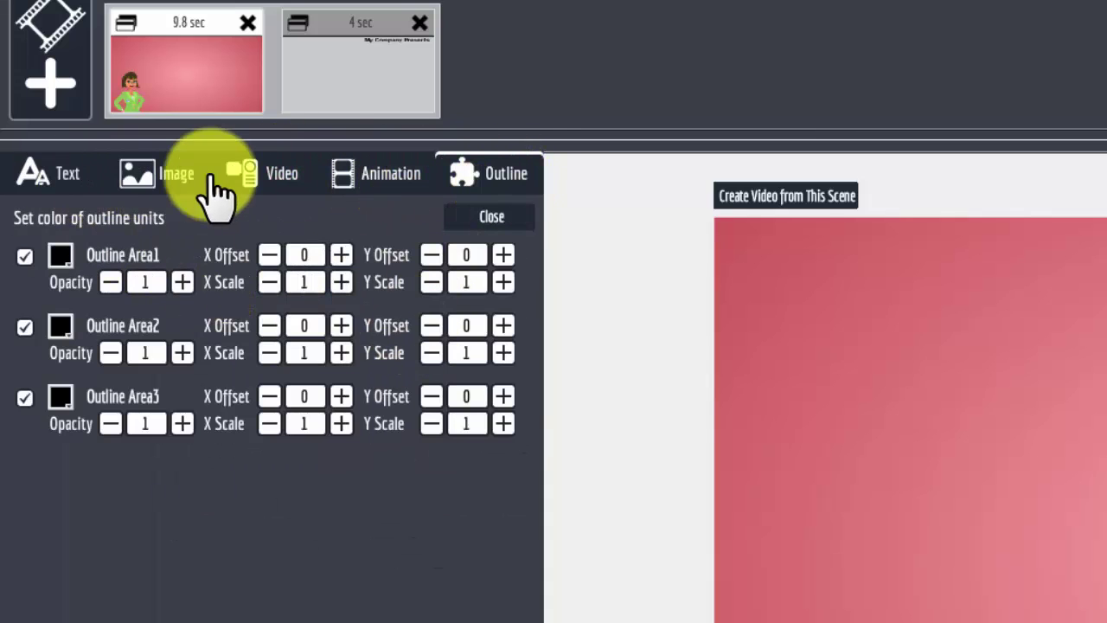
{"action": "left_click", "coordinate": [182, 180]}
{"action": "left_click", "coordinate": [52, 177]}
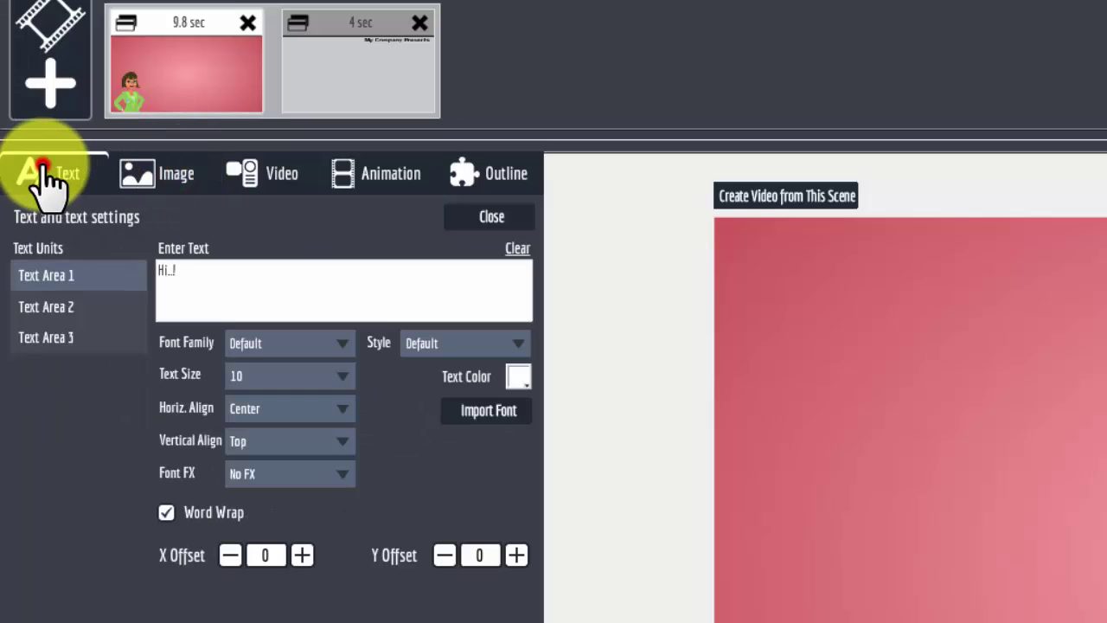
{"action": "left_click", "coordinate": [179, 173]}
{"action": "left_click", "coordinate": [280, 178]}
{"action": "left_click", "coordinate": [368, 177]}
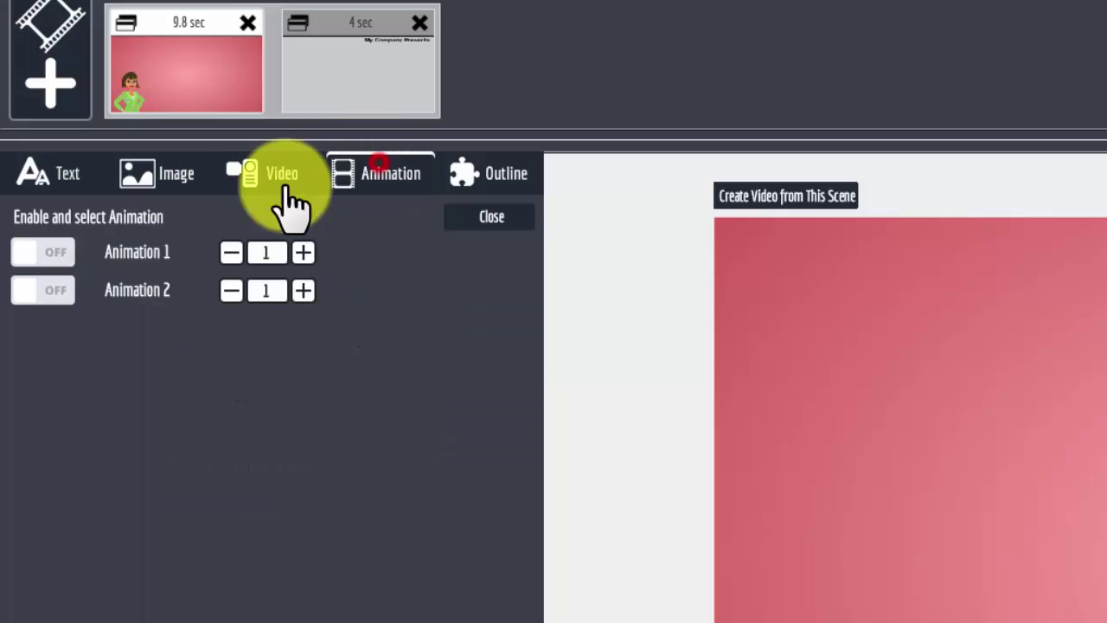
{"action": "left_click", "coordinate": [66, 179]}
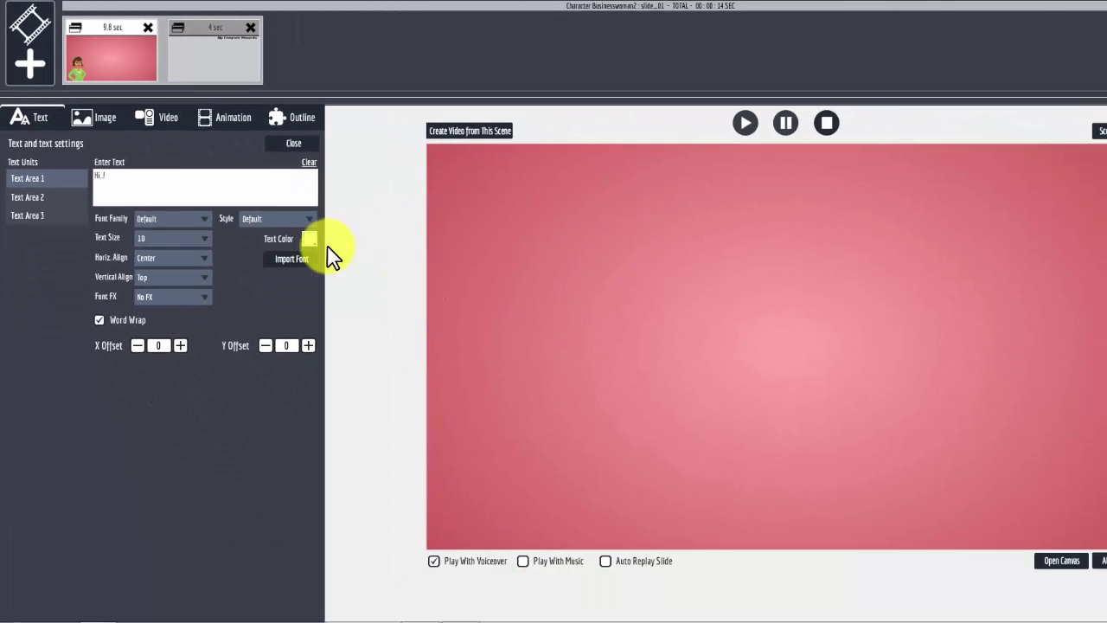
{"action": "left_click", "coordinate": [291, 143]}
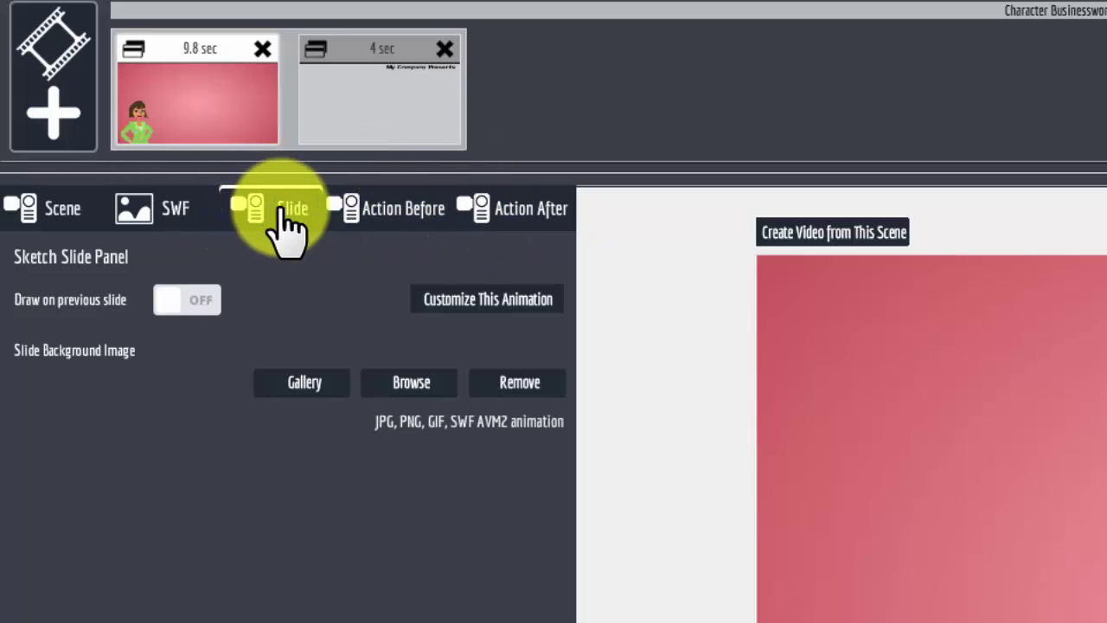
{"action": "left_click", "coordinate": [472, 299]}
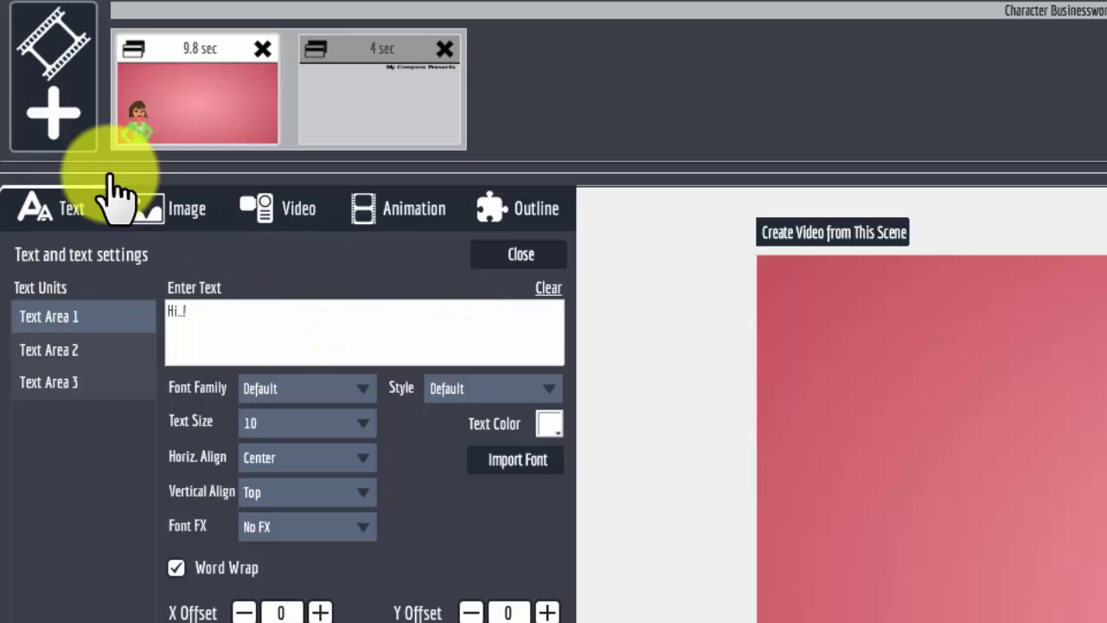
{"action": "left_click", "coordinate": [517, 256]}
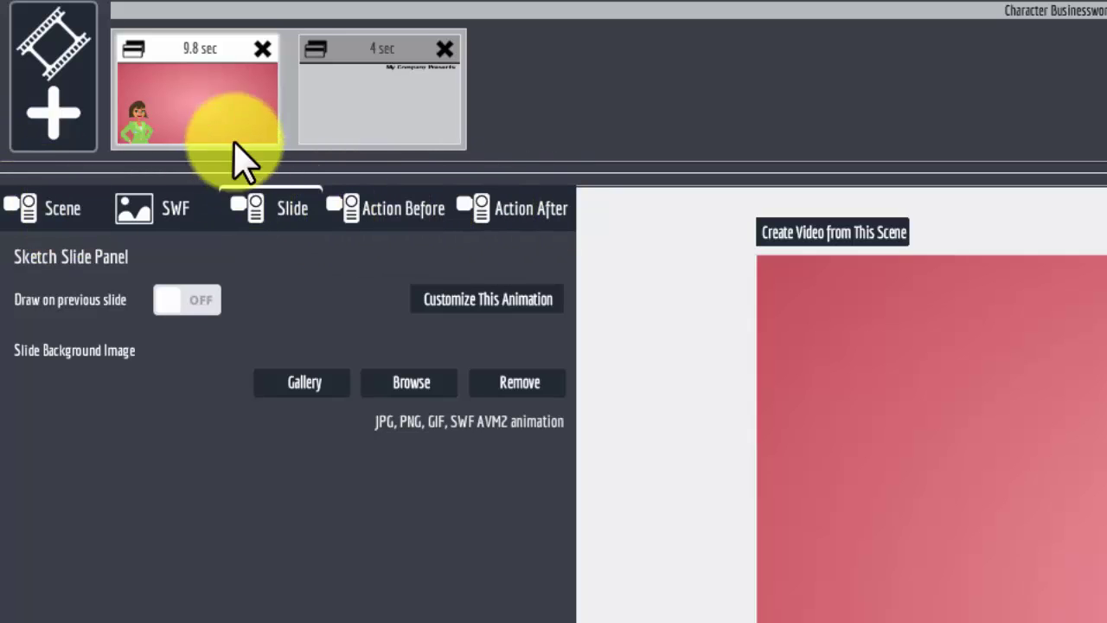
- Check the title slide's Draw on previous slide setting, preview the scene and close the preview
{"action": "left_click", "coordinate": [395, 50]}
{"action": "left_click", "coordinate": [183, 48]}
{"action": "left_click", "coordinate": [394, 49]}
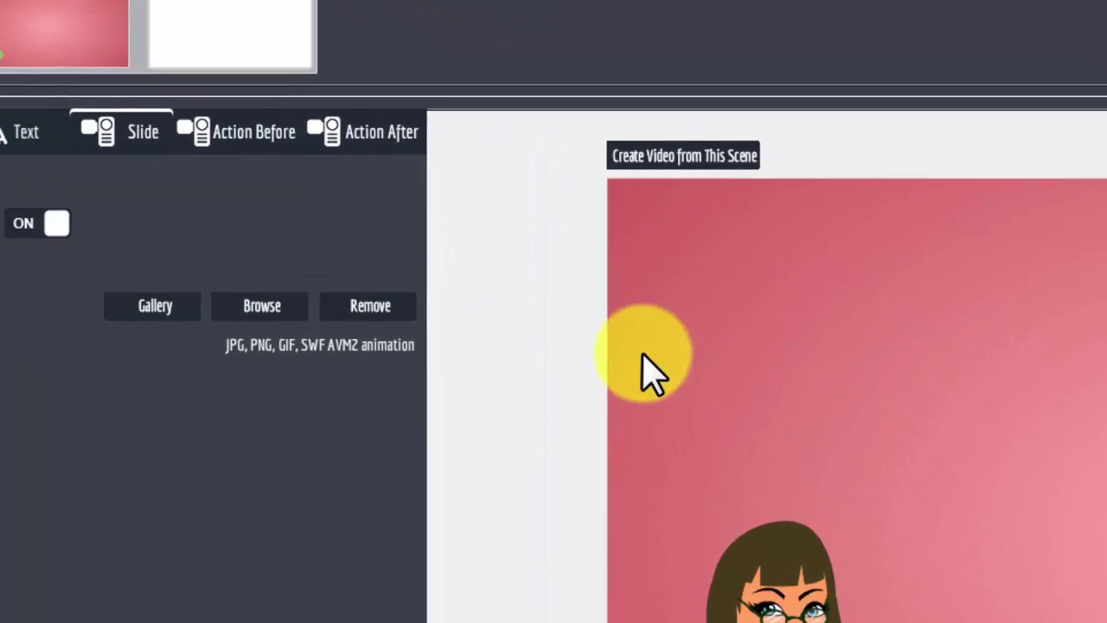
{"action": "left_click", "coordinate": [39, 216]}
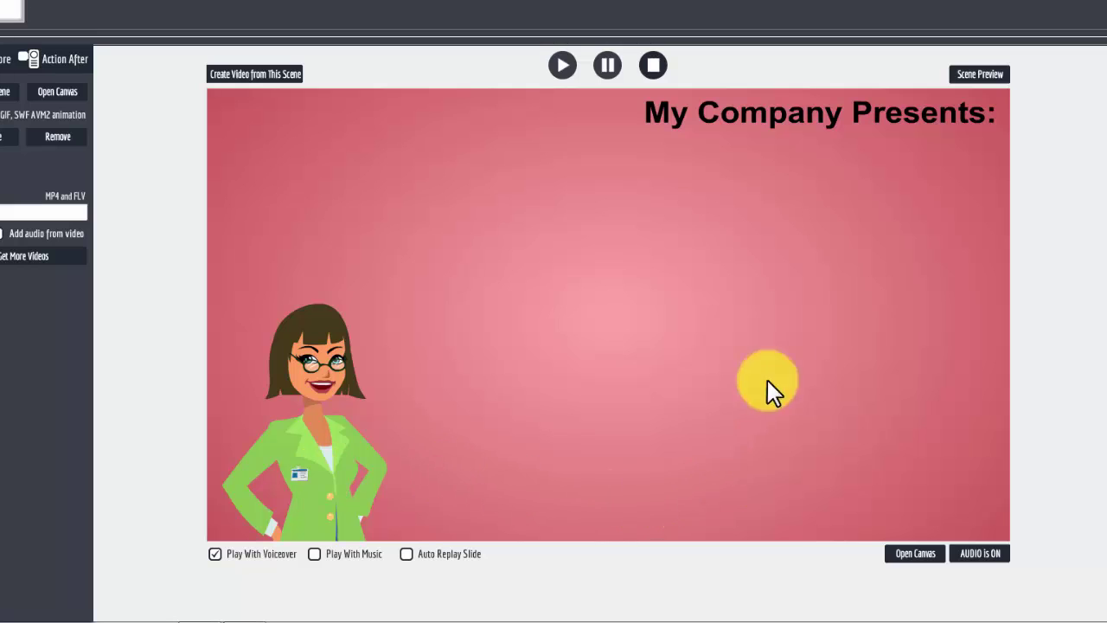
{"action": "left_click", "coordinate": [983, 76]}
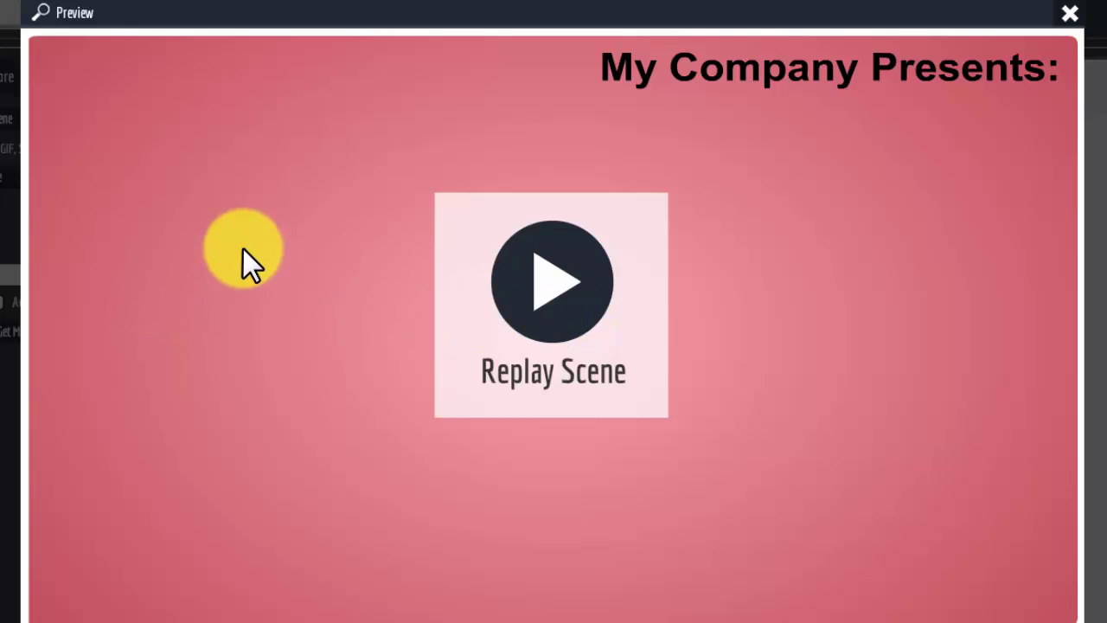
{"action": "left_click", "coordinate": [1071, 18]}
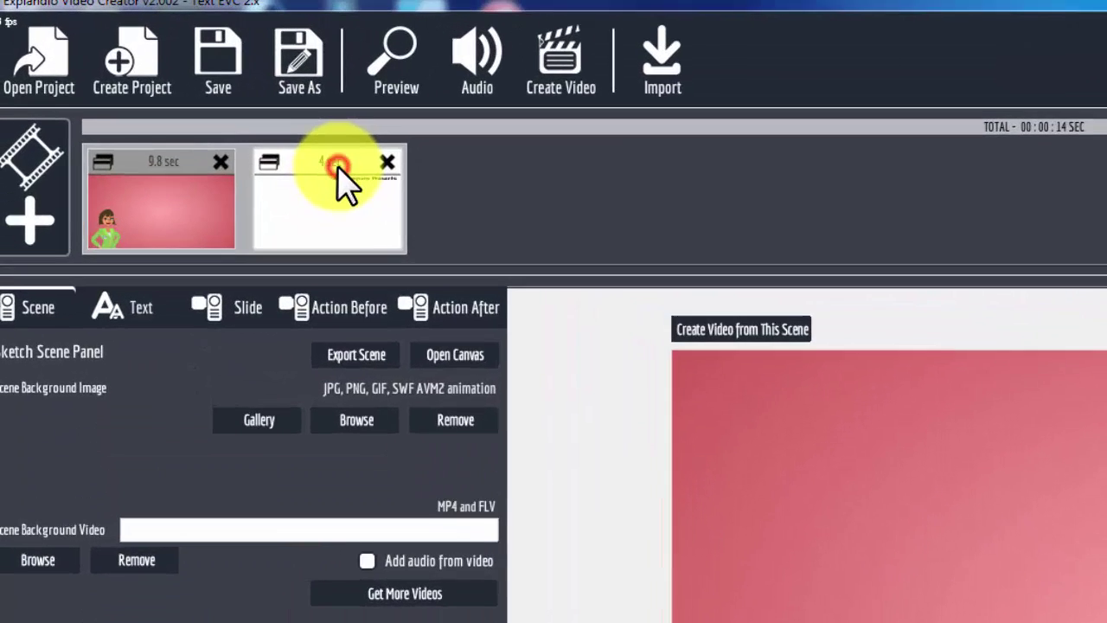
- Move the "My Company Presents:" slide ahead of the businesswoman slide and preview the reordered scene
{"action": "left_click_drag", "start_coordinate": [189, 95], "coordinate": [78, 91]}
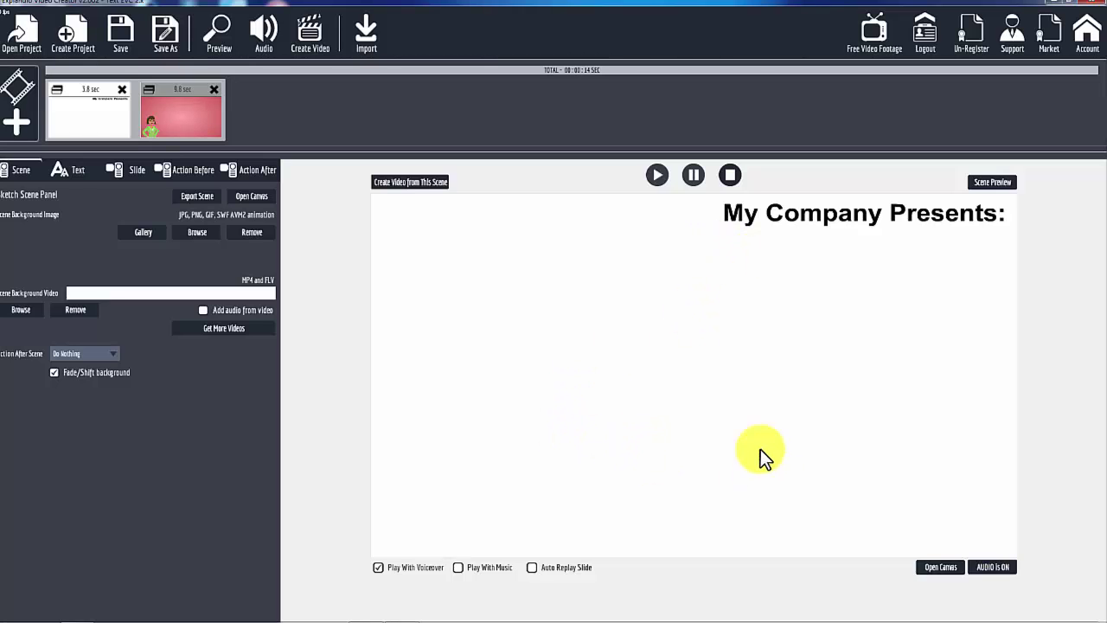
{"action": "left_click", "coordinate": [986, 183]}
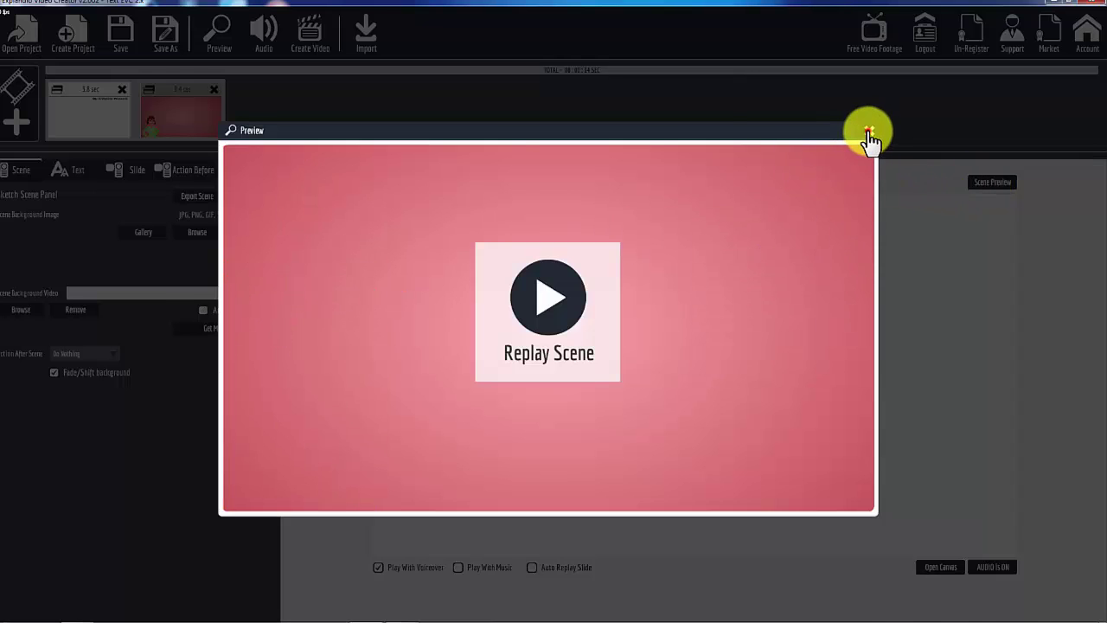
{"action": "left_click", "coordinate": [868, 132]}
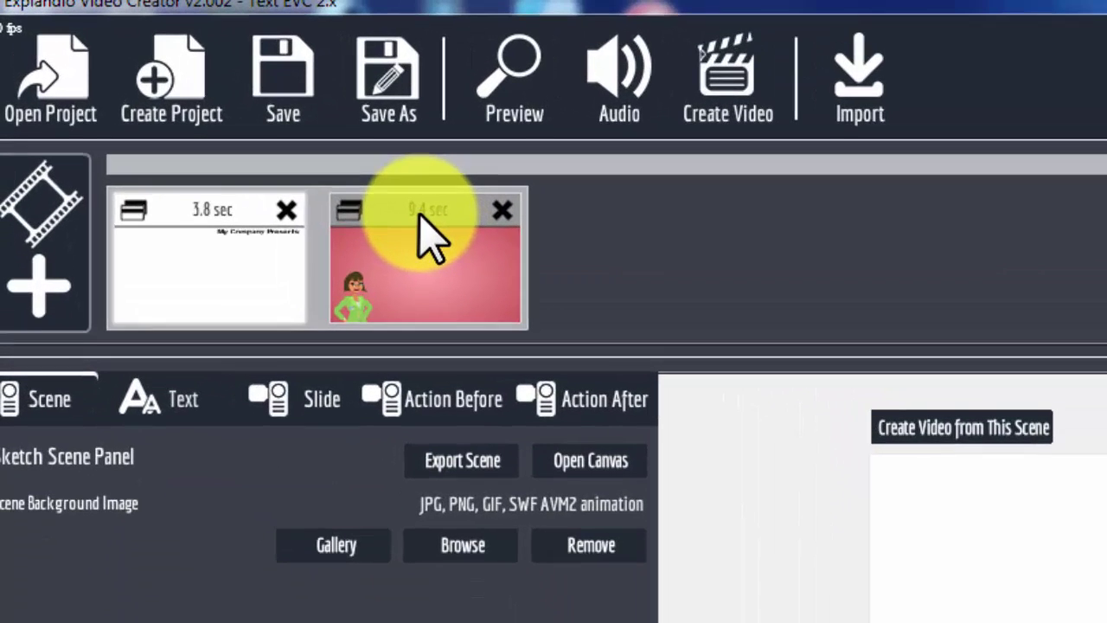
- Turn off Outline Area1 in the businesswoman slide's animation customization
{"action": "left_click", "coordinate": [178, 90]}
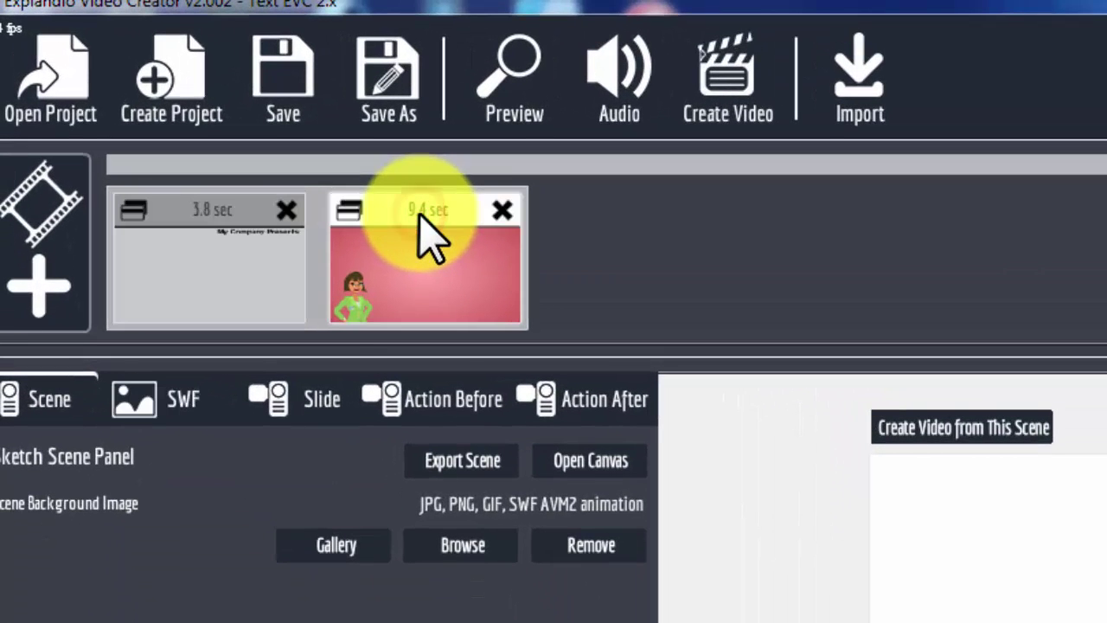
{"action": "left_click", "coordinate": [316, 403]}
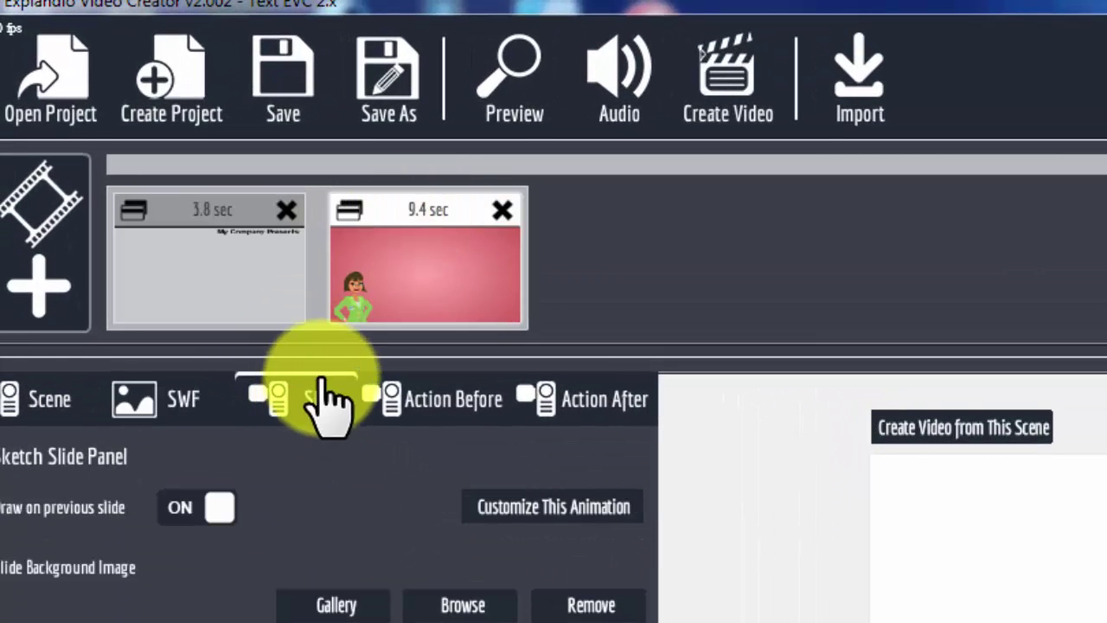
{"action": "left_click", "coordinate": [548, 509]}
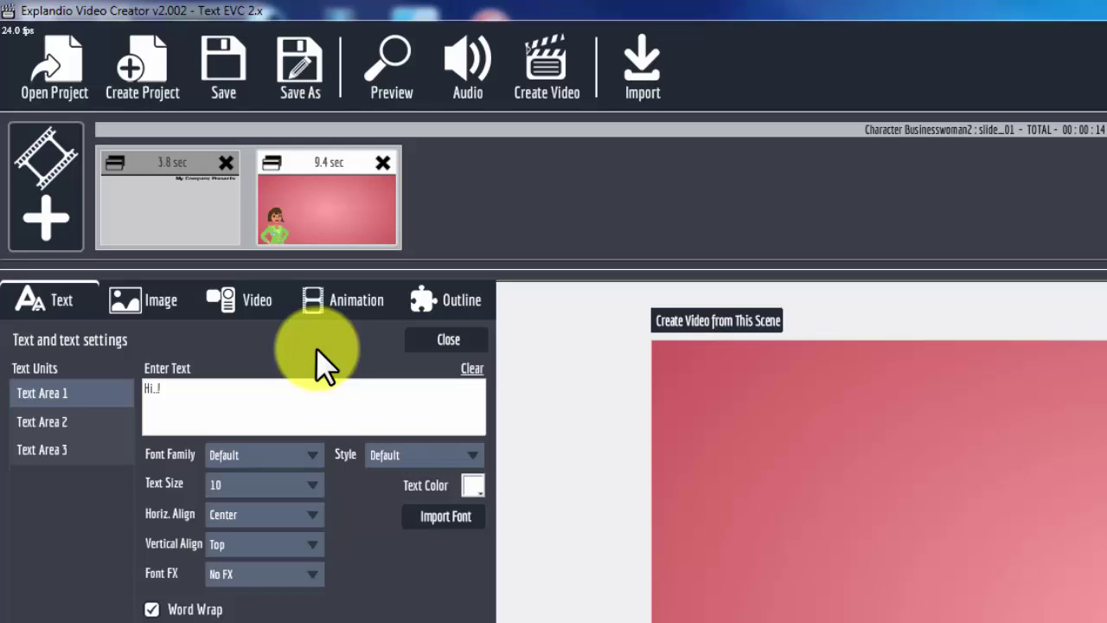
{"action": "left_click", "coordinate": [432, 334]}
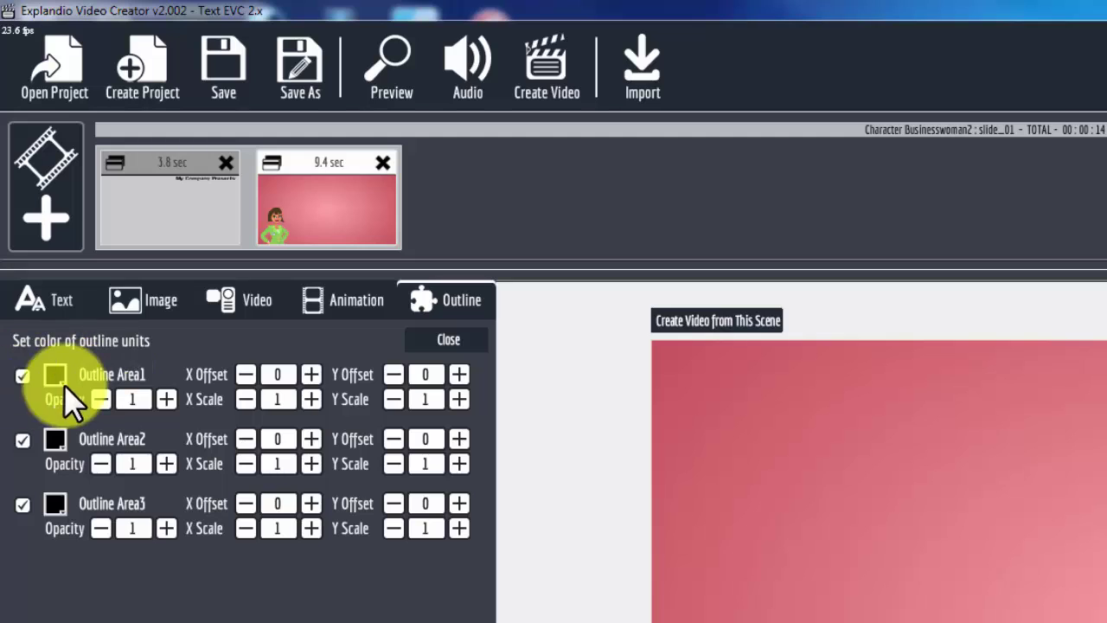
{"action": "left_click", "coordinate": [21, 375]}
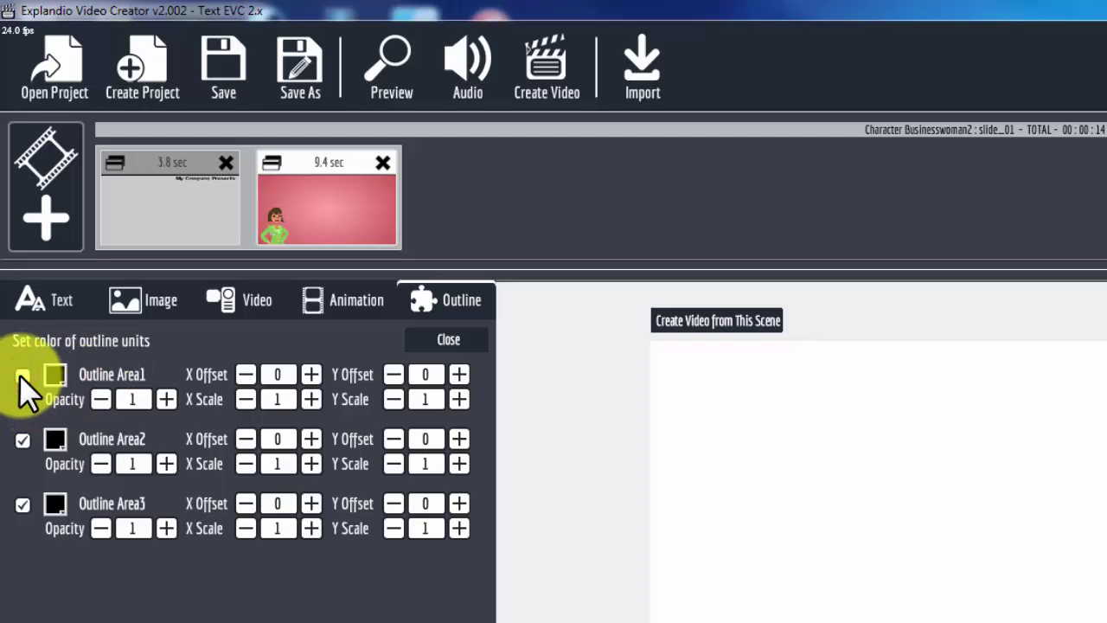
- Toggle Outline Area1 on and off again in the businesswoman slide's animation customization
{"action": "left_click", "coordinate": [21, 377]}
{"action": "left_click", "coordinate": [20, 377]}
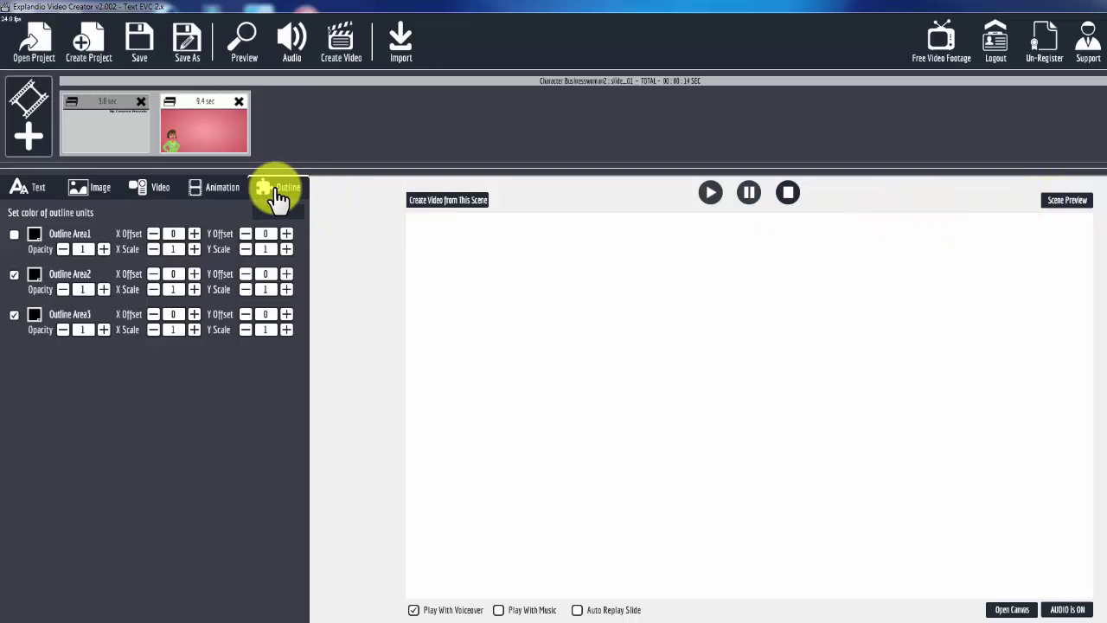
{"action": "left_click", "coordinate": [14, 234]}
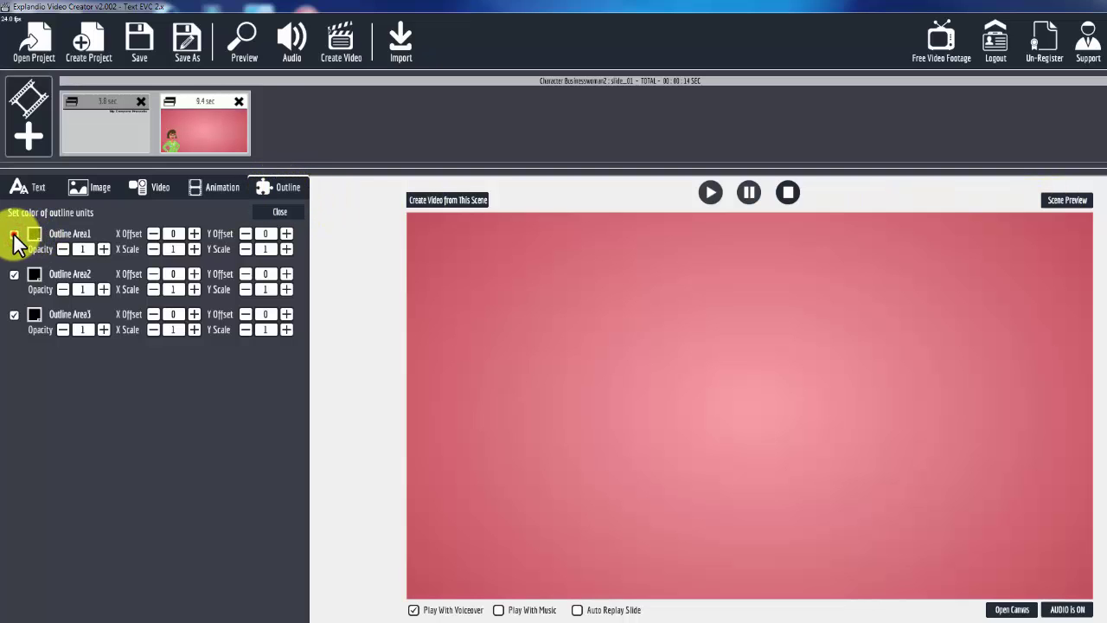
{"action": "left_click", "coordinate": [14, 234]}
{"action": "left_click", "coordinate": [14, 235]}
{"action": "left_click", "coordinate": [14, 236]}
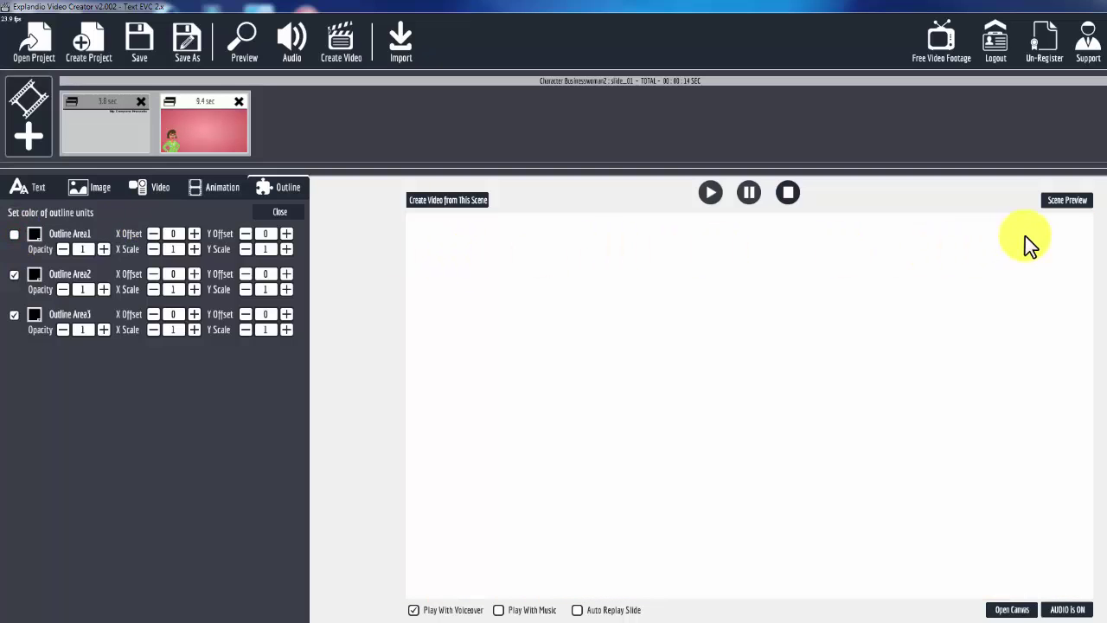
- Preview the whole scene, replay it and close the preview
{"action": "left_click", "coordinate": [1067, 201]}
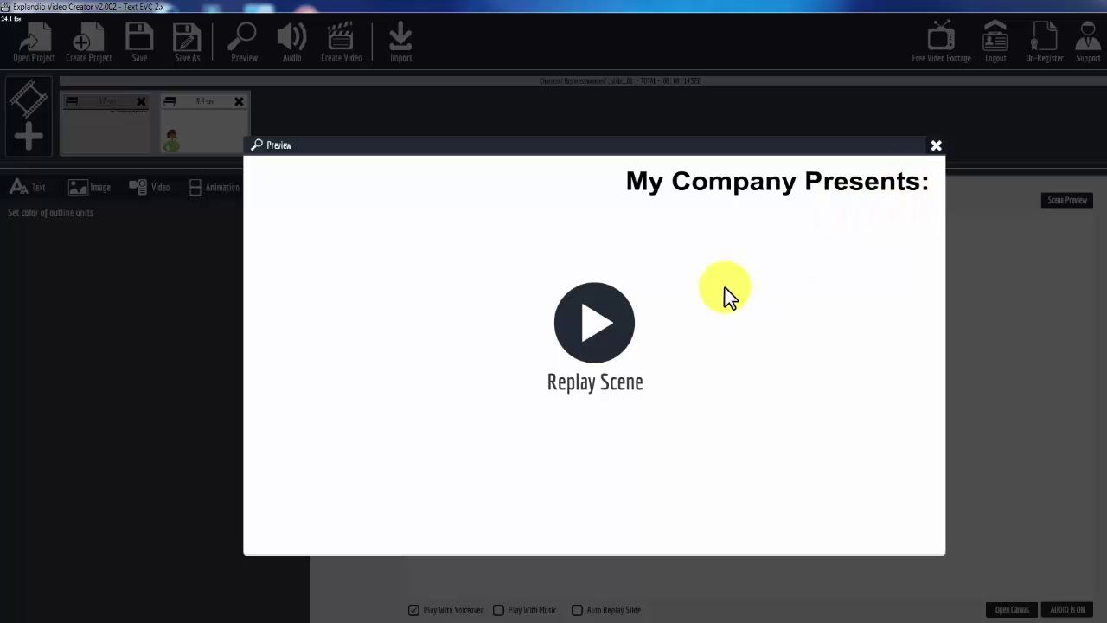
{"action": "left_click", "coordinate": [605, 330]}
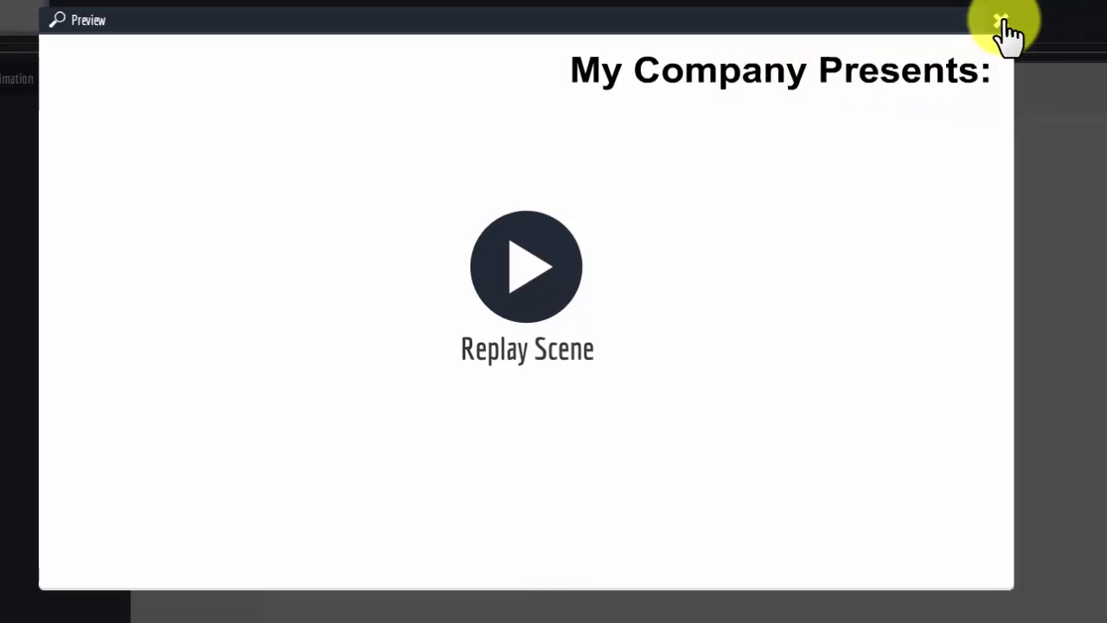
{"action": "left_click", "coordinate": [1056, 19]}
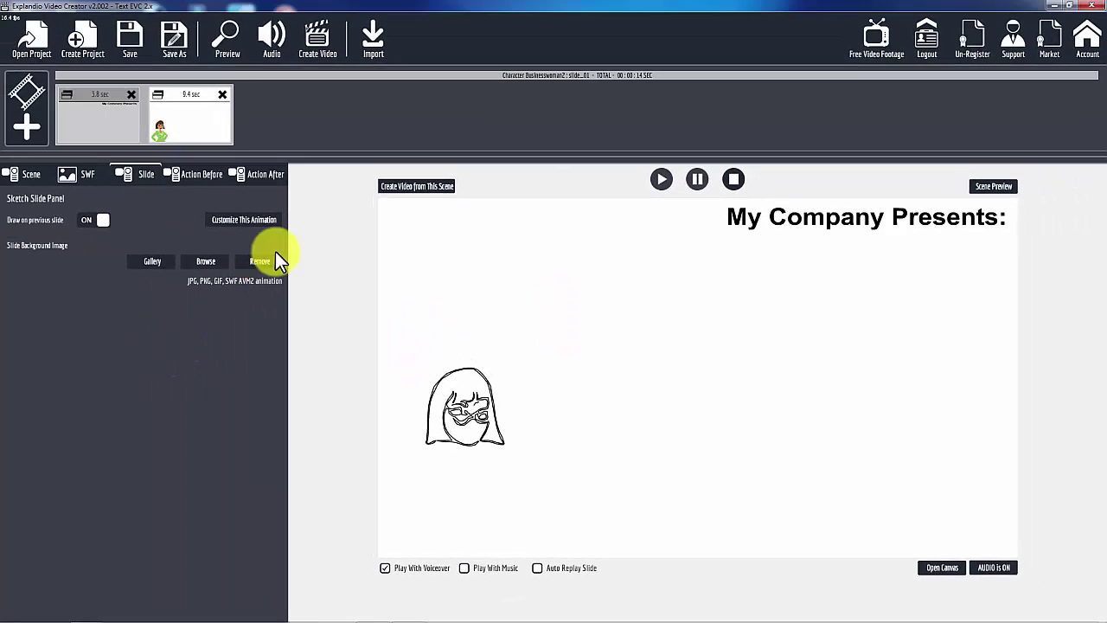
- Set the businesswoman slide's action before to Nothing and reduce its action duration to 1 frame
{"action": "left_click", "coordinate": [98, 85]}
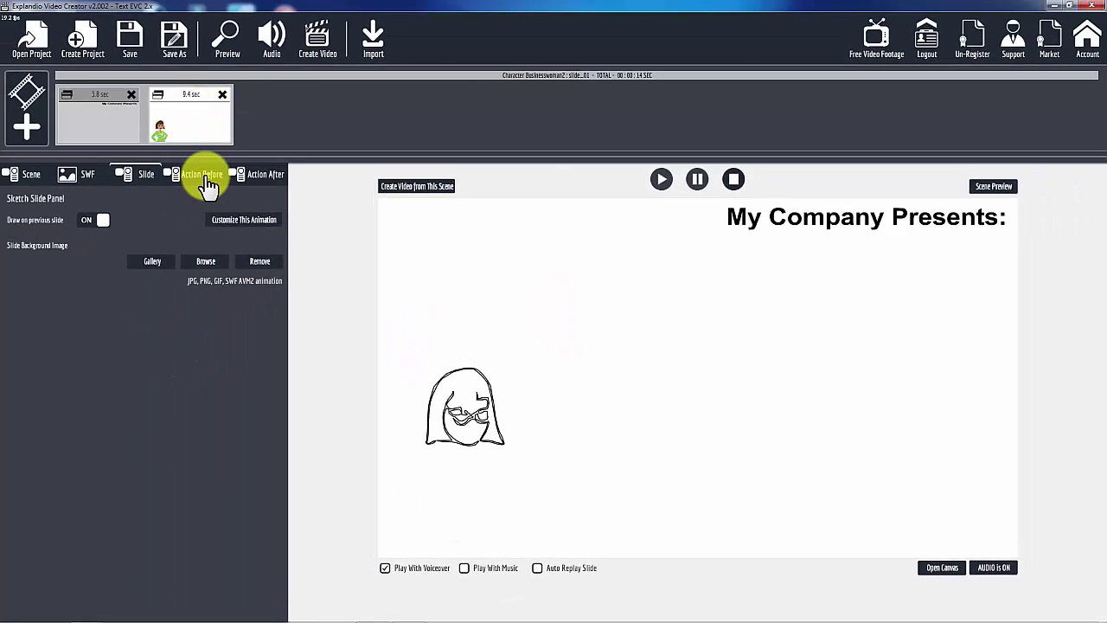
{"action": "left_click", "coordinate": [201, 174]}
{"action": "left_click", "coordinate": [108, 222]}
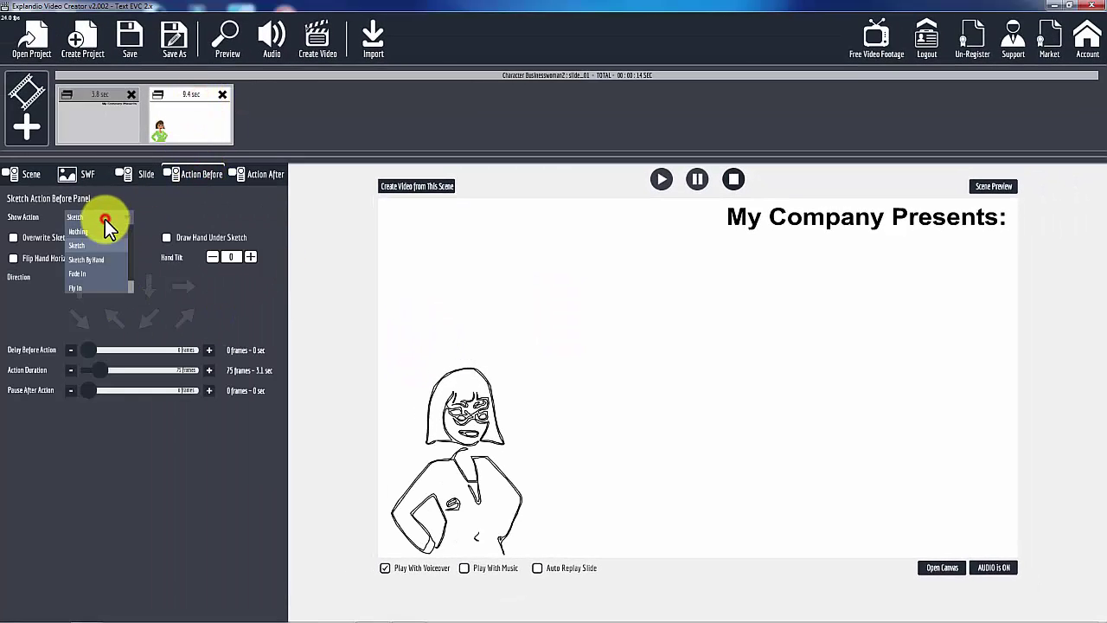
{"action": "left_click", "coordinate": [95, 232]}
{"action": "left_click_drag", "start_coordinate": [102, 378], "coordinate": [78, 372]}
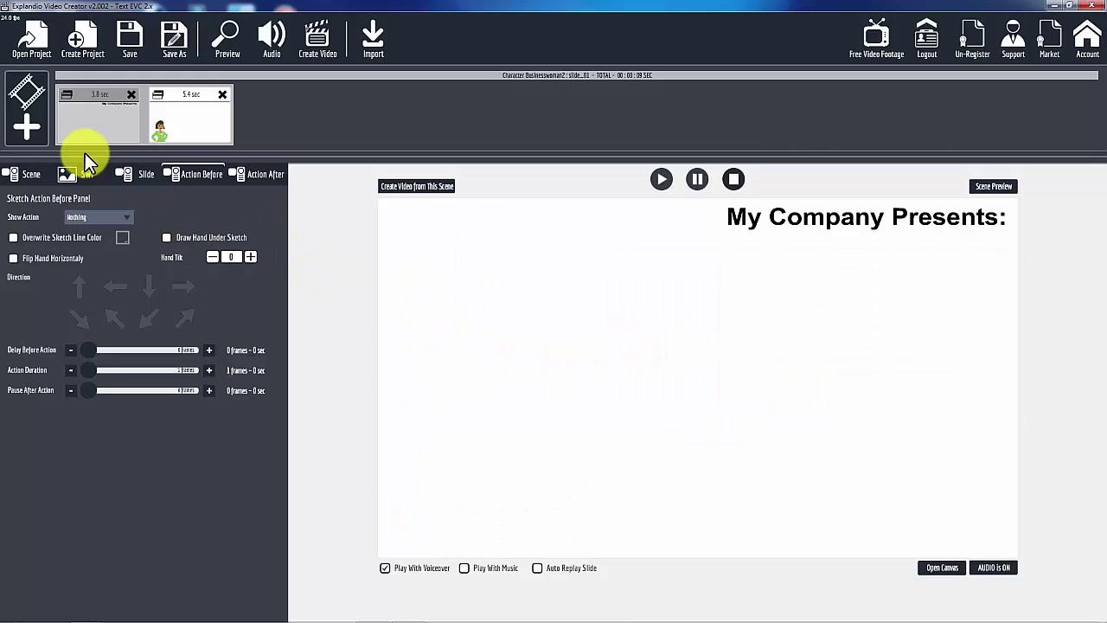
- Enable the first pause in the businesswoman slide's SWF settings and set its length to 87 frames
{"action": "left_click", "coordinate": [83, 179]}
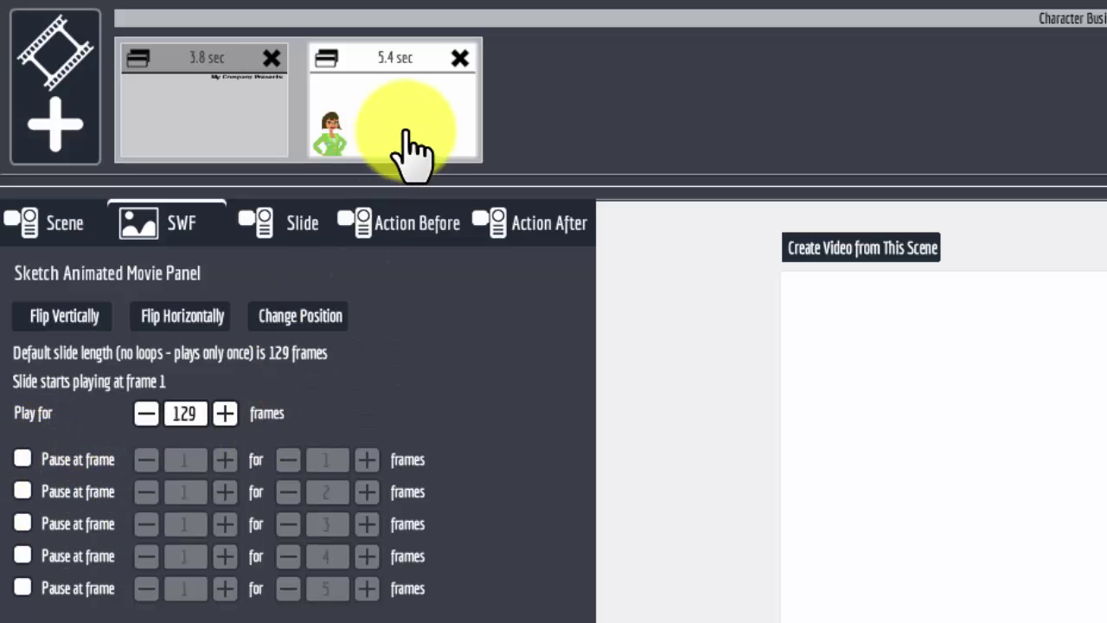
{"action": "left_click", "coordinate": [395, 58]}
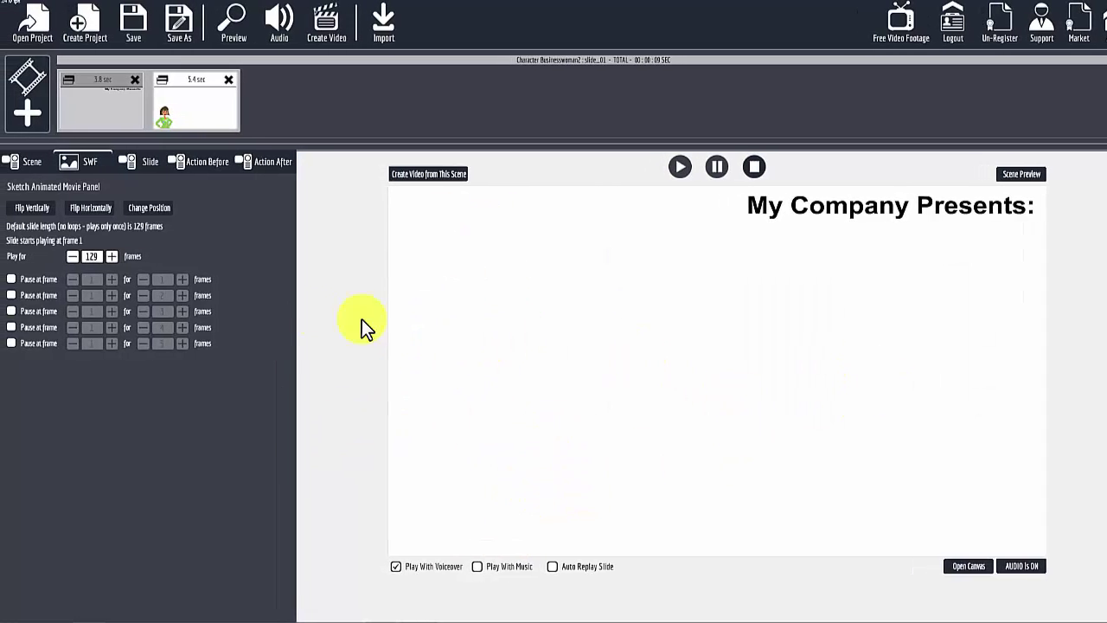
{"action": "left_click", "coordinate": [13, 278]}
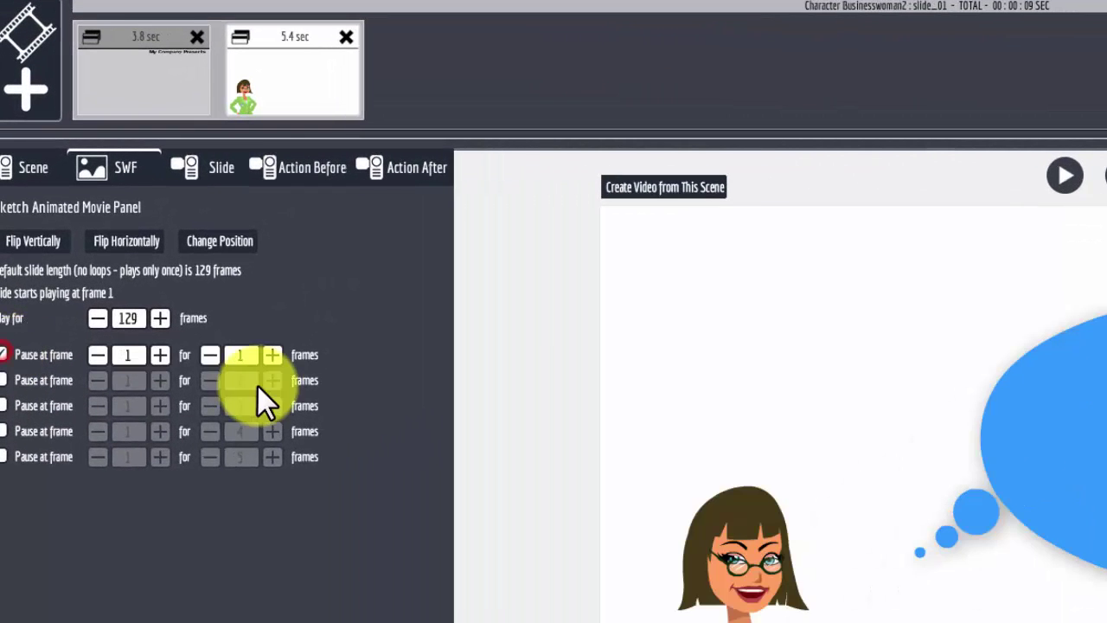
{"action": "left_click", "coordinate": [274, 356]}
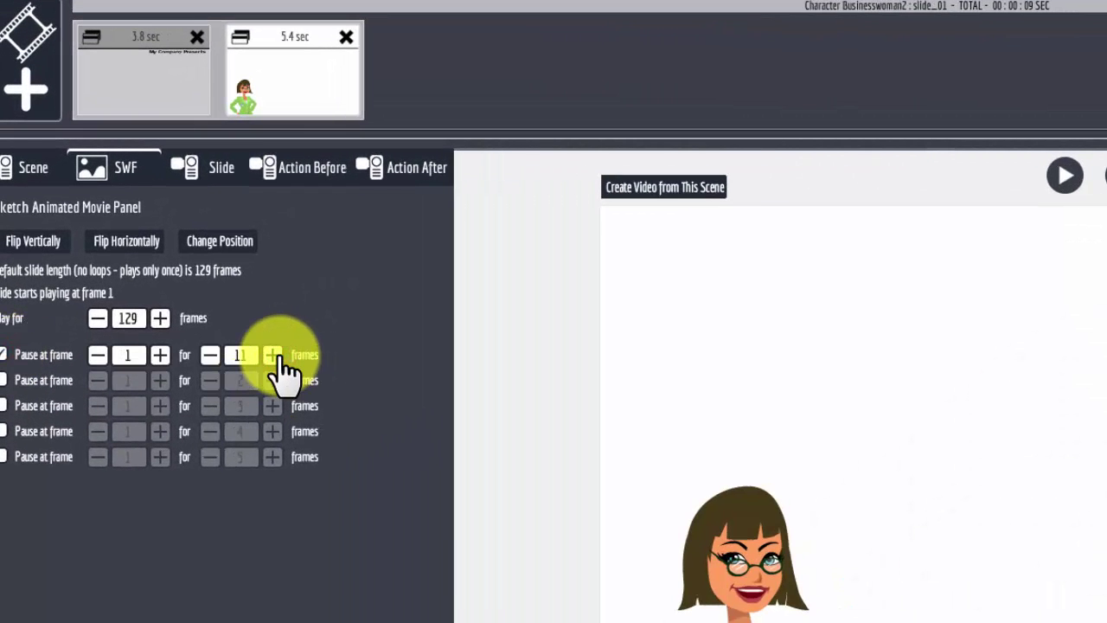
{"action": "left_click", "coordinate": [273, 355]}
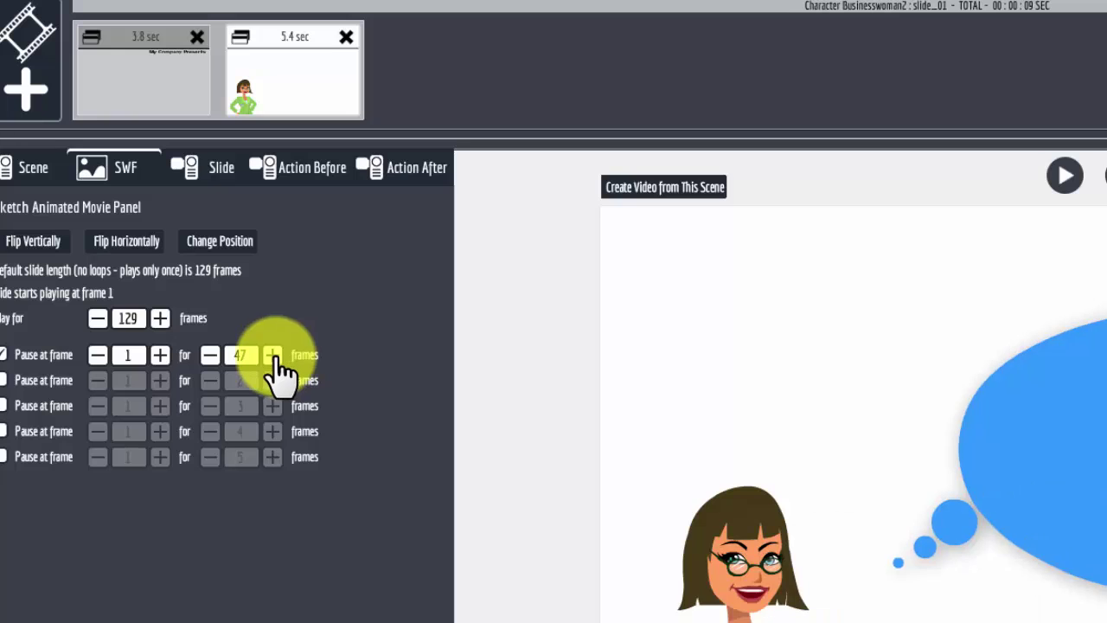
{"action": "left_click", "coordinate": [273, 356]}
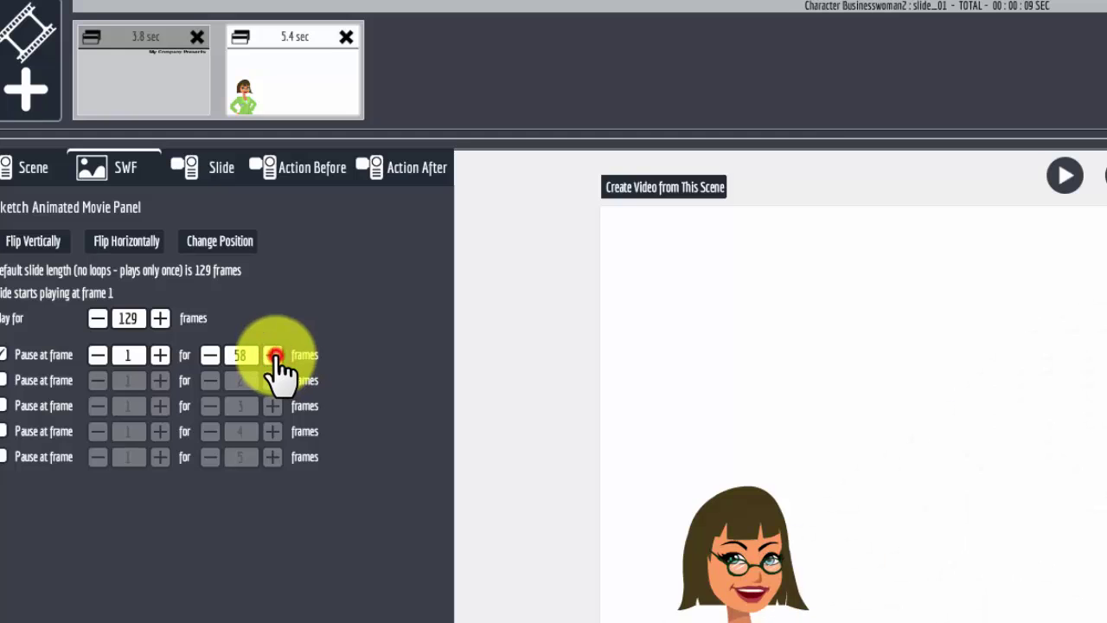
{"action": "left_click_drag", "start_coordinate": [276, 356], "coordinate": [275, 356]}
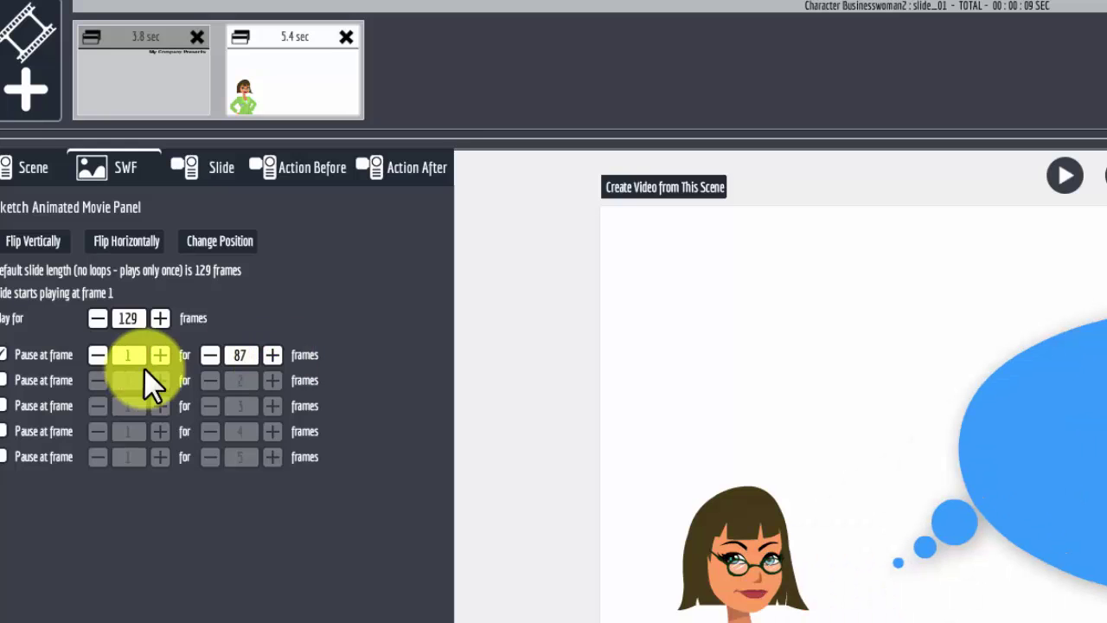
- Set the first pause to occur at frame 16, and switch that pause off and back on
{"action": "left_click_drag", "start_coordinate": [160, 356], "coordinate": [159, 357]}
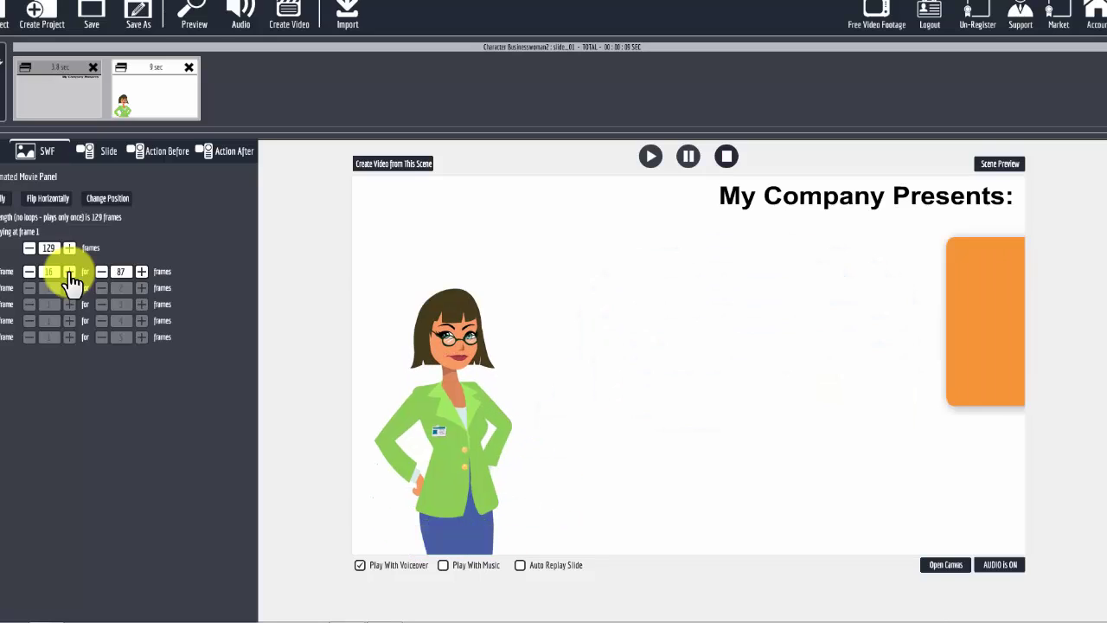
{"action": "left_click", "coordinate": [22, 270]}
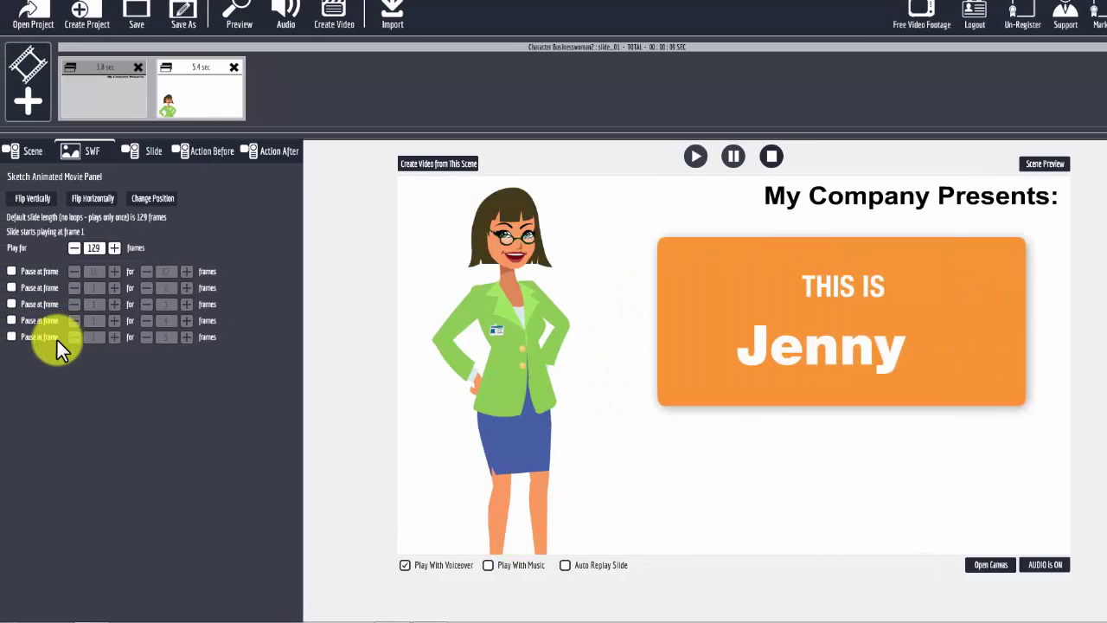
{"action": "left_click", "coordinate": [11, 271]}
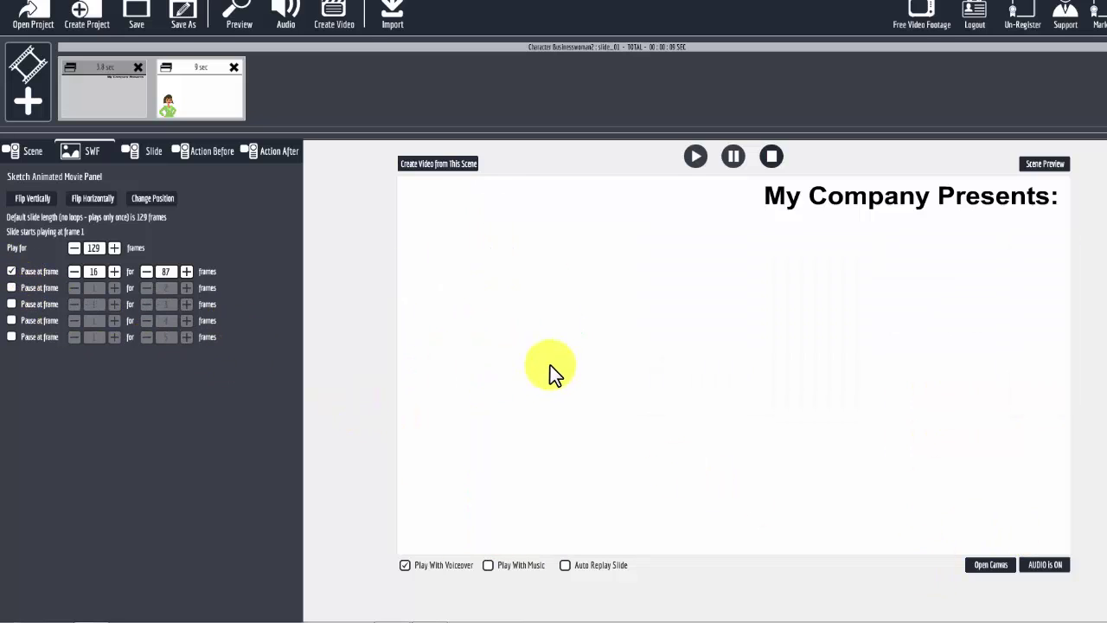
- Enable a second pause in the businesswoman animation and place it at frame 51
{"action": "left_click", "coordinate": [11, 288]}
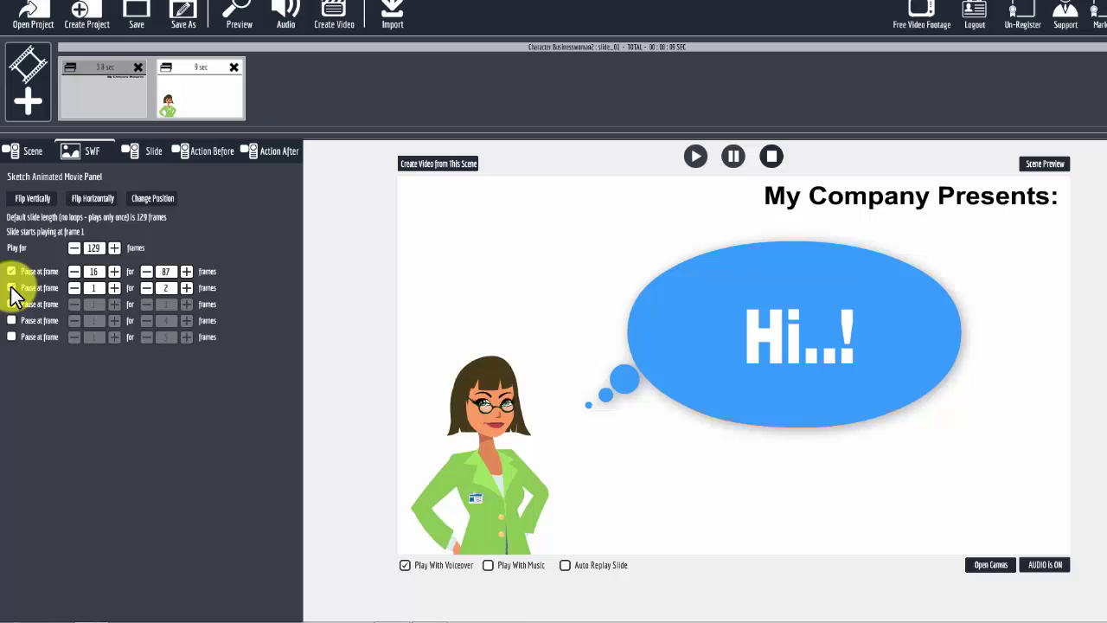
{"action": "left_click", "coordinate": [115, 288]}
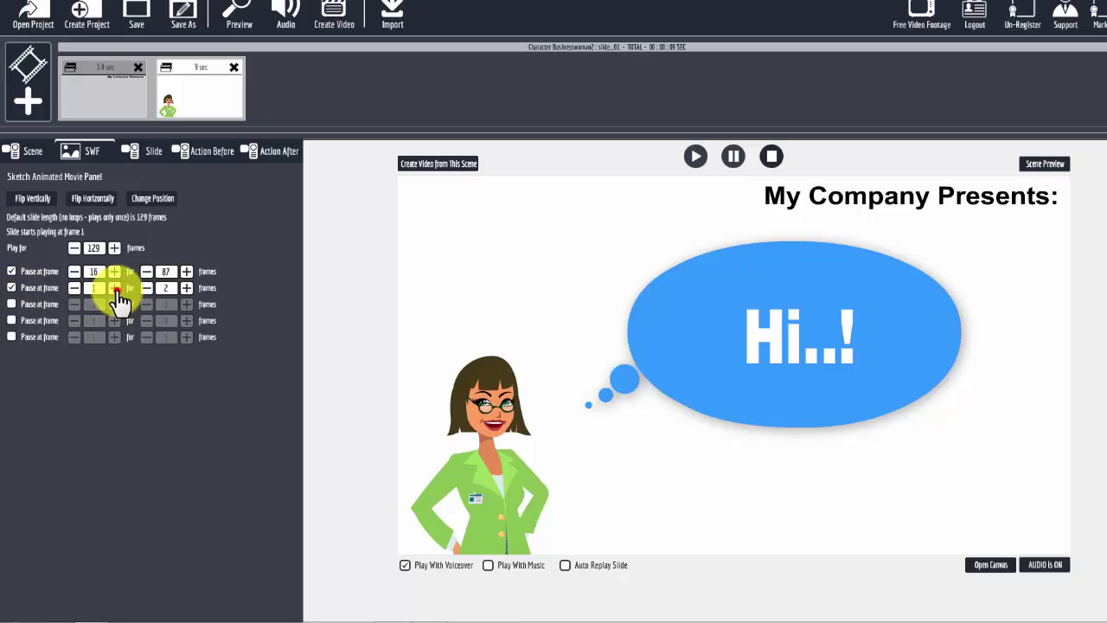
{"action": "left_click", "coordinate": [115, 288]}
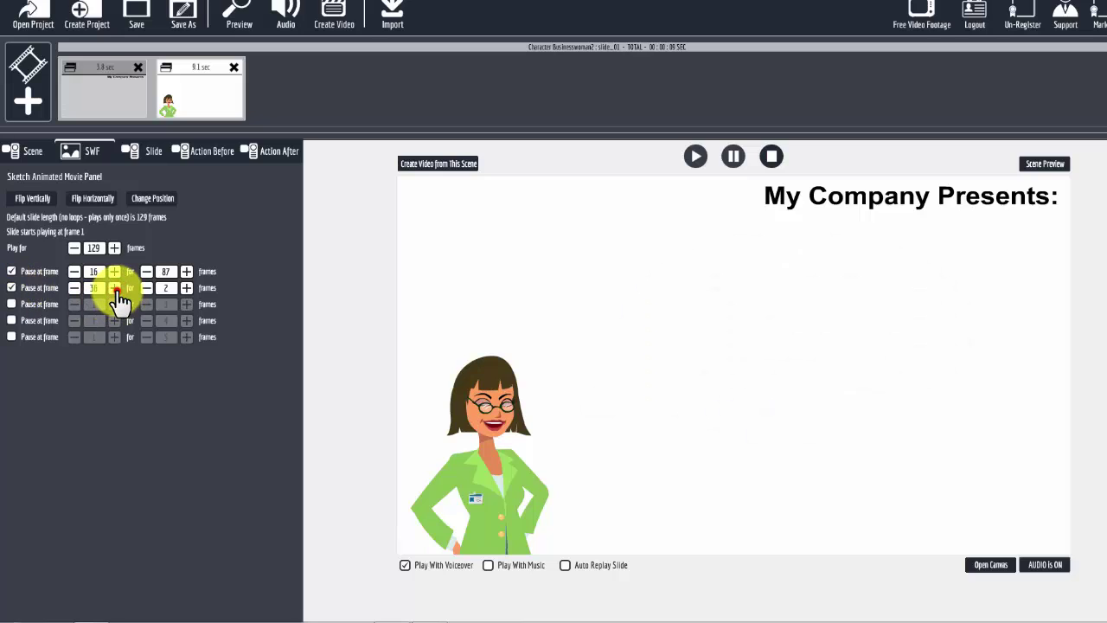
{"action": "left_click", "coordinate": [115, 288]}
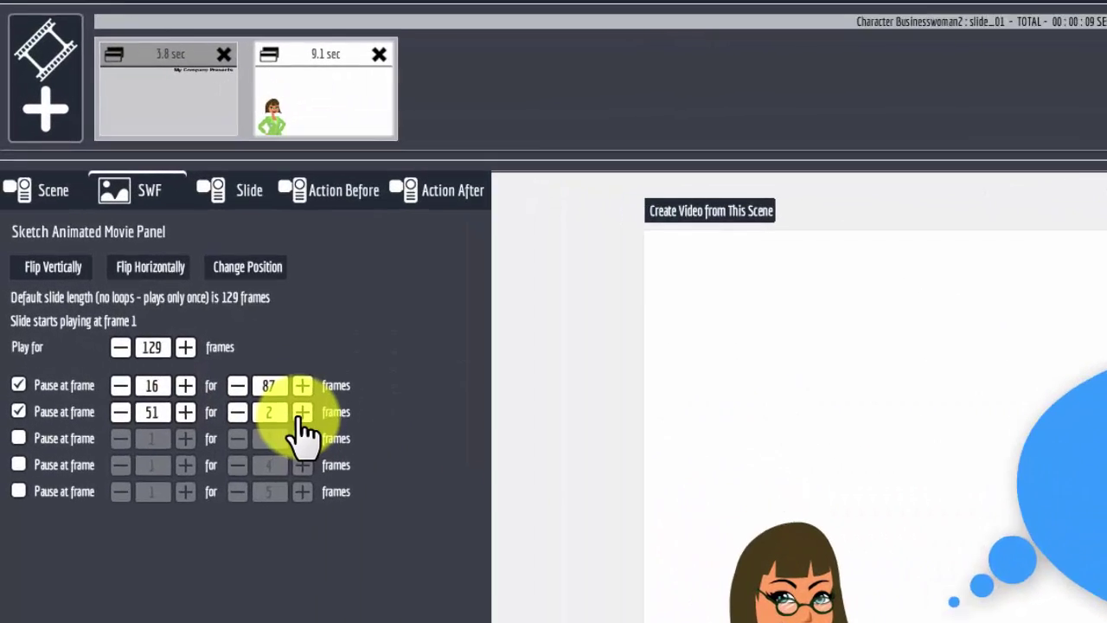
- Set the second pause's length to 92 frames and play the businesswoman slide
{"action": "left_click", "coordinate": [302, 412]}
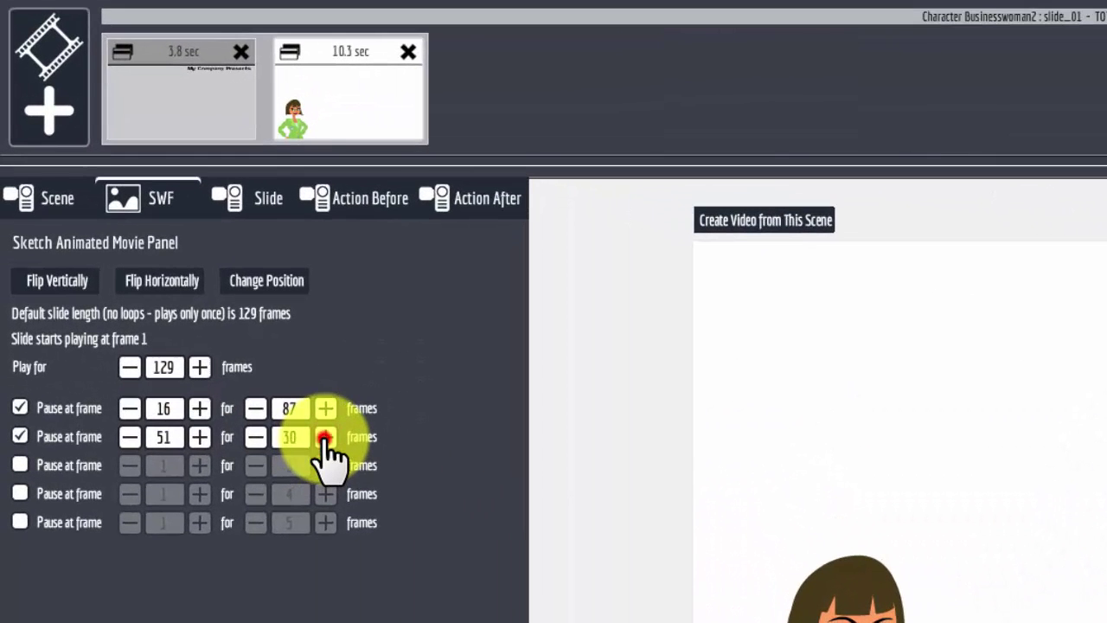
{"action": "left_click", "coordinate": [326, 437]}
{"action": "left_click", "coordinate": [325, 437]}
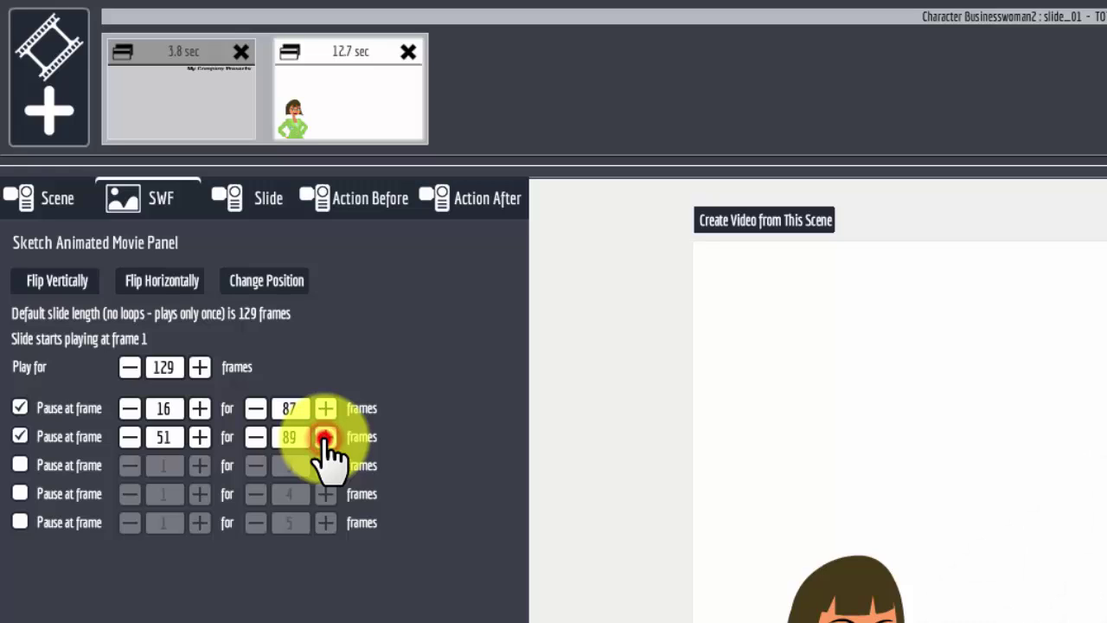
{"action": "left_click", "coordinate": [325, 436]}
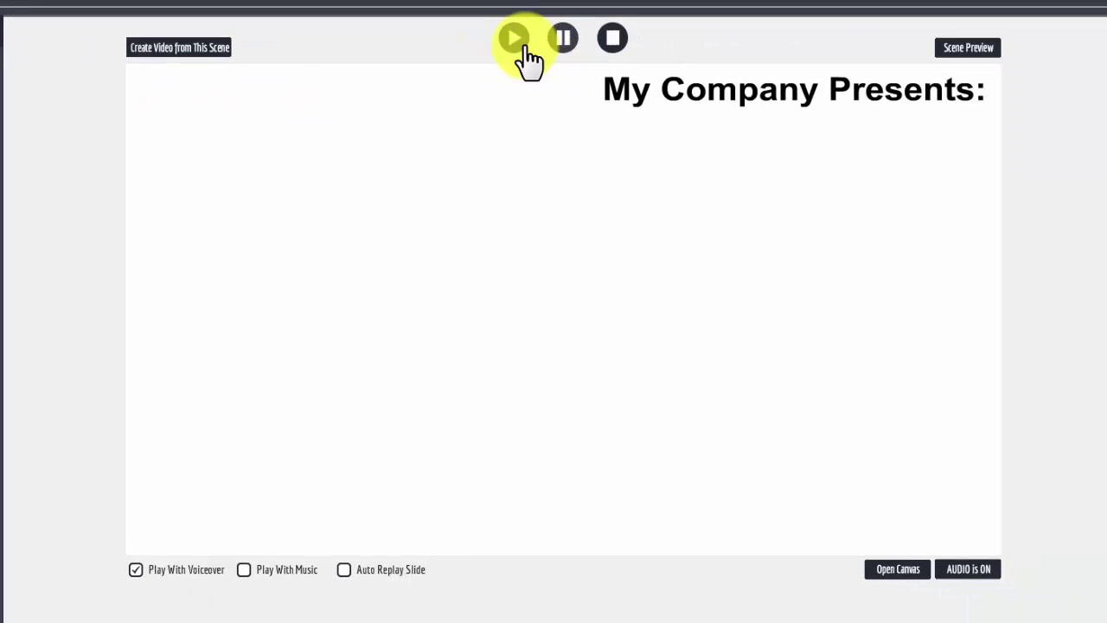
{"action": "left_click", "coordinate": [513, 38]}
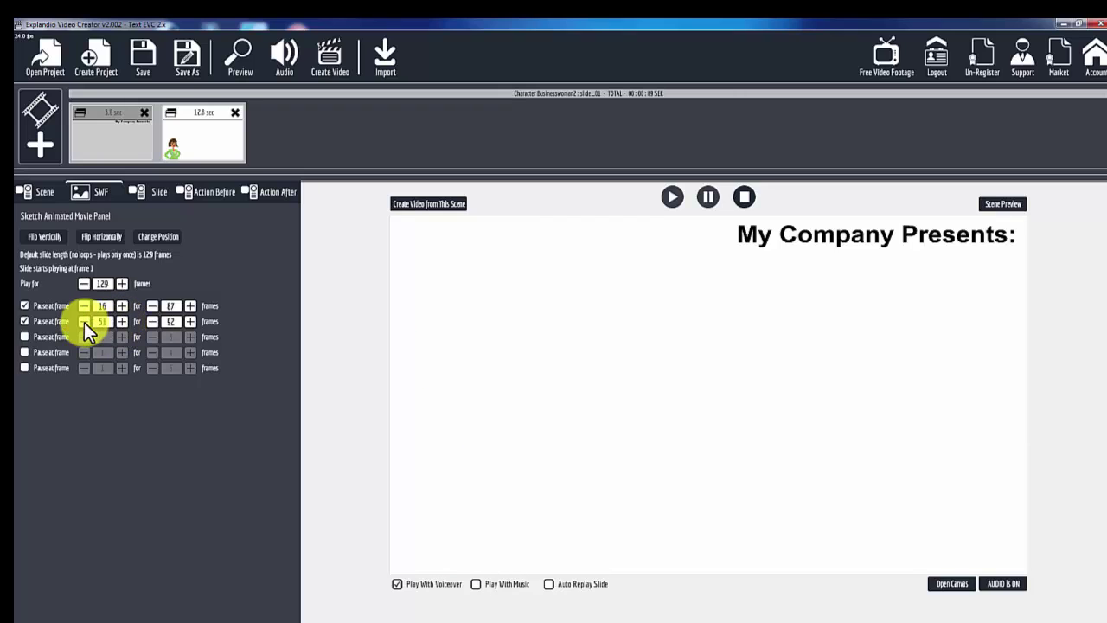
- Move the businesswoman animation's second pause to frame 100
{"action": "left_click", "coordinate": [84, 321]}
{"action": "left_click", "coordinate": [122, 323]}
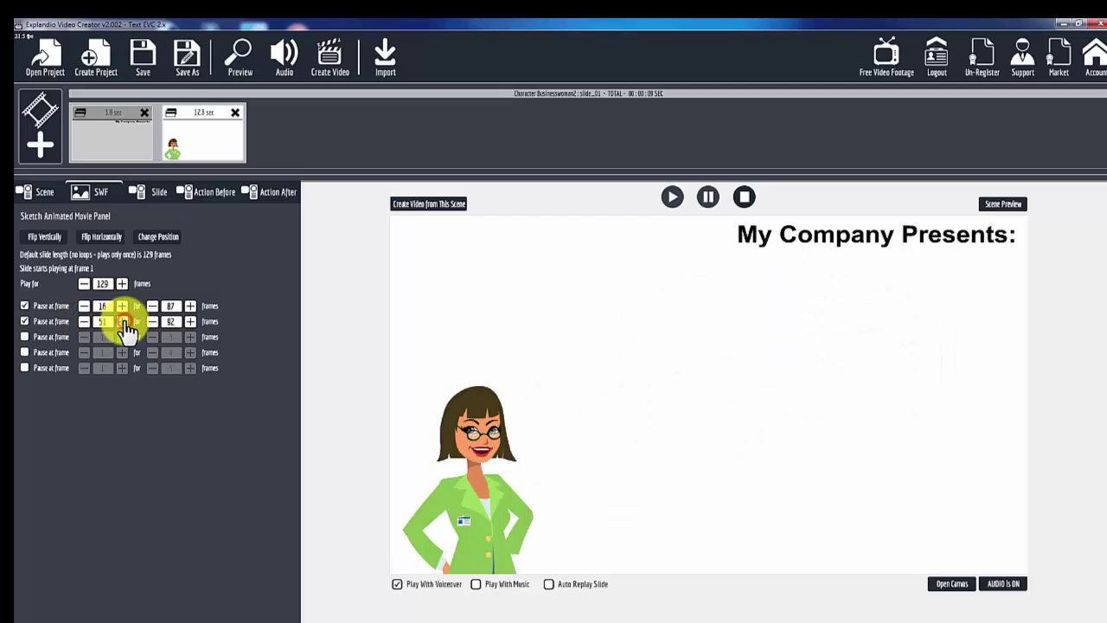
{"action": "left_click", "coordinate": [122, 323]}
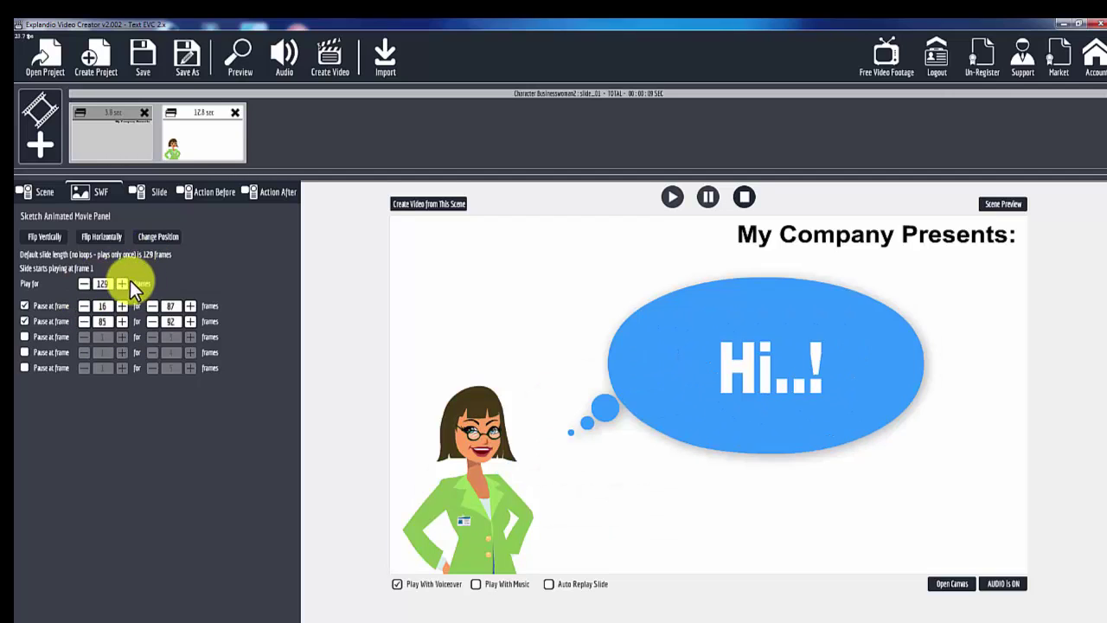
{"action": "left_click", "coordinate": [122, 323]}
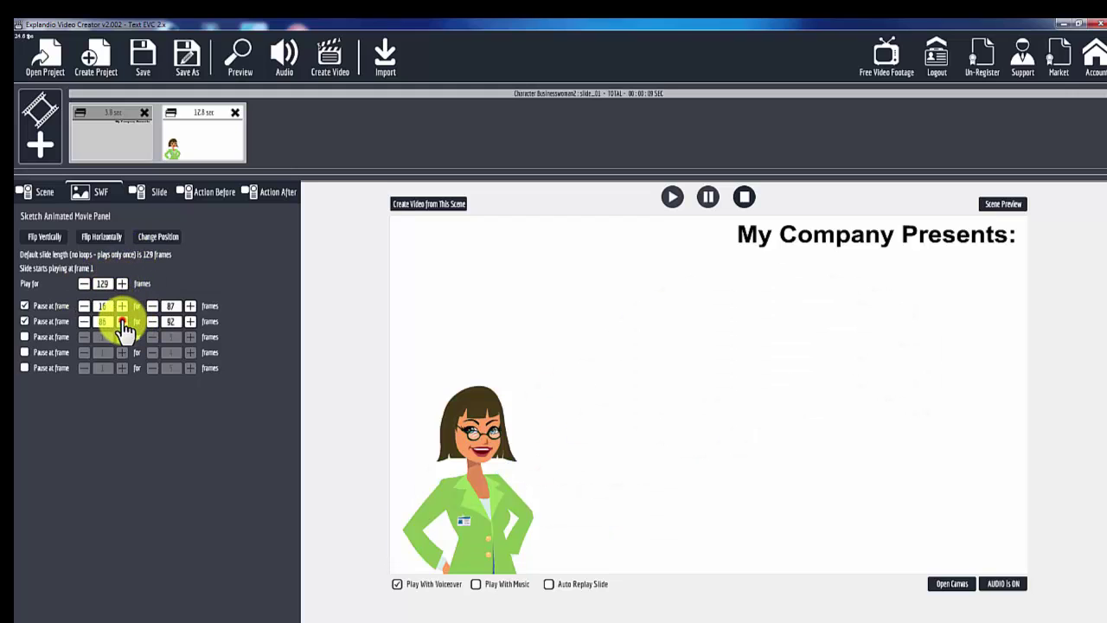
{"action": "left_click", "coordinate": [122, 323]}
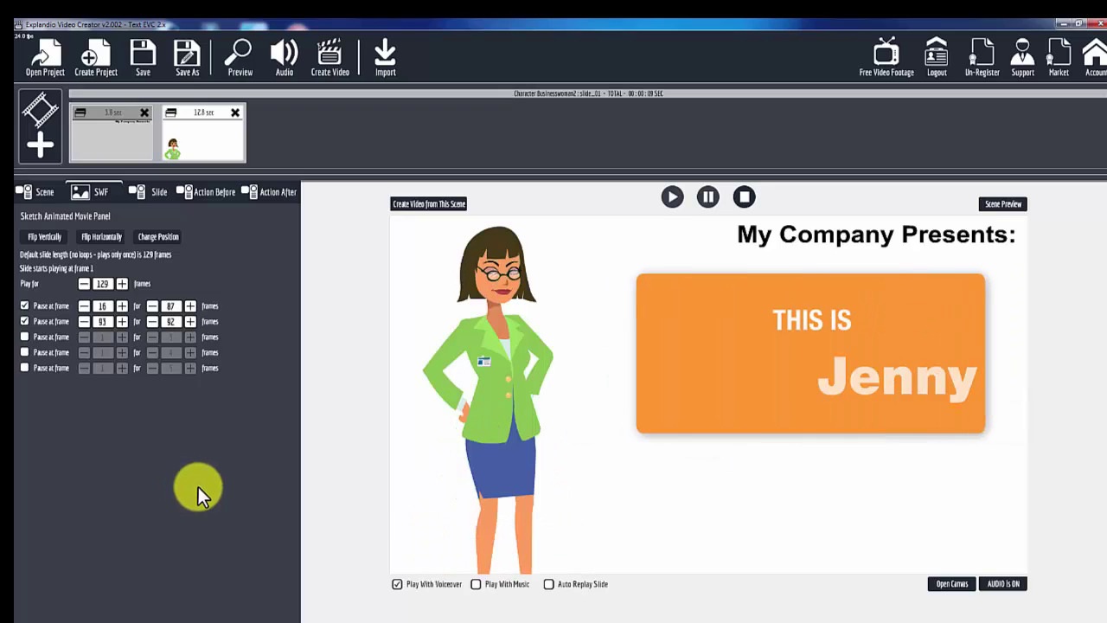
{"action": "left_click", "coordinate": [122, 321]}
{"action": "left_click", "coordinate": [122, 321]}
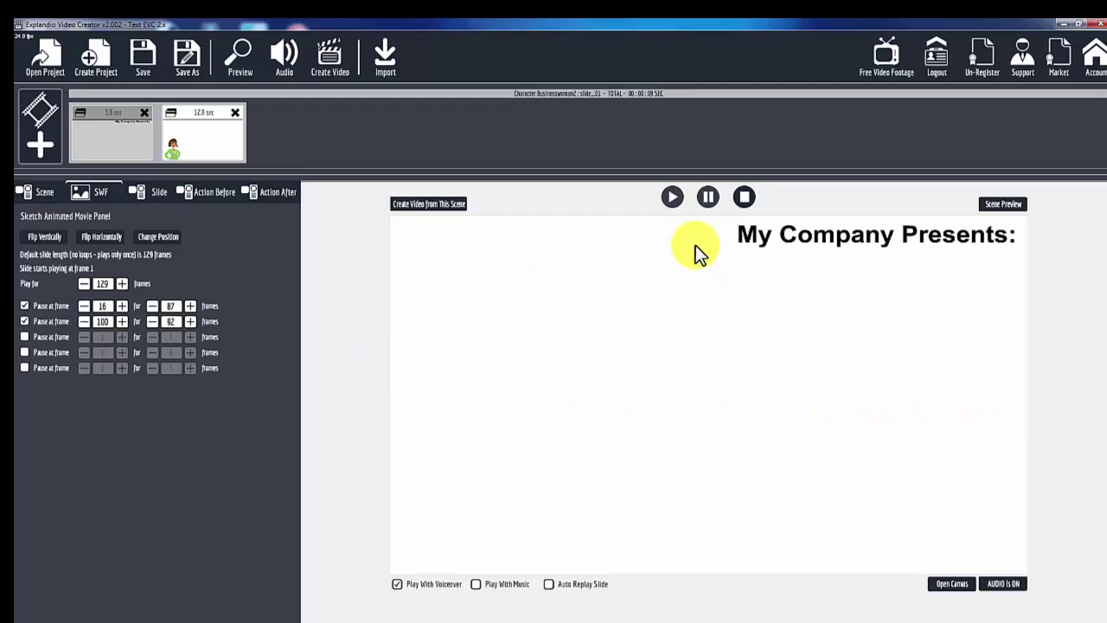
- Play the businesswoman slide with both pauses, preview the full scene and close the preview
{"action": "left_click", "coordinate": [673, 199]}
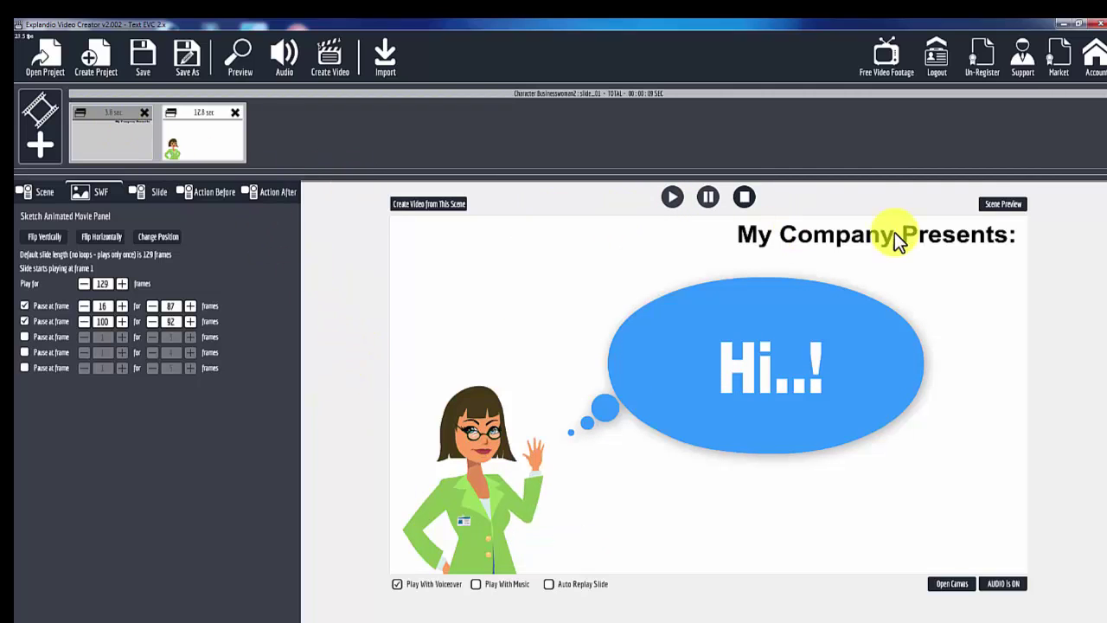
{"action": "left_click", "coordinate": [1003, 206]}
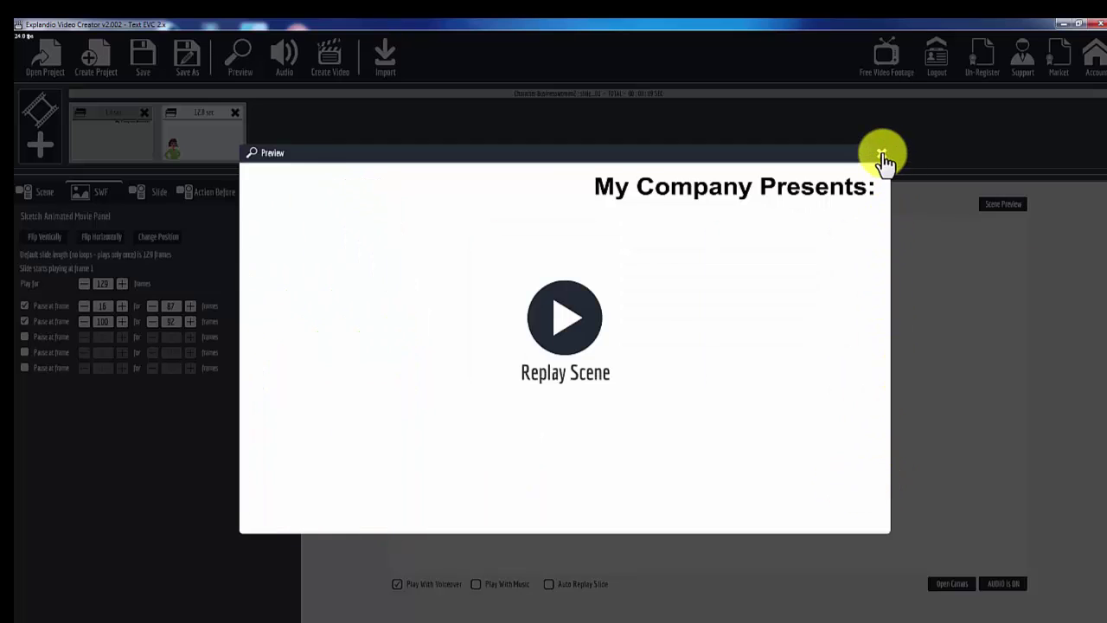
{"action": "left_click", "coordinate": [882, 154]}
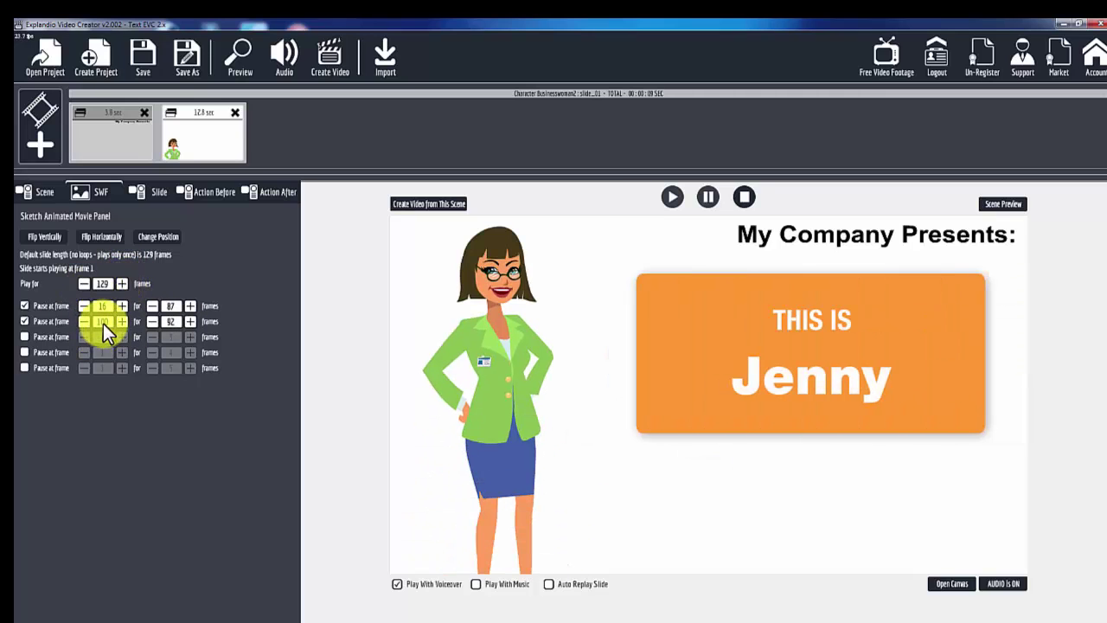
- Set the businesswoman animation to play for 102 frames with its second pause disabled, and preview the scene
{"action": "left_click", "coordinate": [84, 283]}
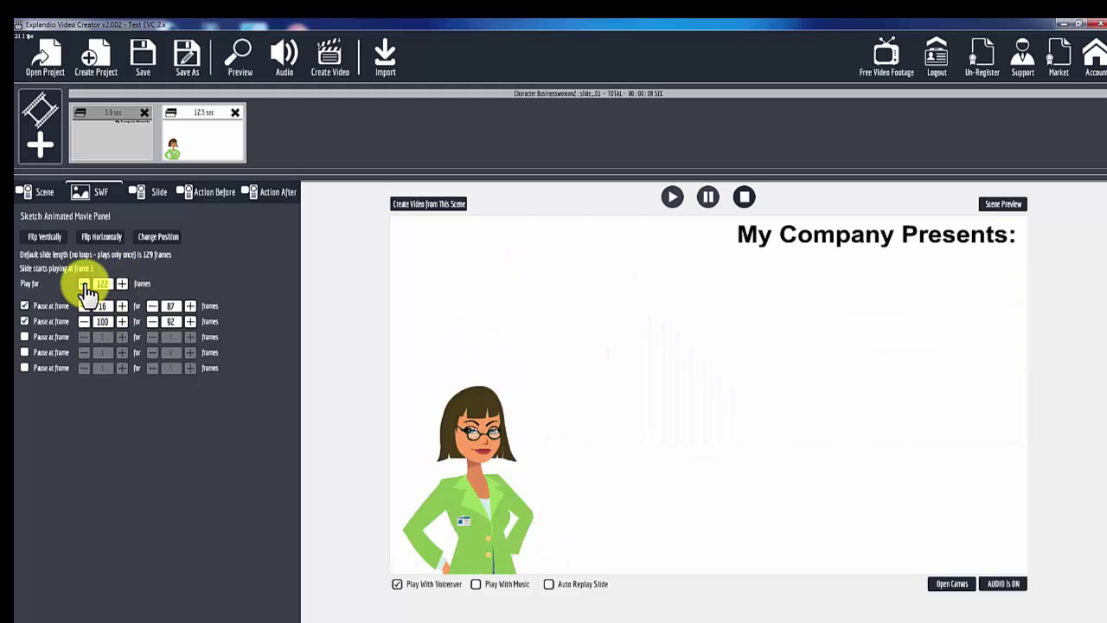
{"action": "left_click", "coordinate": [84, 284]}
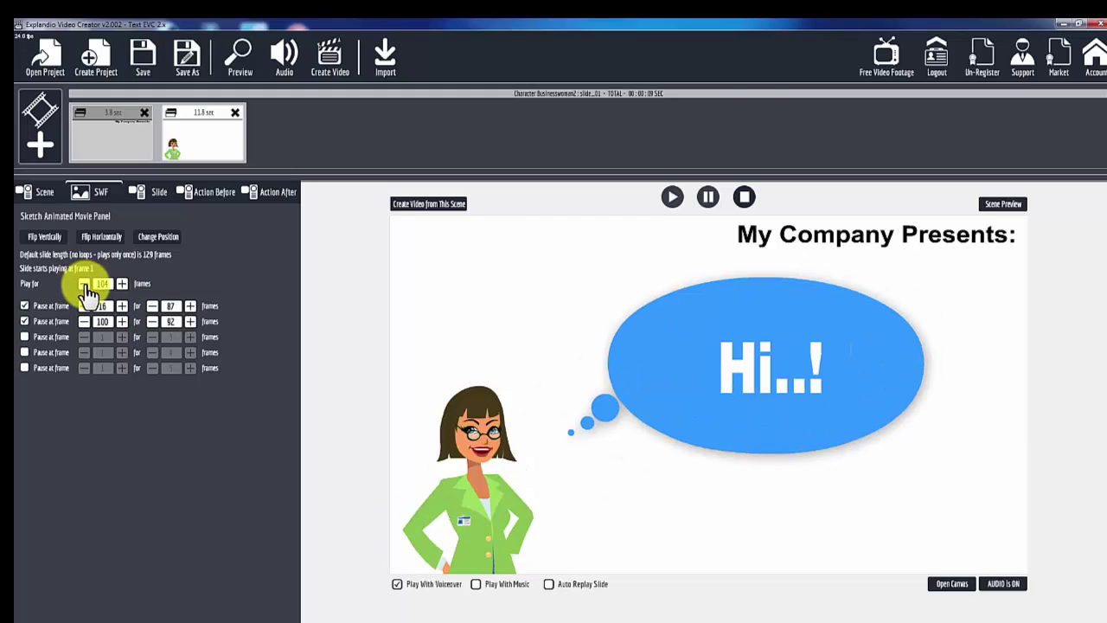
{"action": "left_click", "coordinate": [84, 284]}
{"action": "left_click", "coordinate": [84, 284]}
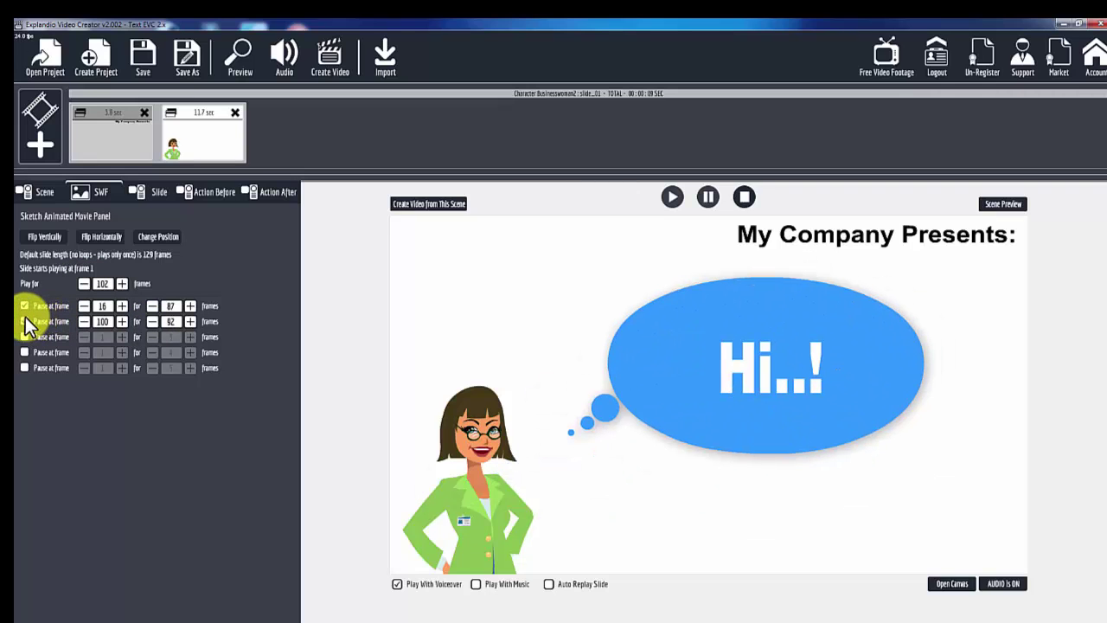
{"action": "left_click", "coordinate": [24, 321]}
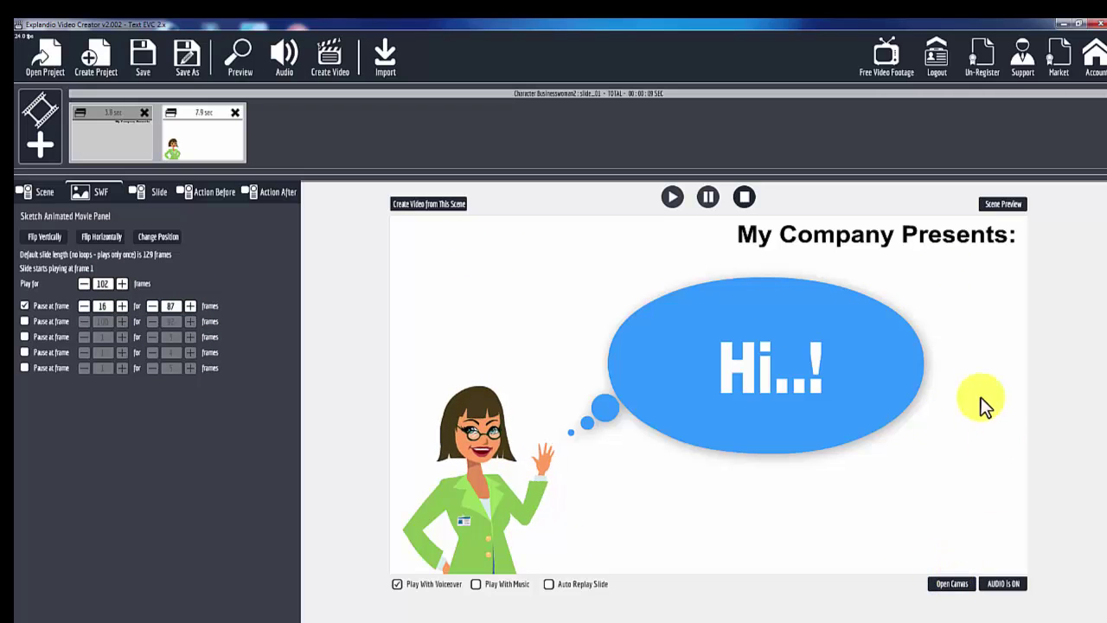
{"action": "left_click", "coordinate": [1004, 205]}
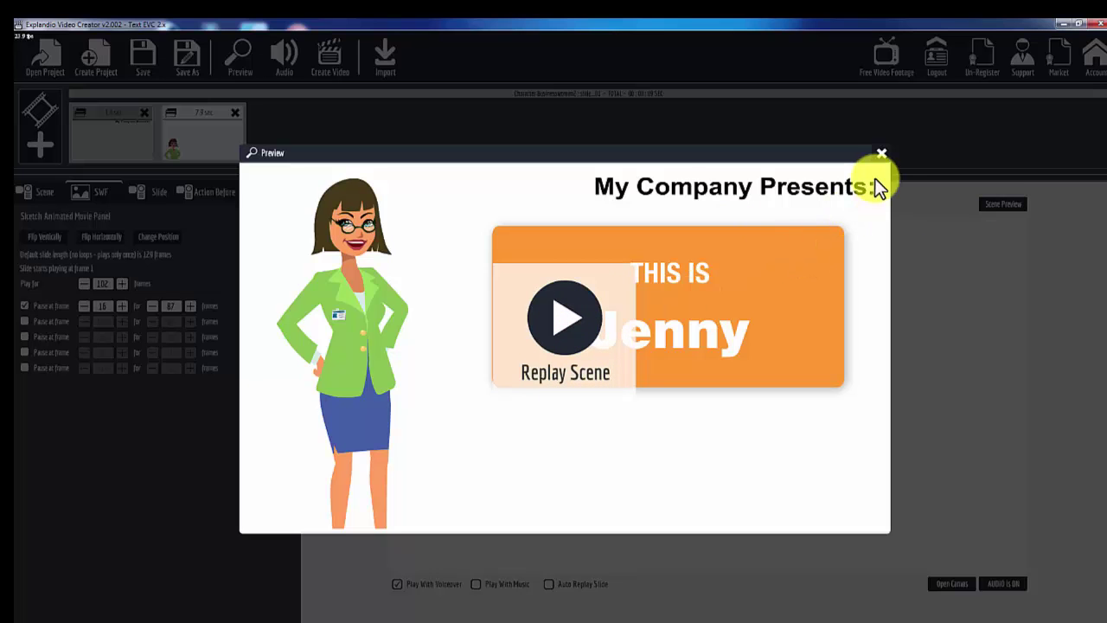
{"action": "left_click", "coordinate": [882, 156]}
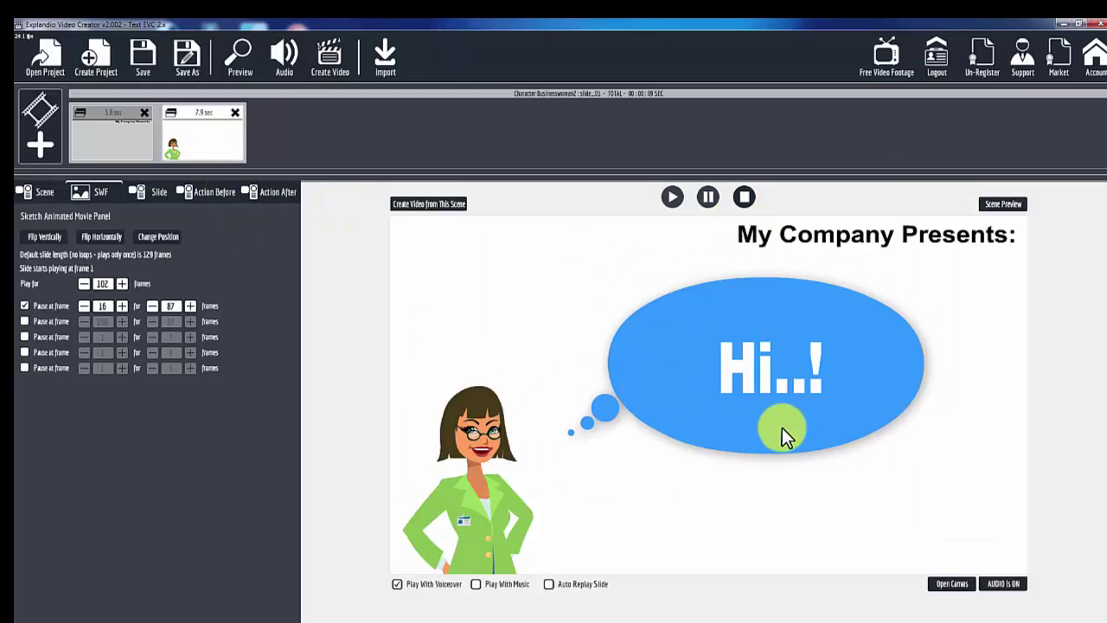
- Add the third sketch image from the Underlines folder, a double-stroke underline, to the scene on the canvas
{"action": "left_click", "coordinate": [960, 583]}
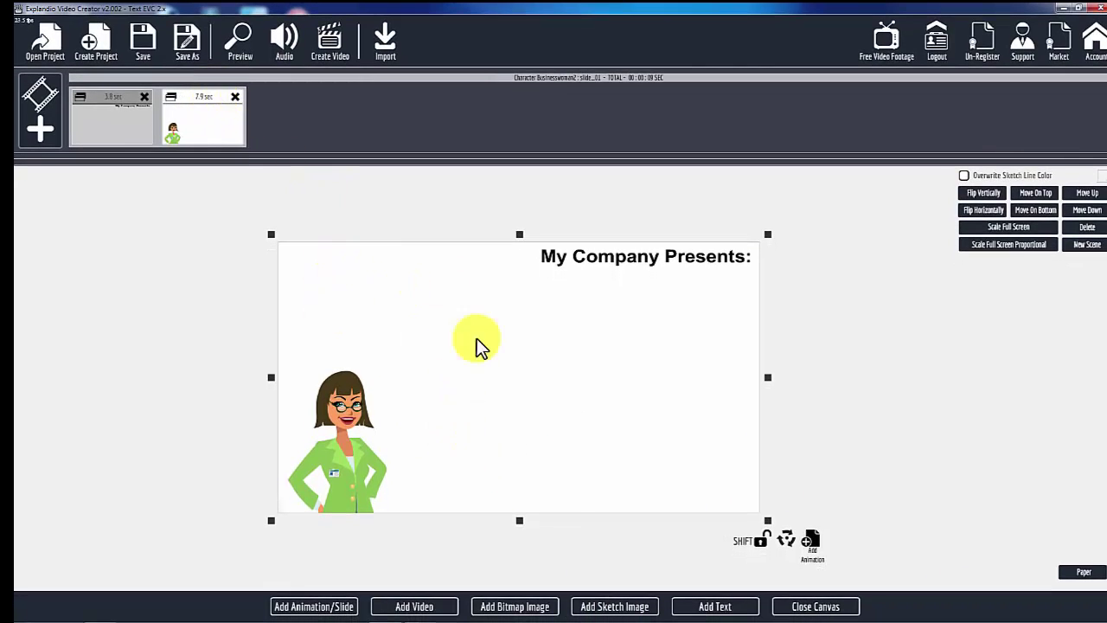
{"action": "left_click", "coordinate": [617, 607]}
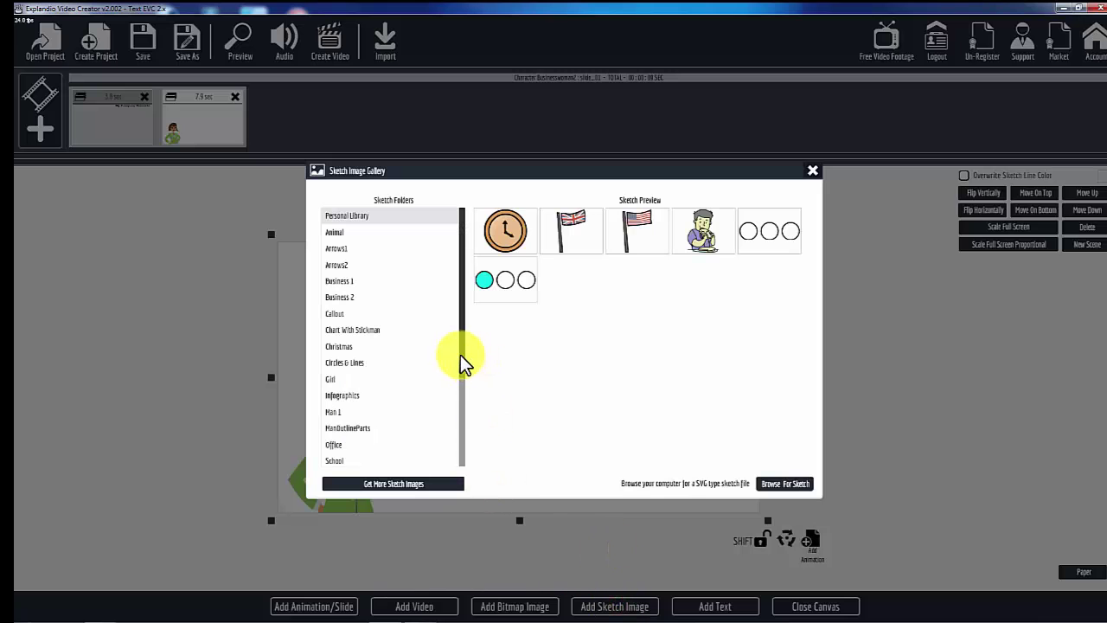
{"action": "left_click_drag", "start_coordinate": [460, 357], "coordinate": [460, 440]}
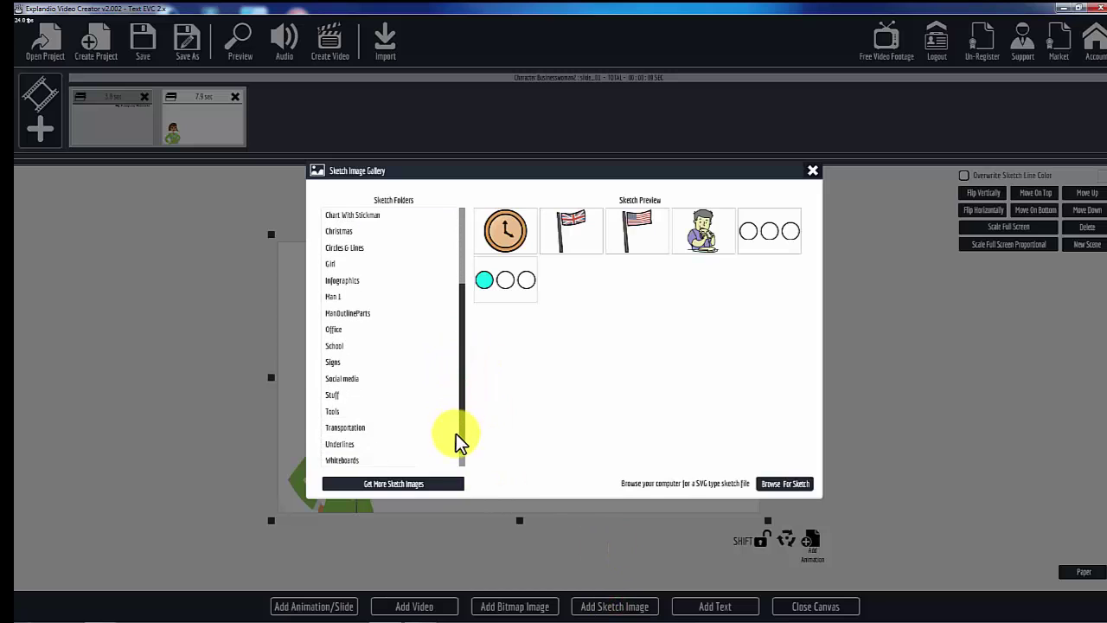
{"action": "left_click", "coordinate": [340, 441]}
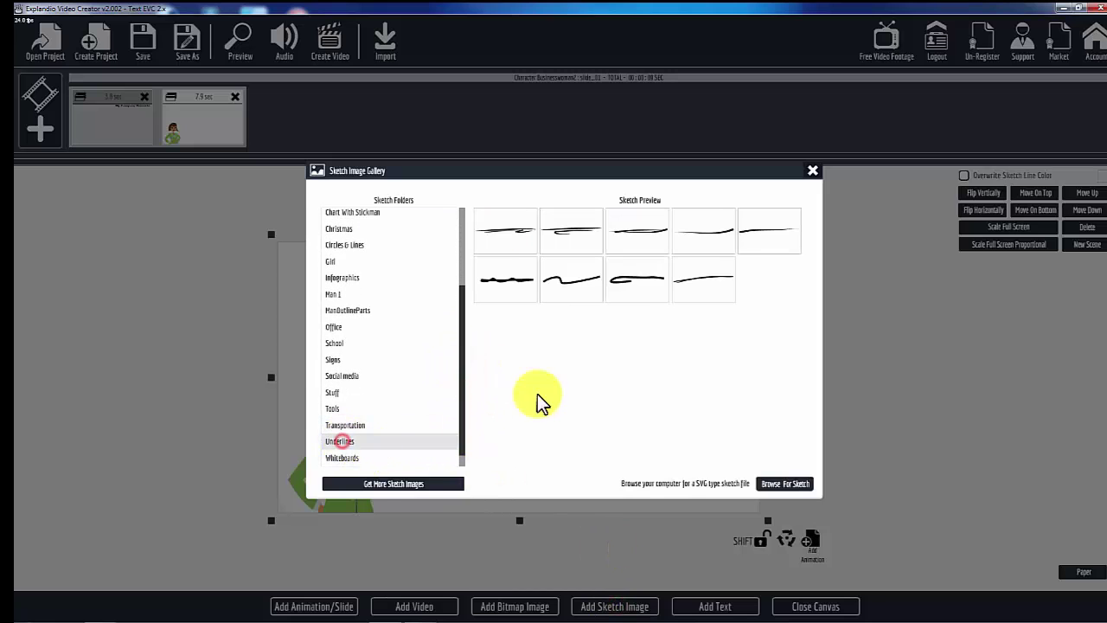
{"action": "left_click", "coordinate": [643, 236]}
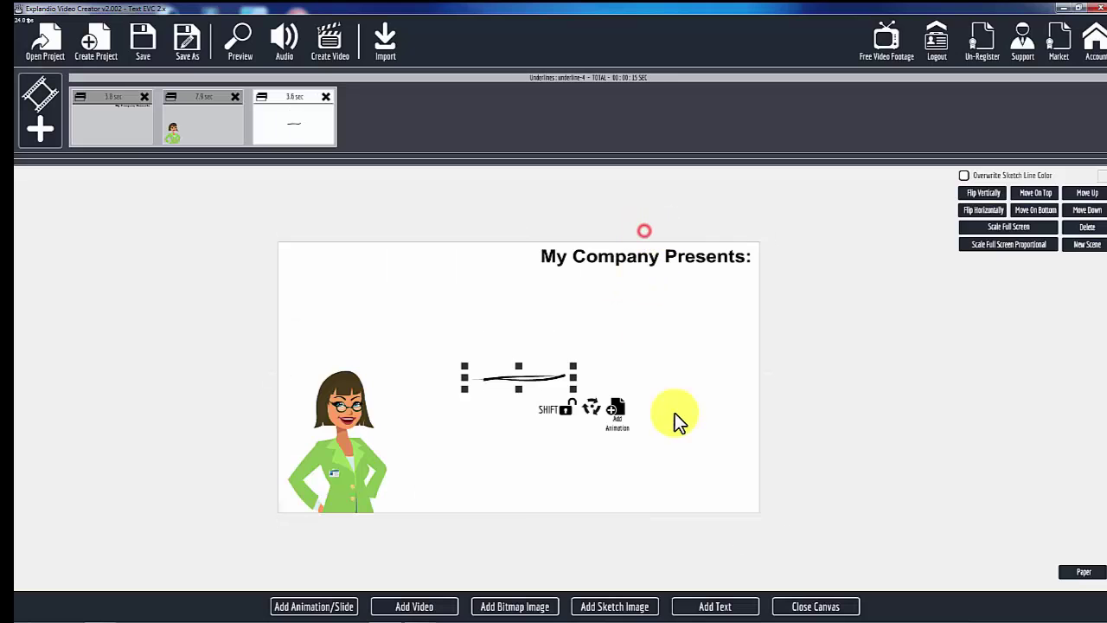
- Enlarge the double-stroke underline across the scene's right half, just below mid-height, and preview the scene
{"action": "mouse_move", "coordinate": [521, 364]}
{"action": "left_mouse_down"}
{"action": "mouse_move", "coordinate": [599, 394]}
{"action": "mouse_move", "coordinate": [682, 397]}
{"action": "mouse_move", "coordinate": [622, 395]}
{"action": "left_mouse_up"}
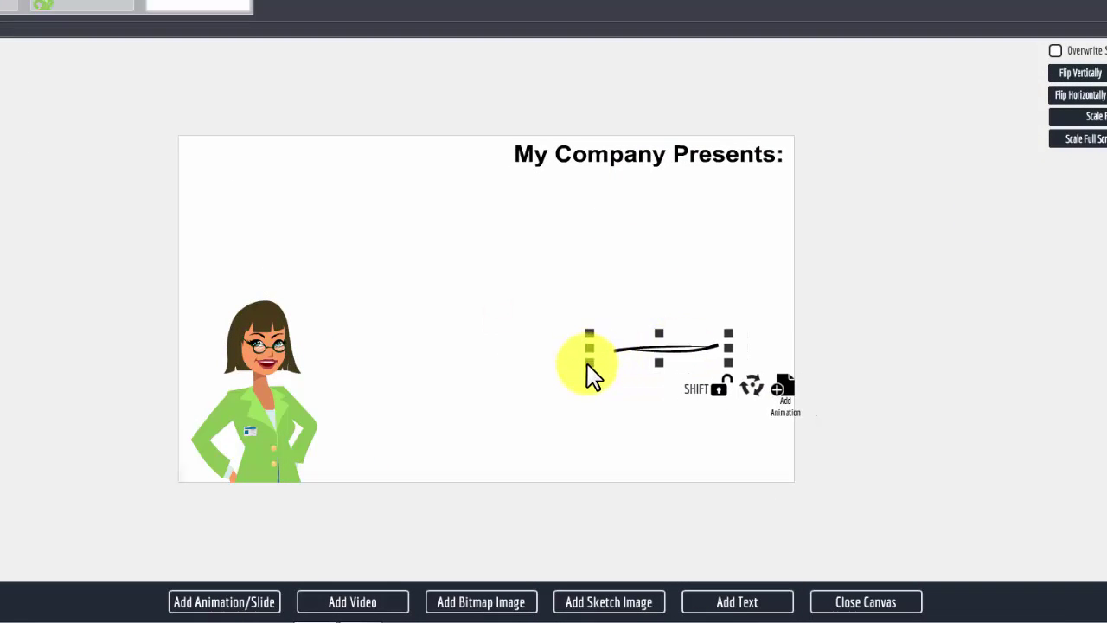
{"action": "left_click_drag", "start_coordinate": [588, 362], "coordinate": [532, 364]}
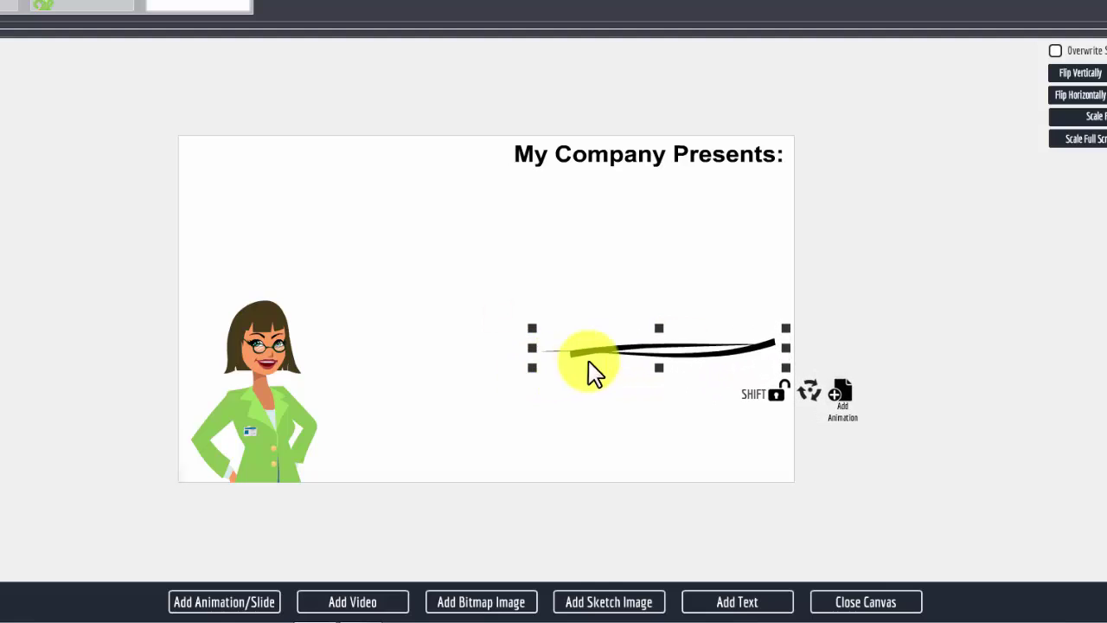
{"action": "left_click_drag", "start_coordinate": [601, 361], "coordinate": [592, 354]}
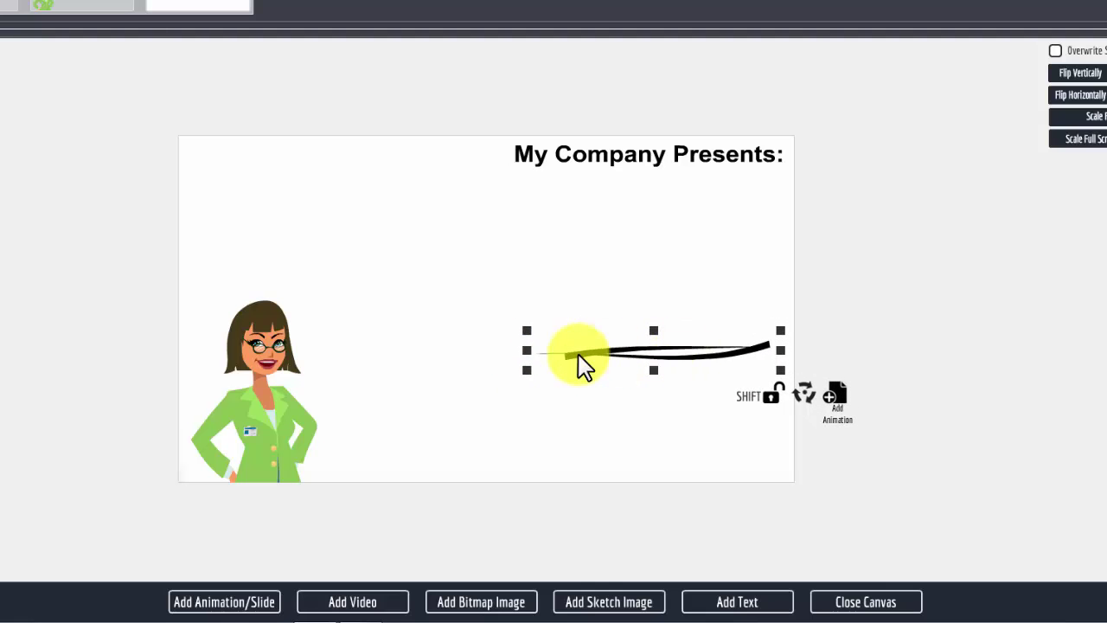
{"action": "left_click_drag", "start_coordinate": [525, 369], "coordinate": [504, 372]}
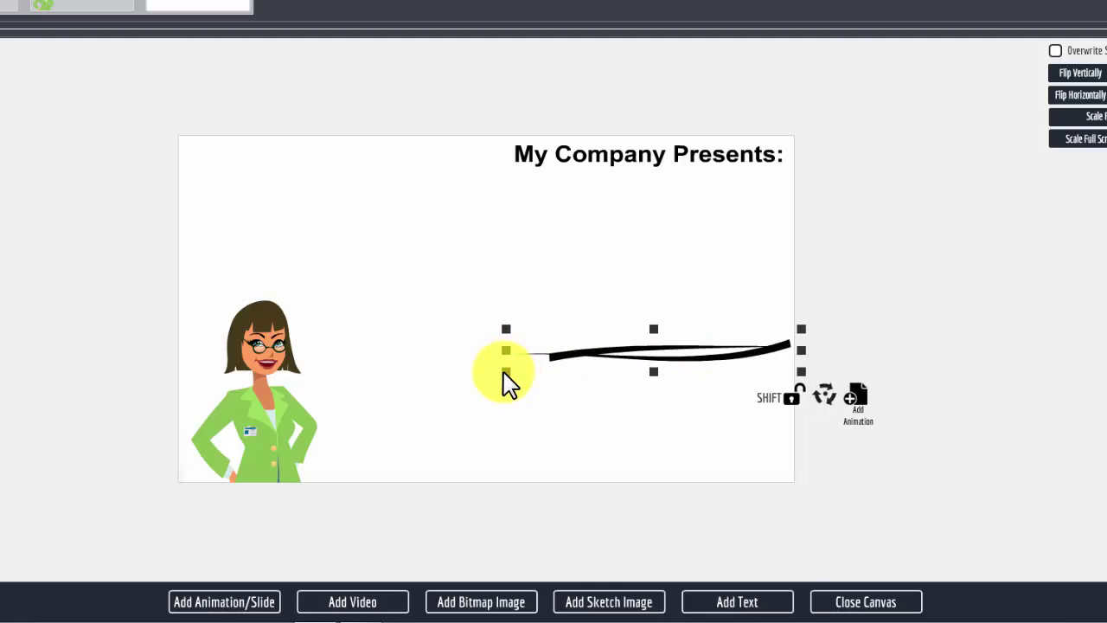
{"action": "left_click_drag", "start_coordinate": [569, 357], "coordinate": [556, 361]}
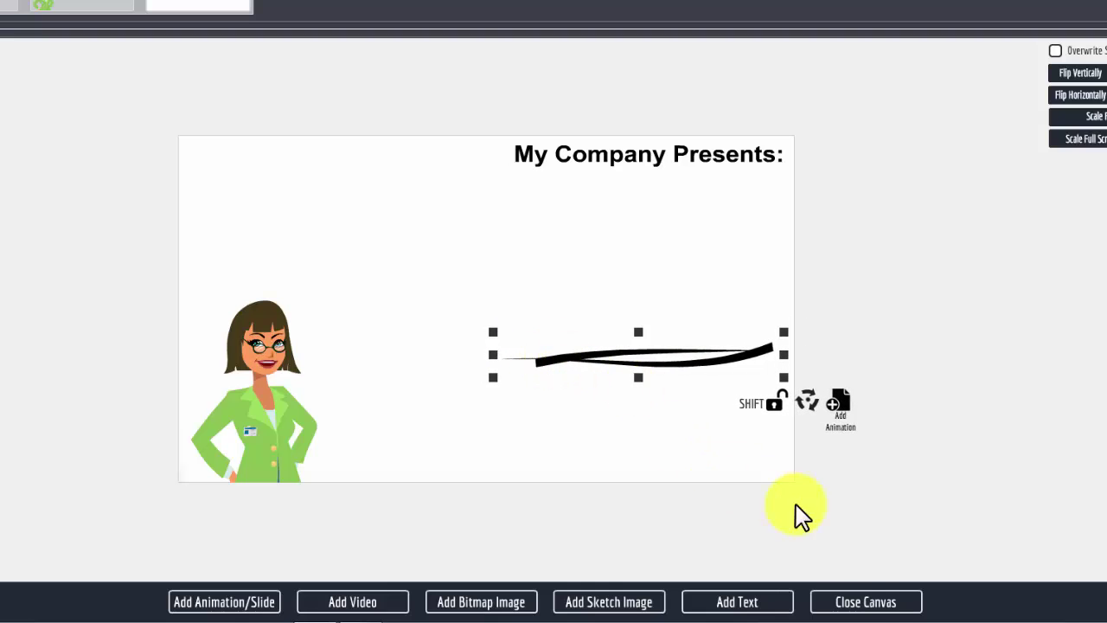
{"action": "left_click", "coordinate": [861, 603]}
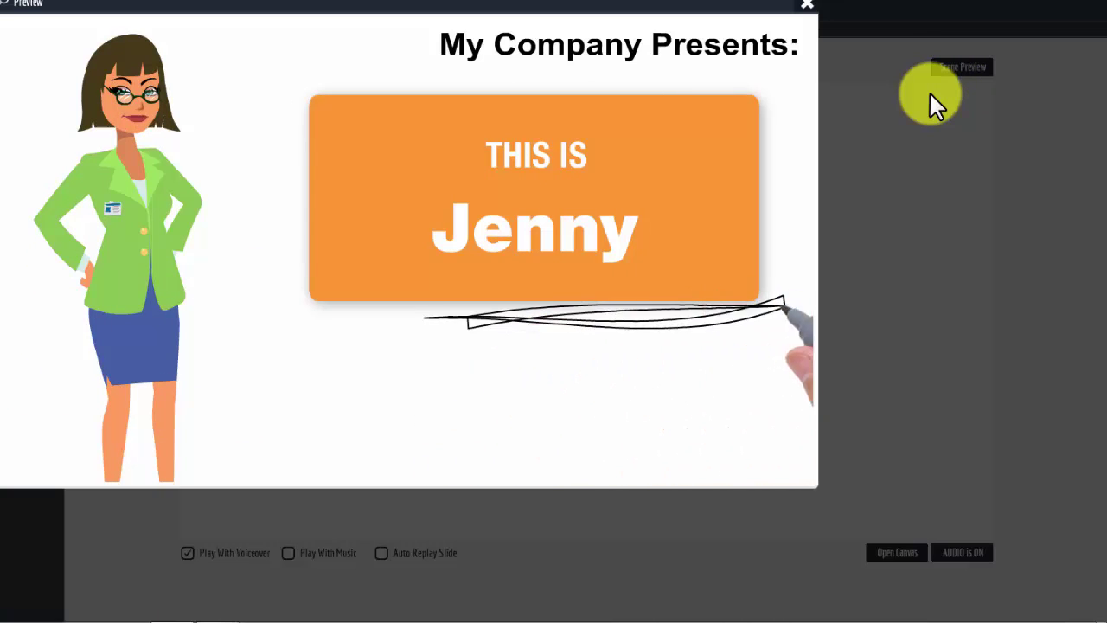
{"action": "left_click", "coordinate": [812, 12]}
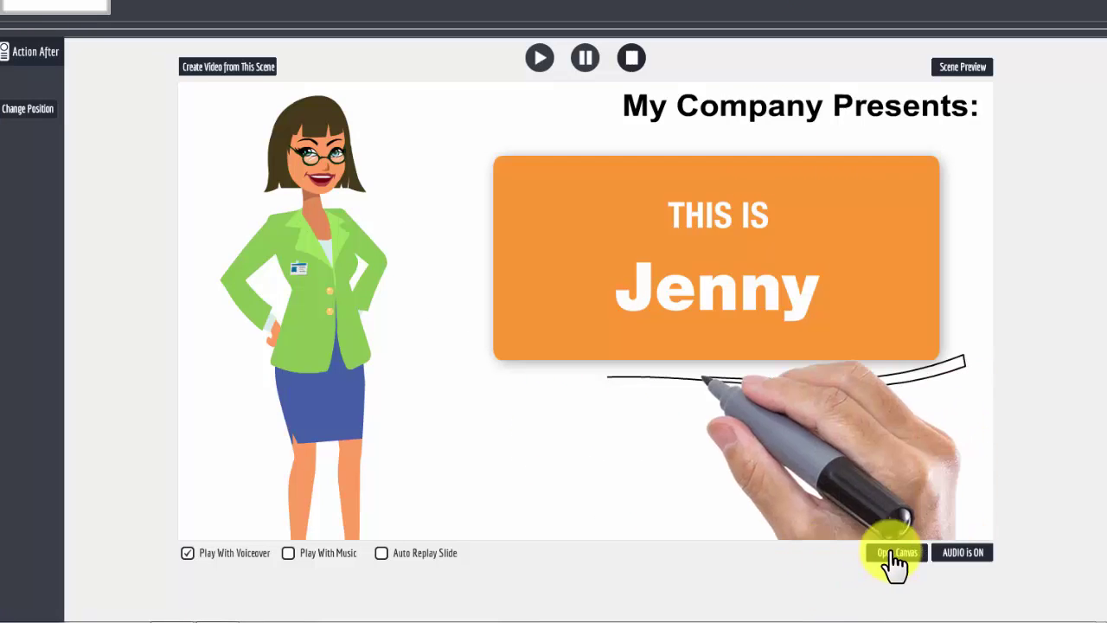
- Reposition the double-stroke underline on the canvas under the name on the orange card and widen it to about the card's width
{"action": "left_click", "coordinate": [896, 554]}
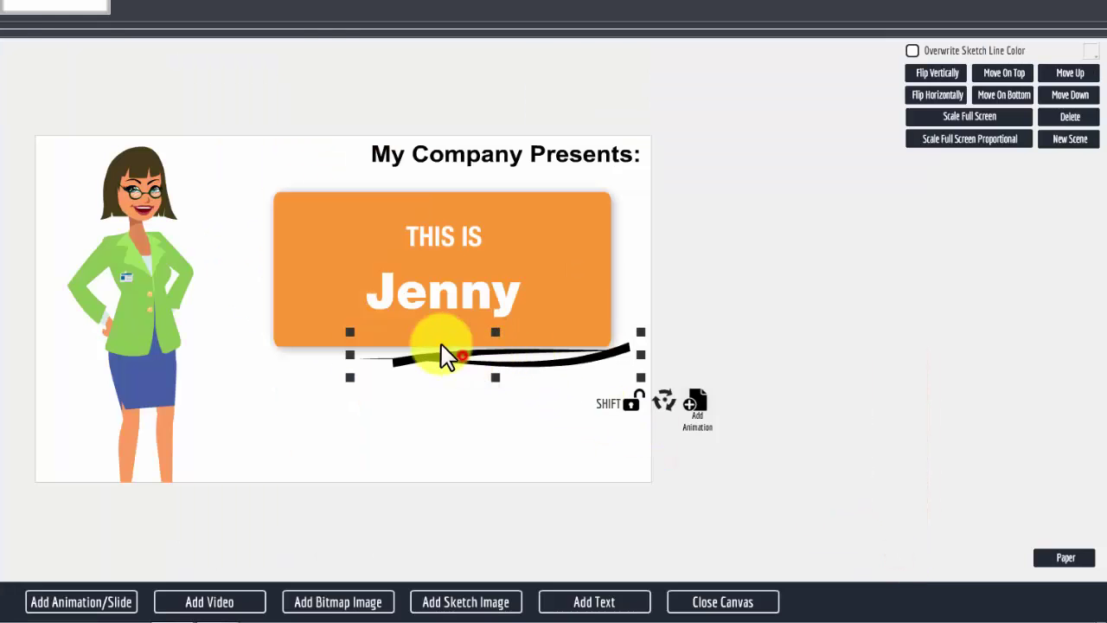
{"action": "left_click_drag", "start_coordinate": [445, 353], "coordinate": [393, 324]}
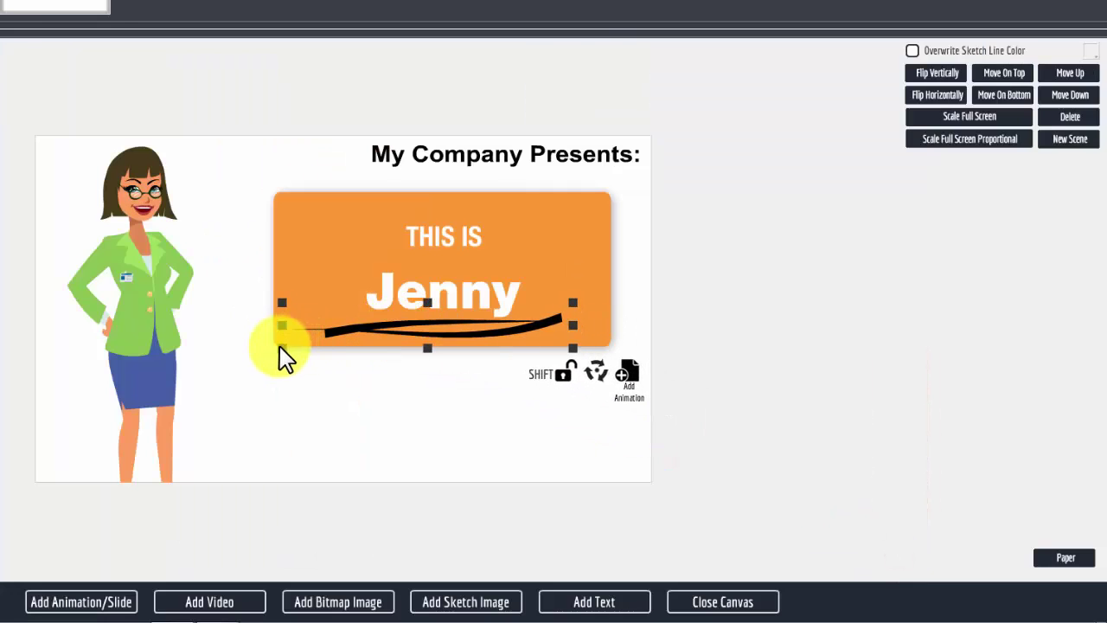
{"action": "left_click_drag", "start_coordinate": [281, 348], "coordinate": [250, 352]}
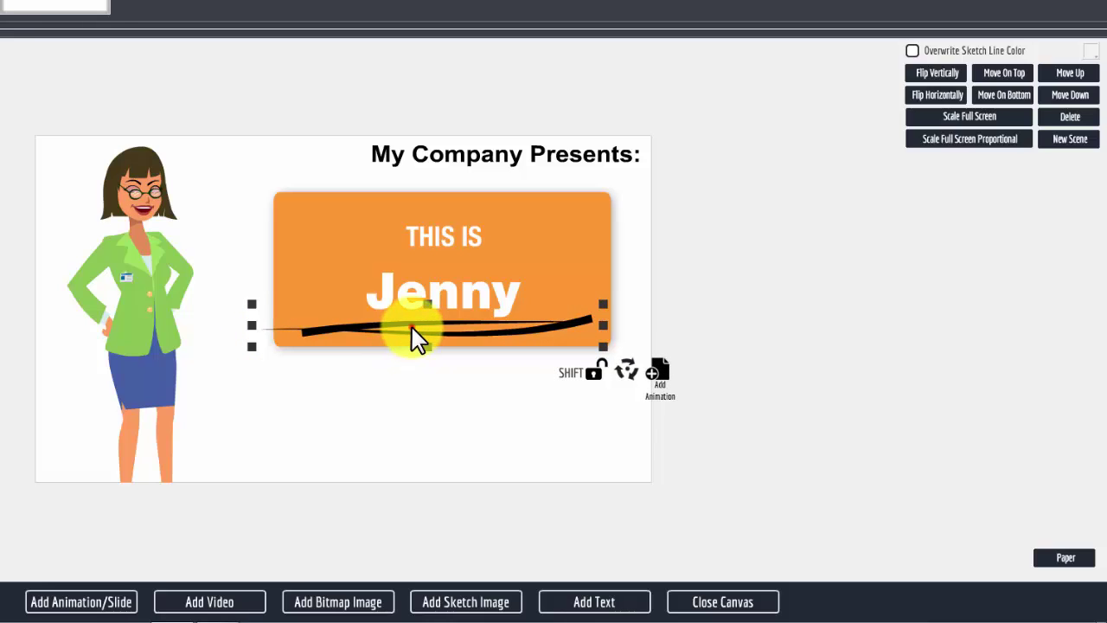
{"action": "left_click_drag", "start_coordinate": [412, 329], "coordinate": [405, 325]}
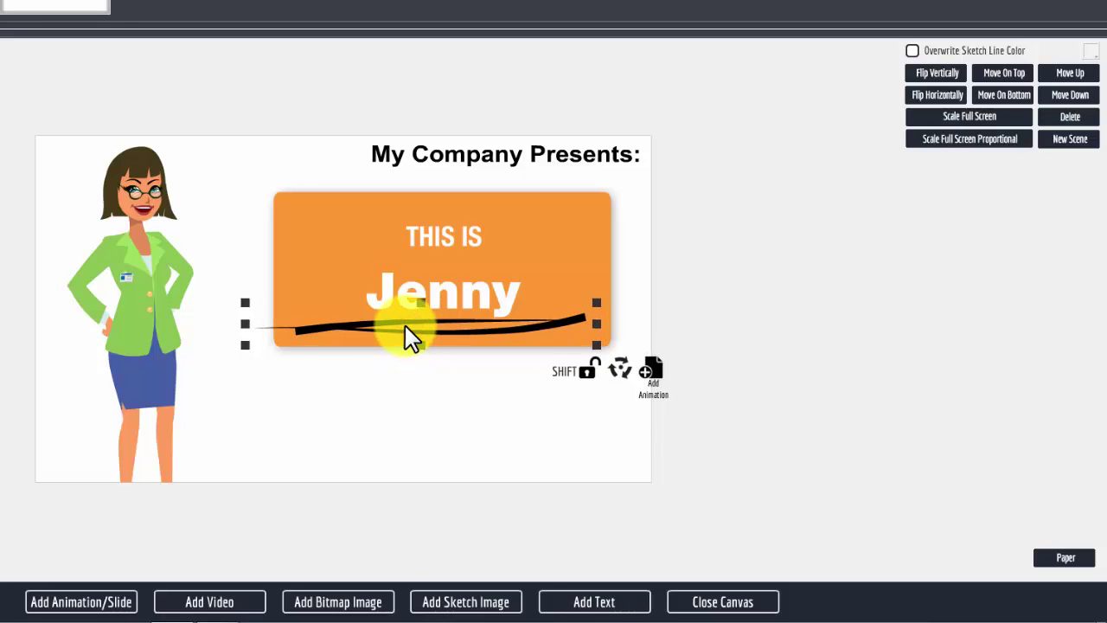
- Add the fourth sketch image from the Underlines folder, a single-stroke underline, to the scene
{"action": "left_click", "coordinate": [490, 605]}
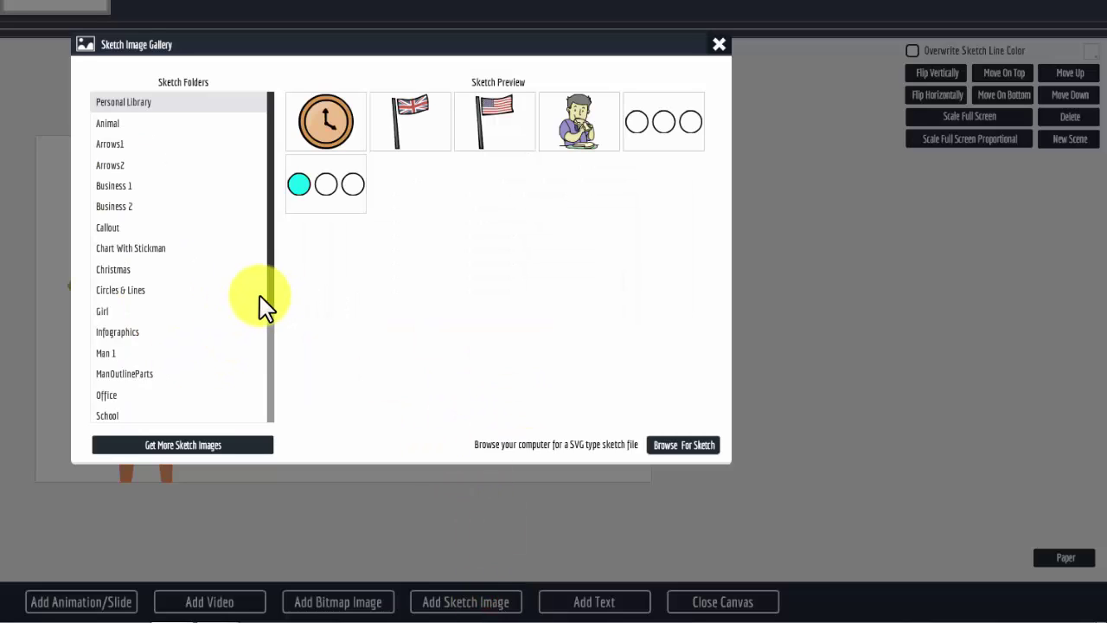
{"action": "left_click_drag", "start_coordinate": [275, 303], "coordinate": [254, 390]}
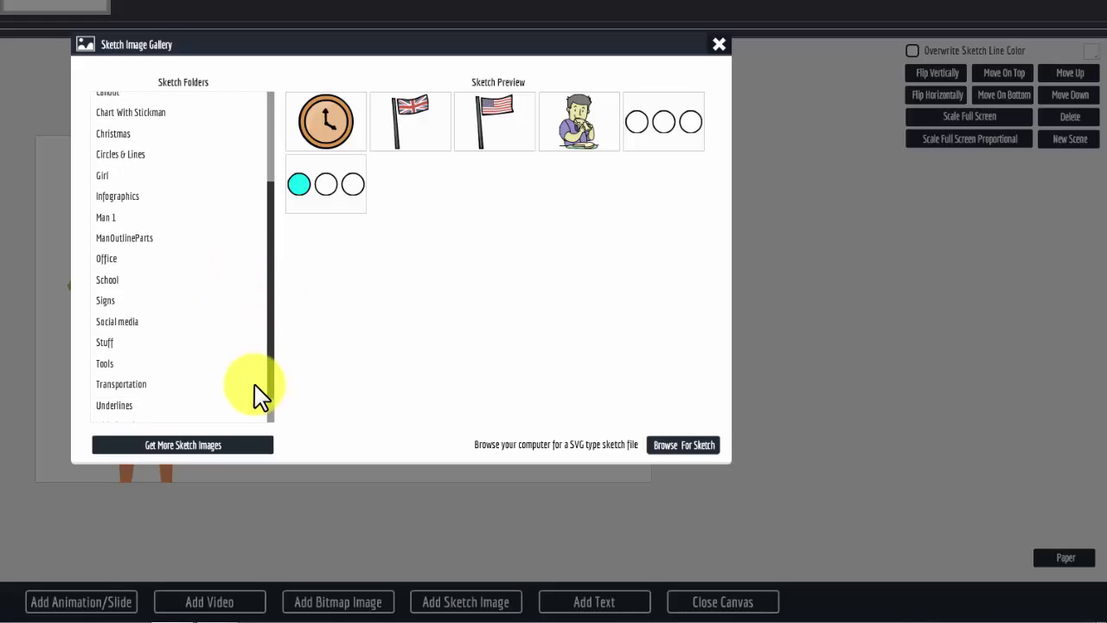
{"action": "left_click", "coordinate": [119, 403]}
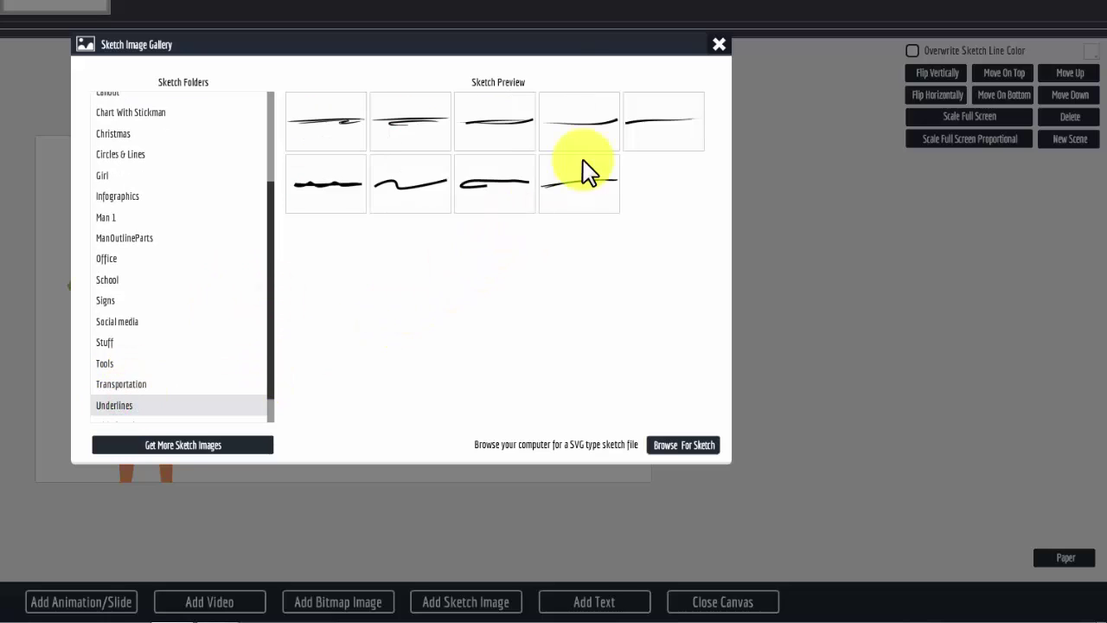
{"action": "left_click", "coordinate": [585, 137]}
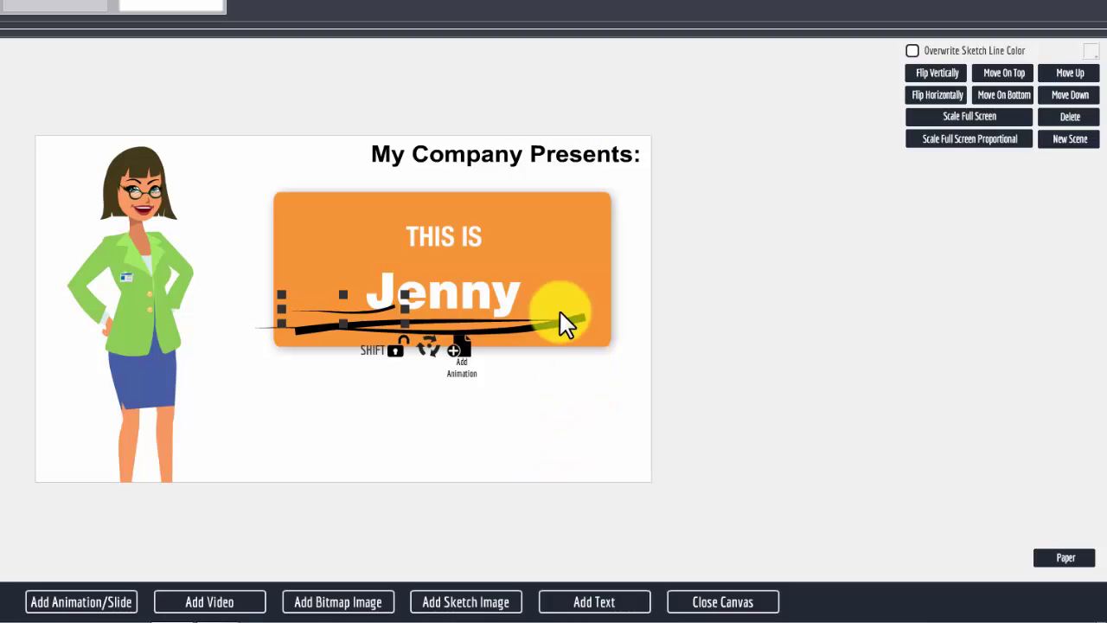
- Set the double-stroke underline aside off the page, and enlarge and place the single-stroke one under the name on the orange card
{"action": "mouse_move", "coordinate": [558, 336]}
{"action": "left_mouse_down"}
{"action": "mouse_move", "coordinate": [636, 368]}
{"action": "mouse_move", "coordinate": [822, 407]}
{"action": "mouse_move", "coordinate": [944, 459]}
{"action": "mouse_move", "coordinate": [996, 415]}
{"action": "left_mouse_up"}
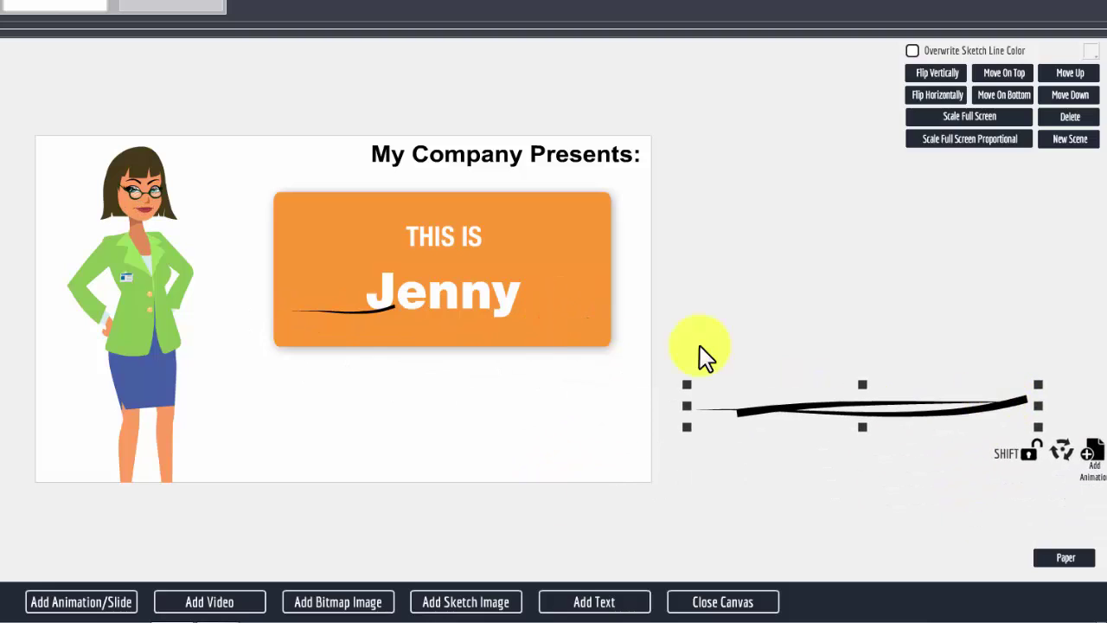
{"action": "left_click", "coordinate": [357, 312]}
{"action": "mouse_move", "coordinate": [355, 310]}
{"action": "left_mouse_down"}
{"action": "mouse_move", "coordinate": [481, 328]}
{"action": "mouse_move", "coordinate": [539, 354]}
{"action": "left_mouse_up"}
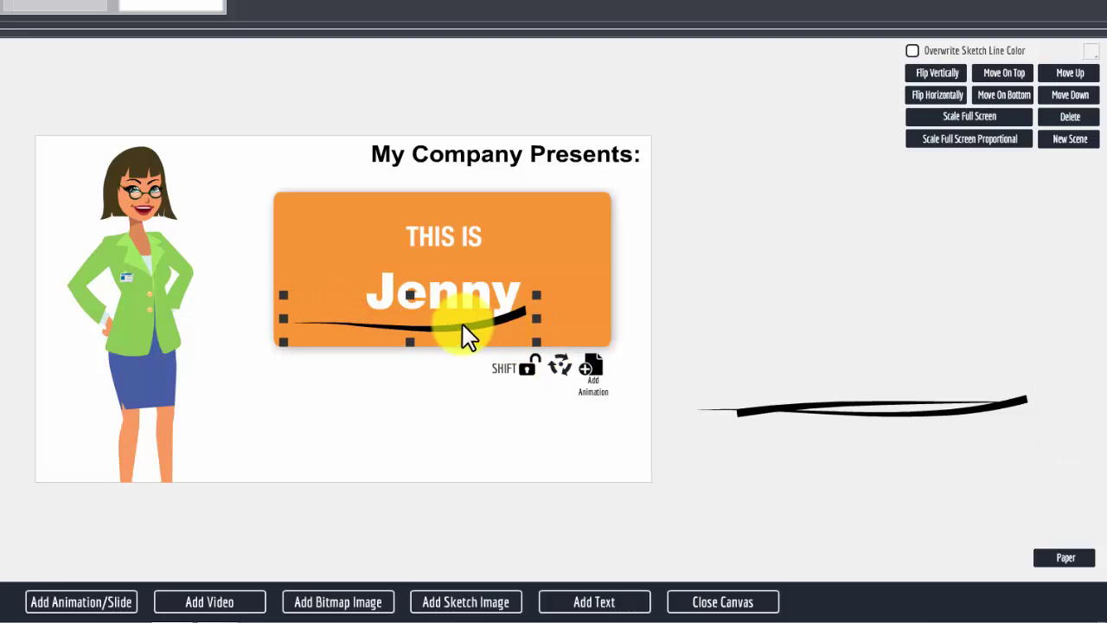
{"action": "mouse_move", "coordinate": [476, 327]}
{"action": "left_mouse_down"}
{"action": "mouse_move", "coordinate": [506, 326]}
{"action": "mouse_move", "coordinate": [496, 328]}
{"action": "left_mouse_up"}
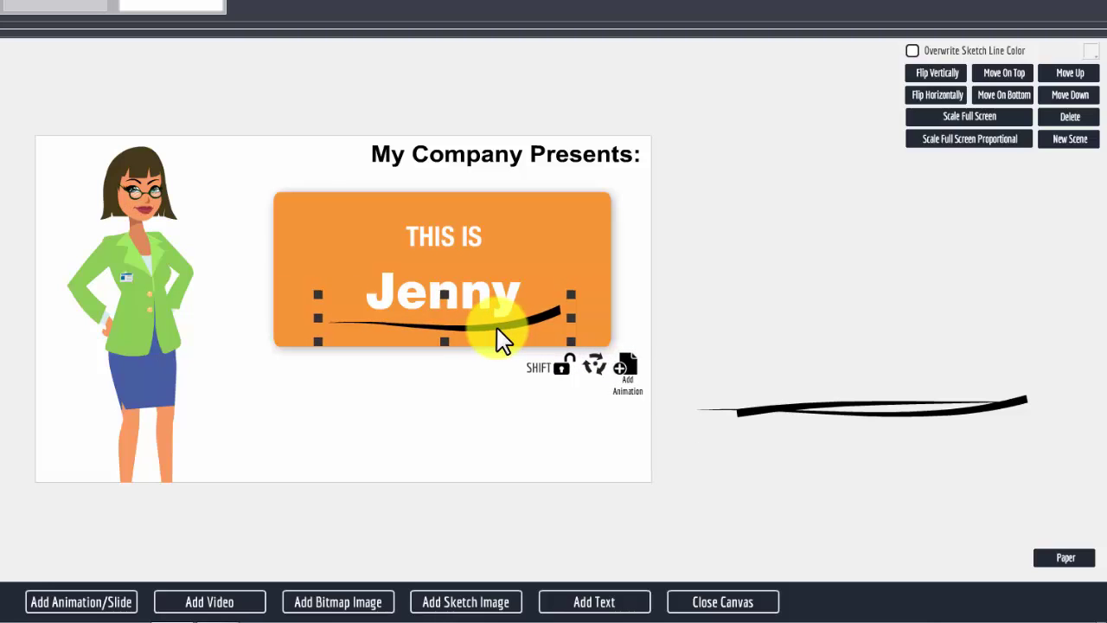
{"action": "left_click_drag", "start_coordinate": [317, 350], "coordinate": [304, 352]}
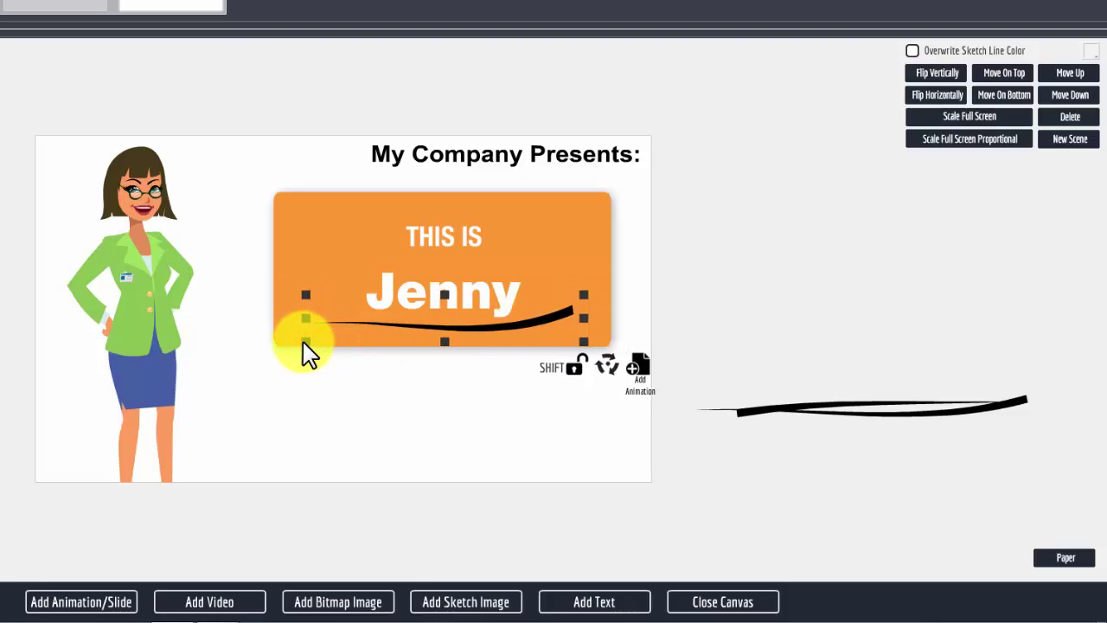
- Delete the double-stroke underline lying beside the page and preview the scene with the single-stroke underline
{"action": "left_click", "coordinate": [759, 412]}
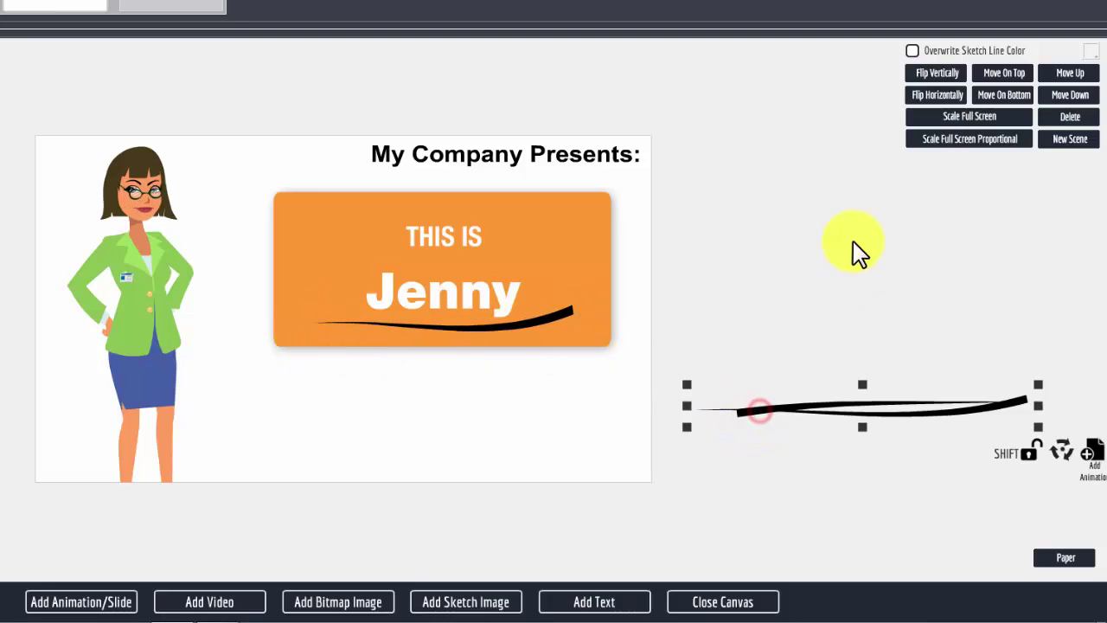
{"action": "left_click", "coordinate": [1073, 117]}
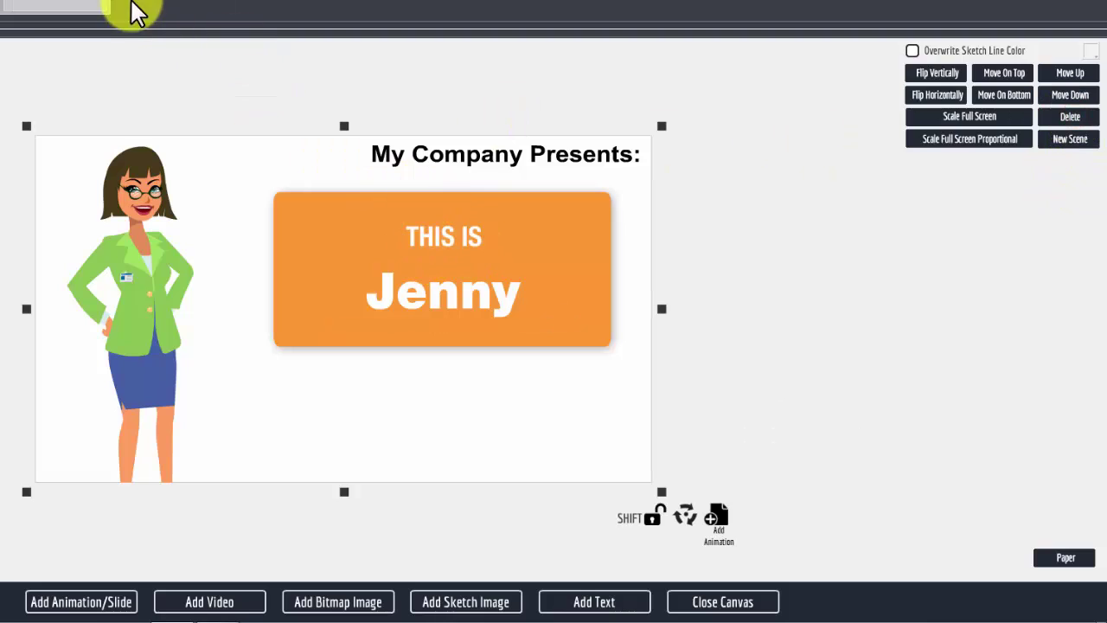
{"action": "left_click", "coordinate": [55, 6]}
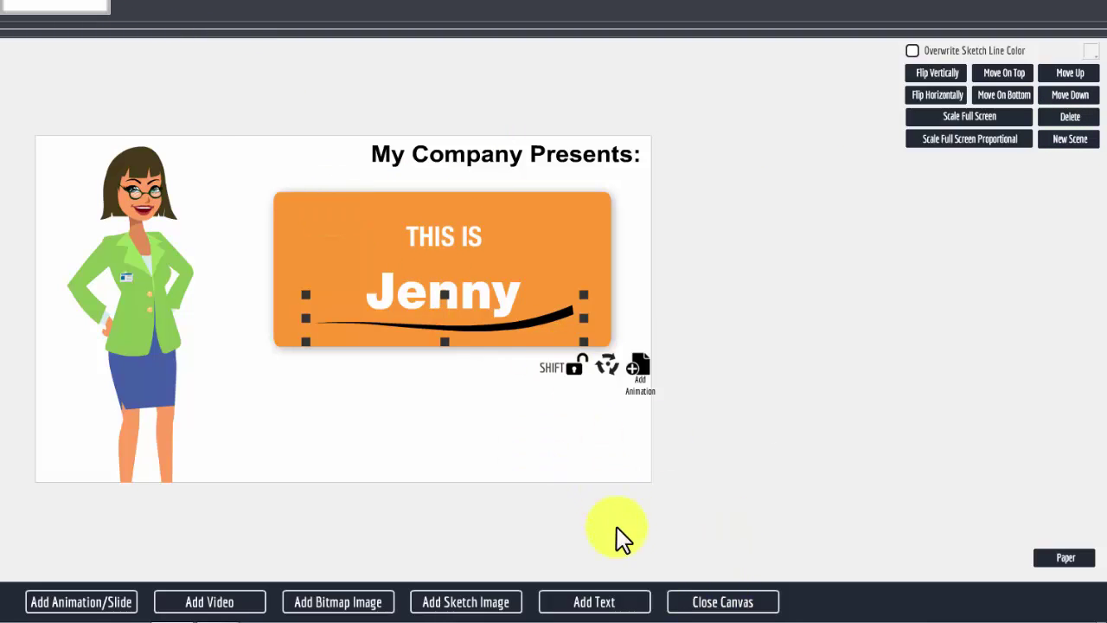
{"action": "left_click", "coordinate": [717, 603]}
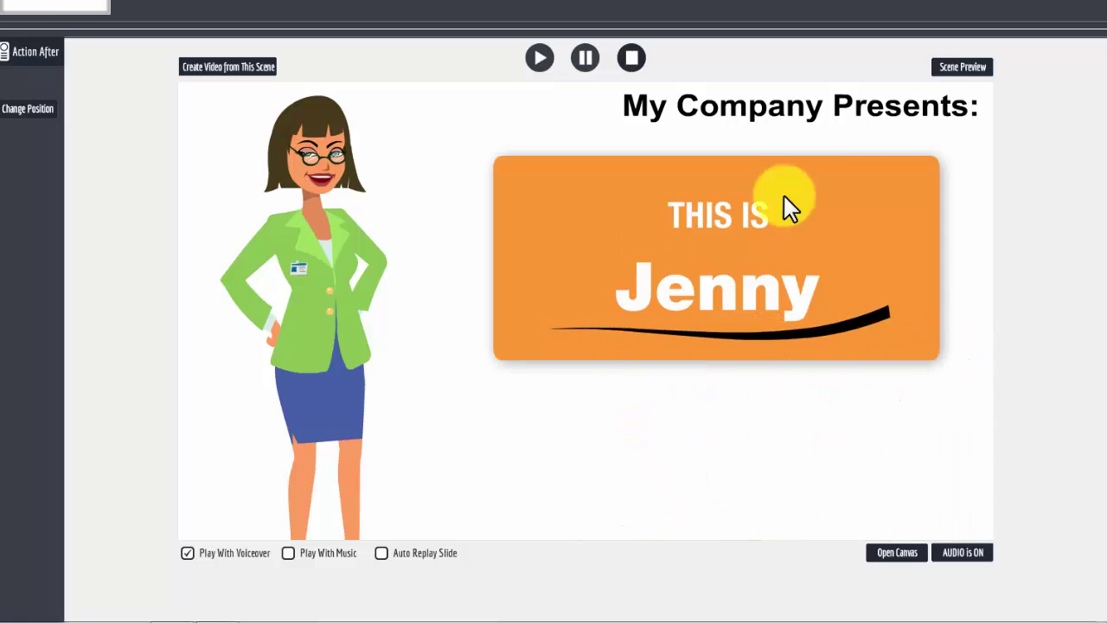
{"action": "left_click", "coordinate": [966, 71]}
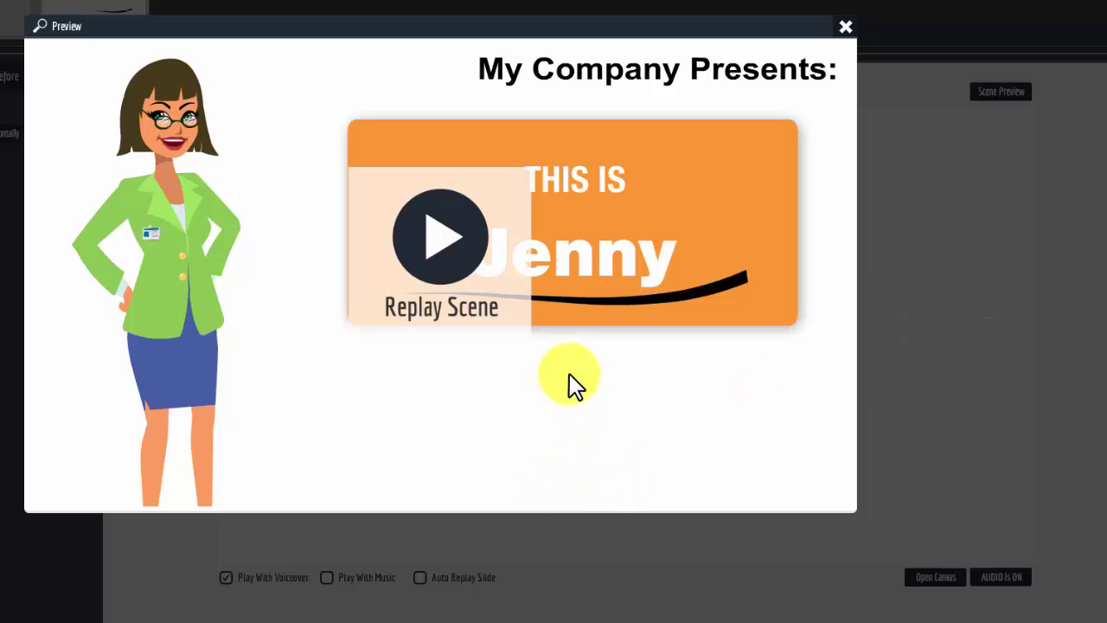
- Close the scene preview, add a new text sketch on the canvas and place it in the empty area below the orange card
{"action": "left_click", "coordinate": [846, 29]}
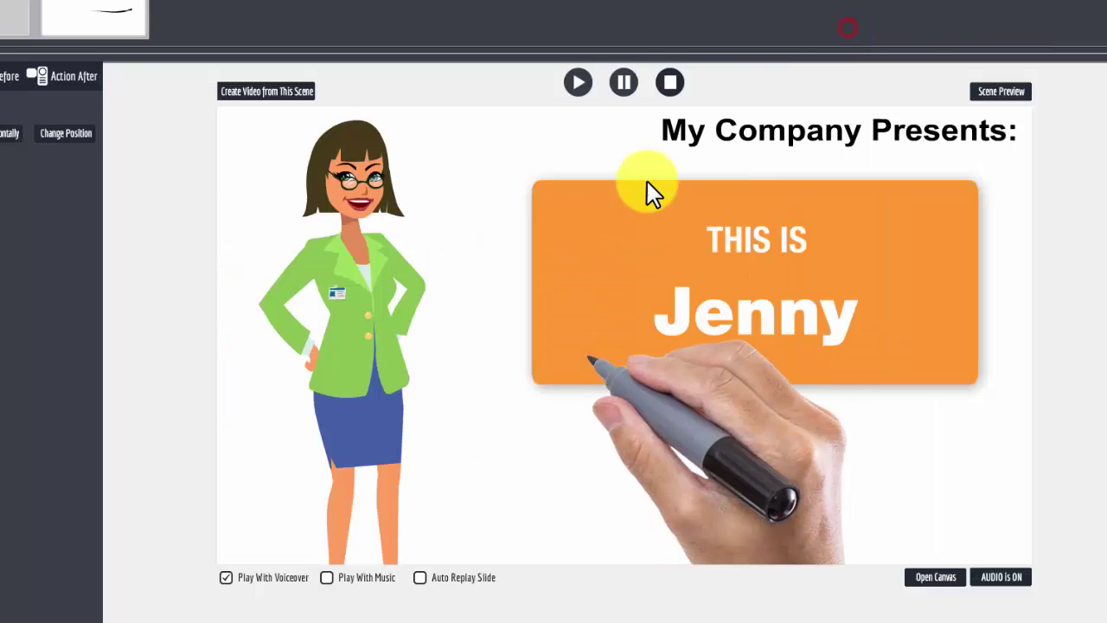
{"action": "left_click", "coordinate": [926, 578]}
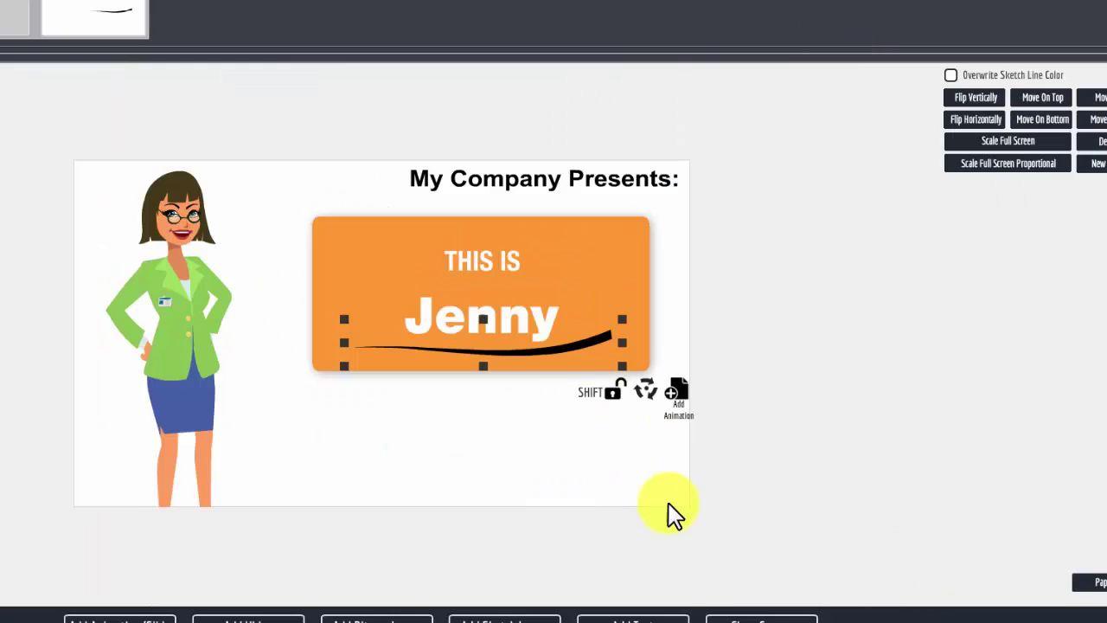
{"action": "left_click", "coordinate": [632, 622]}
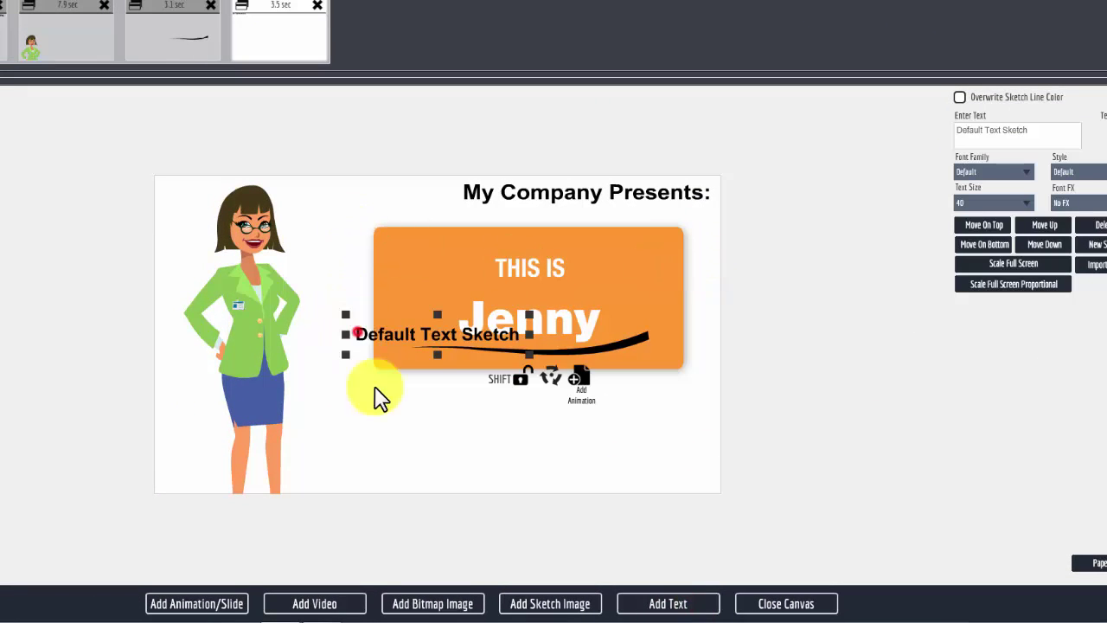
{"action": "mouse_move", "coordinate": [362, 339]}
{"action": "left_mouse_down"}
{"action": "mouse_move", "coordinate": [421, 458]}
{"action": "mouse_move", "coordinate": [453, 452]}
{"action": "left_mouse_up"}
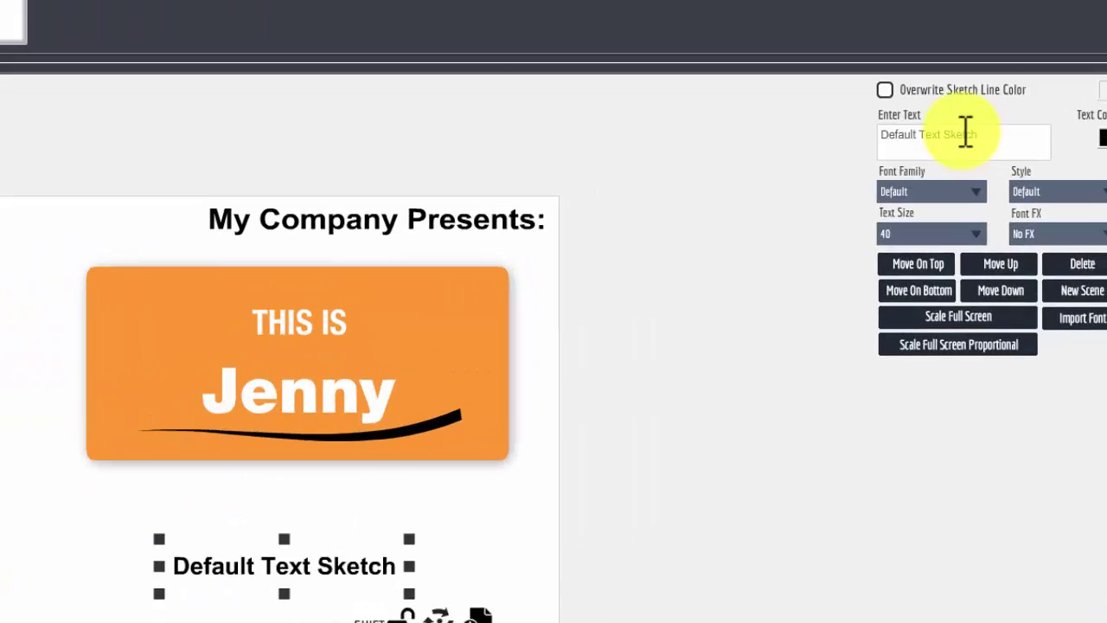
{"action": "left_click", "coordinate": [986, 135]}
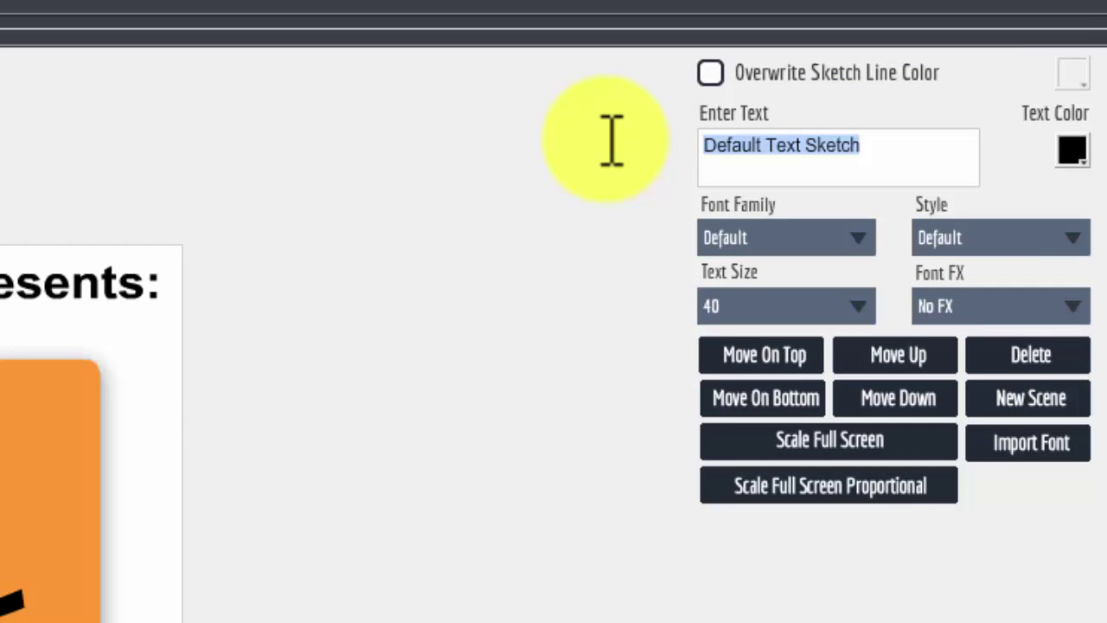
{"action": "type", "text": "http://mycompany.com"}
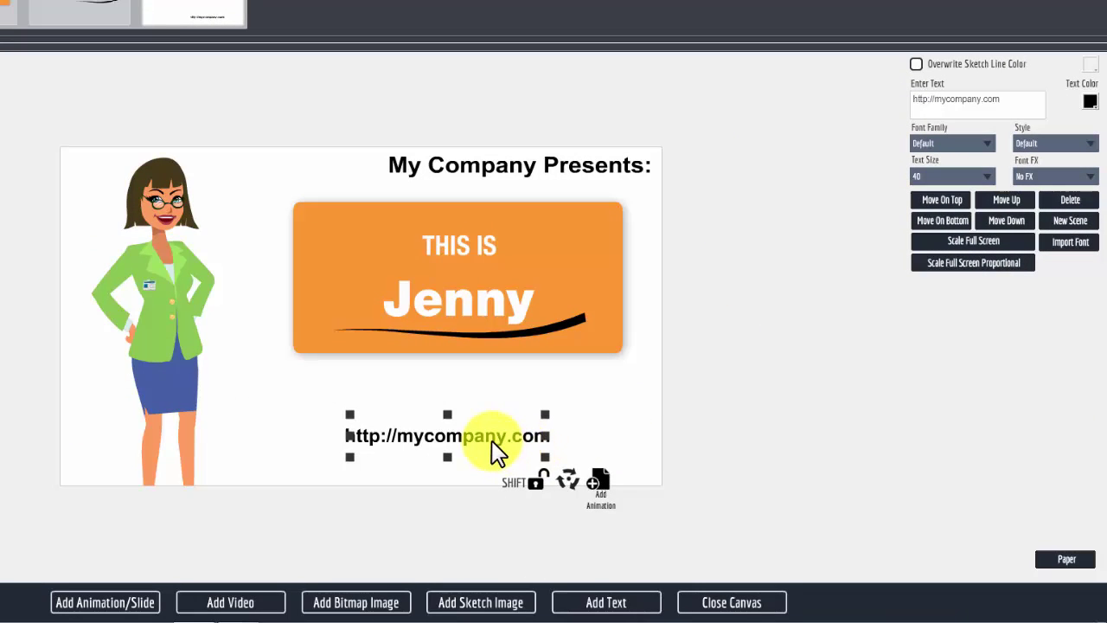
{"action": "mouse_move", "coordinate": [491, 437]}
{"action": "left_mouse_down"}
{"action": "mouse_move", "coordinate": [510, 443]}
{"action": "mouse_move", "coordinate": [494, 431]}
{"action": "left_mouse_up"}
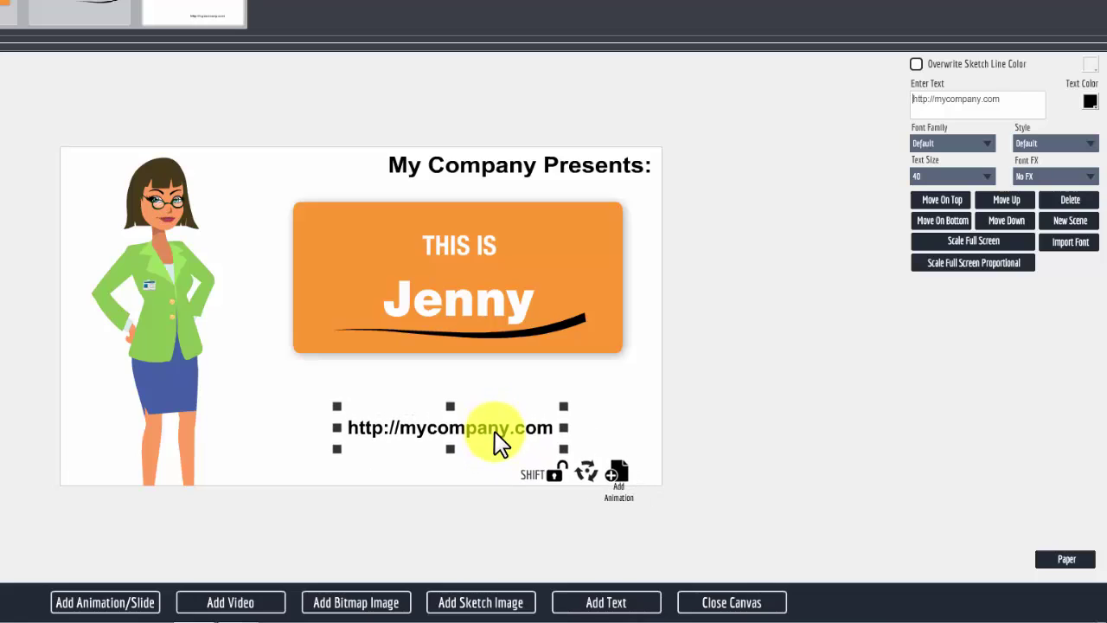
{"action": "left_click", "coordinate": [546, 162]}
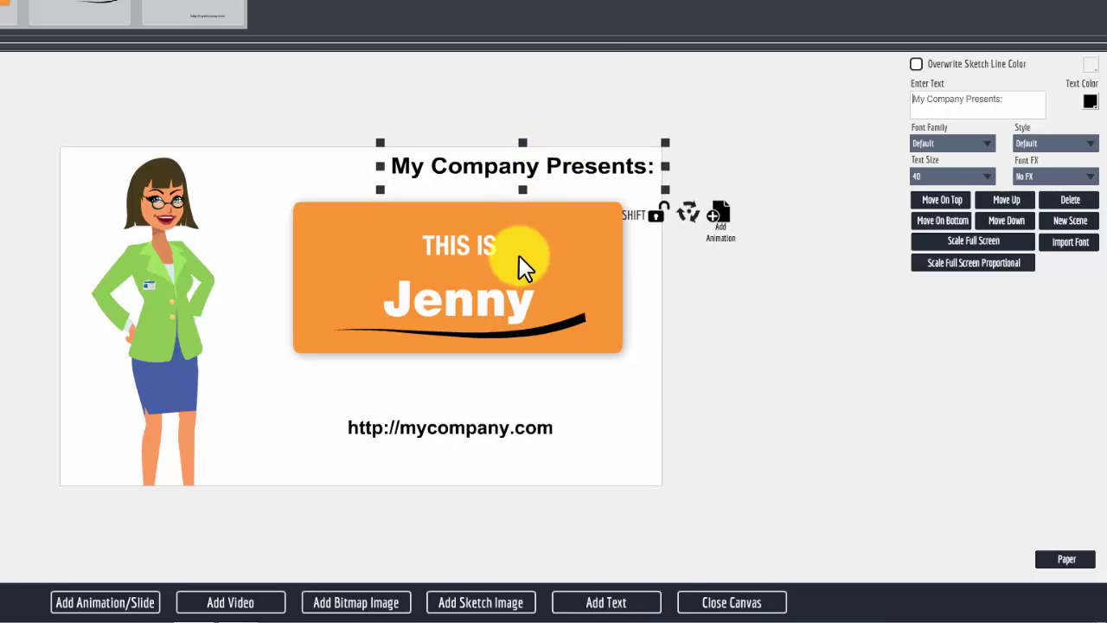
{"action": "left_click_drag", "start_coordinate": [480, 427], "coordinate": [474, 436]}
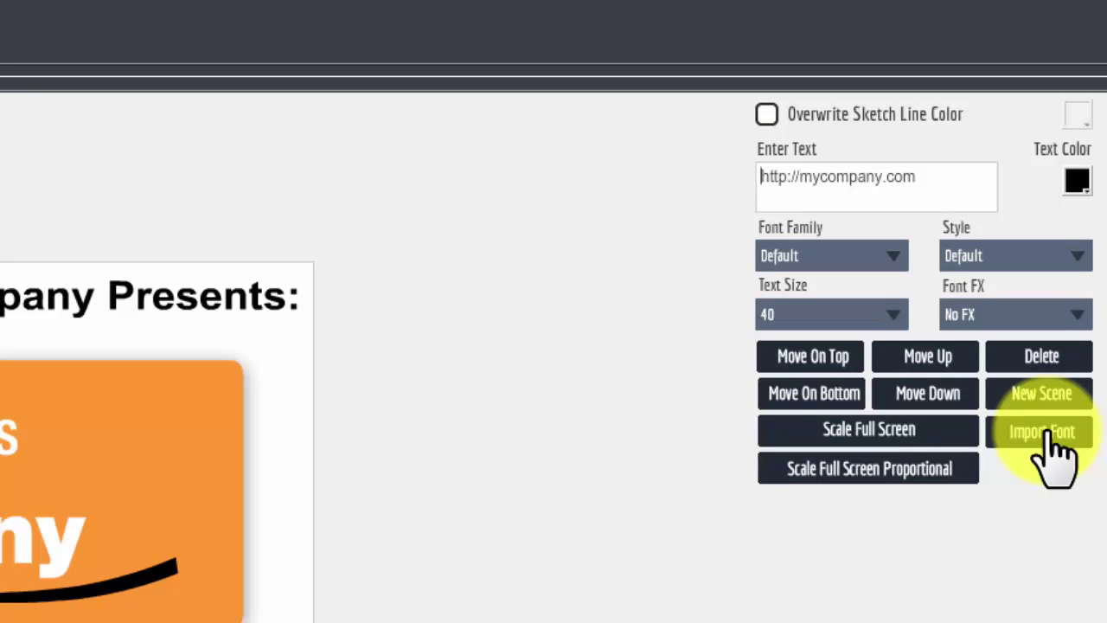
- Import the Ash TrueType font into the library from the Fonts folder on the TerraBorg II (J:) drive
{"action": "left_click", "coordinate": [1050, 435]}
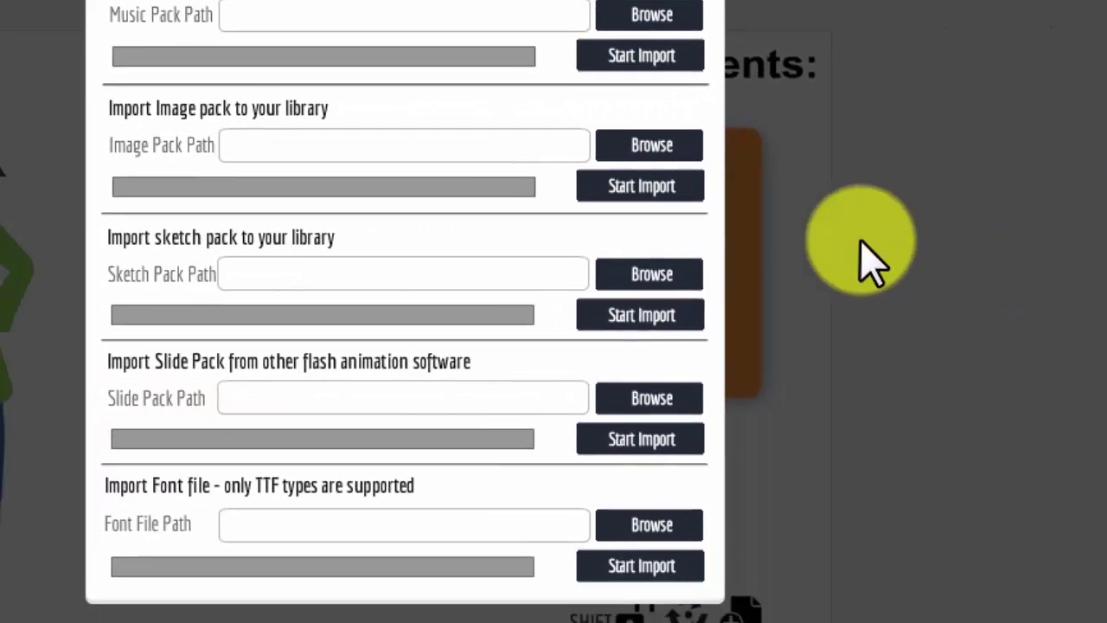
{"action": "left_click", "coordinate": [654, 525]}
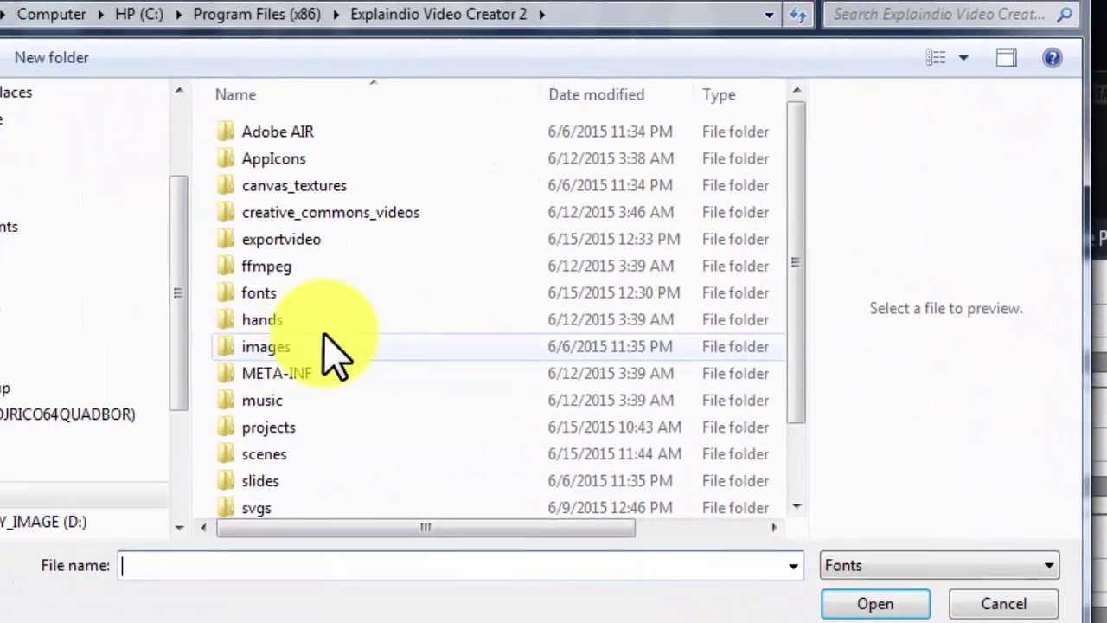
{"action": "left_click_drag", "start_coordinate": [218, 271], "coordinate": [220, 381]}
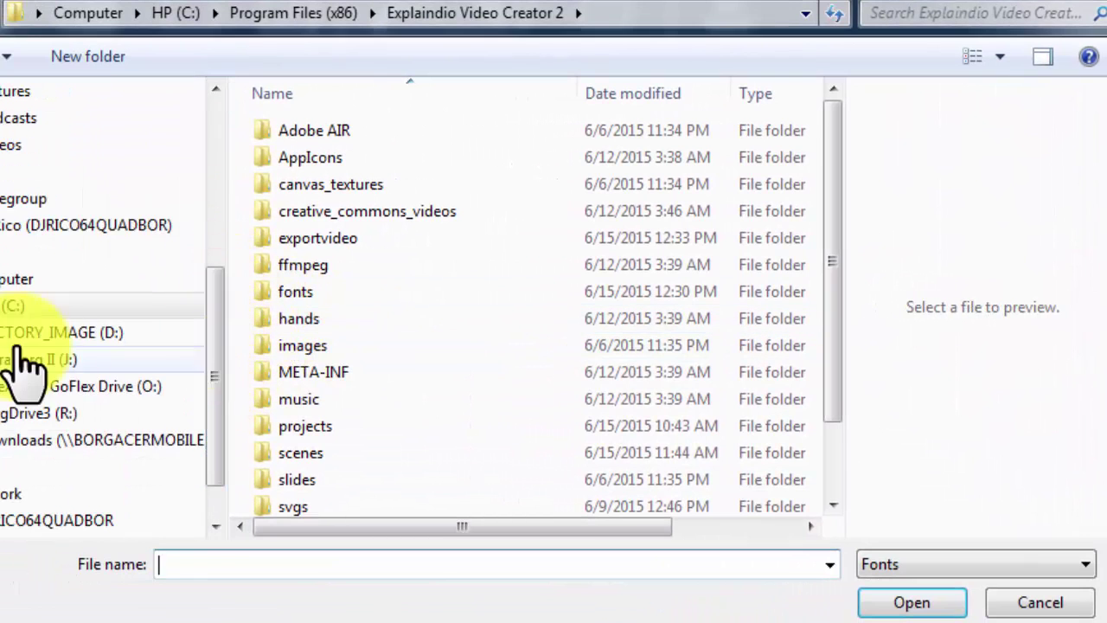
{"action": "left_click", "coordinate": [17, 359]}
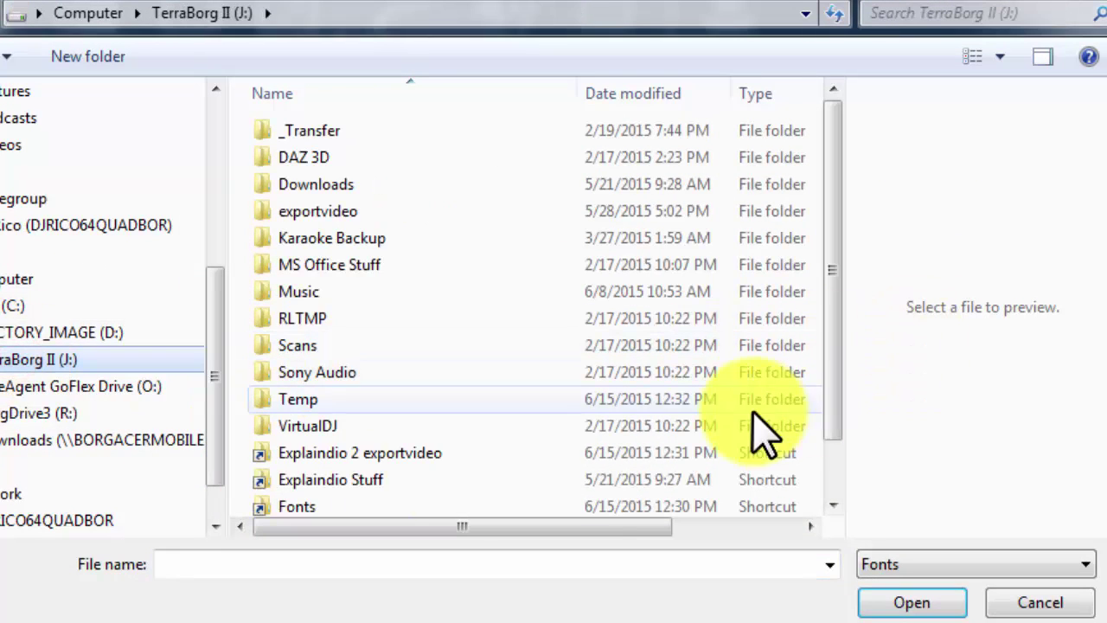
{"action": "double_click", "coordinate": [290, 506]}
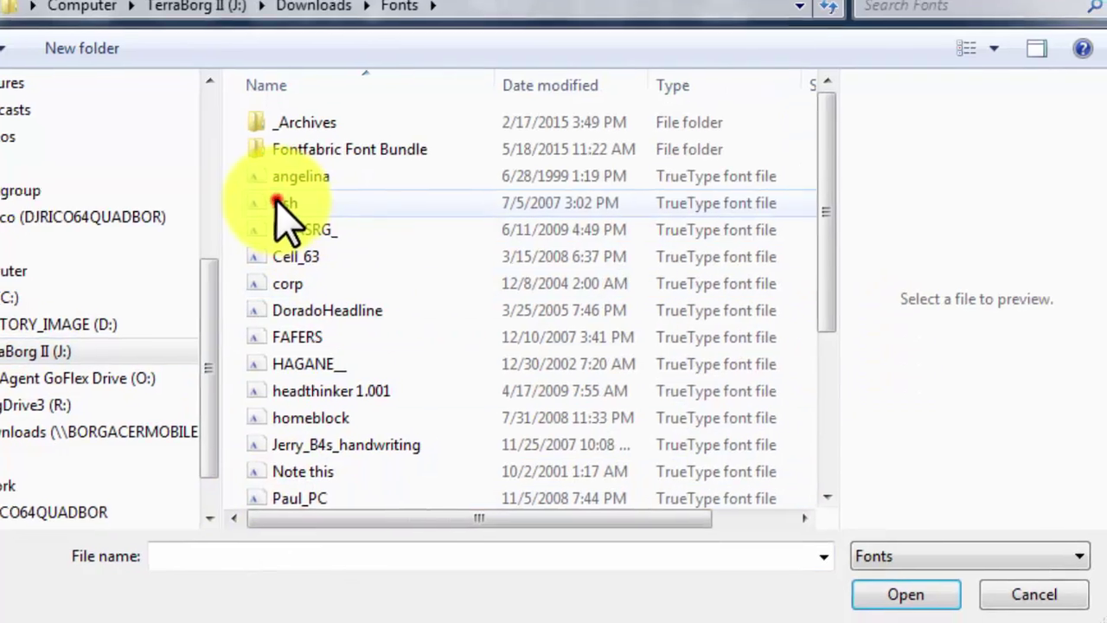
{"action": "left_click", "coordinate": [291, 212]}
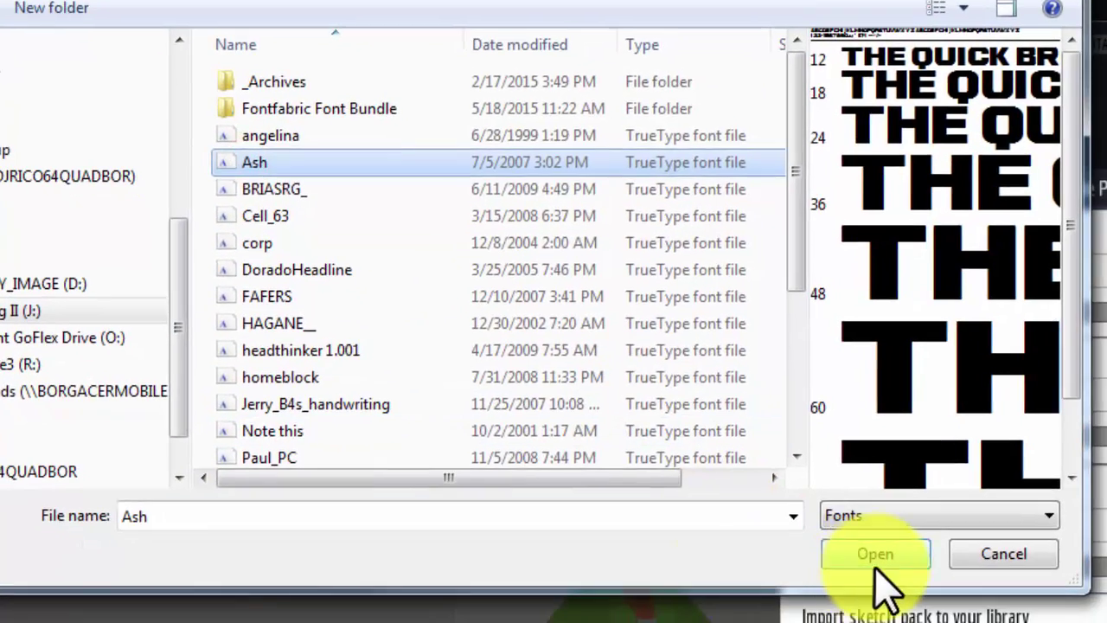
{"action": "left_click", "coordinate": [920, 600]}
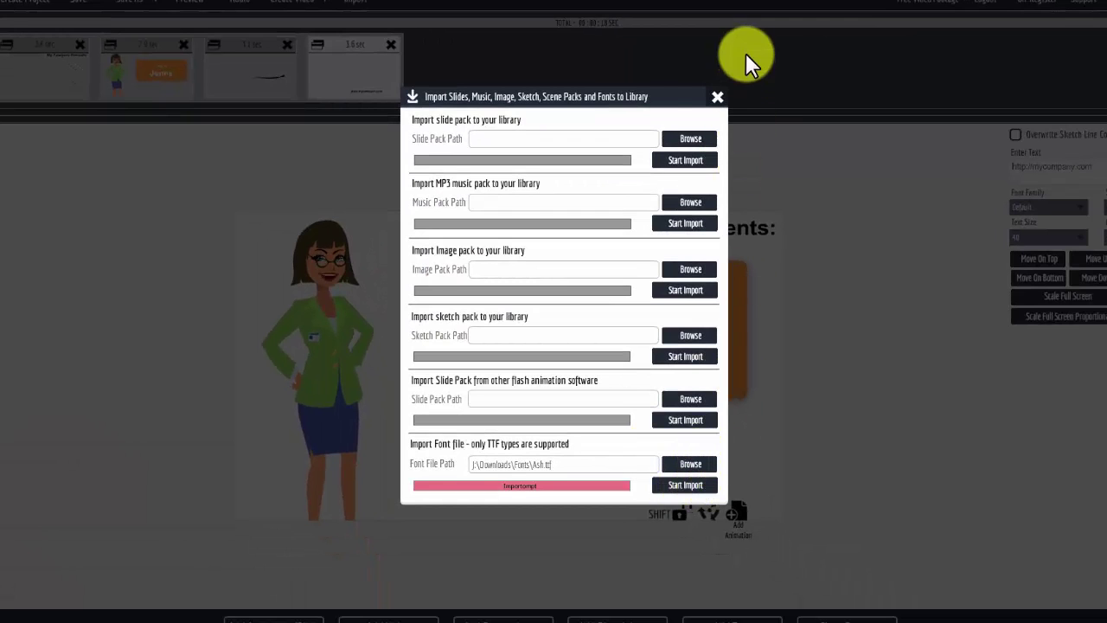
{"action": "left_click", "coordinate": [716, 96]}
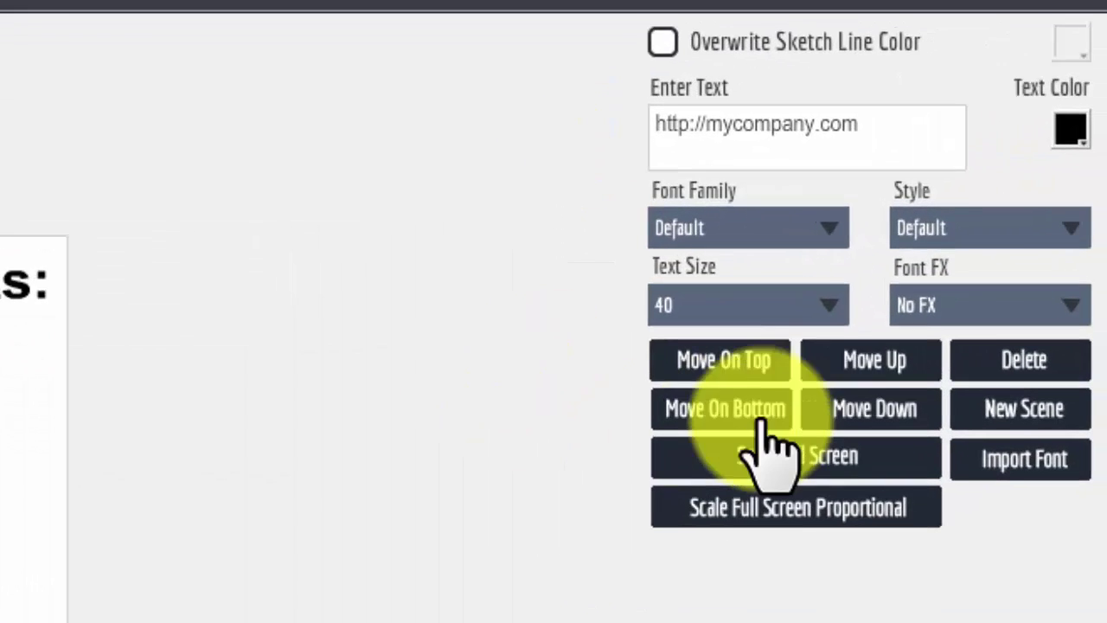
{"action": "left_click", "coordinate": [796, 229]}
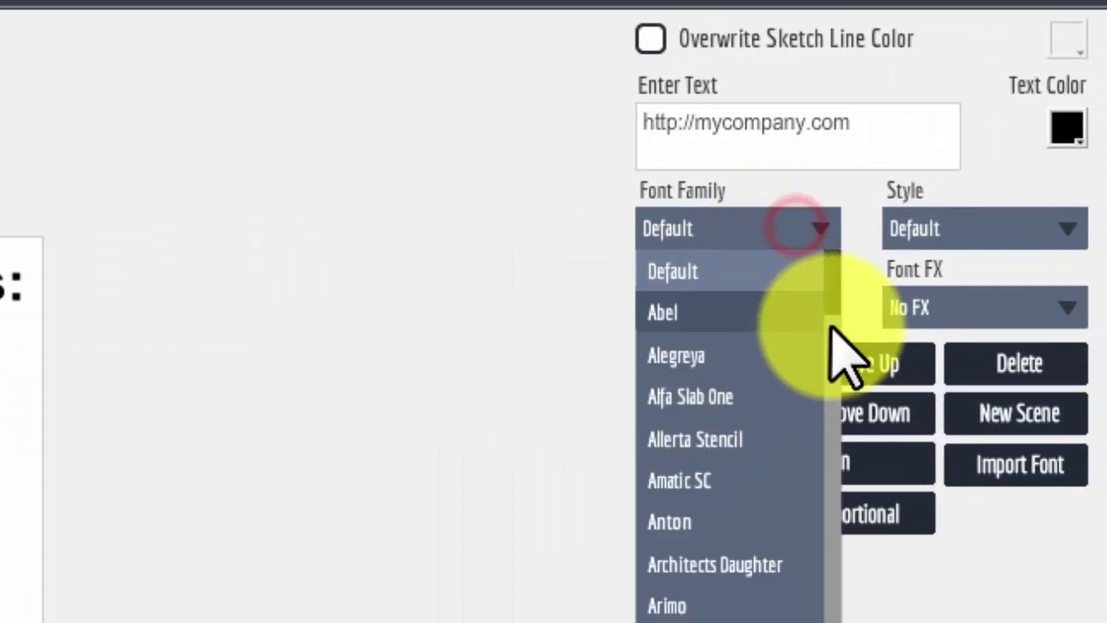
{"action": "left_click_drag", "start_coordinate": [833, 285], "coordinate": [826, 322]}
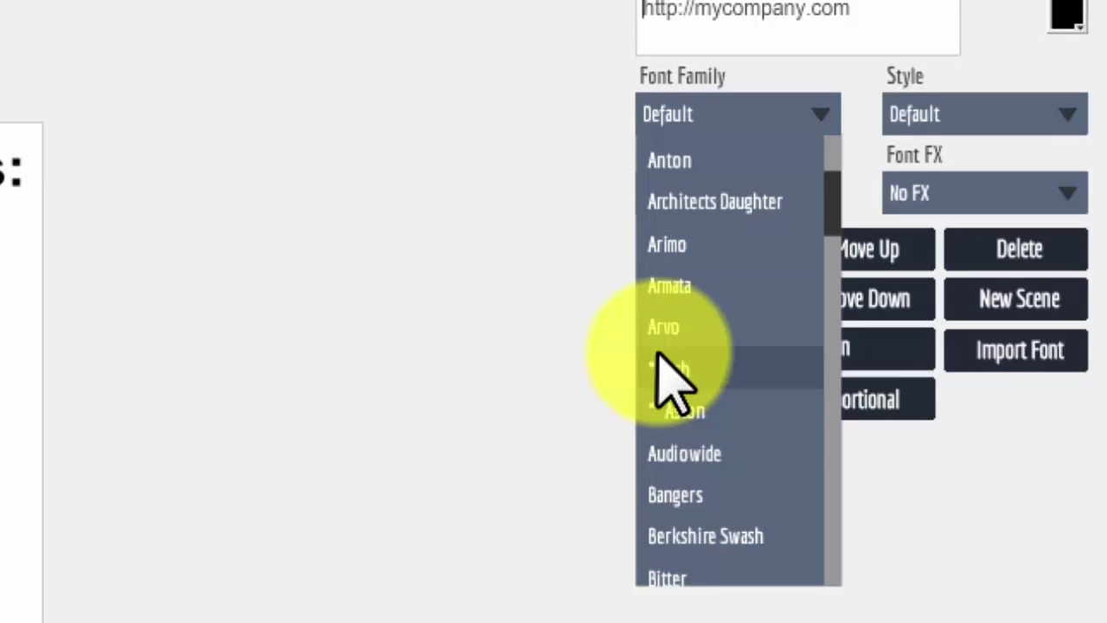
{"action": "left_click", "coordinate": [673, 367]}
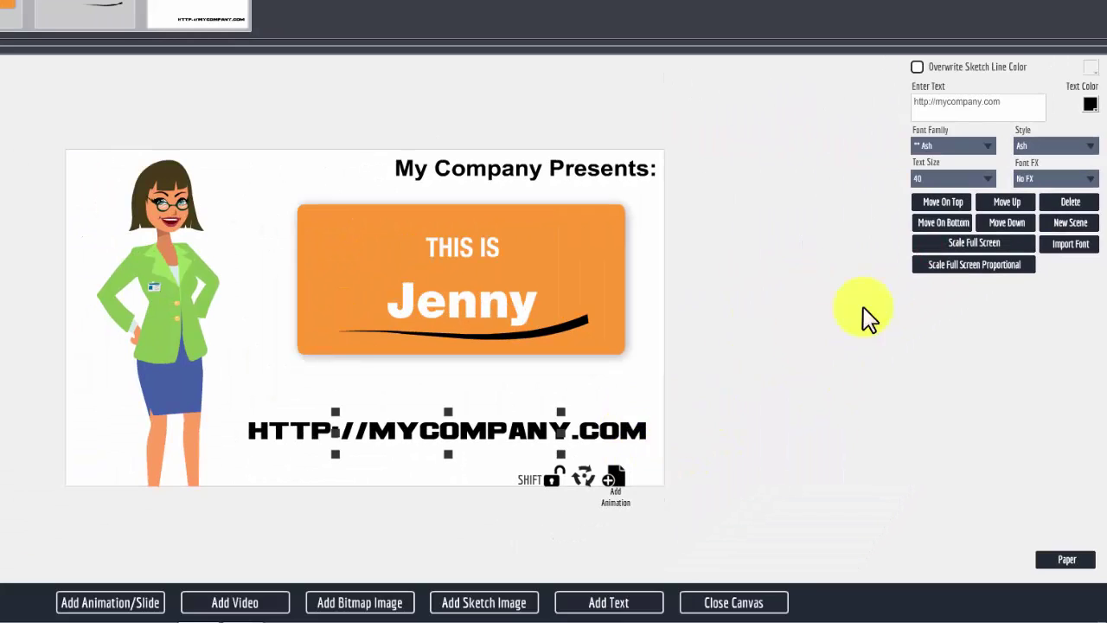
- Try text size 25 for the web address and settle on size 30
{"action": "left_click", "coordinate": [991, 178]}
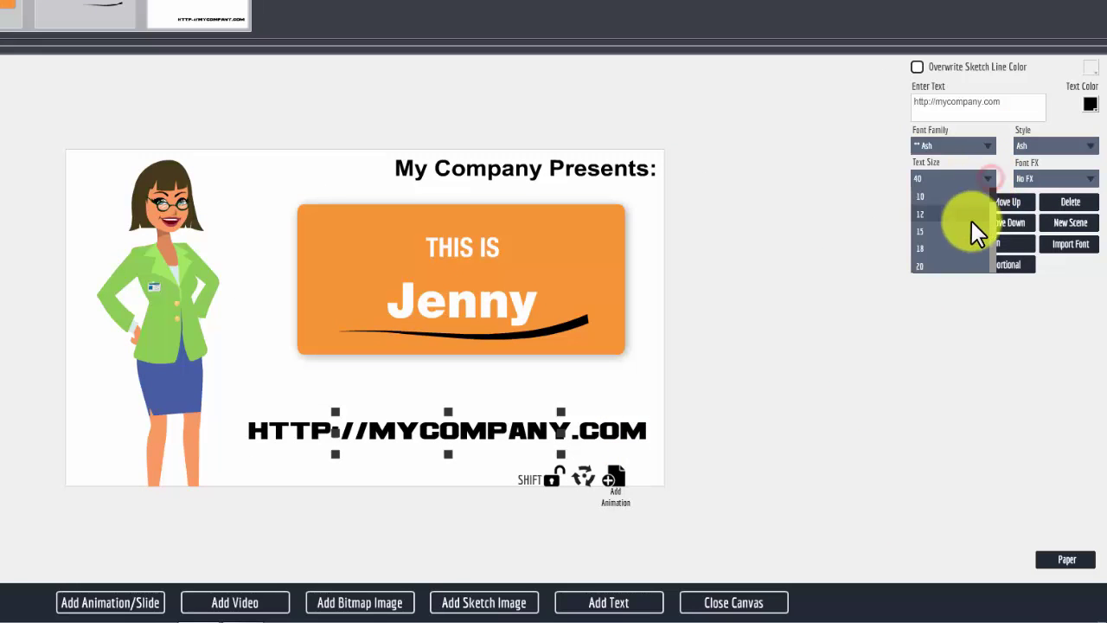
{"action": "scroll", "coordinate": [994, 201], "scroll_direction": "down", "scroll_amount": 3}
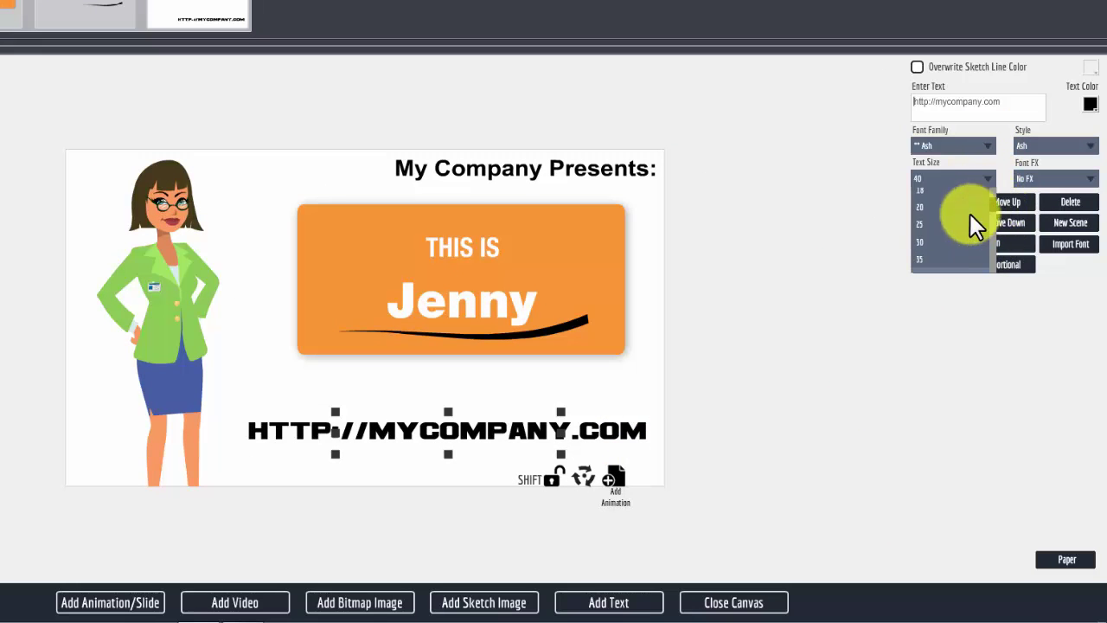
{"action": "left_click", "coordinate": [949, 230]}
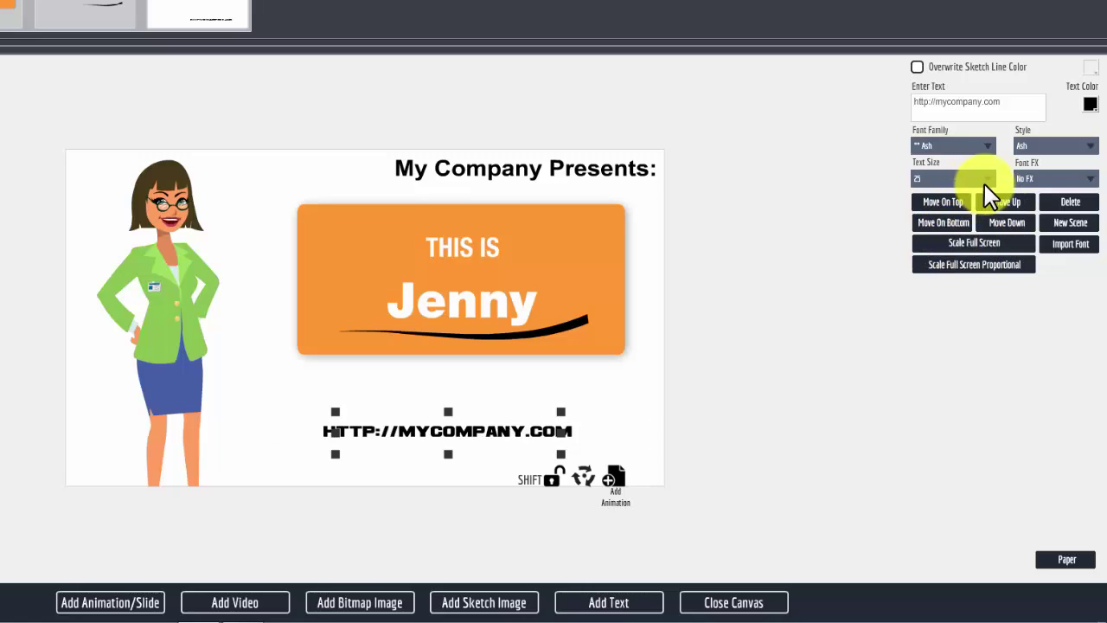
{"action": "left_click", "coordinate": [989, 179]}
{"action": "left_click", "coordinate": [958, 248]}
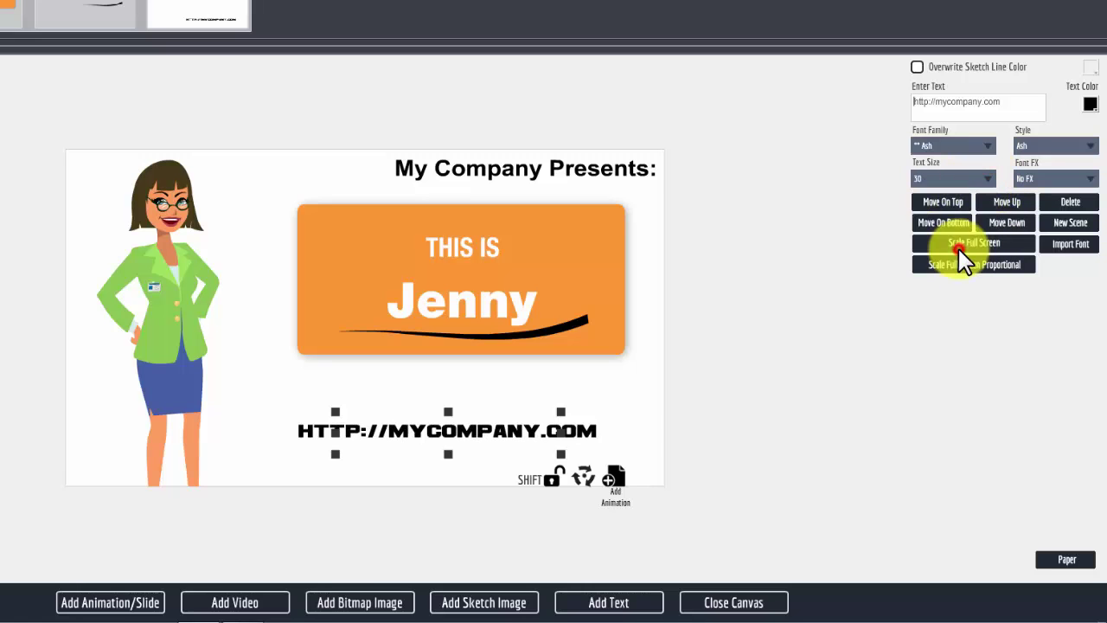
- Stretch the web address text taller and fit it directly beneath the orange card at about the card's width
{"action": "left_click", "coordinate": [564, 458]}
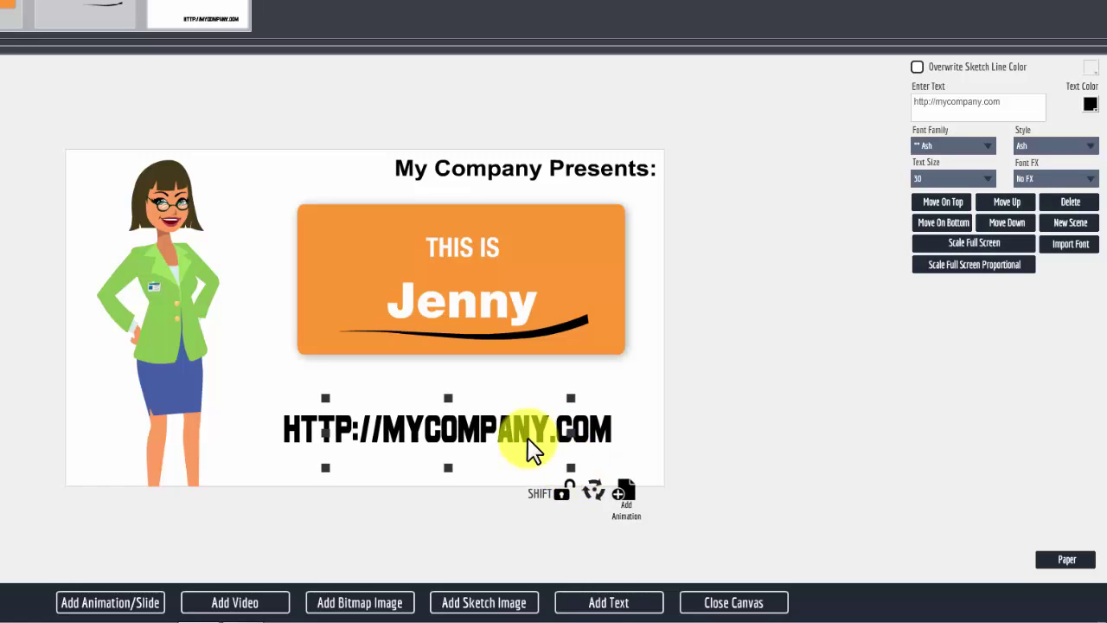
{"action": "left_click_drag", "start_coordinate": [507, 433], "coordinate": [522, 388]}
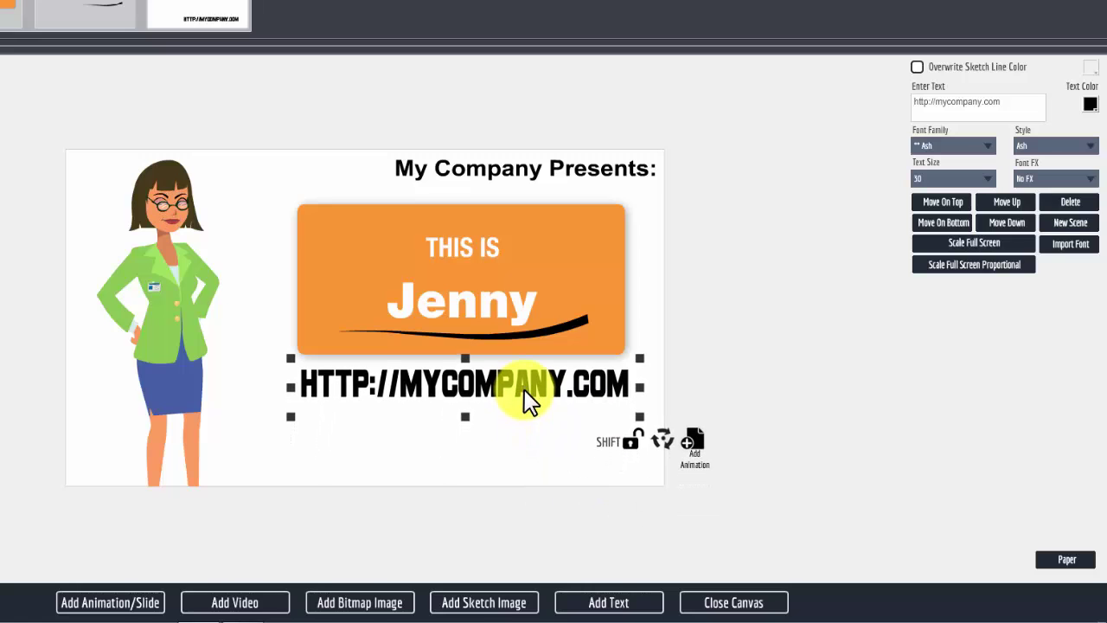
{"action": "left_click", "coordinate": [637, 386]}
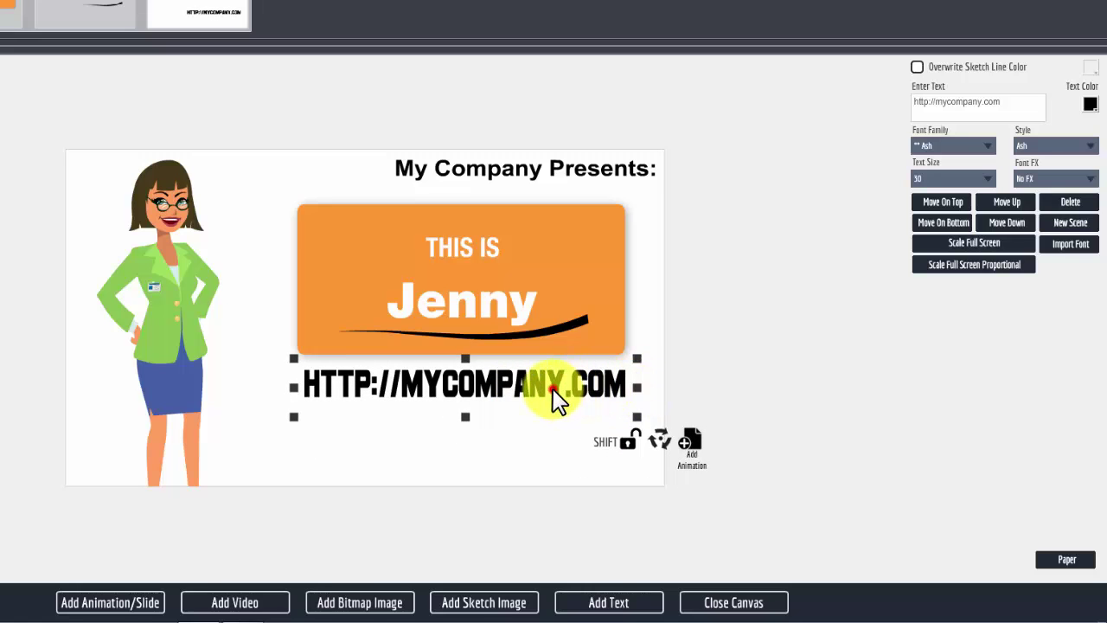
- Move the web address below the page and add a movement animation that ends directly beneath the orange card
{"action": "left_click_drag", "start_coordinate": [553, 388], "coordinate": [546, 527]}
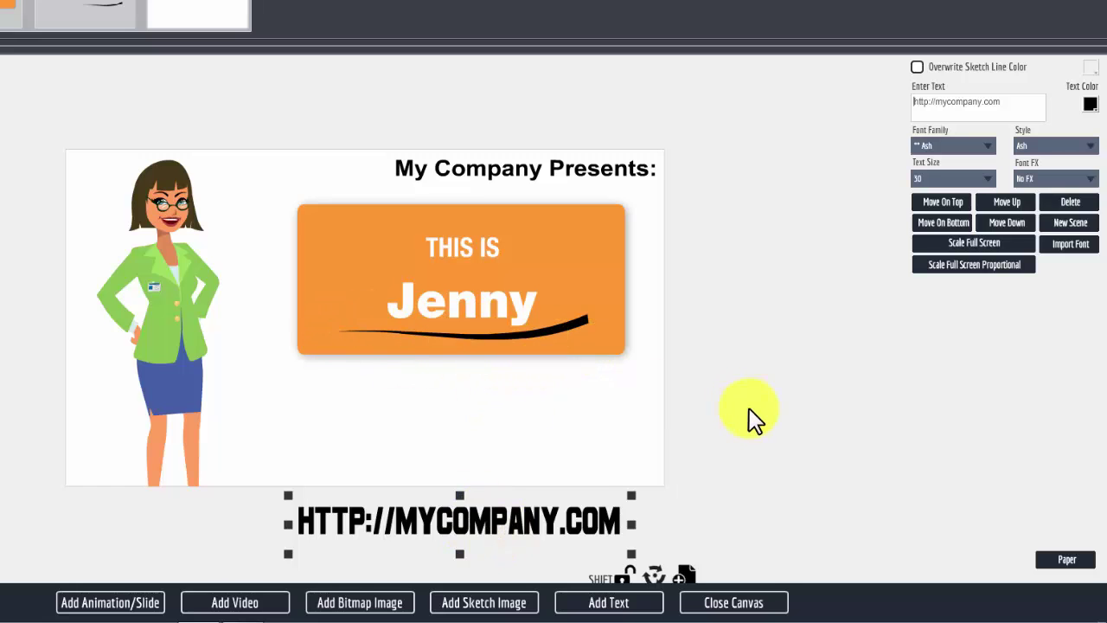
{"action": "scroll", "coordinate": [751, 419], "scroll_direction": "down", "scroll_amount": 3}
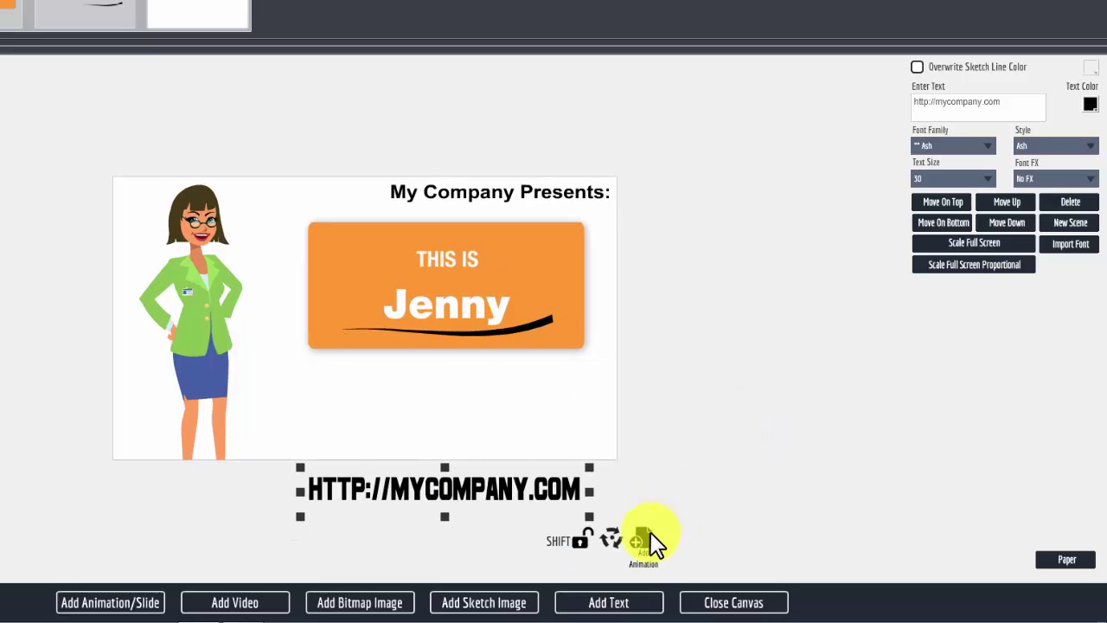
{"action": "left_click", "coordinate": [647, 538]}
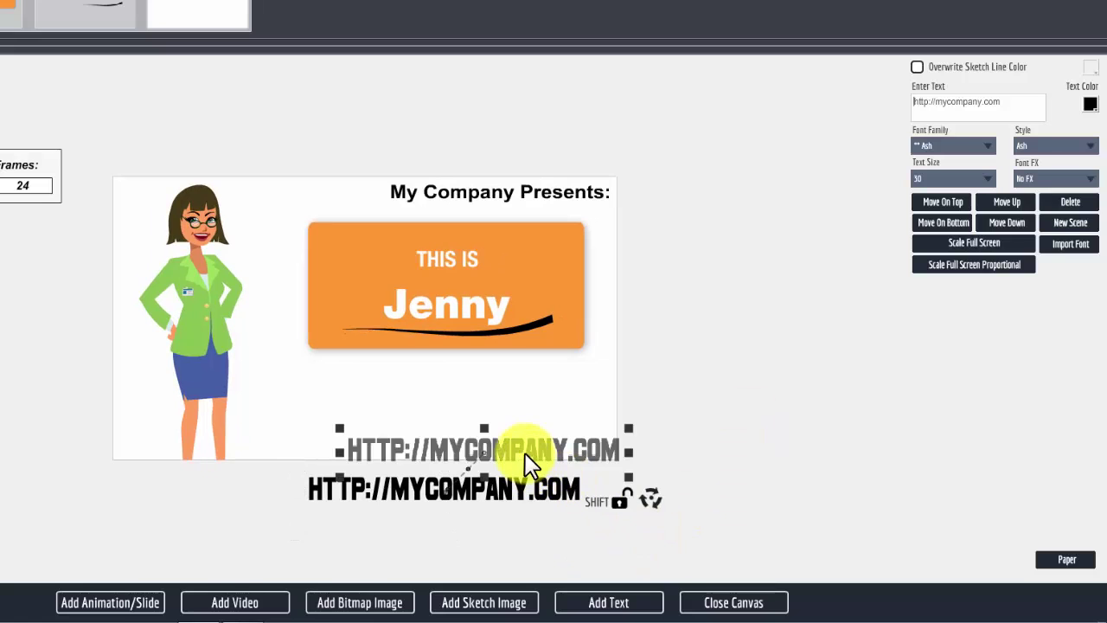
{"action": "left_click_drag", "start_coordinate": [525, 452], "coordinate": [489, 372]}
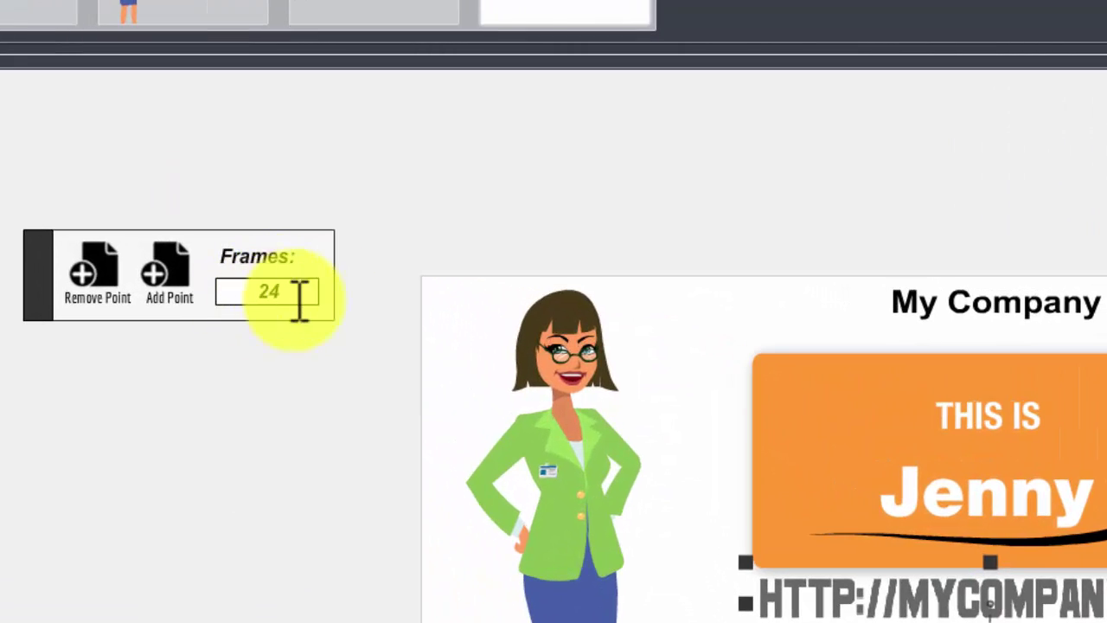
- Set the web address animation to 10 frames, and check its playback in the scene and its path on the canvas
{"action": "left_click", "coordinate": [284, 291]}
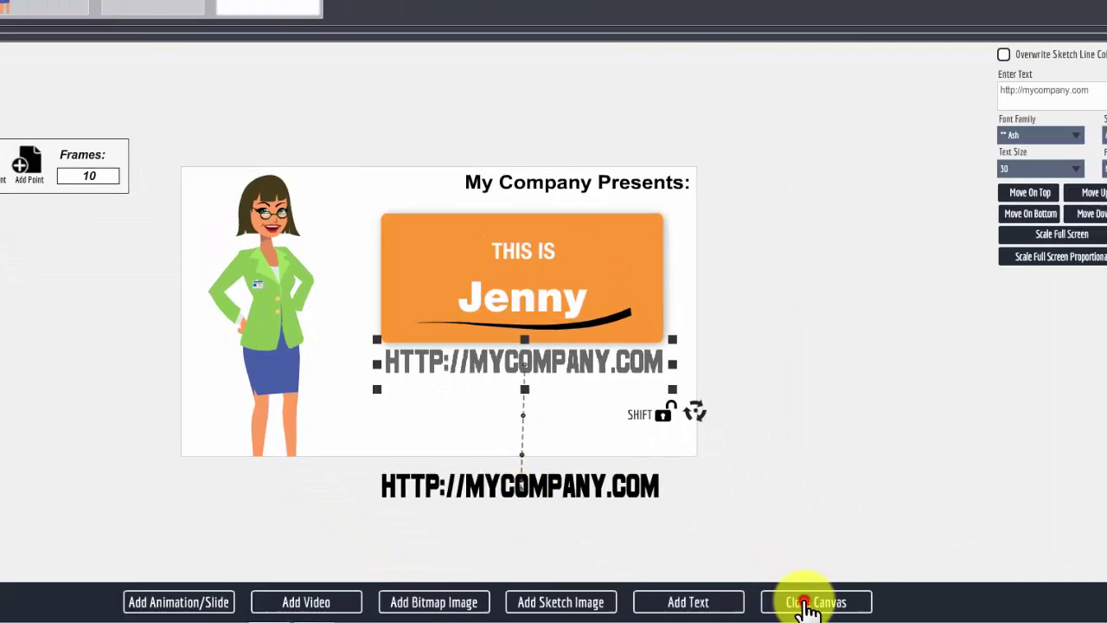
{"action": "left_click", "coordinate": [822, 603]}
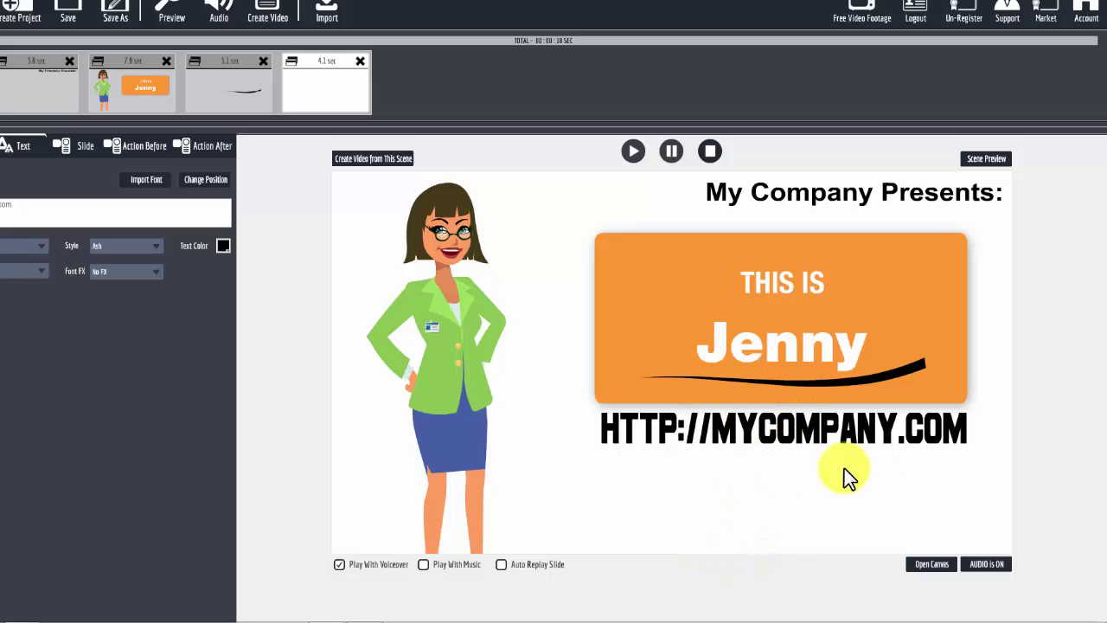
{"action": "left_click", "coordinate": [932, 565]}
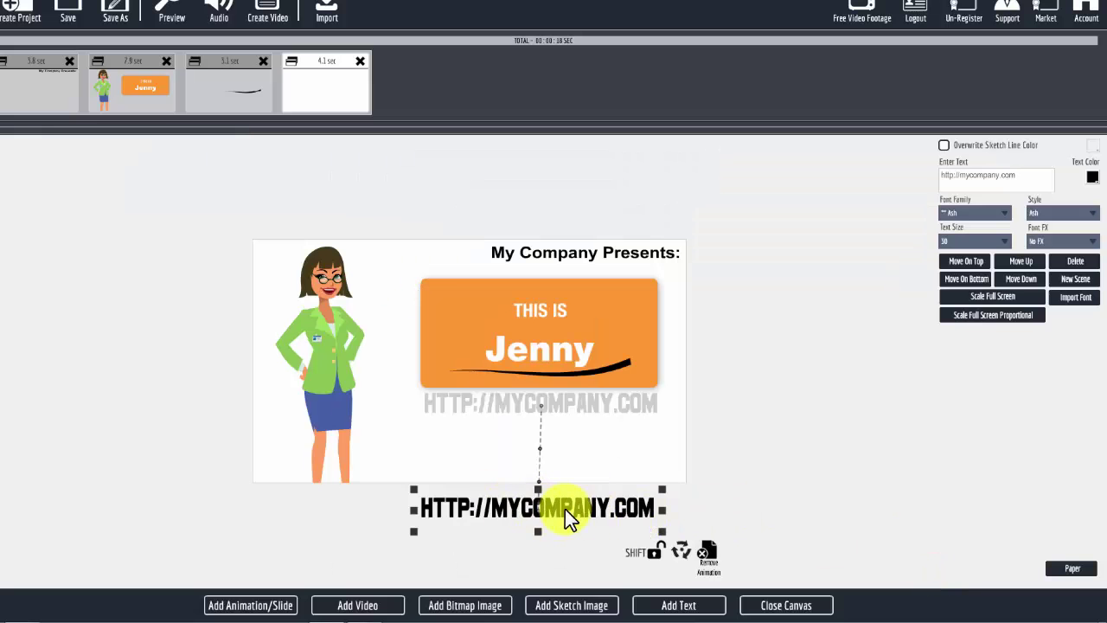
{"action": "left_click", "coordinate": [786, 604]}
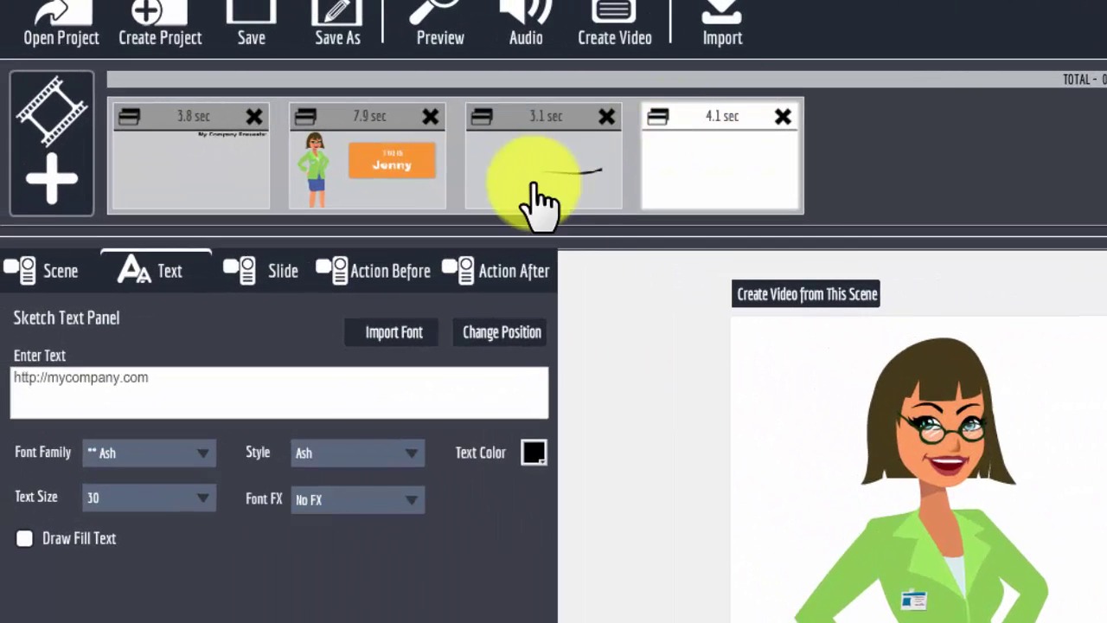
- Set the web address's show action to Nothing with a duration of 1 frame, and check the scene in a preview
{"action": "left_click", "coordinate": [408, 271]}
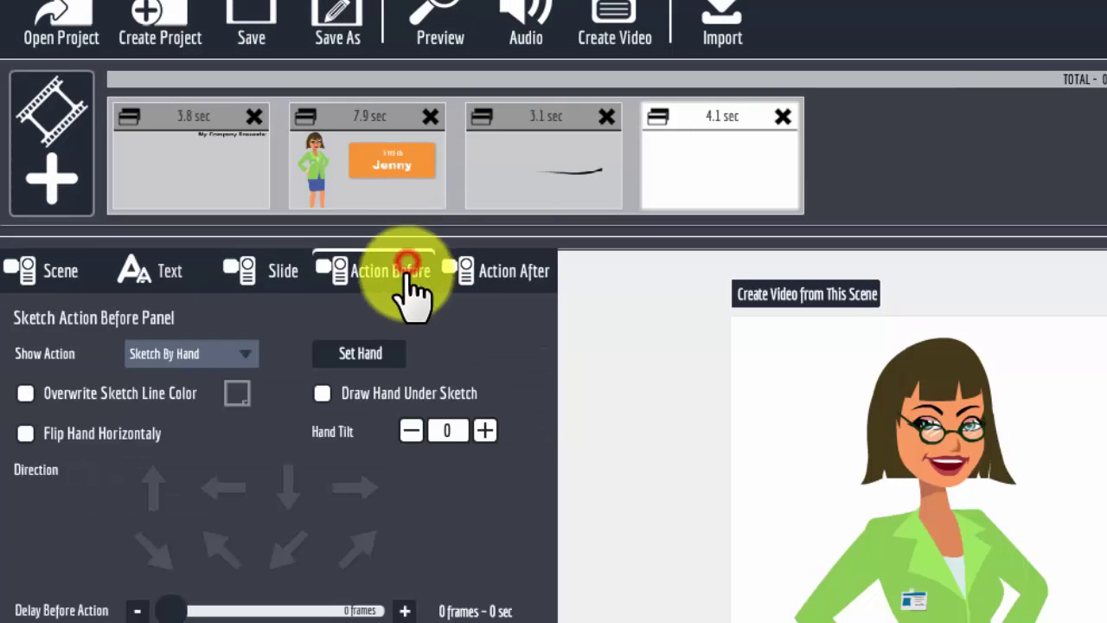
{"action": "left_click", "coordinate": [208, 355]}
{"action": "left_click", "coordinate": [169, 385]}
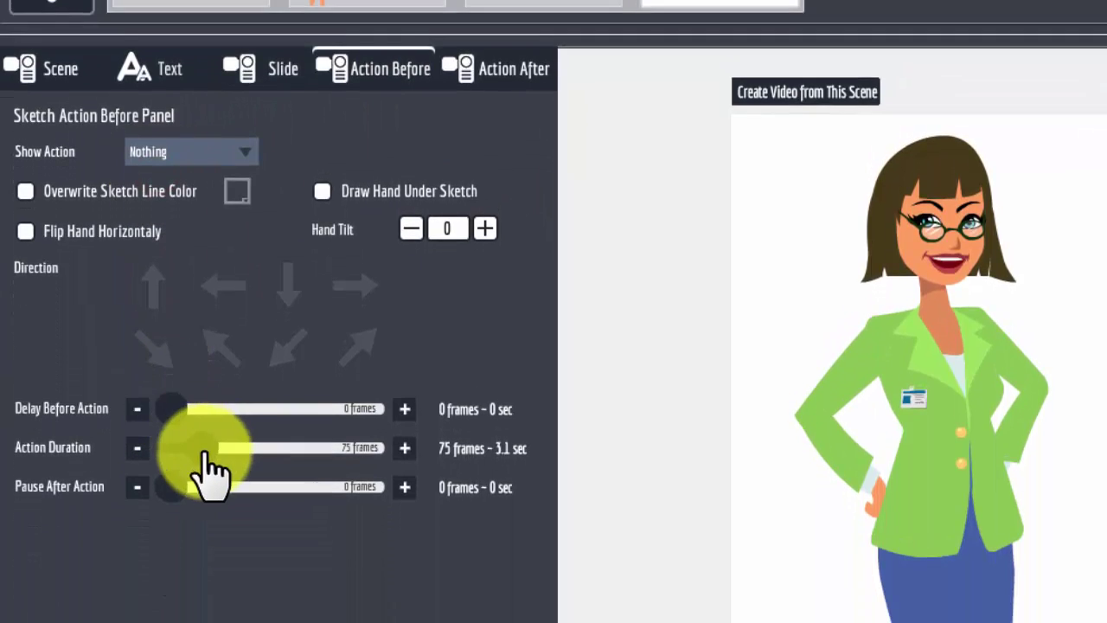
{"action": "left_click_drag", "start_coordinate": [205, 452], "coordinate": [120, 459]}
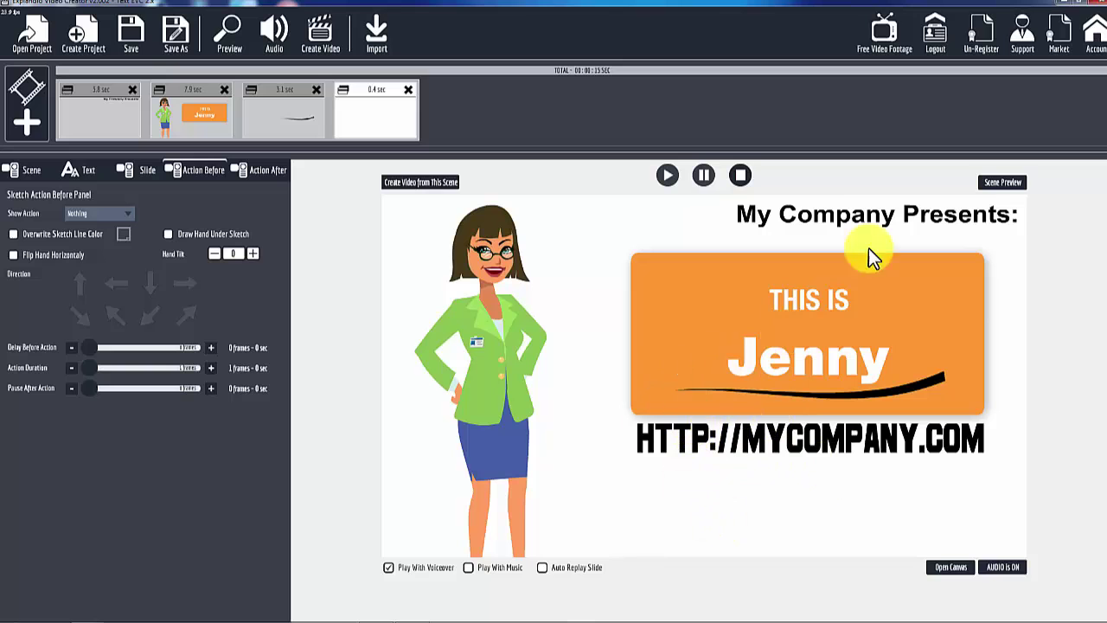
{"action": "left_click", "coordinate": [1009, 187]}
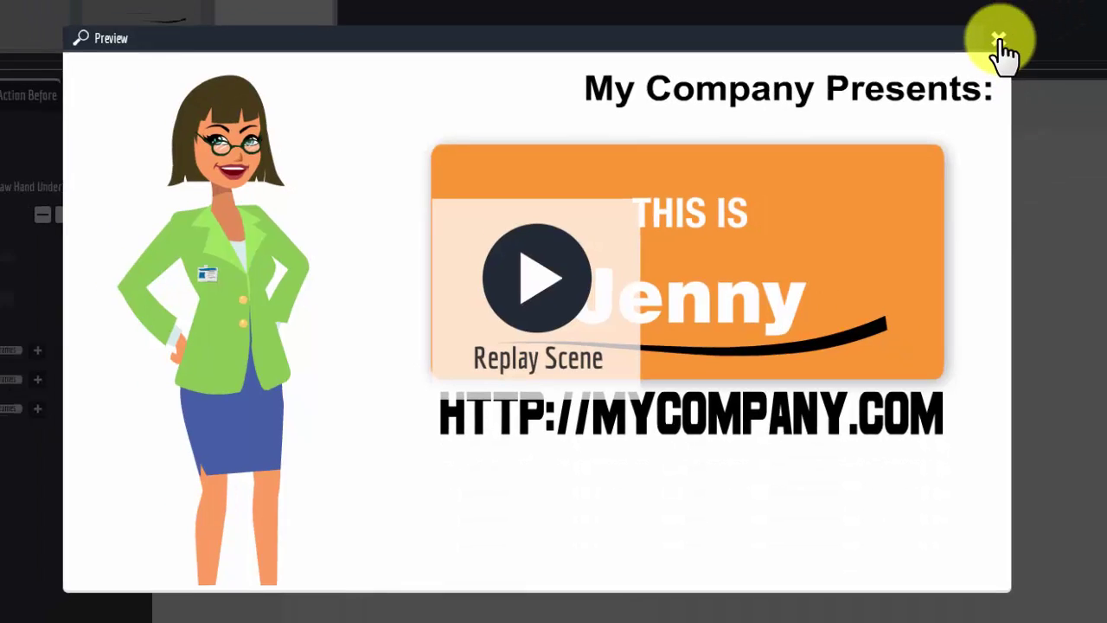
{"action": "left_click", "coordinate": [1037, 14]}
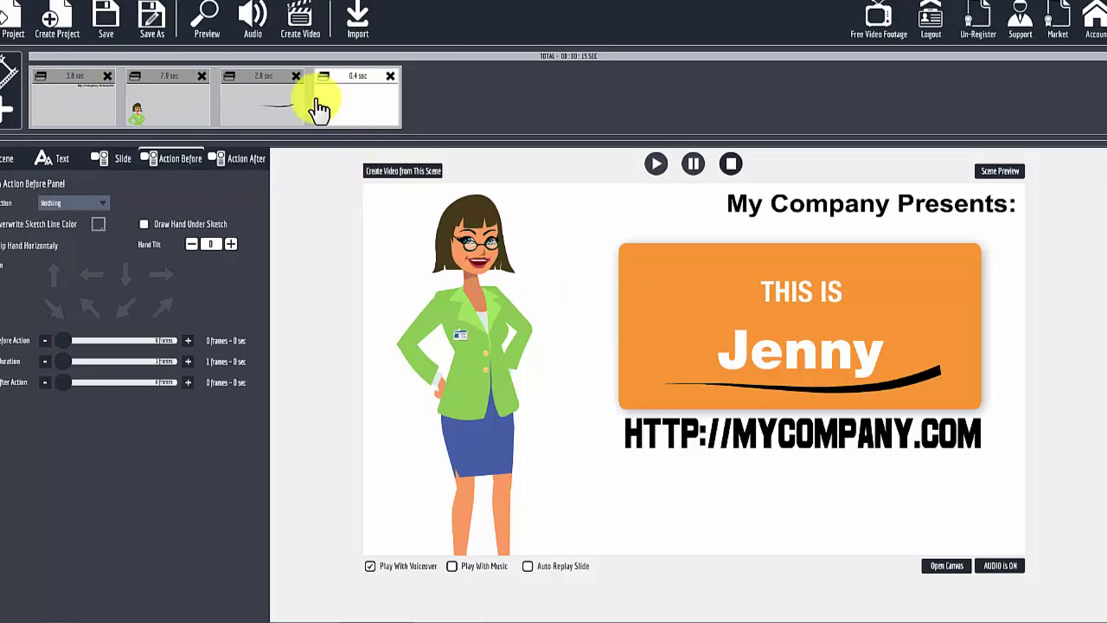
- Set the action after the scene to Fade Out and the web address's action-after duration to 60 frames
{"action": "left_click", "coordinate": [14, 158]}
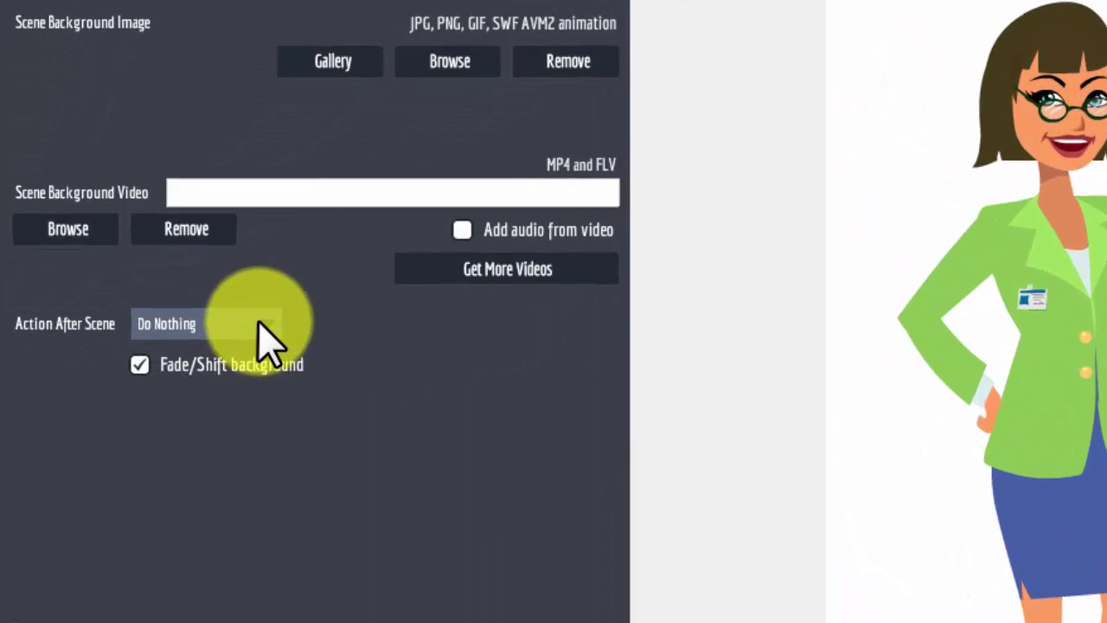
{"action": "left_click", "coordinate": [125, 346]}
{"action": "left_click", "coordinate": [238, 386]}
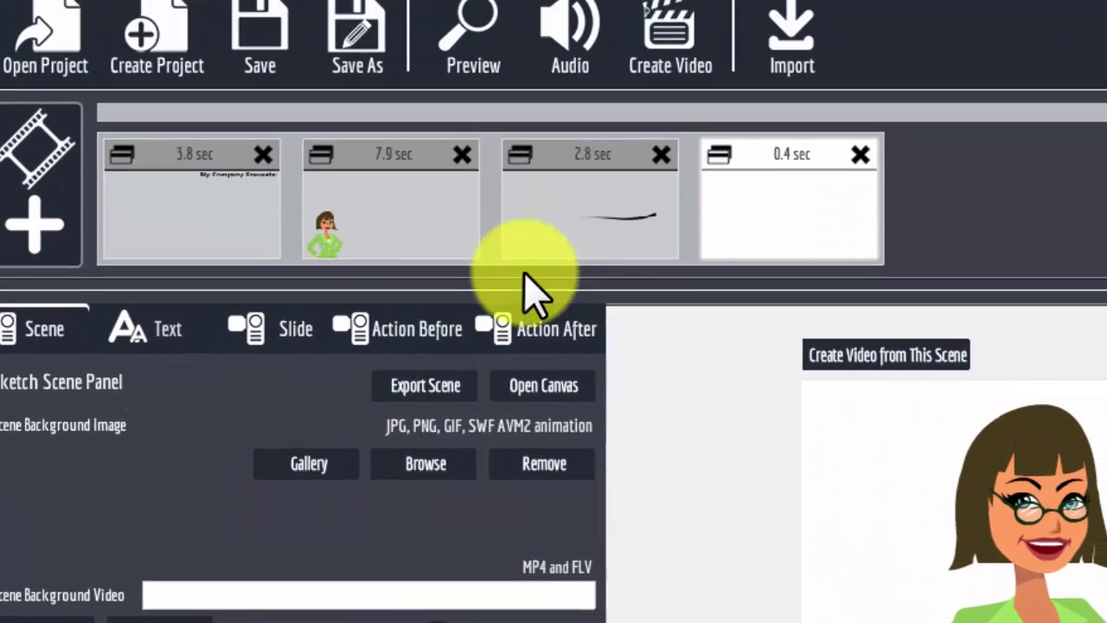
{"action": "left_click", "coordinate": [543, 329]}
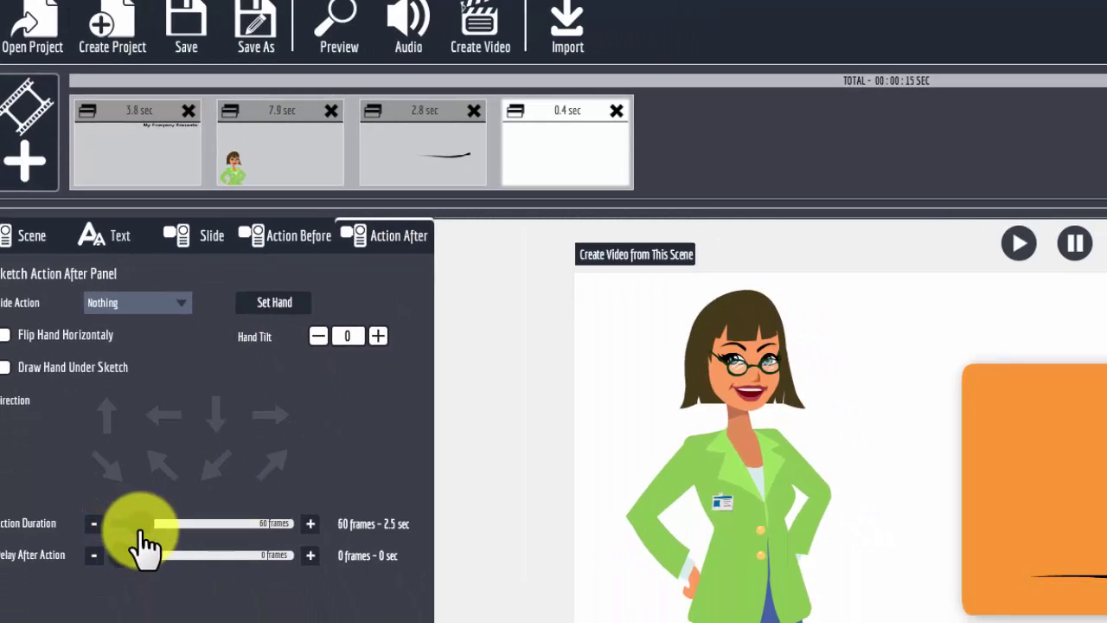
{"action": "left_click", "coordinate": [143, 543]}
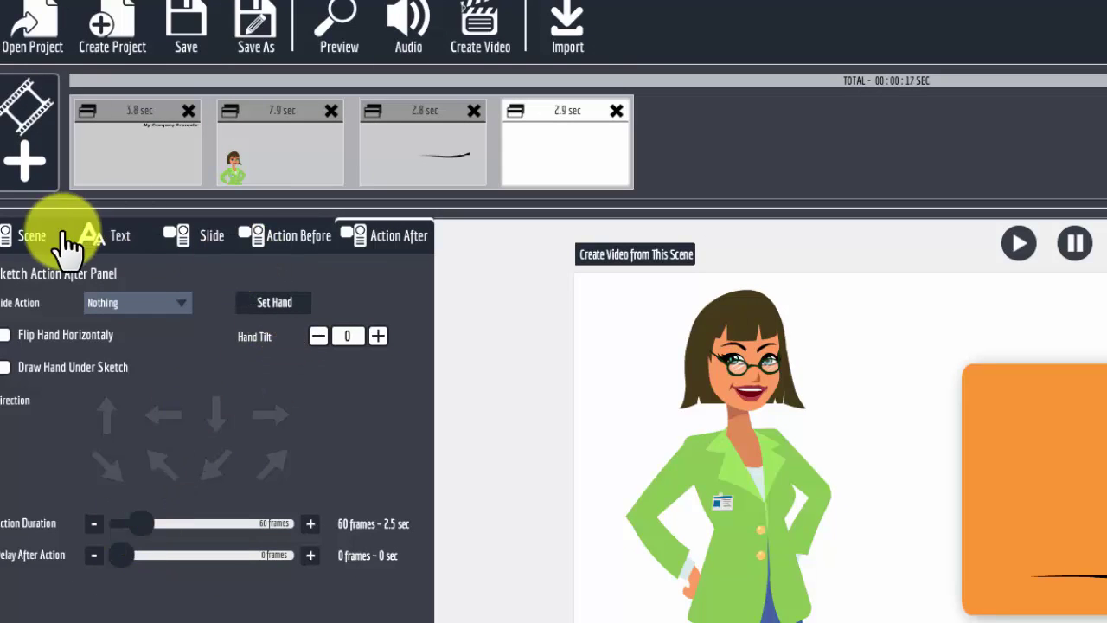
- Set the video _311 from the Monthy HD Video Backgrounds folder in Explaindio Stuff as the scene's background video
{"action": "left_click", "coordinate": [28, 238]}
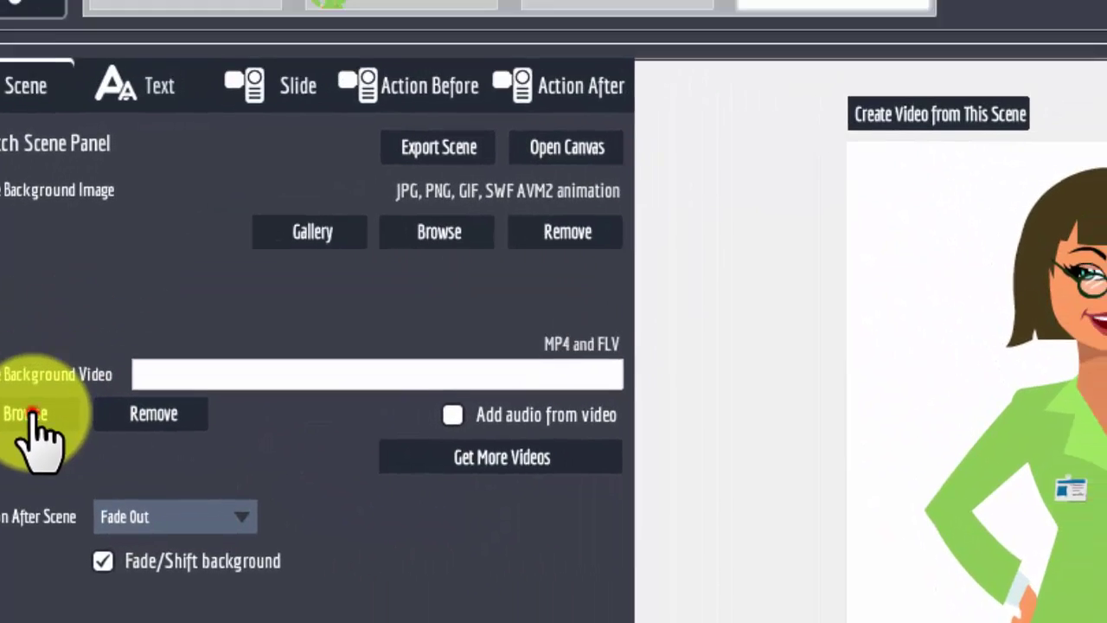
{"action": "left_click", "coordinate": [29, 415]}
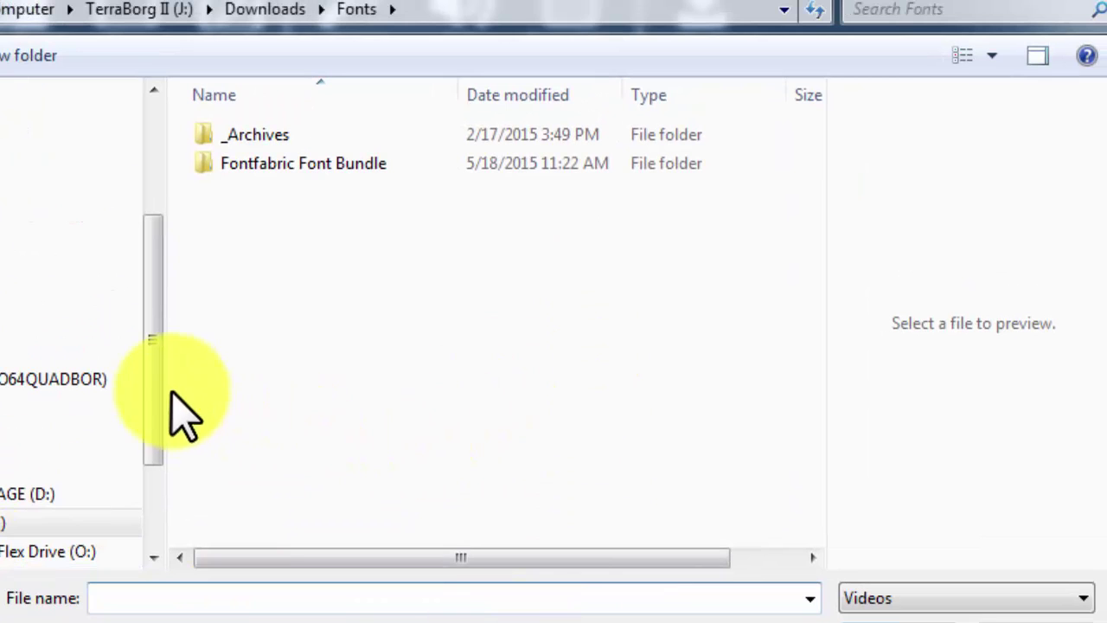
{"action": "left_click_drag", "start_coordinate": [154, 375], "coordinate": [161, 519]}
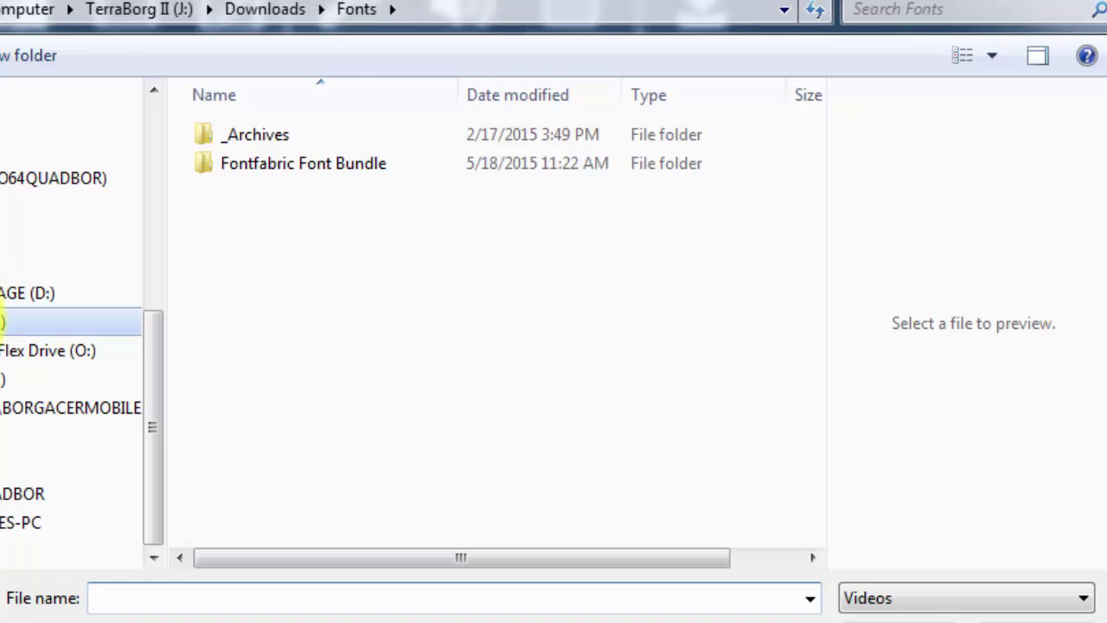
{"action": "left_click", "coordinate": [2, 322]}
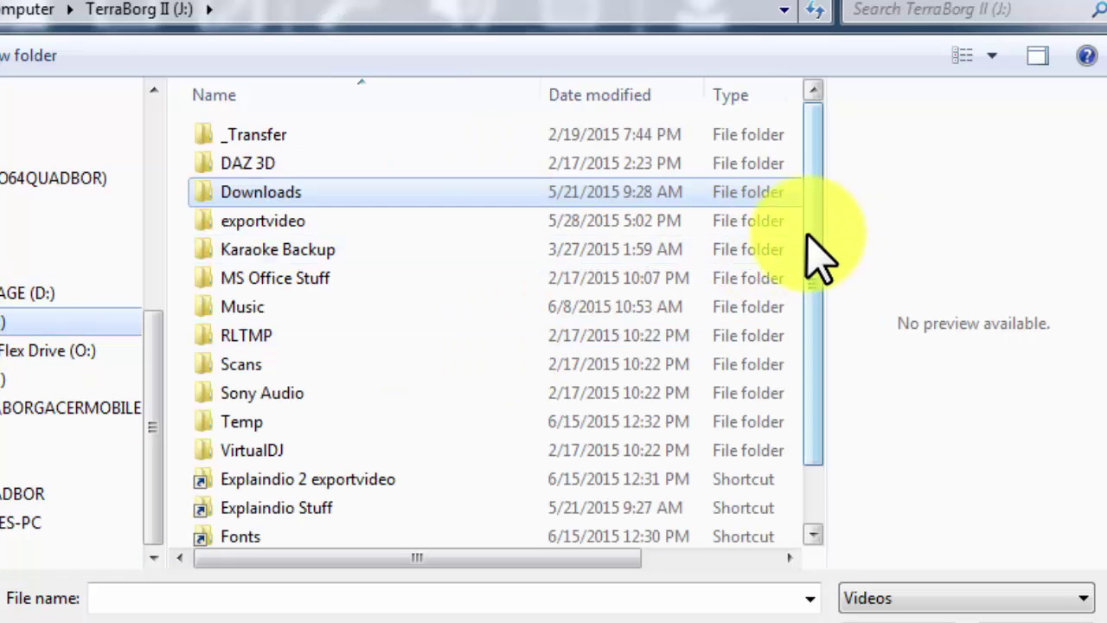
{"action": "left_click_drag", "start_coordinate": [808, 236], "coordinate": [519, 532]}
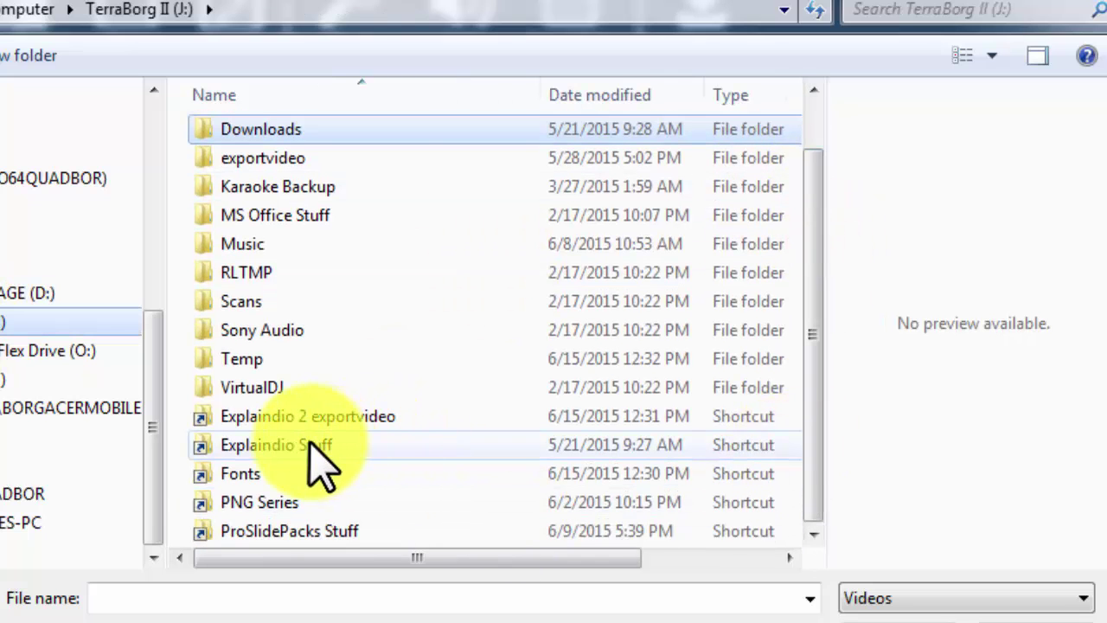
{"action": "double_click", "coordinate": [317, 467]}
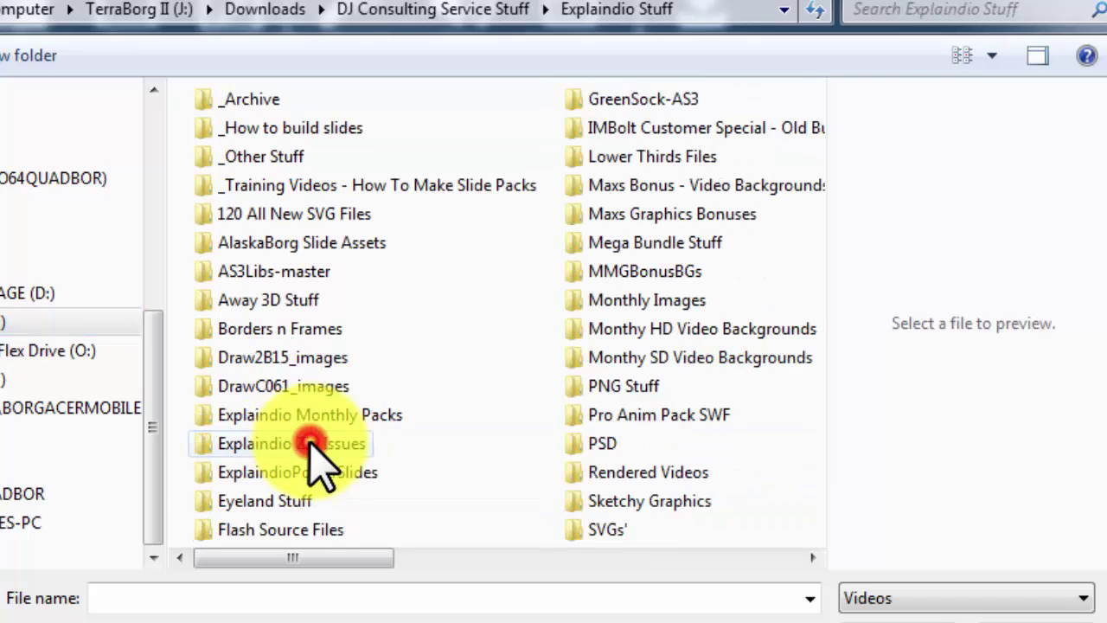
{"action": "left_click", "coordinate": [679, 331]}
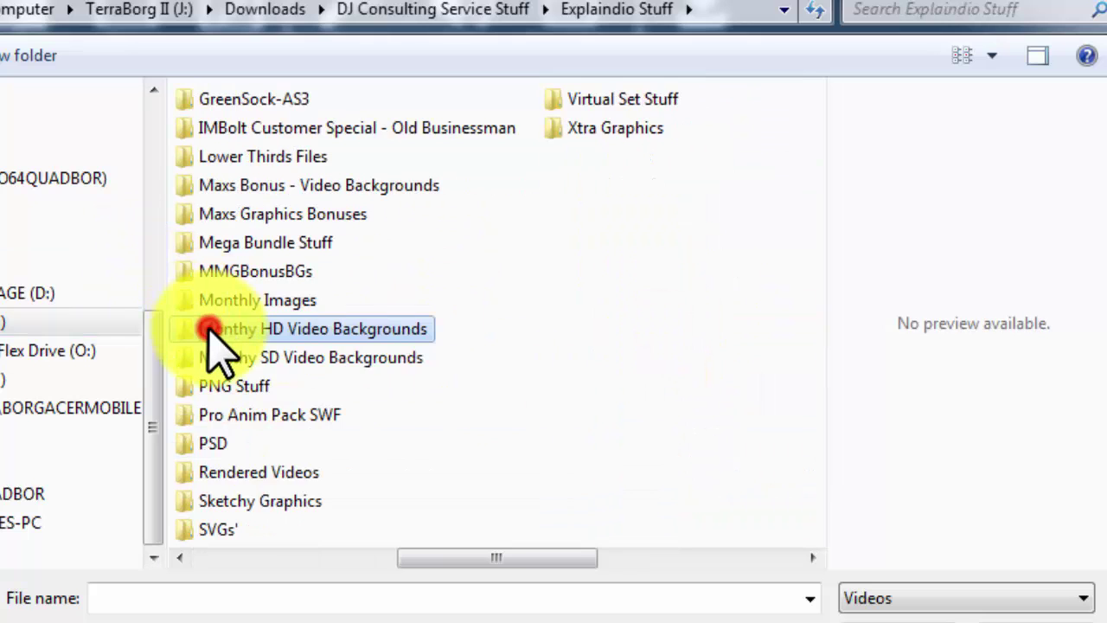
{"action": "double_click", "coordinate": [211, 329]}
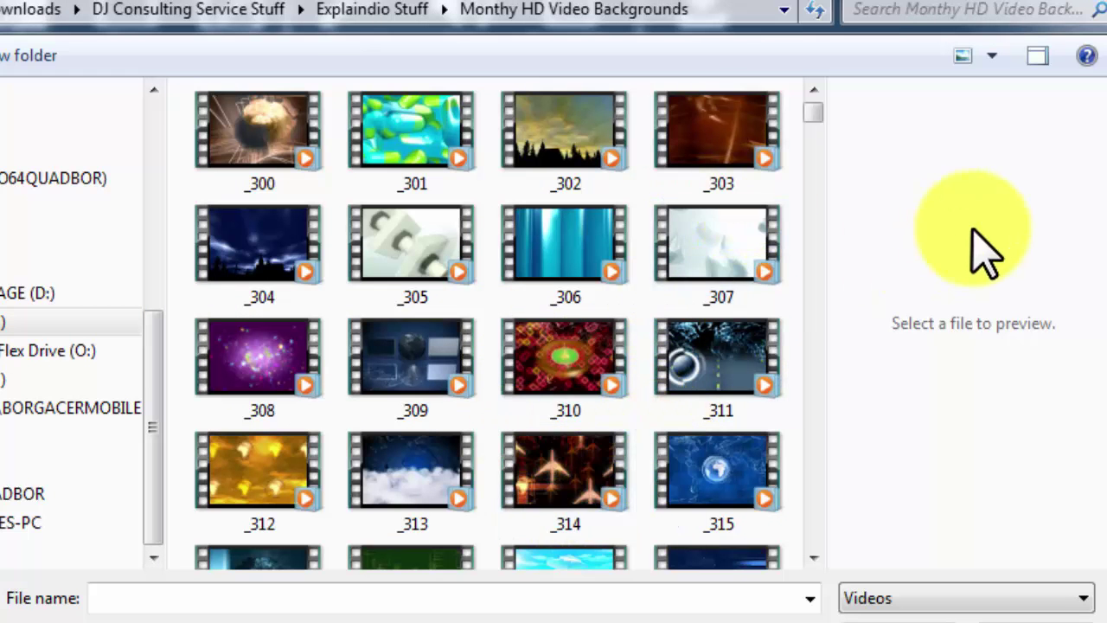
{"action": "left_click", "coordinate": [721, 251]}
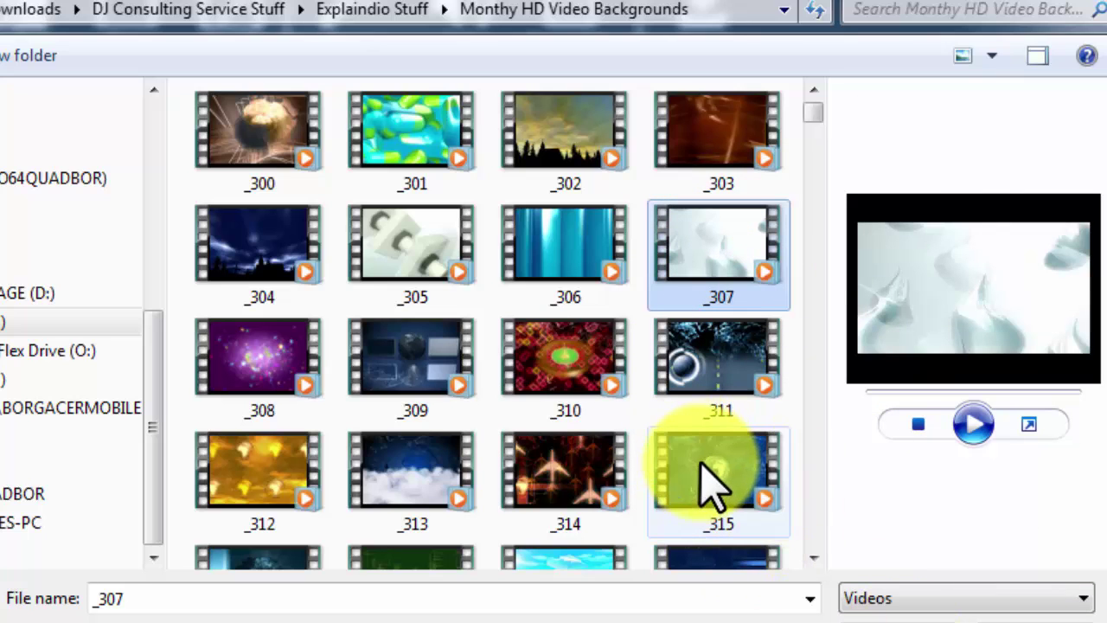
{"action": "left_click", "coordinate": [716, 376]}
{"action": "left_click", "coordinate": [785, 564]}
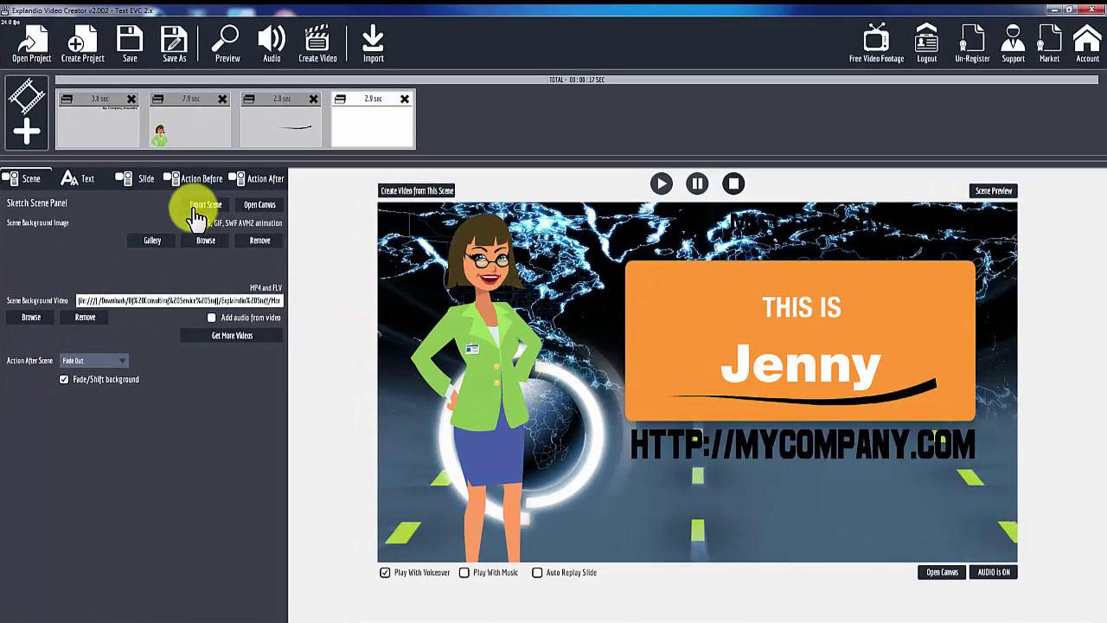
- Change the text color of the title "My Company Presents:" to red, #ff0000
{"action": "left_click", "coordinate": [122, 111]}
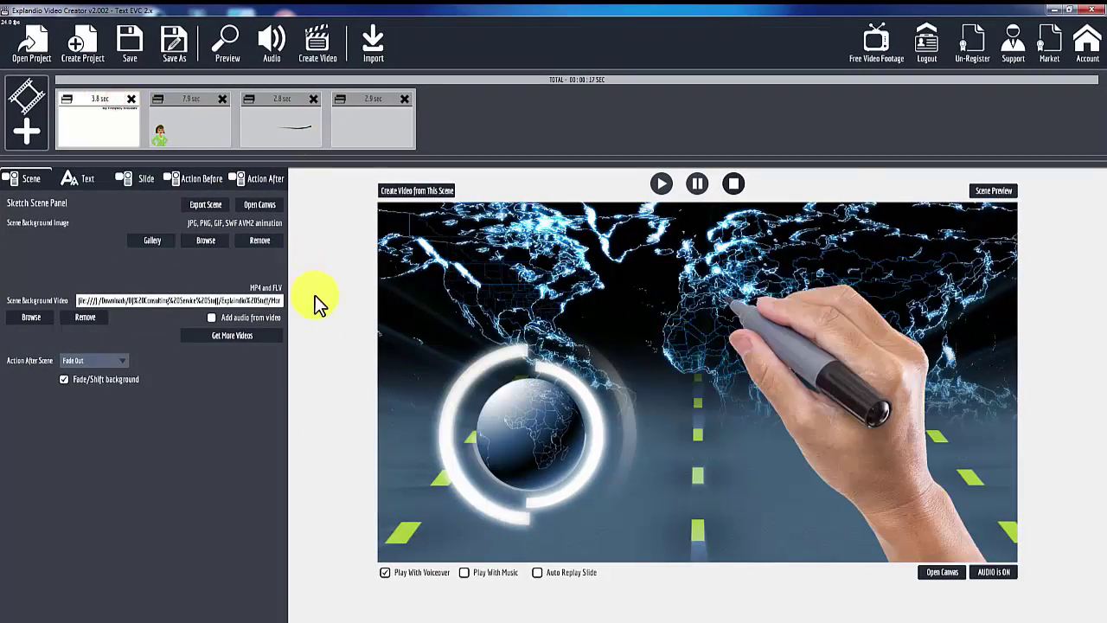
{"action": "left_click", "coordinate": [85, 180]}
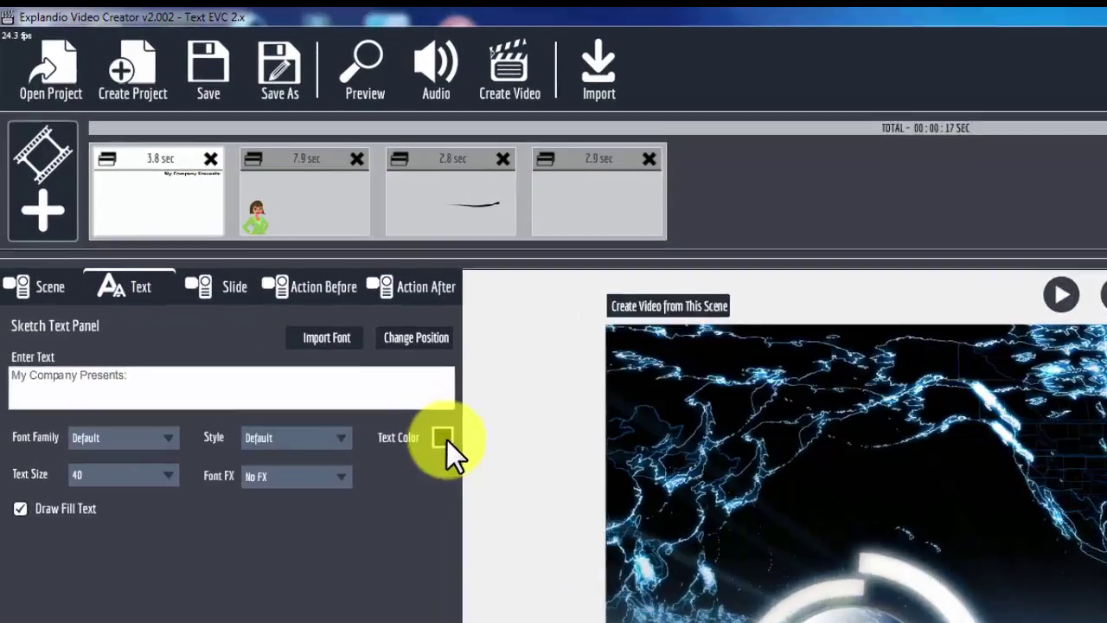
{"action": "left_click", "coordinate": [323, 320]}
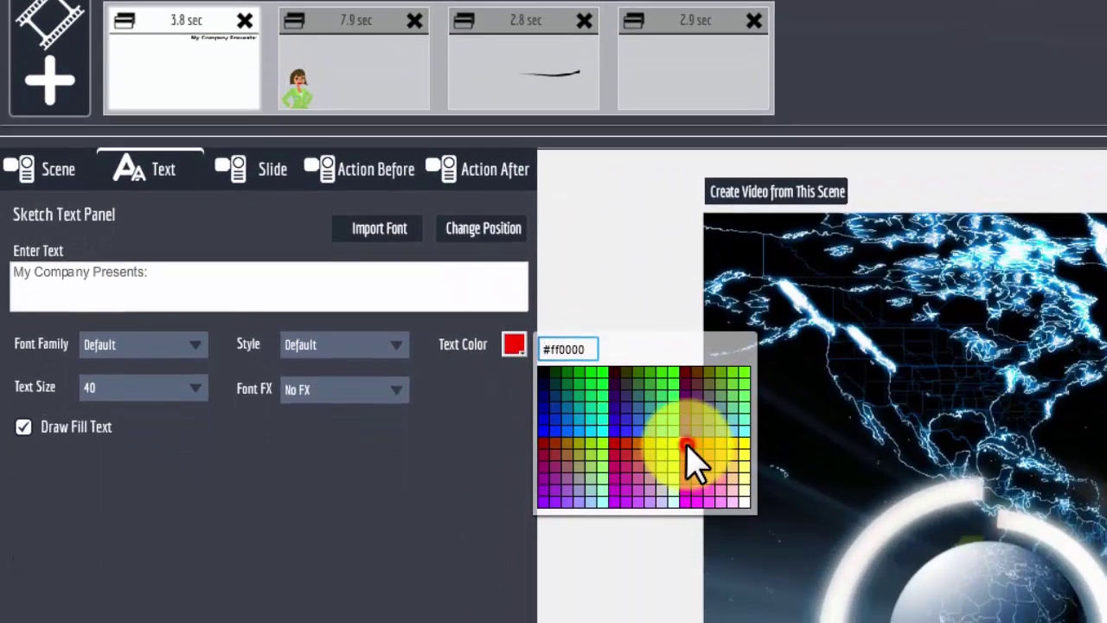
{"action": "left_click", "coordinate": [687, 446]}
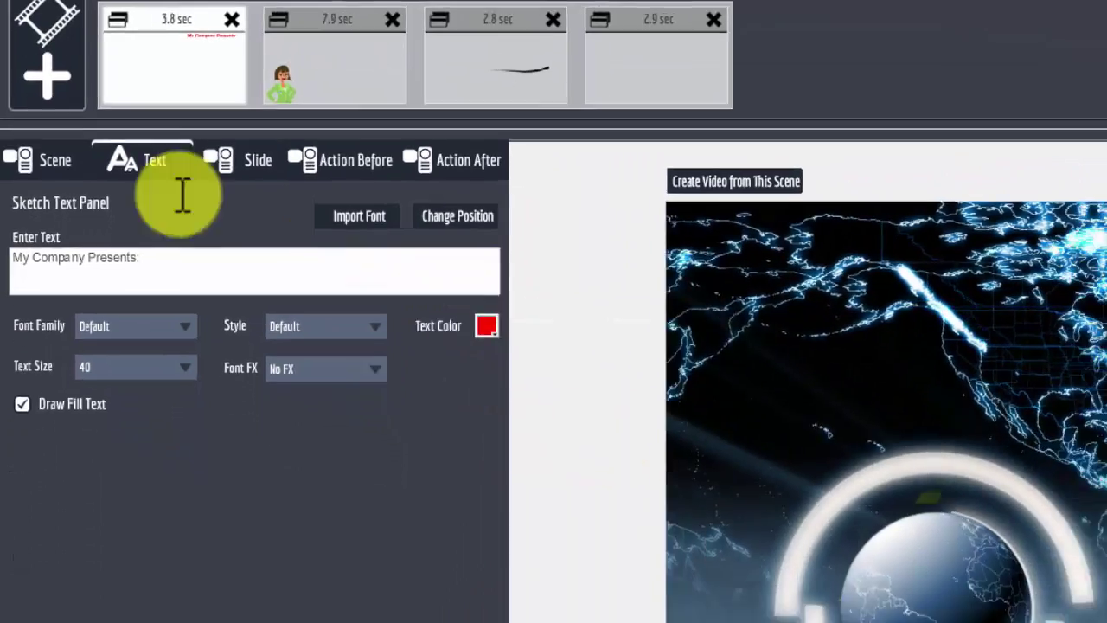
- Give the web address yellow text, #ffff00, and the Strong Shaddow font effect, and preview the scene
{"action": "left_click", "coordinate": [498, 40]}
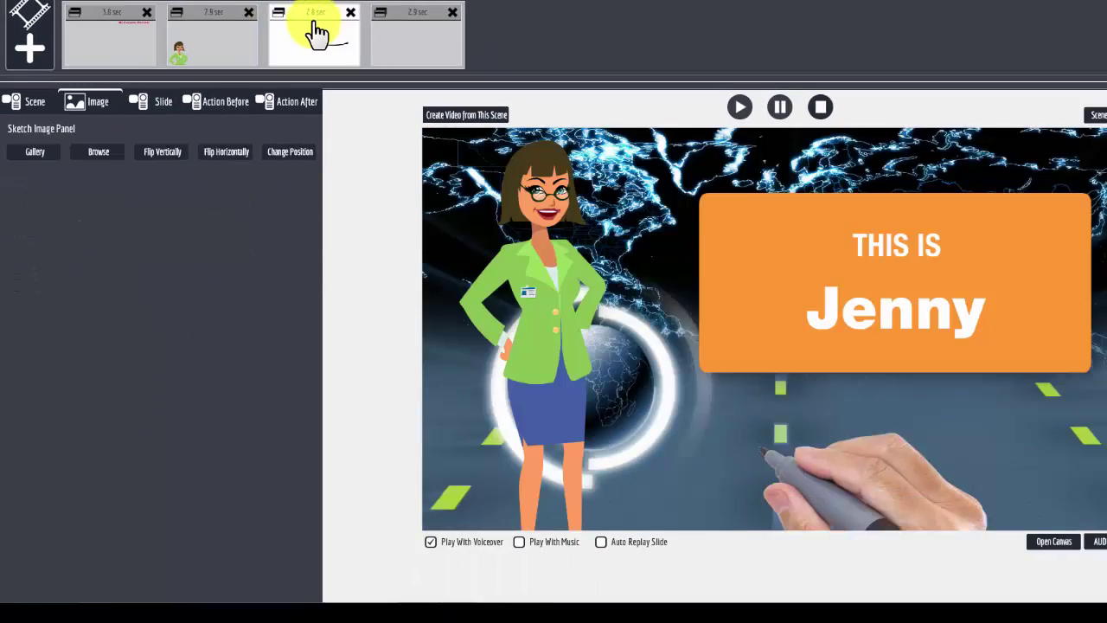
{"action": "left_click", "coordinate": [422, 19]}
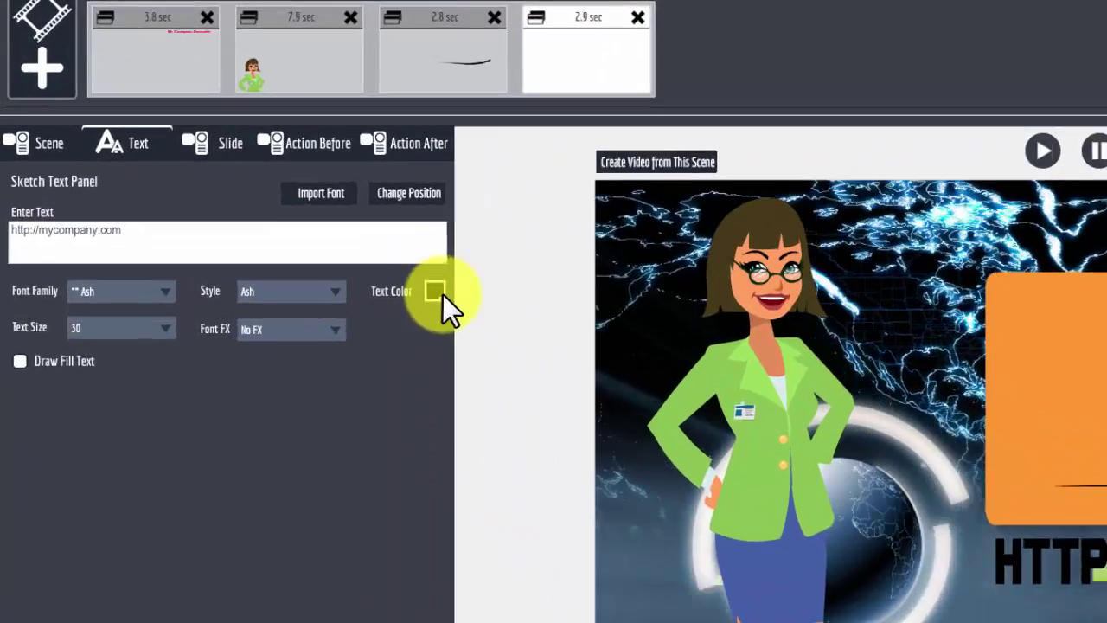
{"action": "left_click", "coordinate": [439, 294]}
{"action": "left_click", "coordinate": [786, 469]}
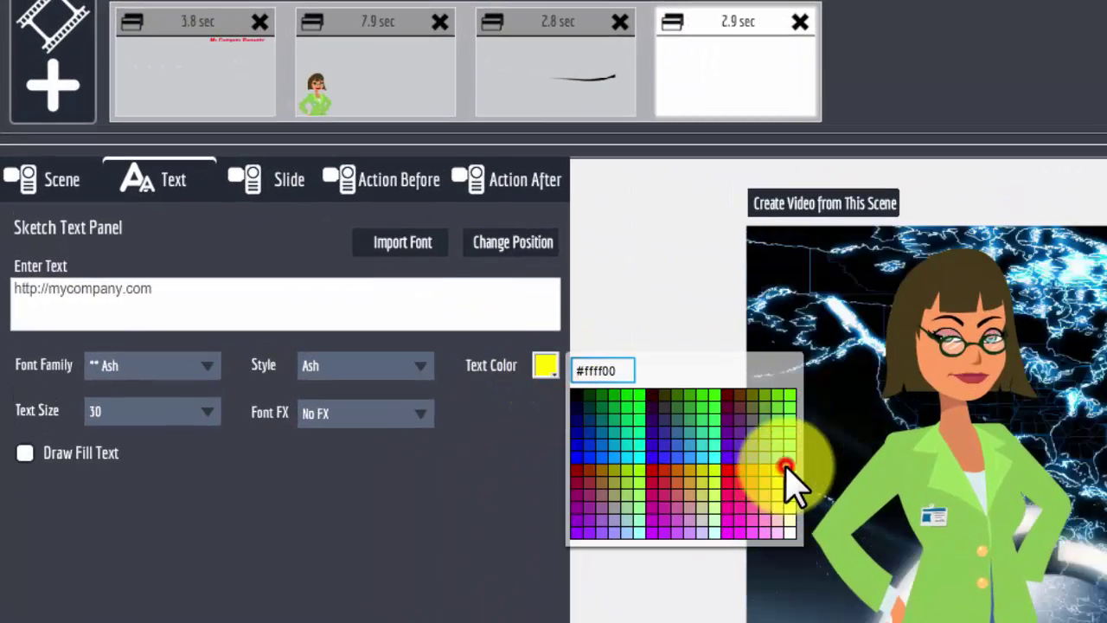
{"action": "left_click", "coordinate": [370, 417]}
{"action": "left_click", "coordinate": [396, 524]}
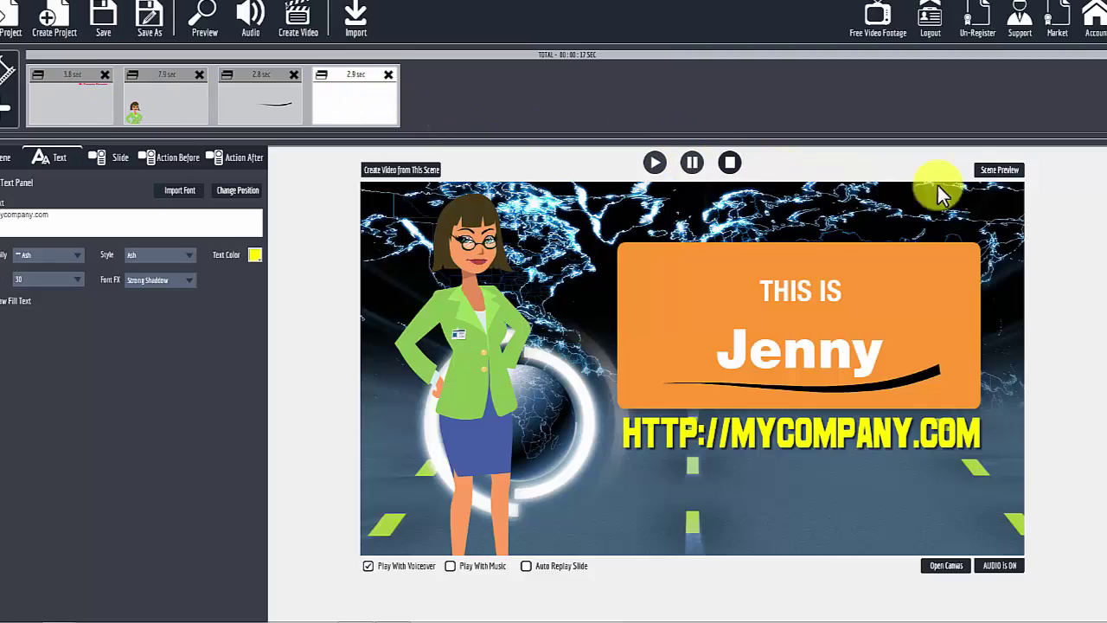
{"action": "left_click", "coordinate": [991, 173]}
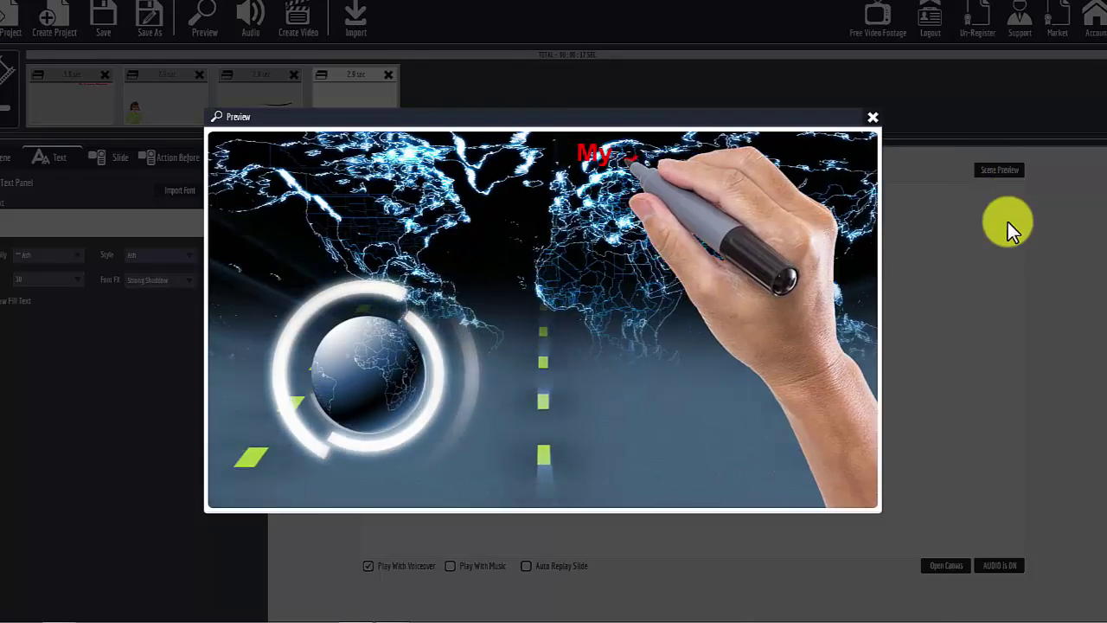
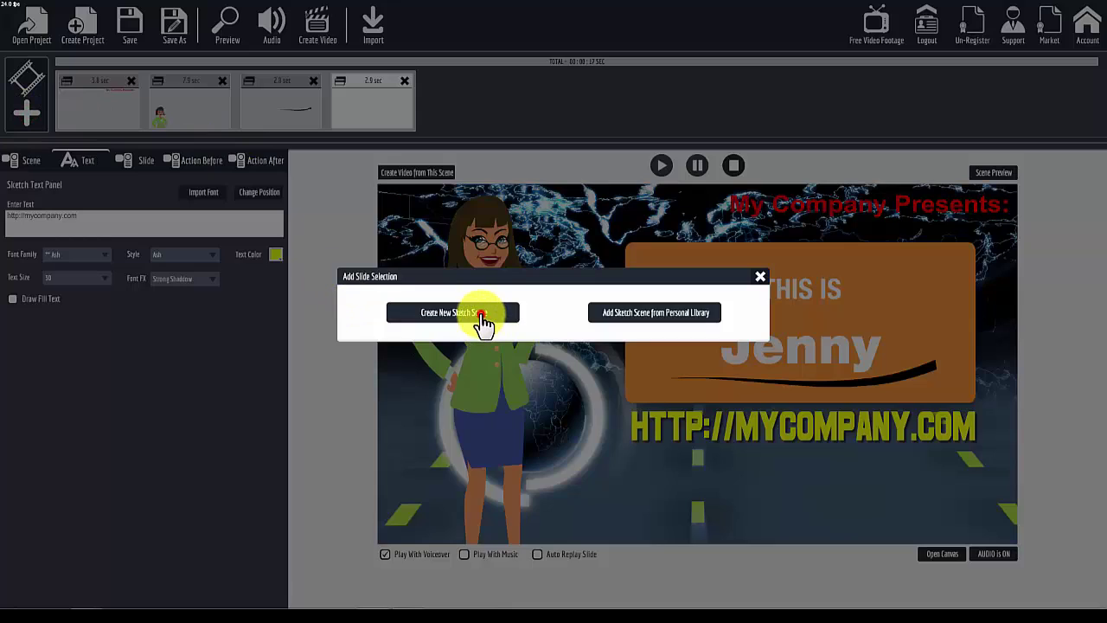
- Create a new sketch scene and add slide_01 from the Character Construction Guy pack to its canvas with Don't Sketch enabled
{"action": "left_click", "coordinate": [482, 317]}
{"action": "left_click", "coordinate": [313, 593]}
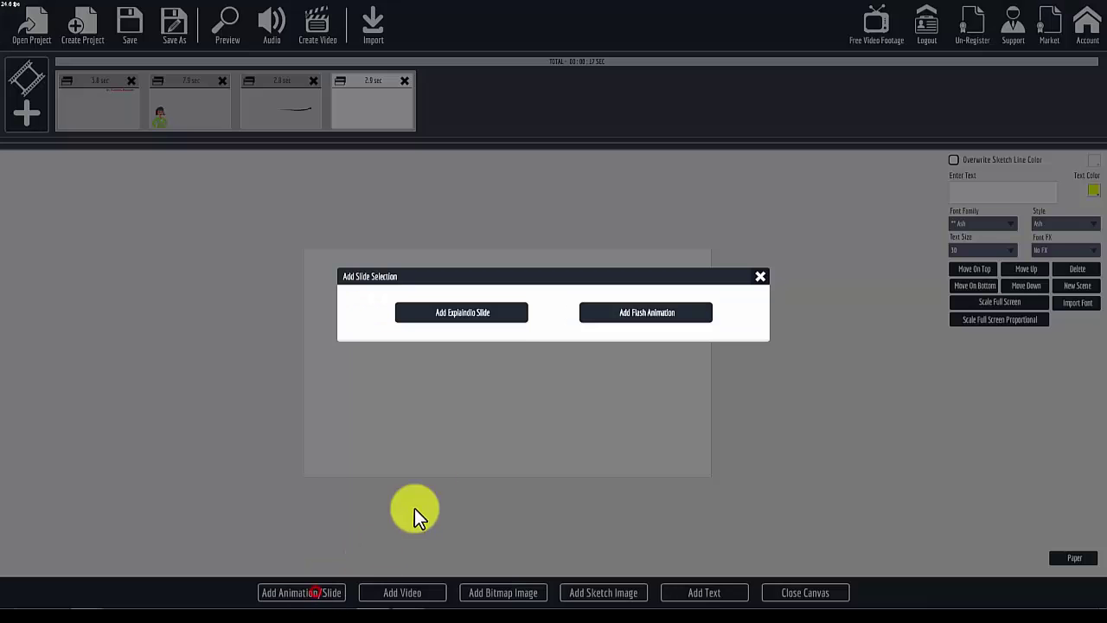
{"action": "left_click", "coordinate": [486, 317]}
{"action": "scroll", "coordinate": [395, 374], "scroll_direction": "down", "scroll_amount": 5}
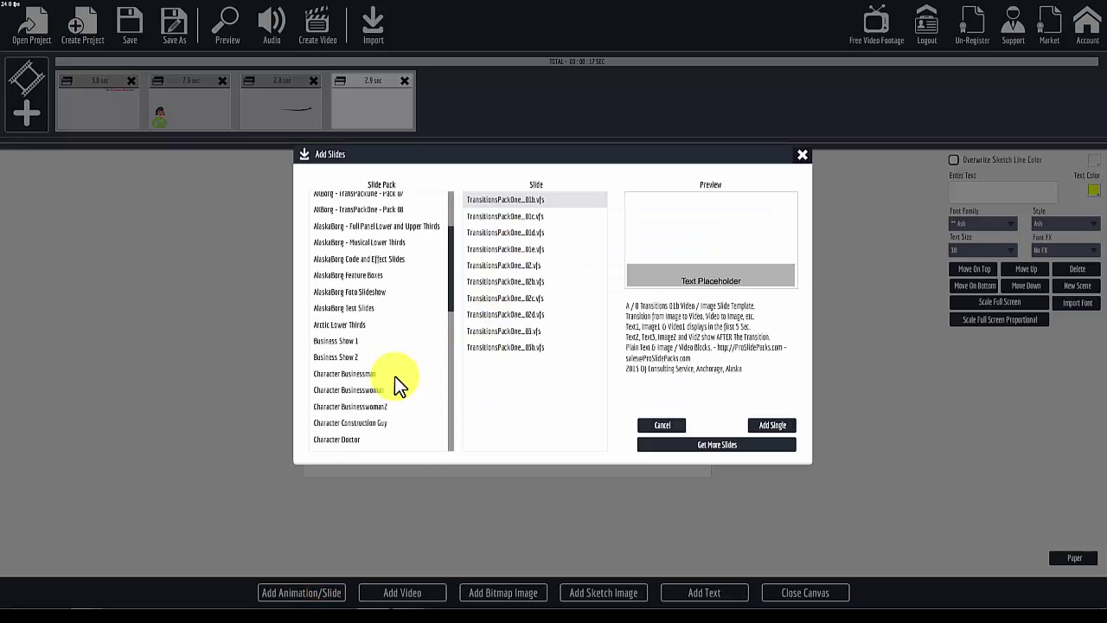
{"action": "left_click", "coordinate": [373, 355]}
{"action": "left_click", "coordinate": [377, 370]}
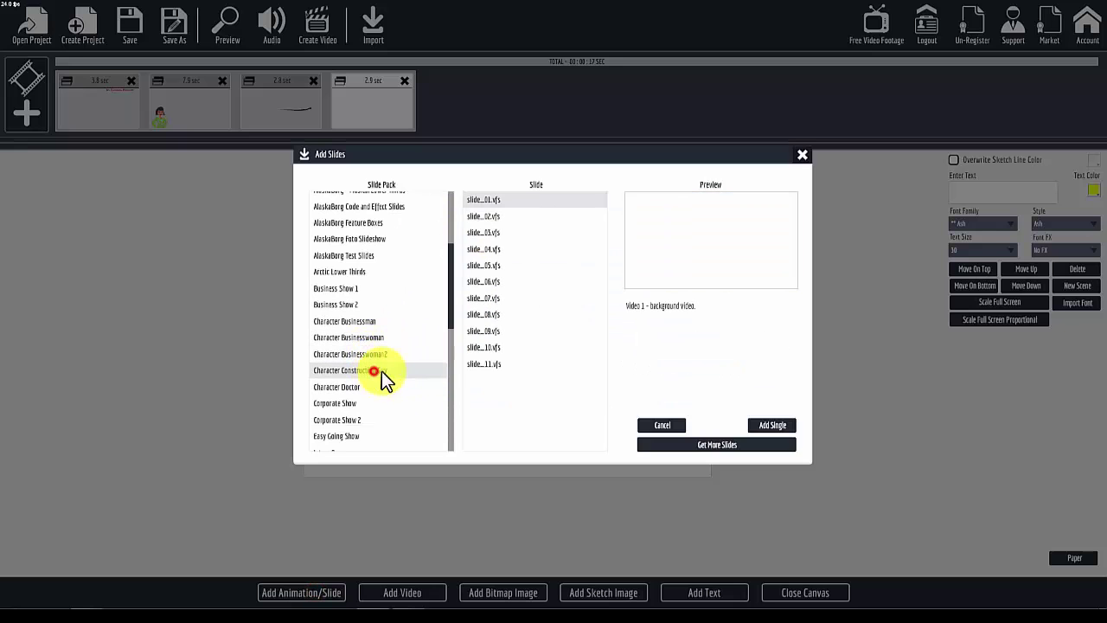
{"action": "left_click", "coordinate": [773, 428]}
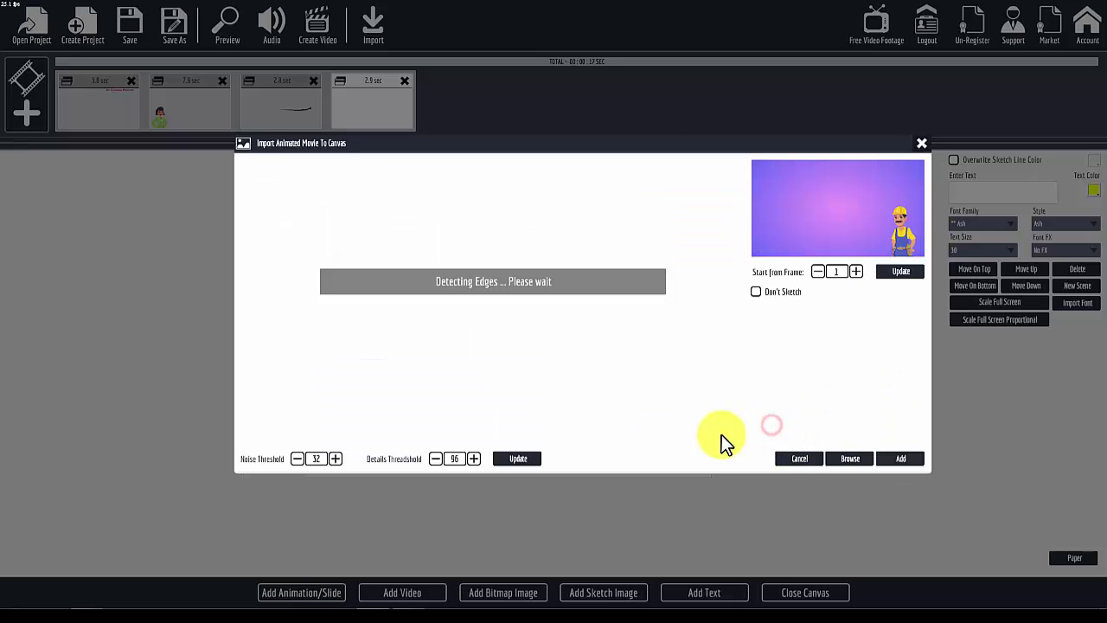
{"action": "left_click", "coordinate": [756, 292]}
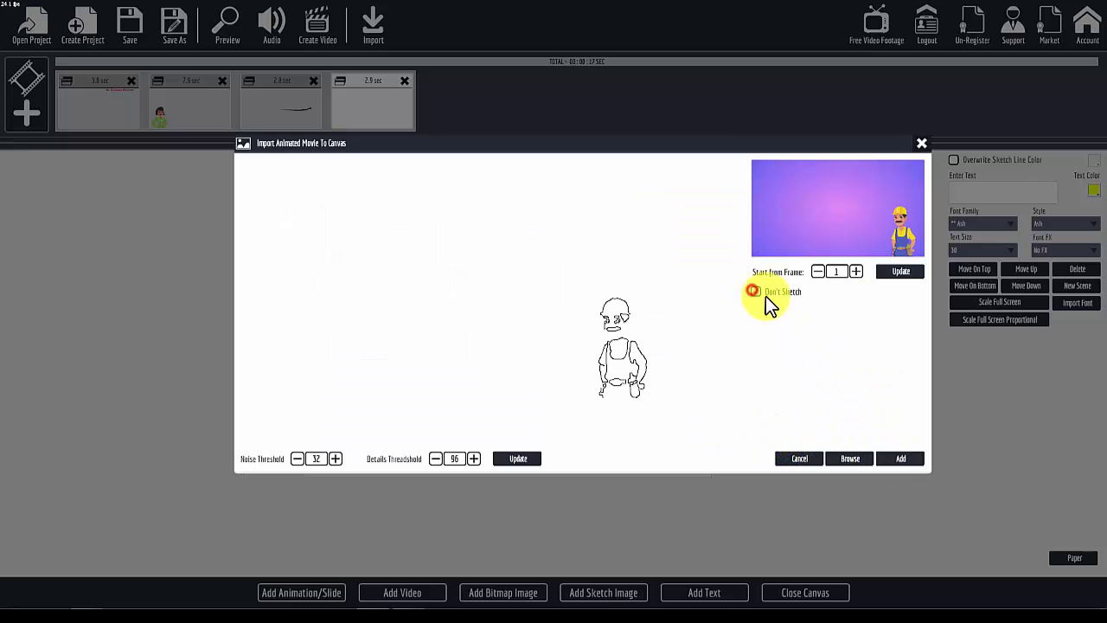
{"action": "left_click", "coordinate": [900, 458]}
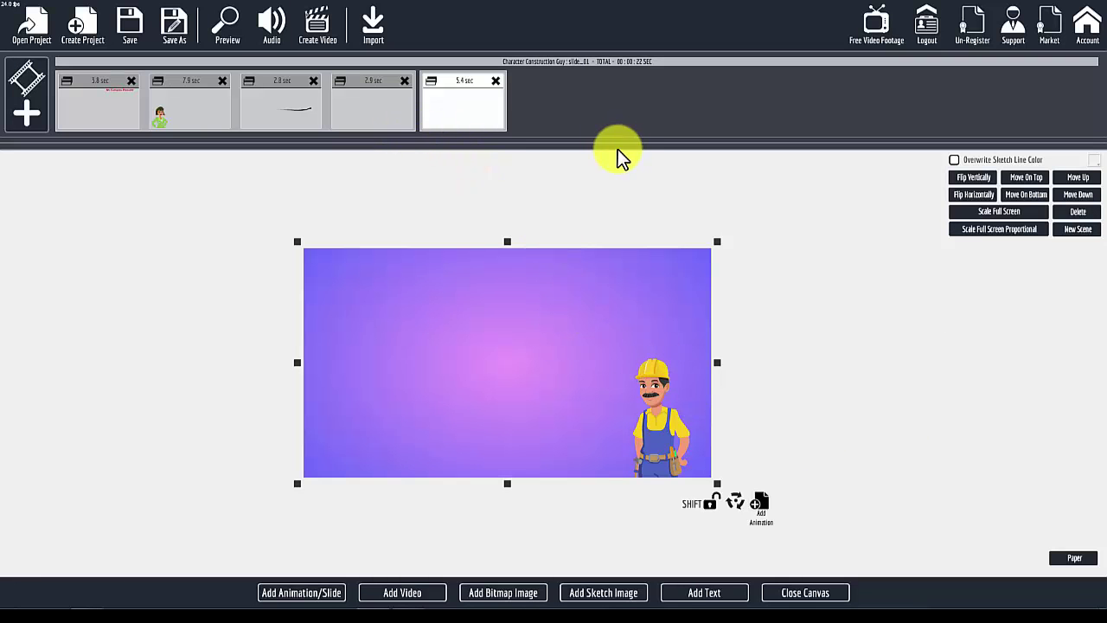
- Preview the whole project and delete the construction guy slide that sits in its own separate scene
{"action": "left_click", "coordinate": [228, 41]}
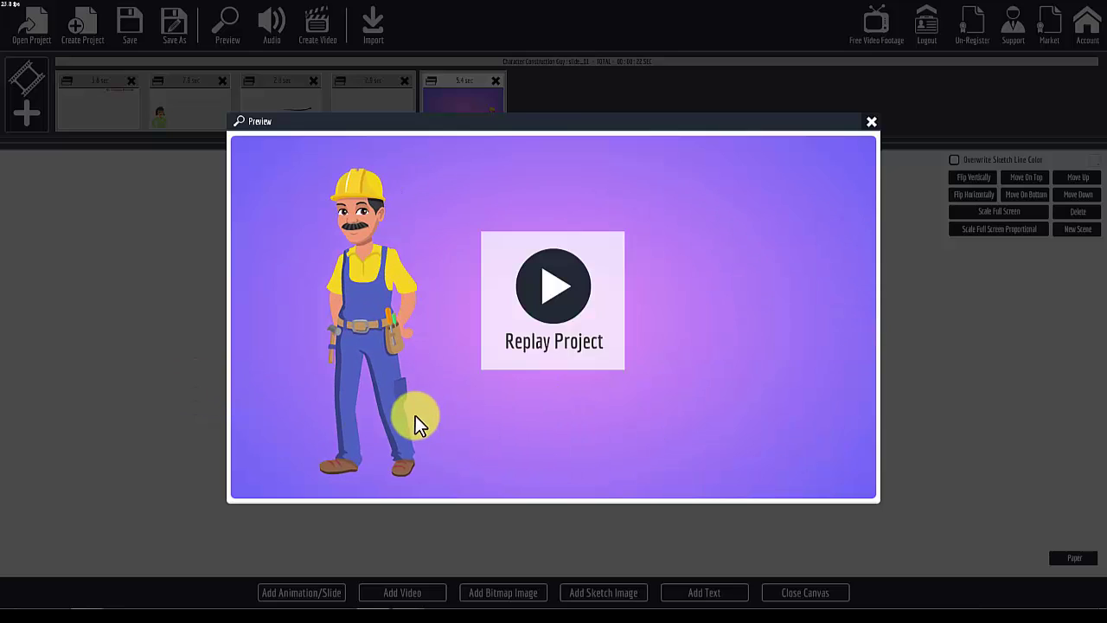
{"action": "left_click", "coordinate": [869, 124]}
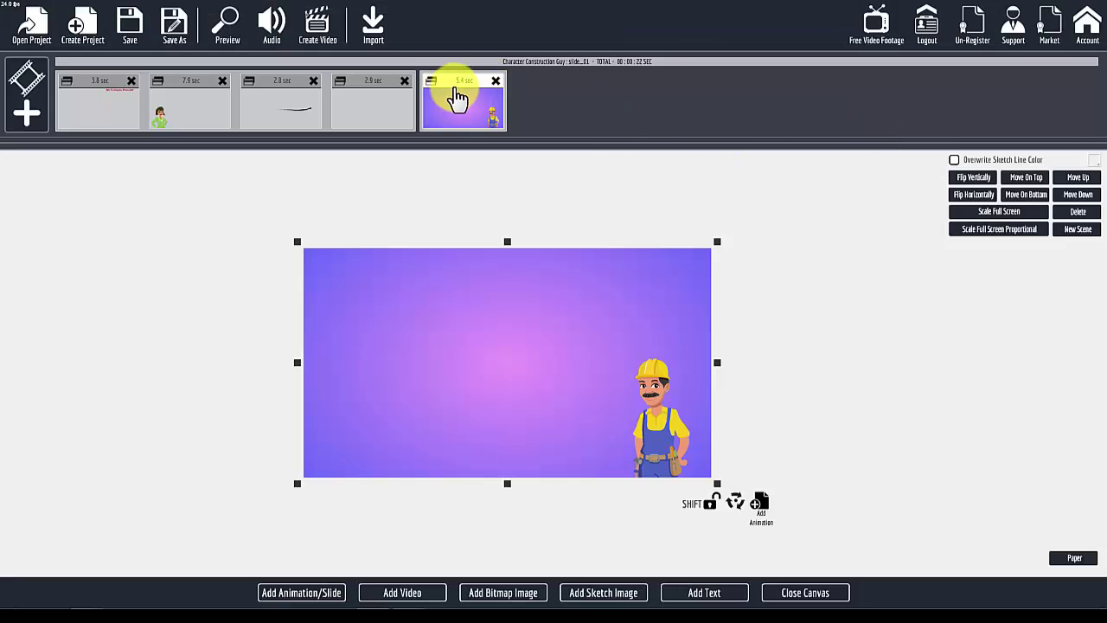
{"action": "left_click", "coordinate": [495, 81]}
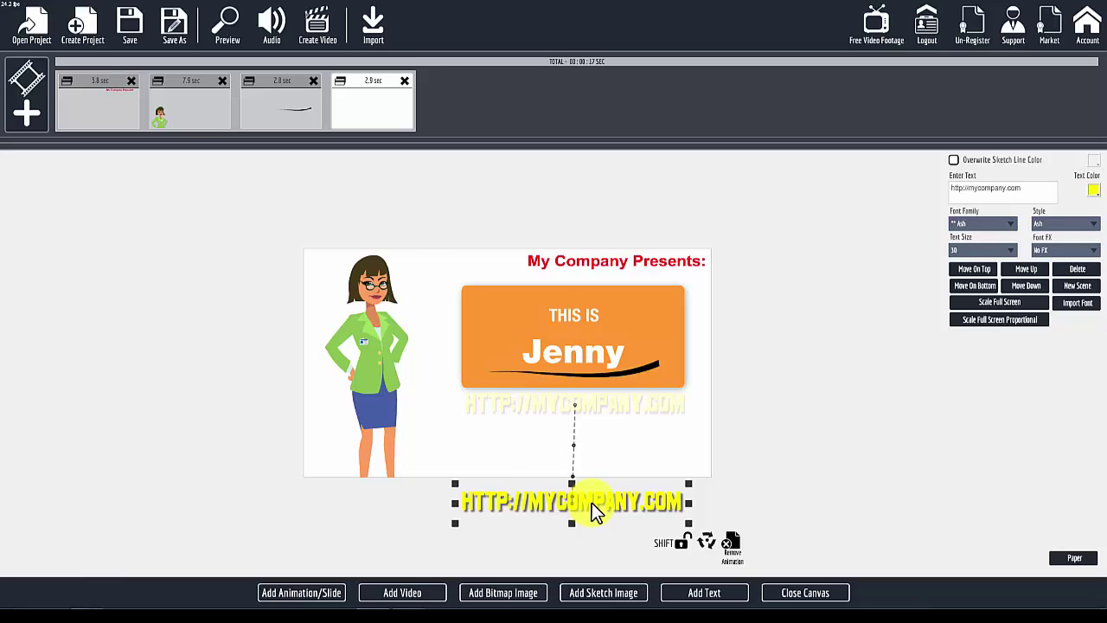
- Add slide_01 from the Character Construction Guy pack to the first scene's canvas, after the web address, with Don't Sketch enabled
{"action": "left_click", "coordinate": [294, 80]}
{"action": "left_click", "coordinate": [381, 81]}
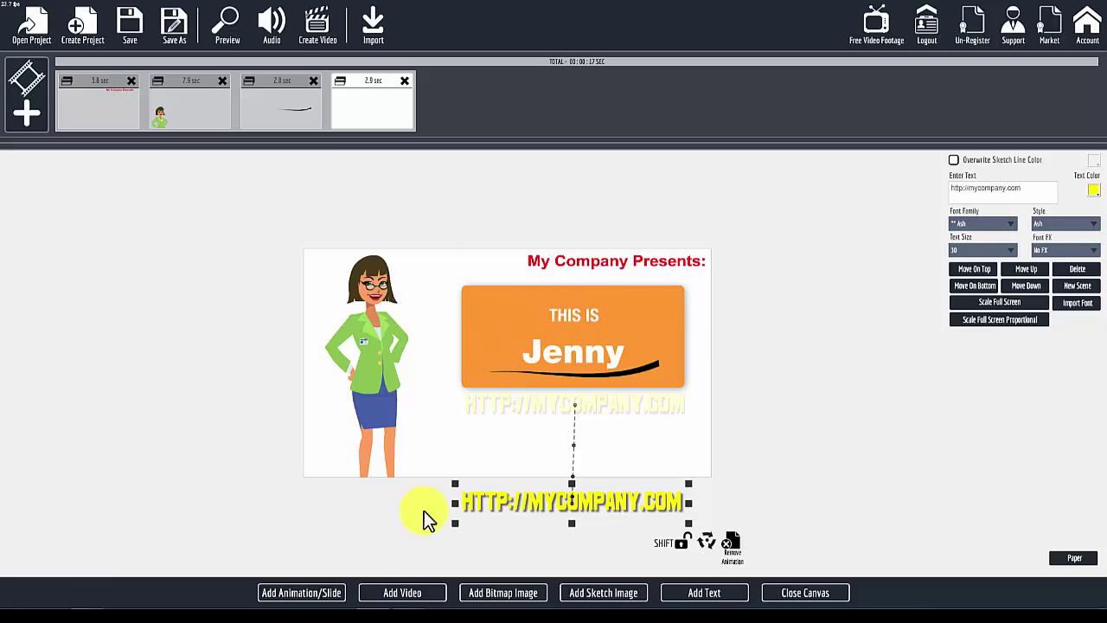
{"action": "left_click", "coordinate": [294, 592]}
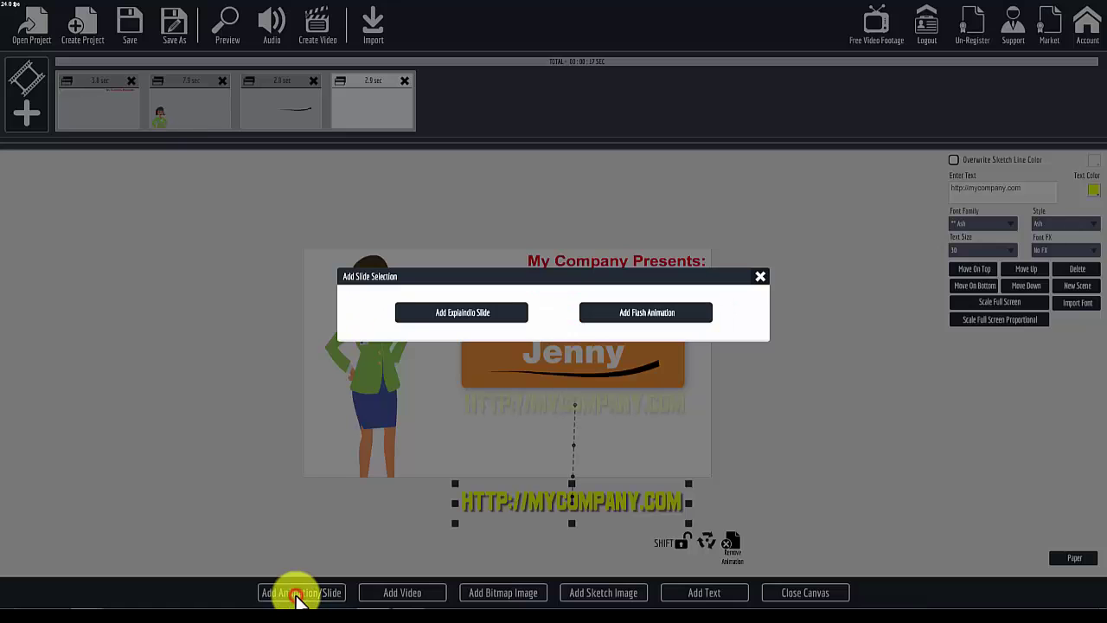
{"action": "left_click", "coordinate": [463, 313]}
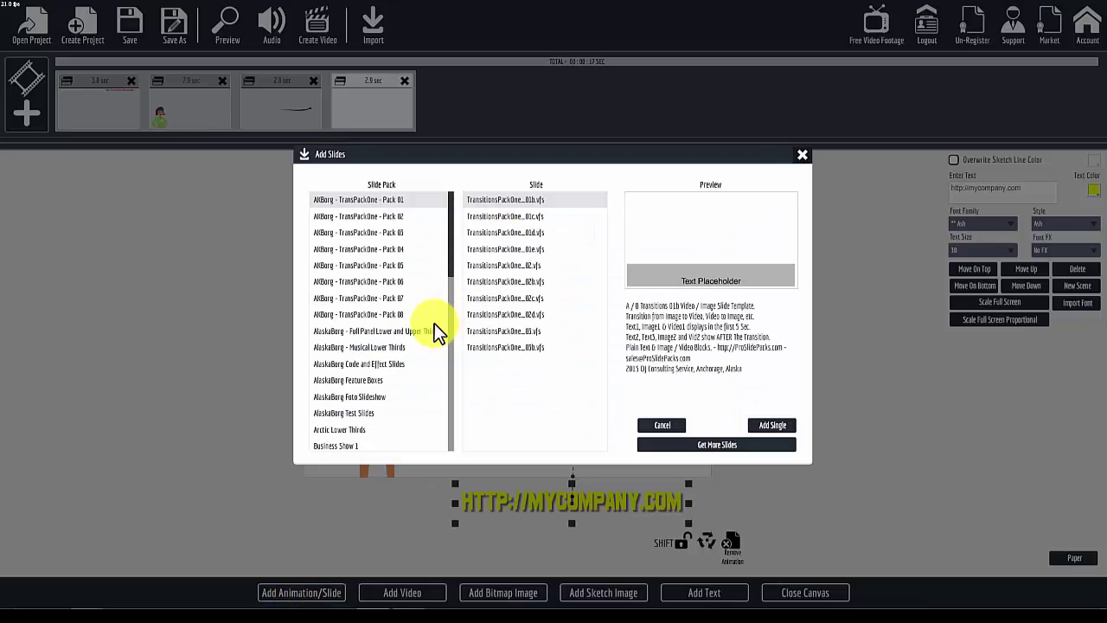
{"action": "left_click_drag", "start_coordinate": [450, 235], "coordinate": [450, 318]}
{"action": "left_click", "coordinate": [366, 339]}
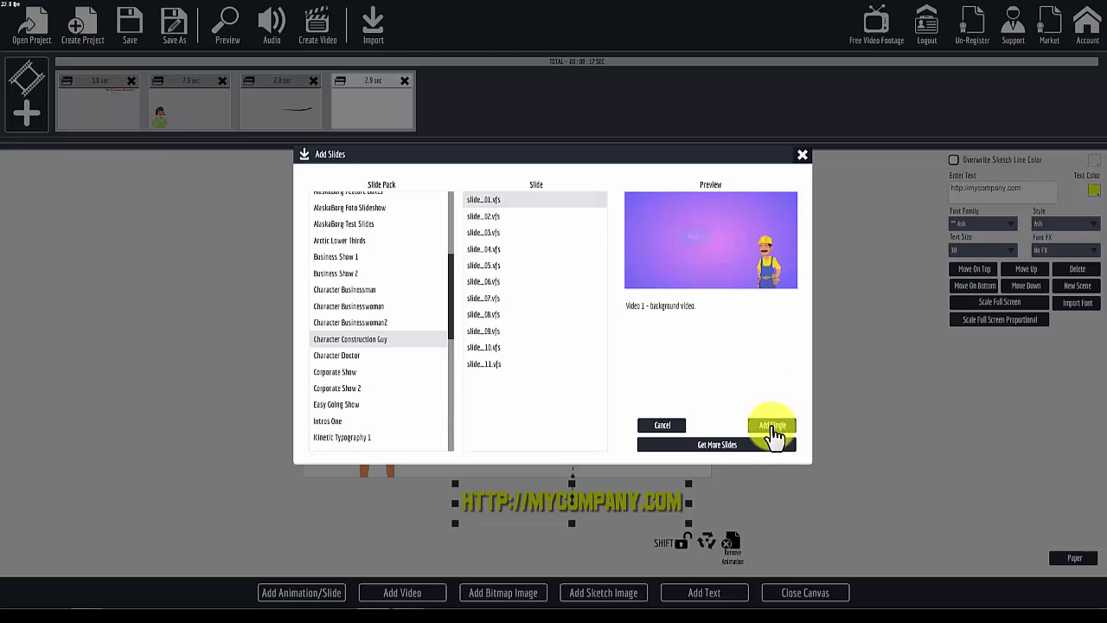
{"action": "left_click", "coordinate": [774, 425]}
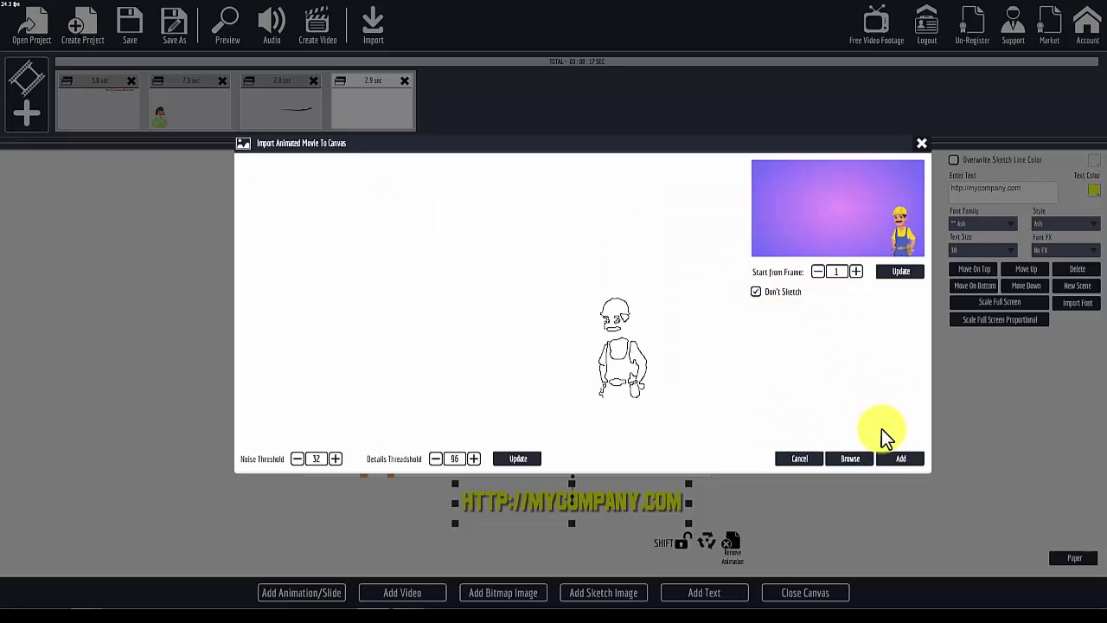
{"action": "left_click", "coordinate": [901, 459]}
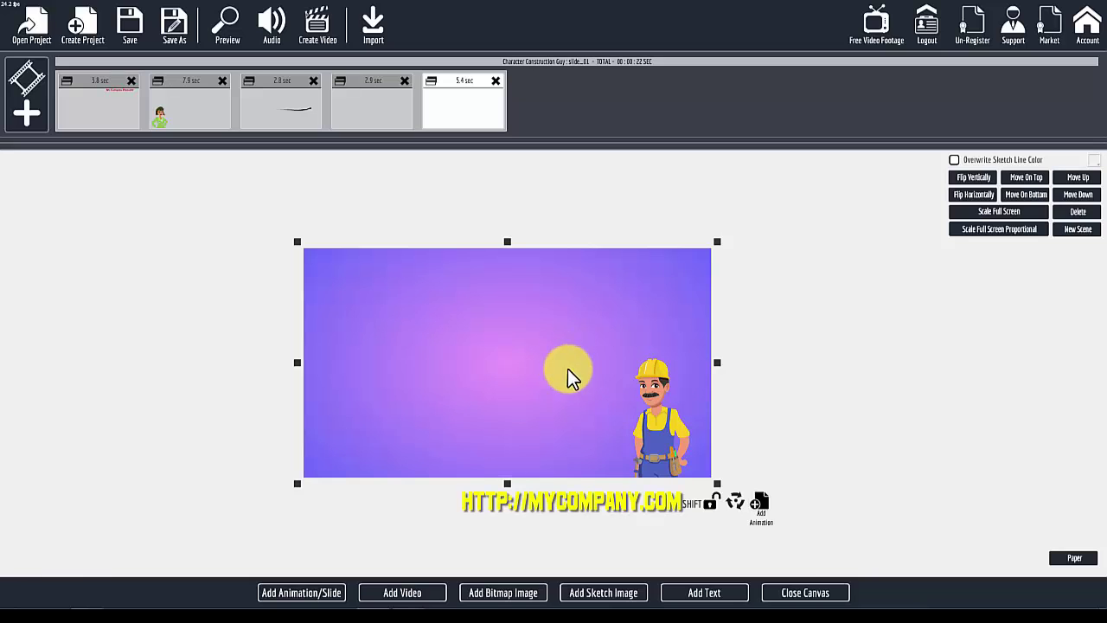
- Give the construction guy slide a Fade In action before it with a duration of 50 frames, and preview the scene
{"action": "left_click", "coordinate": [800, 593]}
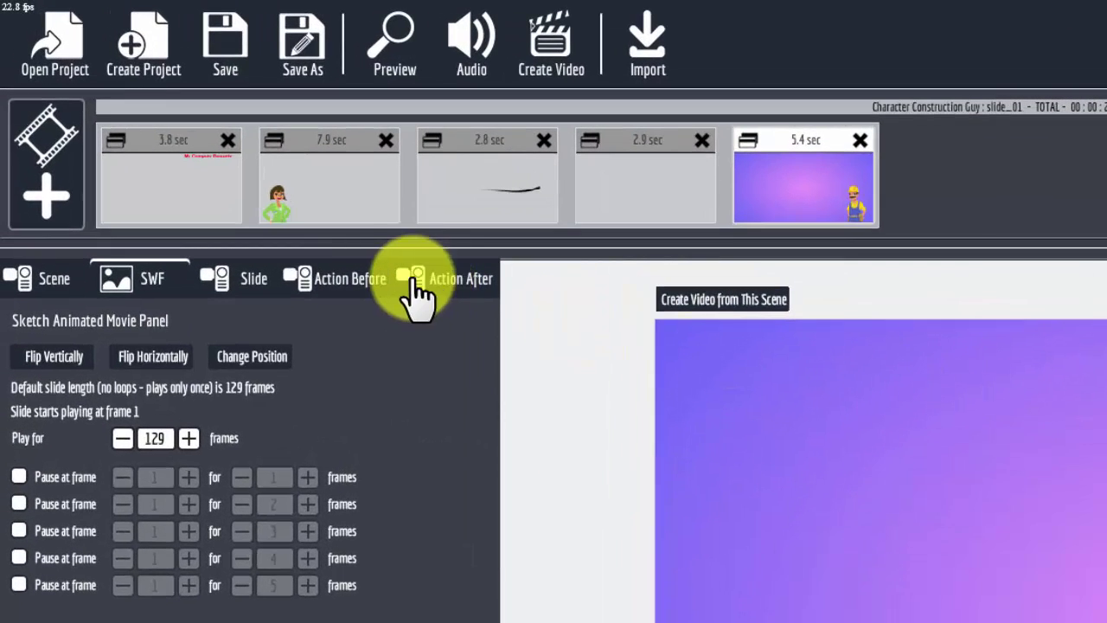
{"action": "left_click", "coordinate": [366, 290]}
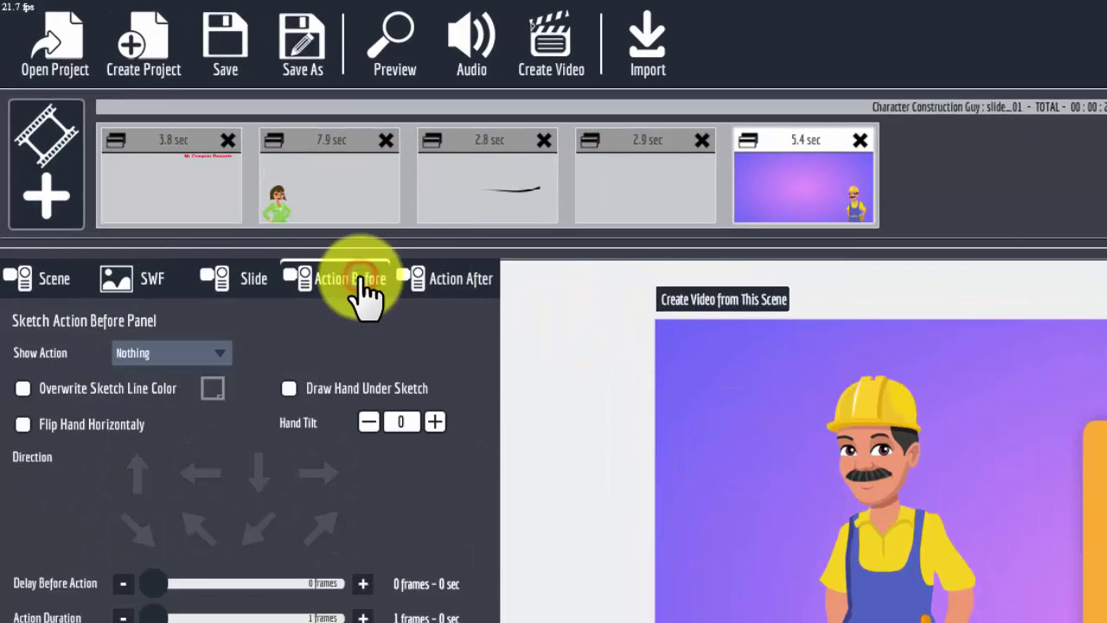
{"action": "left_click", "coordinate": [169, 354]}
{"action": "left_click", "coordinate": [161, 452]}
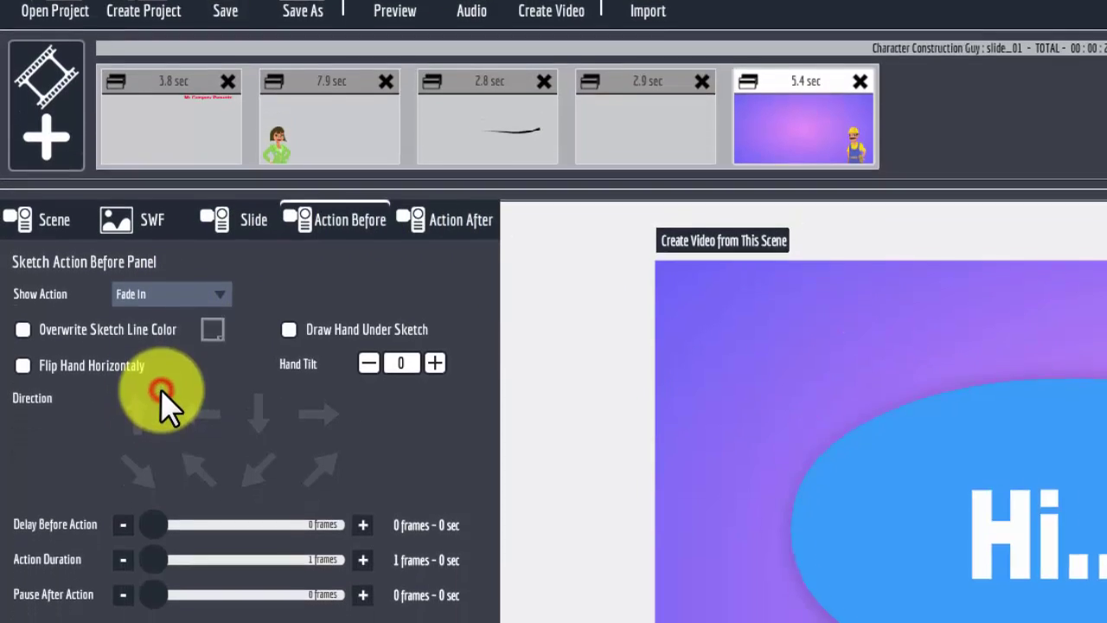
{"action": "left_click", "coordinate": [152, 559]}
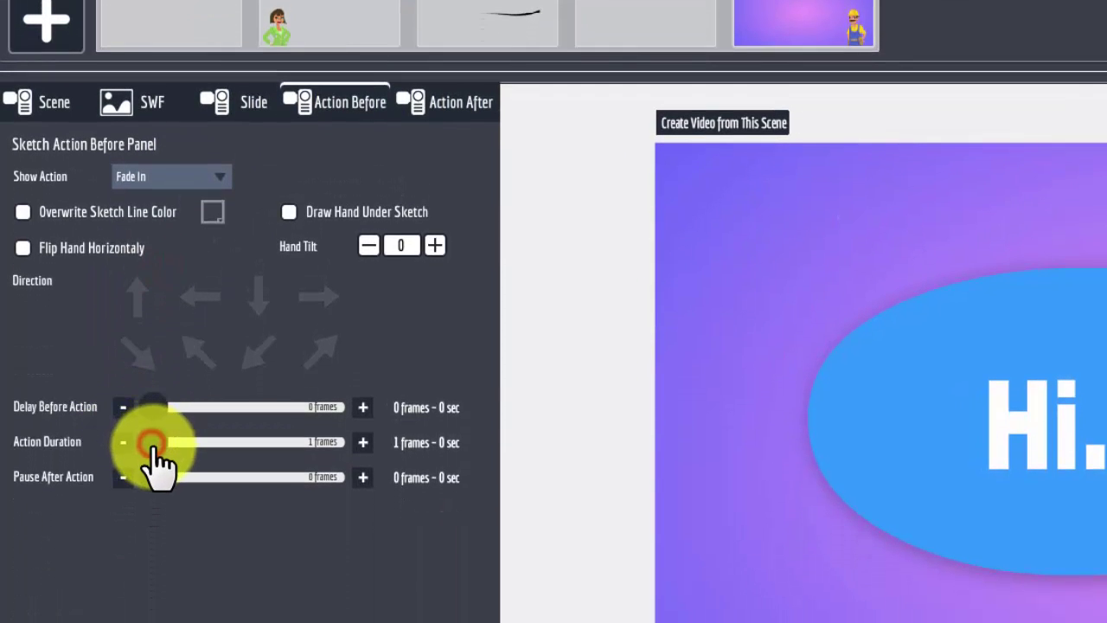
{"action": "left_click_drag", "start_coordinate": [153, 447], "coordinate": [176, 474]}
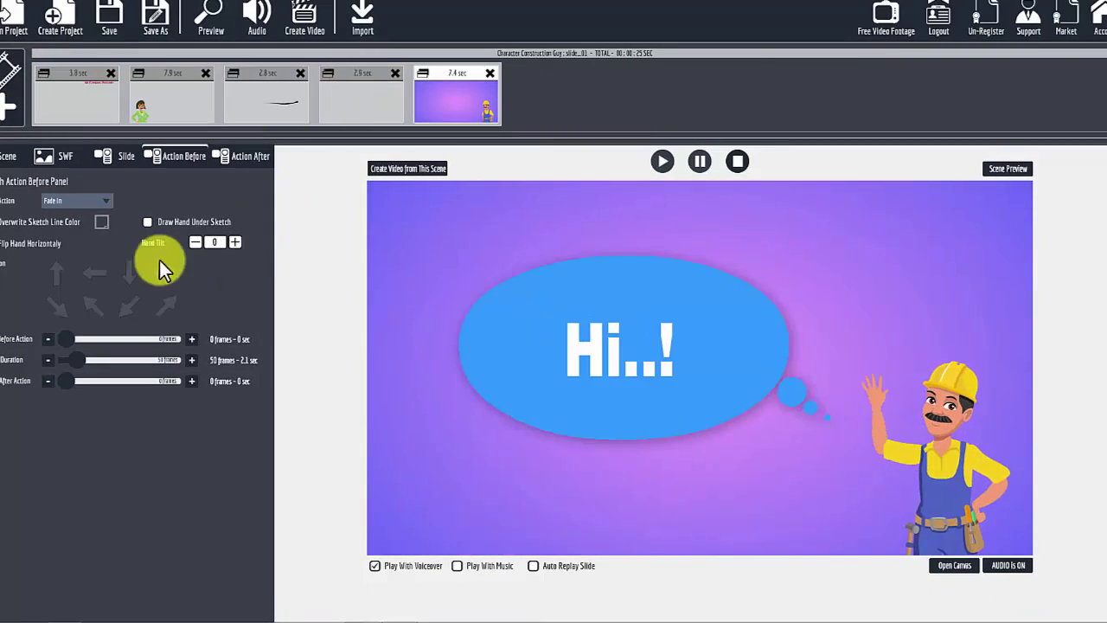
{"action": "left_click", "coordinate": [485, 123]}
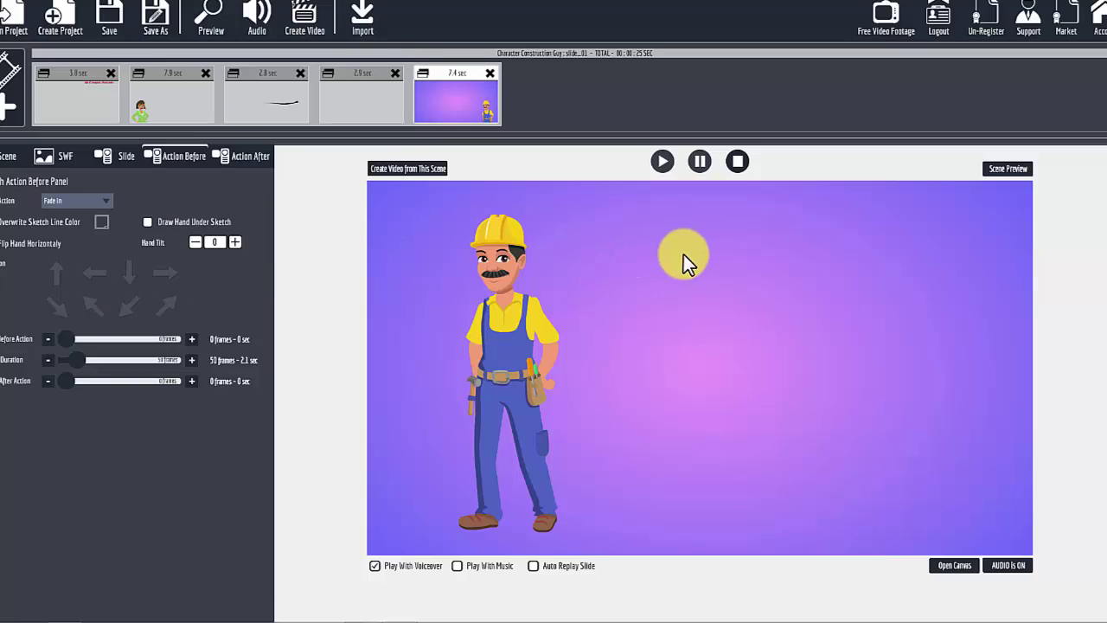
{"action": "left_click", "coordinate": [1012, 173]}
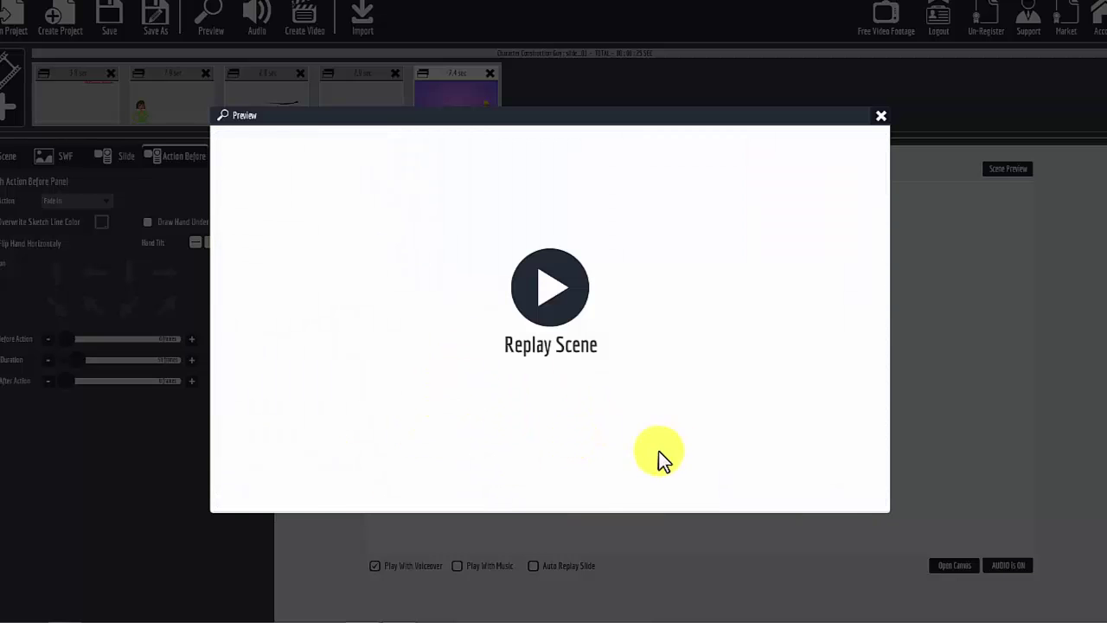
{"action": "left_click", "coordinate": [881, 117]}
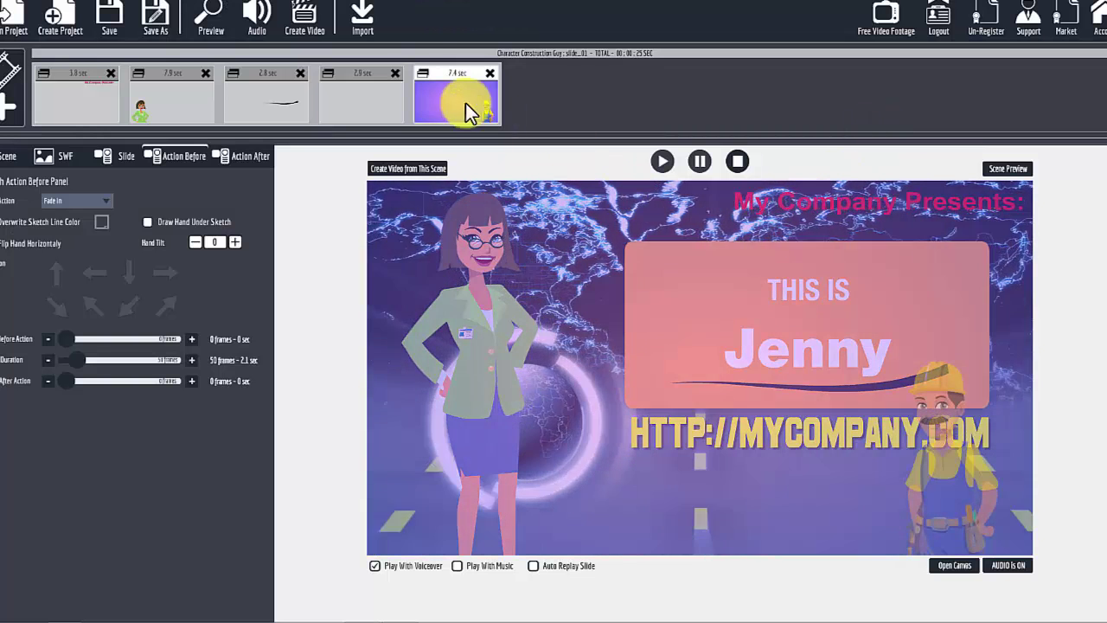
- Shorten the construction guy slide's fade-in duration to 15 frames and preview the scene again
{"action": "left_click", "coordinate": [439, 73]}
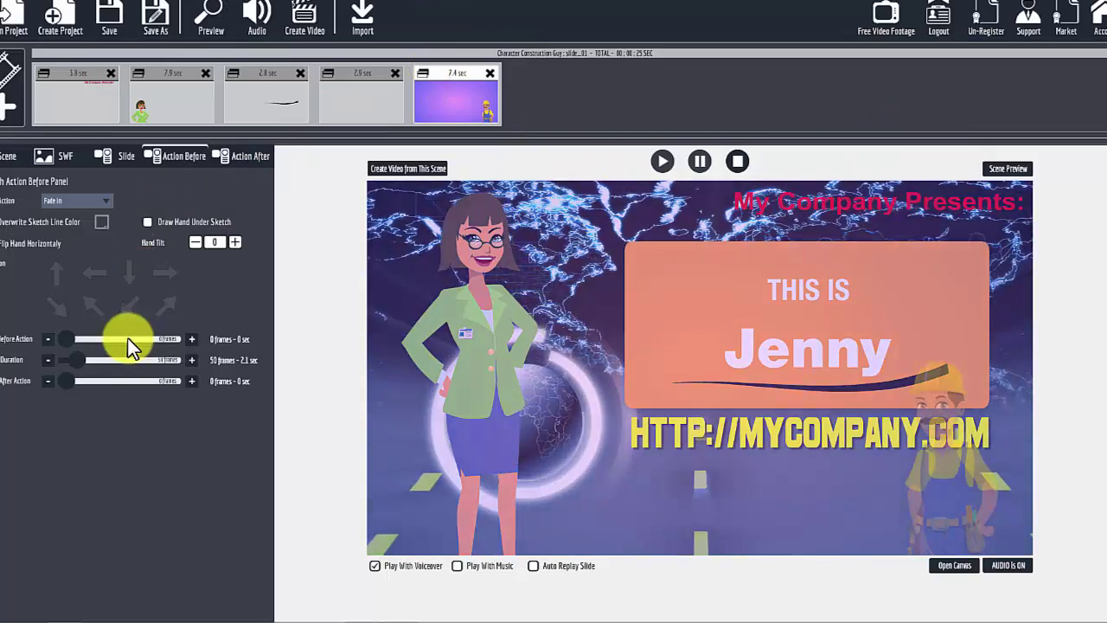
{"action": "mouse_move", "coordinate": [80, 372]}
{"action": "left_mouse_down"}
{"action": "mouse_move", "coordinate": [135, 350]}
{"action": "mouse_move", "coordinate": [86, 366]}
{"action": "left_mouse_up"}
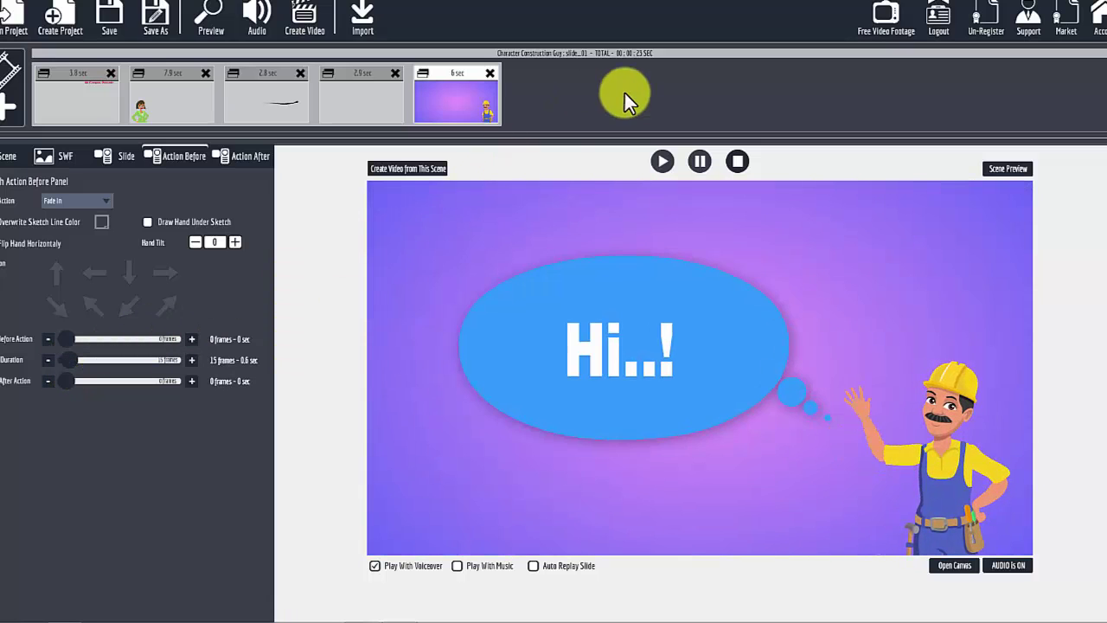
{"action": "left_click", "coordinate": [1003, 171]}
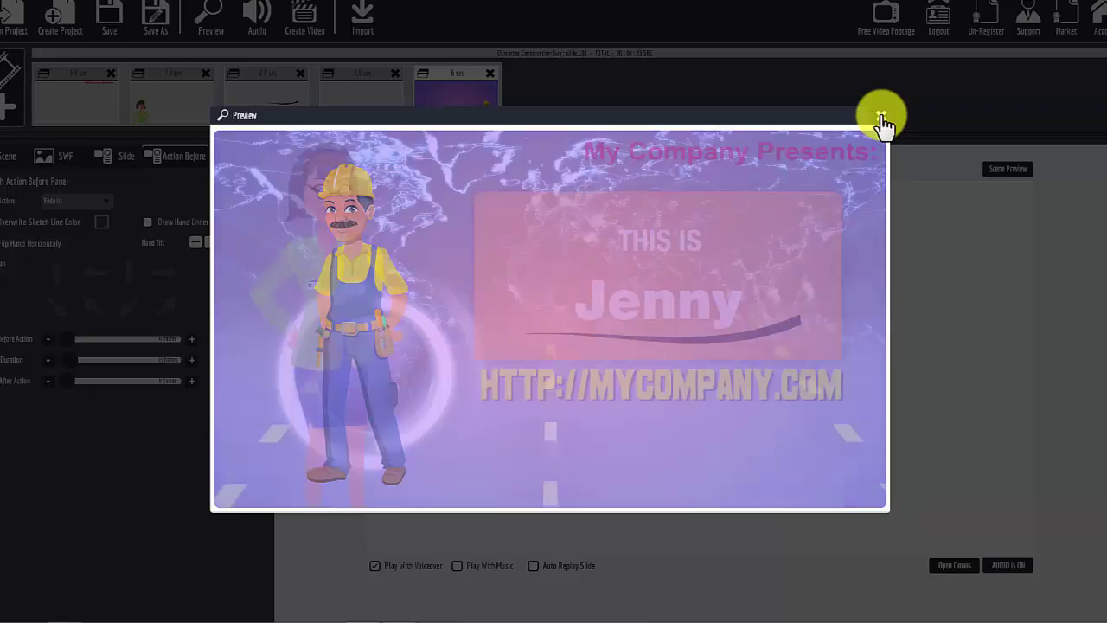
{"action": "left_click", "coordinate": [880, 118]}
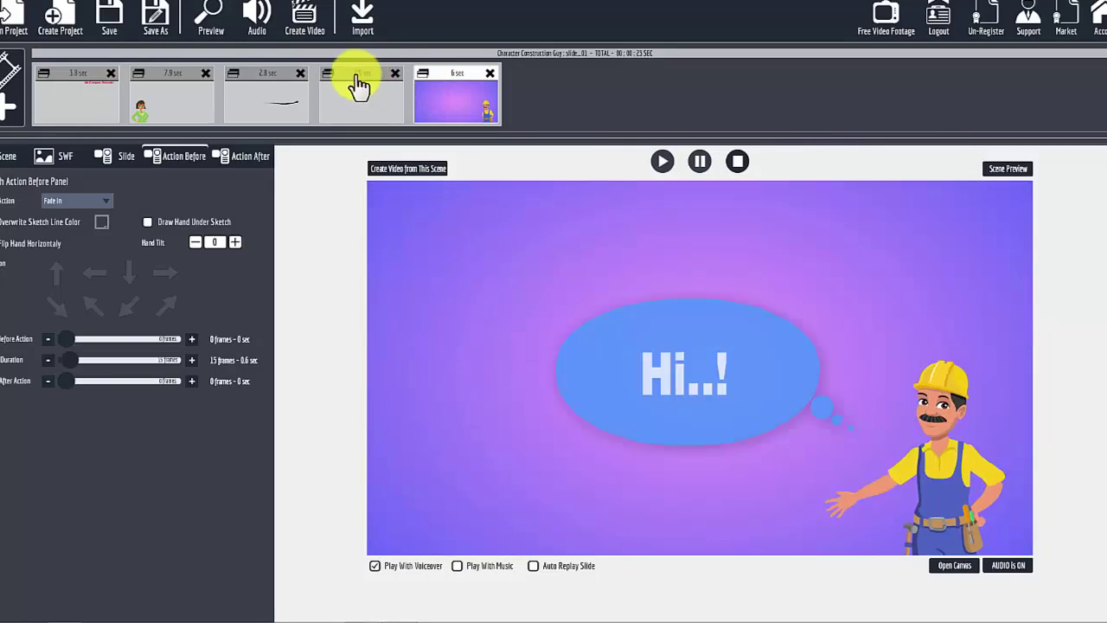
- Set the web address text's action-after duration to 25 frames and play the scene preview twice
{"action": "left_click", "coordinate": [358, 95]}
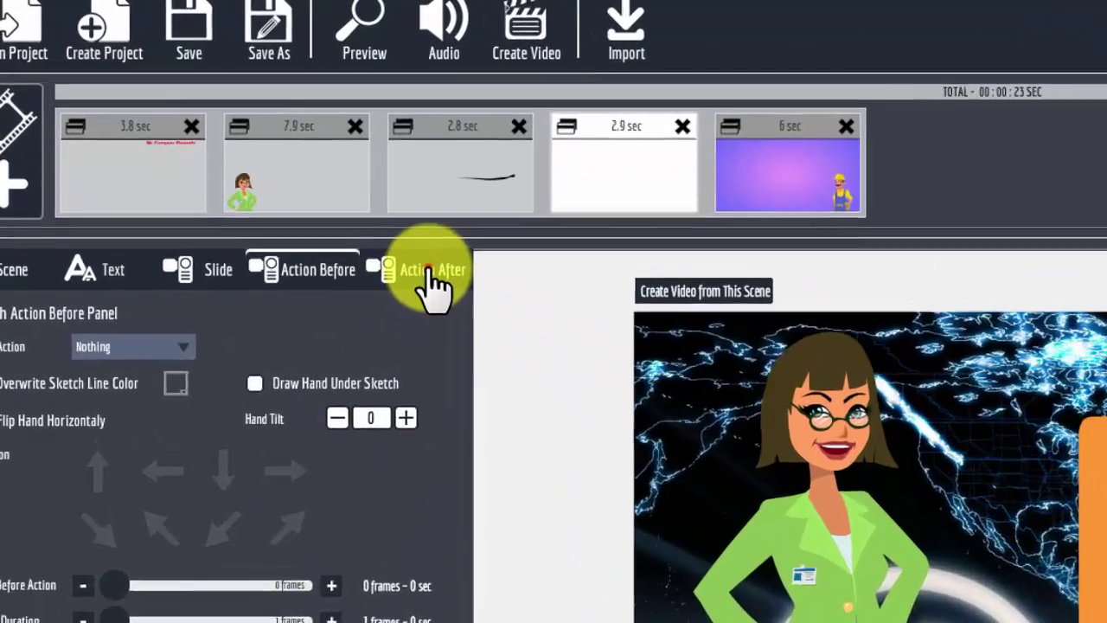
{"action": "left_click", "coordinate": [432, 277]}
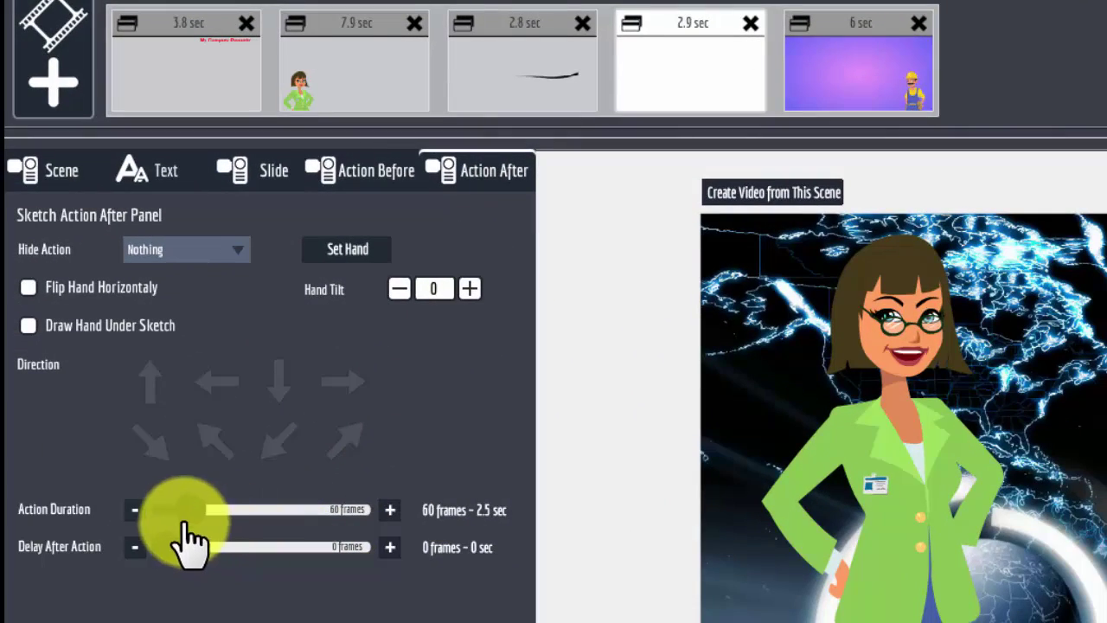
{"action": "left_click_drag", "start_coordinate": [183, 522], "coordinate": [176, 511]}
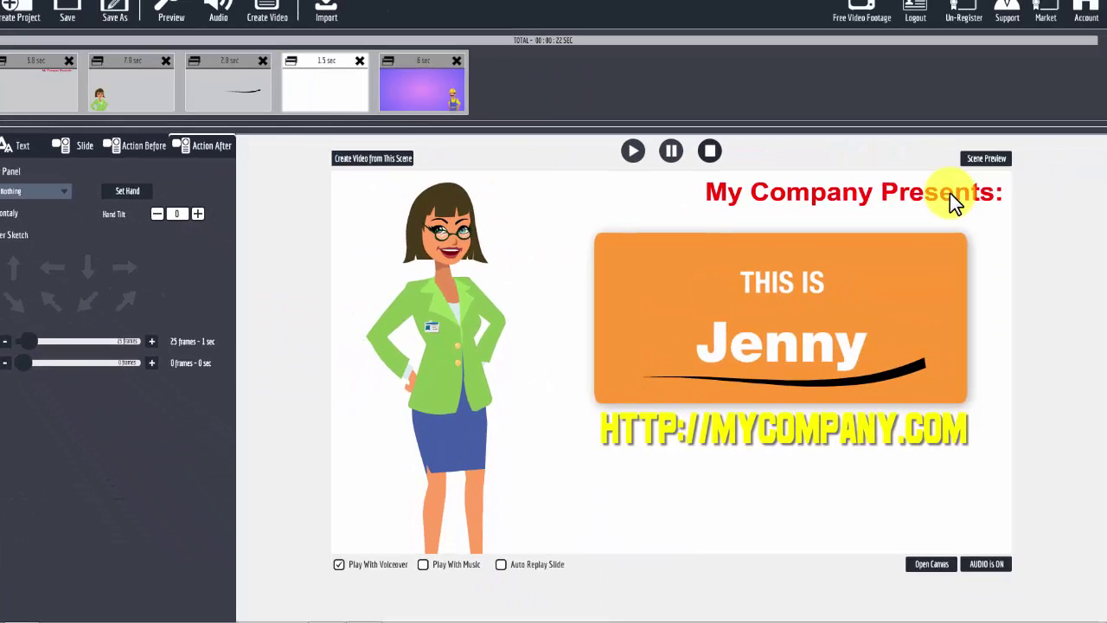
{"action": "left_click", "coordinate": [984, 163]}
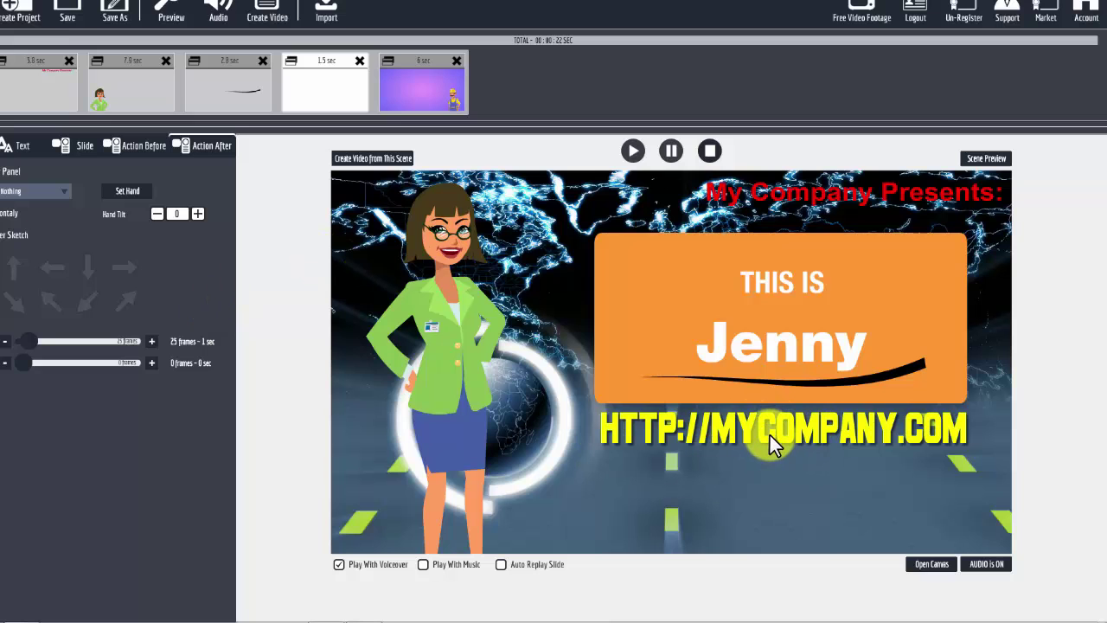
{"action": "left_click", "coordinate": [987, 159]}
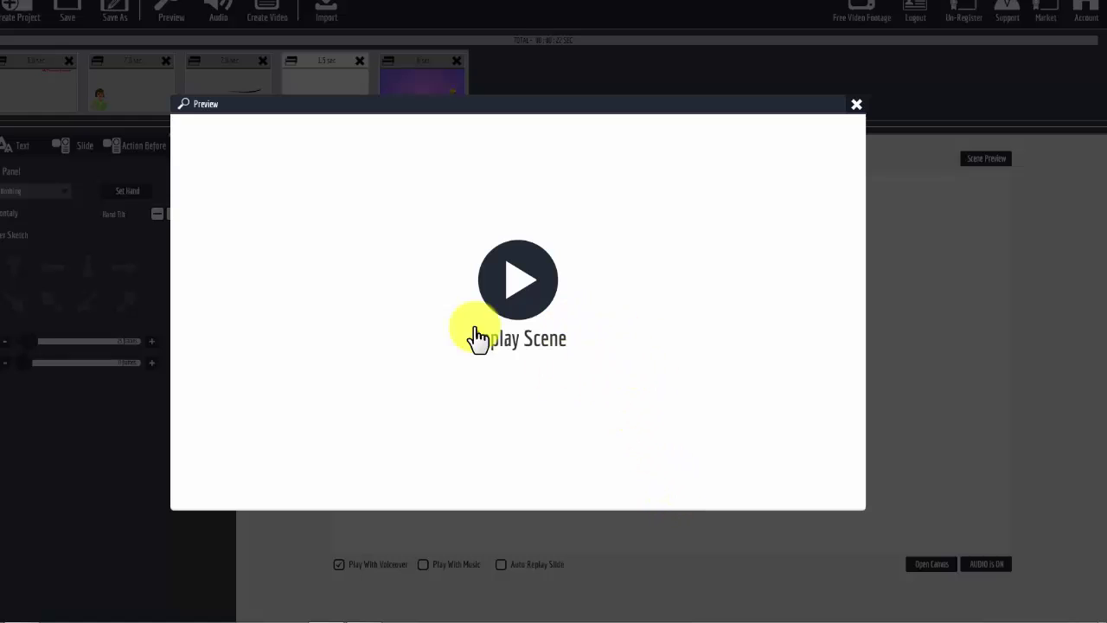
{"action": "left_click", "coordinate": [527, 291]}
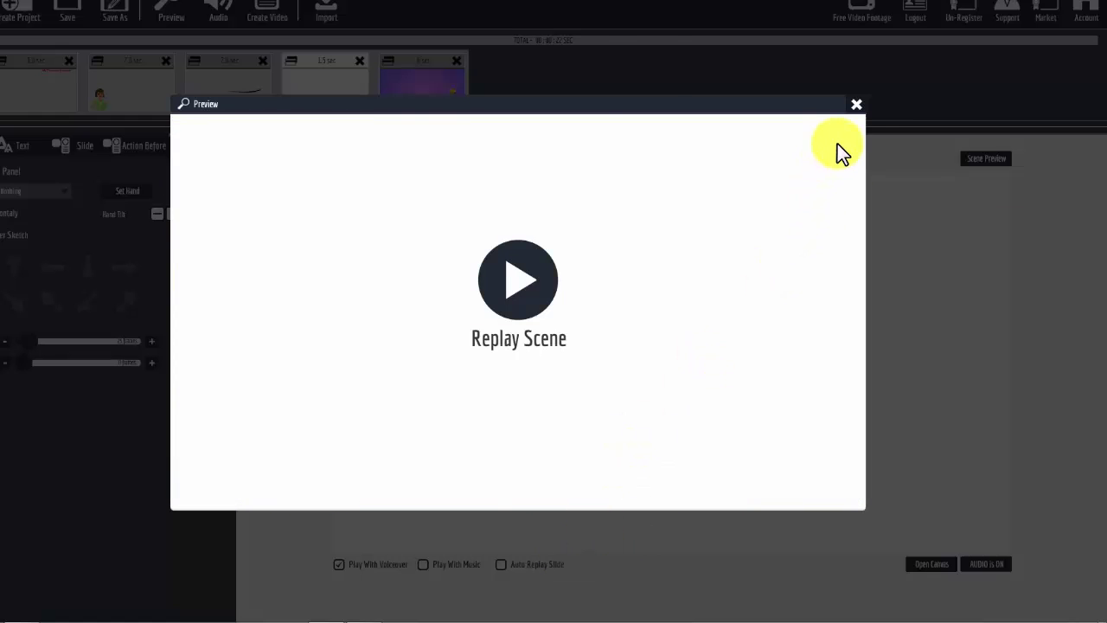
{"action": "left_click", "coordinate": [857, 105]}
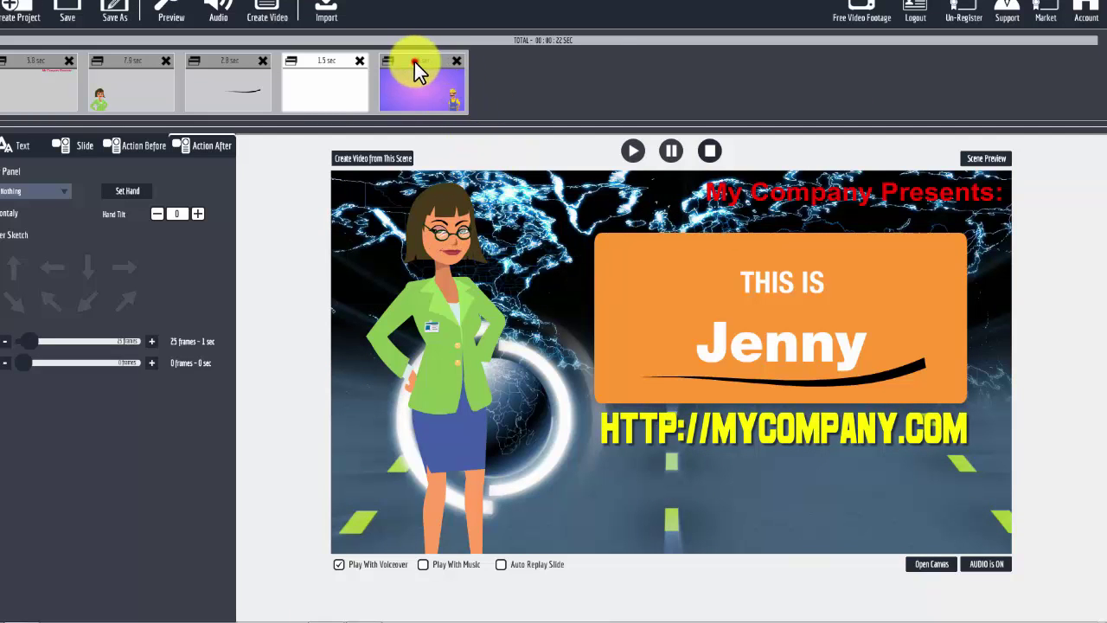
- Add the clock sketch image from the Personal Library to the canvas following the construction guy slide
{"action": "left_click", "coordinate": [415, 69]}
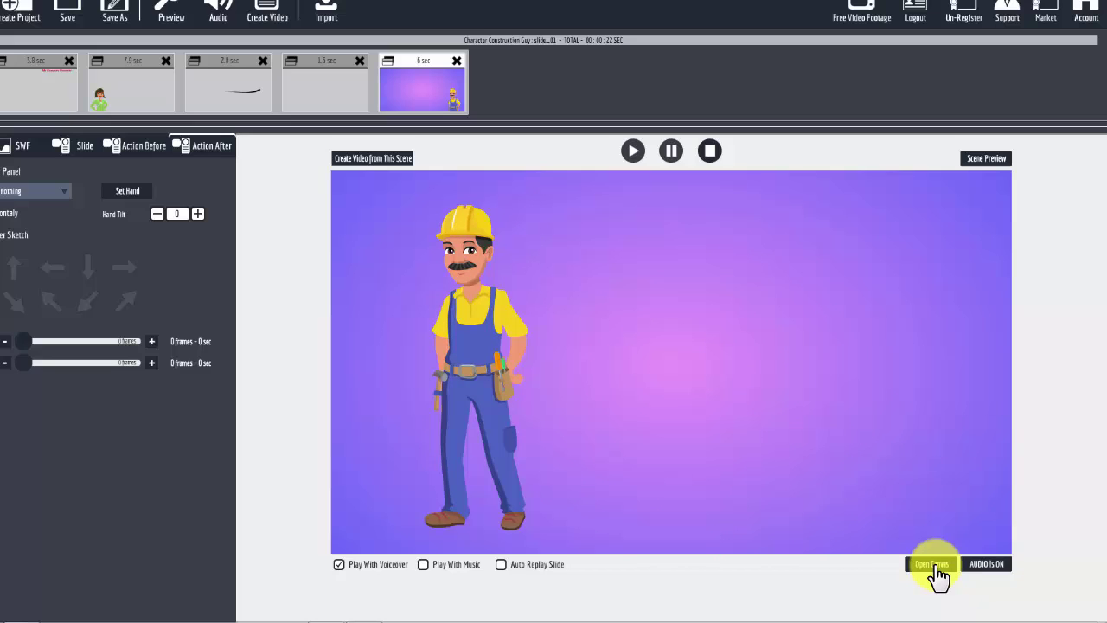
{"action": "left_click", "coordinate": [934, 567]}
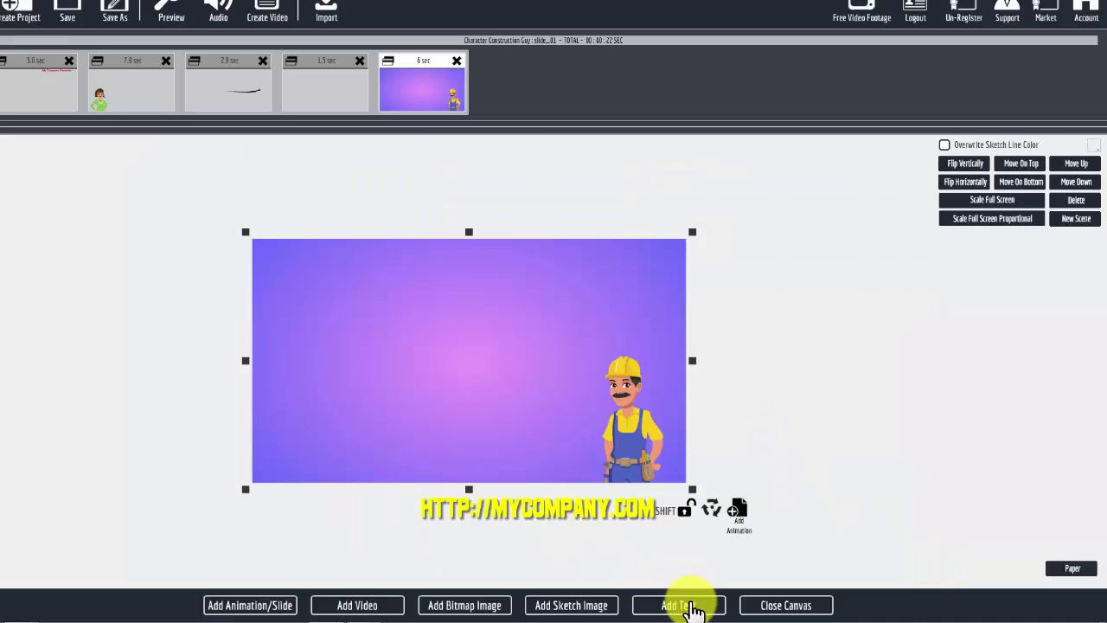
{"action": "left_click", "coordinate": [589, 605]}
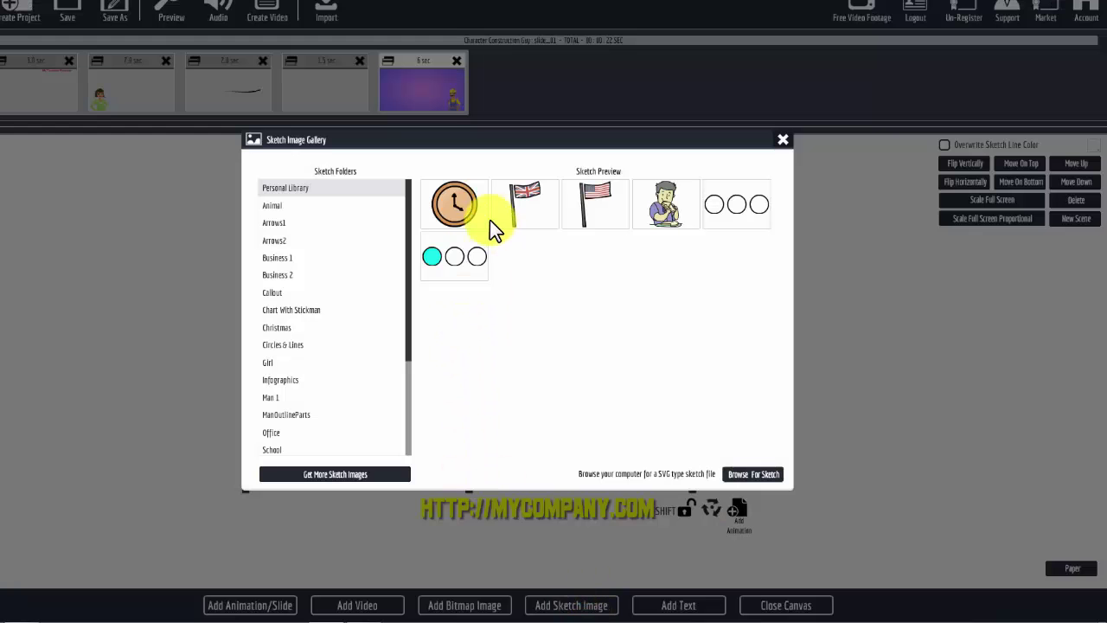
{"action": "left_click", "coordinate": [449, 203]}
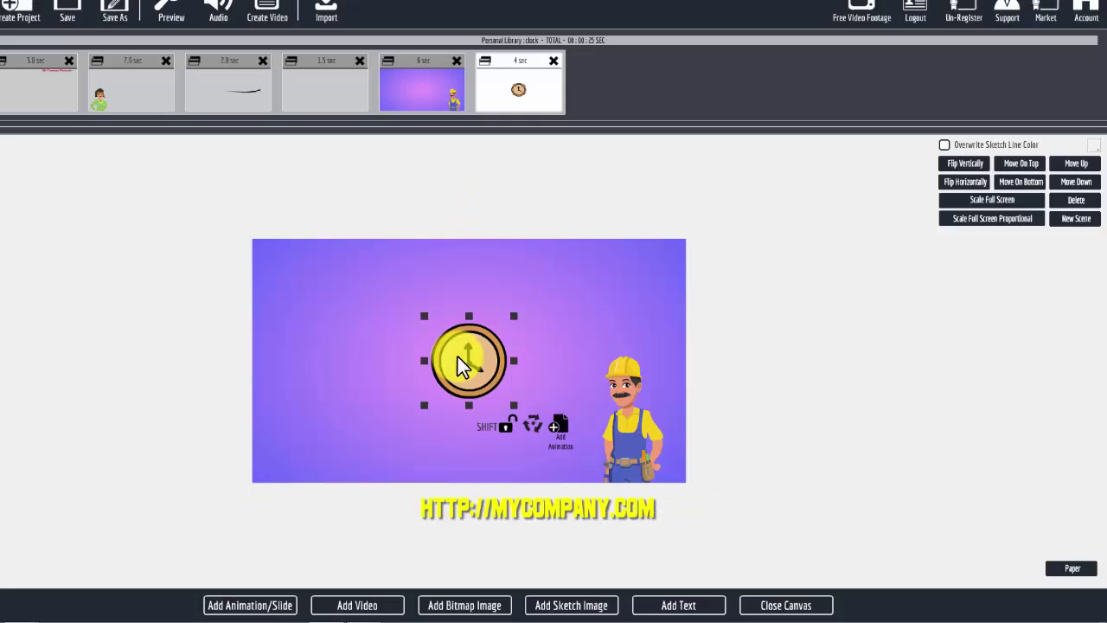
- Move the clock just outside the canvas's right edge and add an animation point with it enlarged over the construction guy
{"action": "left_click_drag", "start_coordinate": [458, 357], "coordinate": [729, 361]}
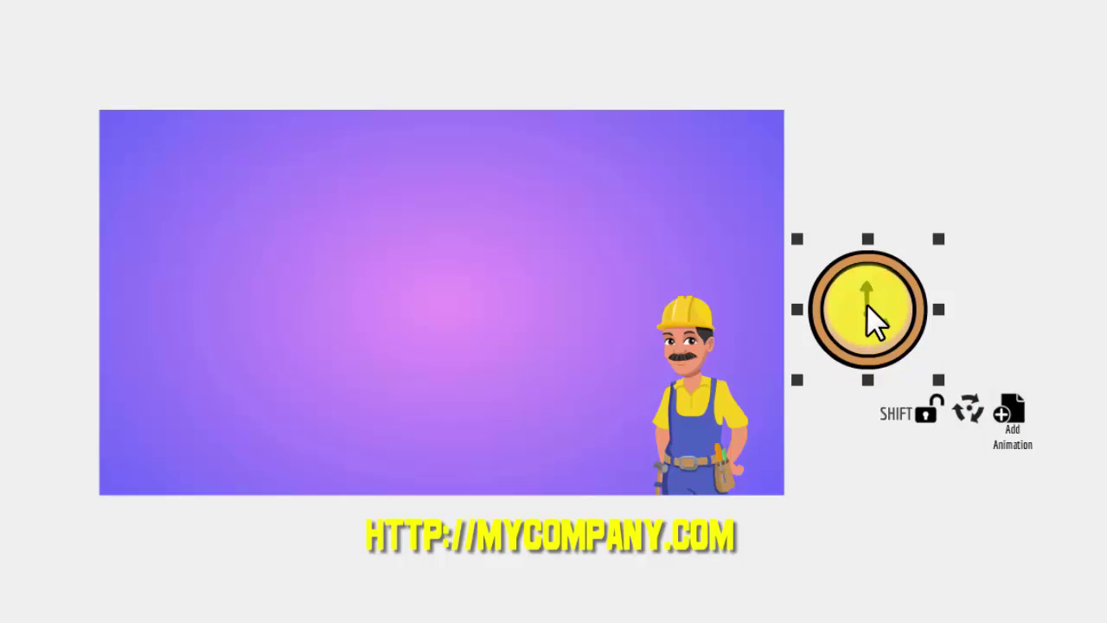
{"action": "left_click_drag", "start_coordinate": [861, 306], "coordinate": [890, 304]}
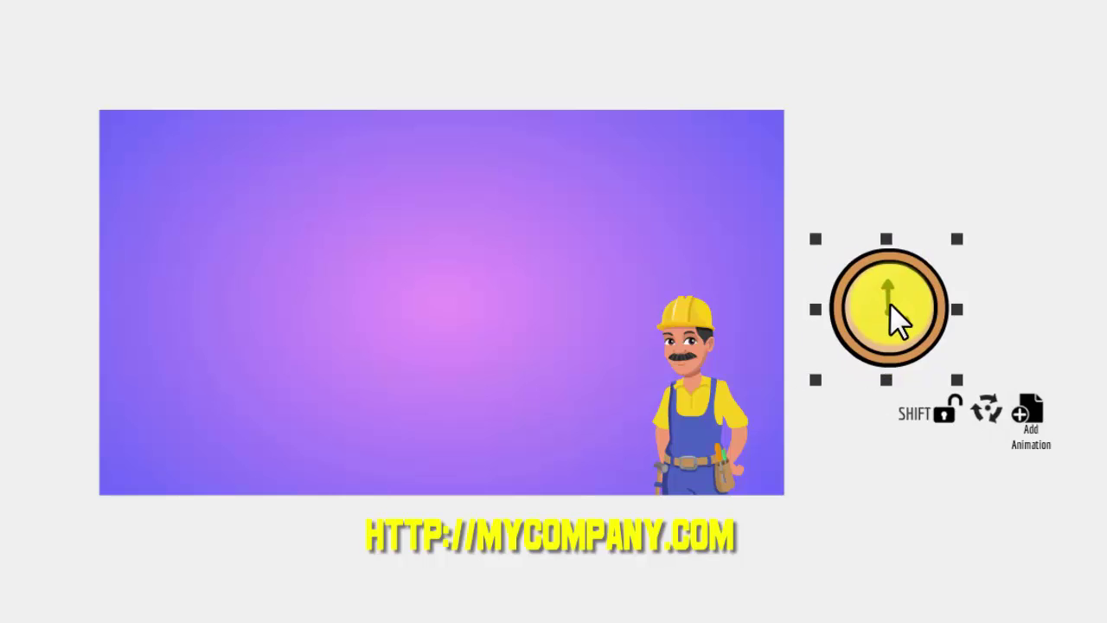
{"action": "left_click", "coordinate": [1037, 412]}
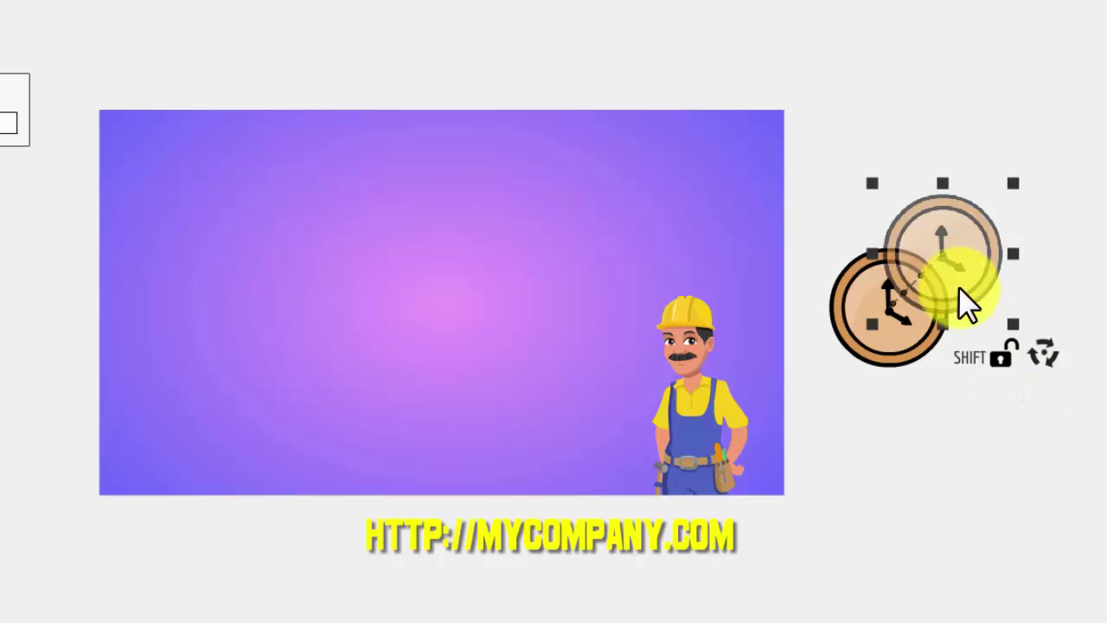
{"action": "left_click_drag", "start_coordinate": [948, 256], "coordinate": [665, 310]}
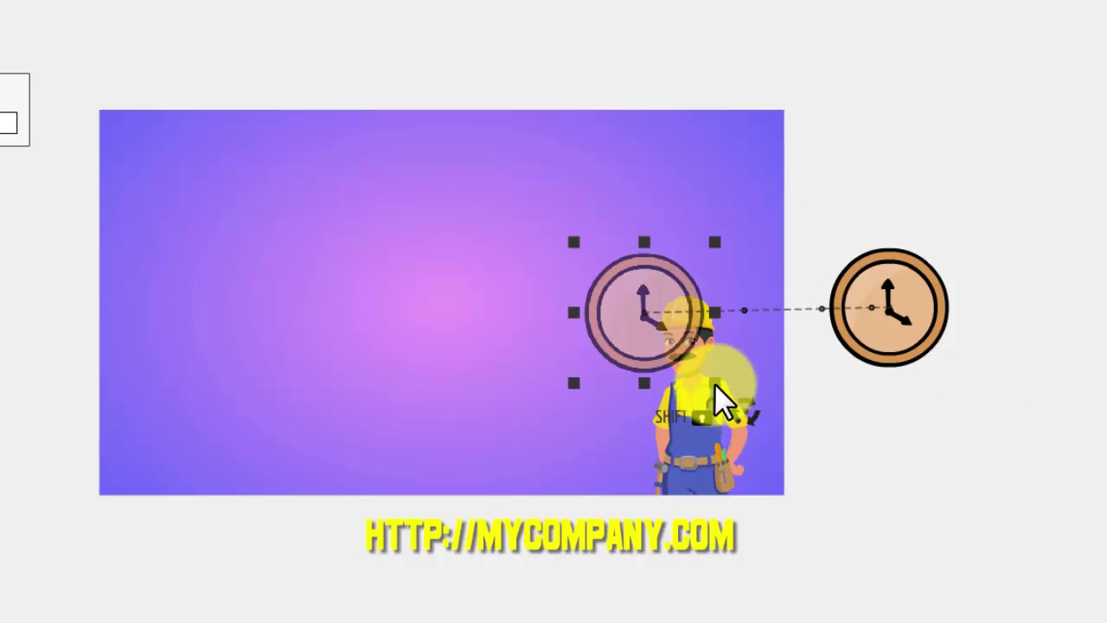
{"action": "left_click_drag", "start_coordinate": [715, 383], "coordinate": [769, 435]}
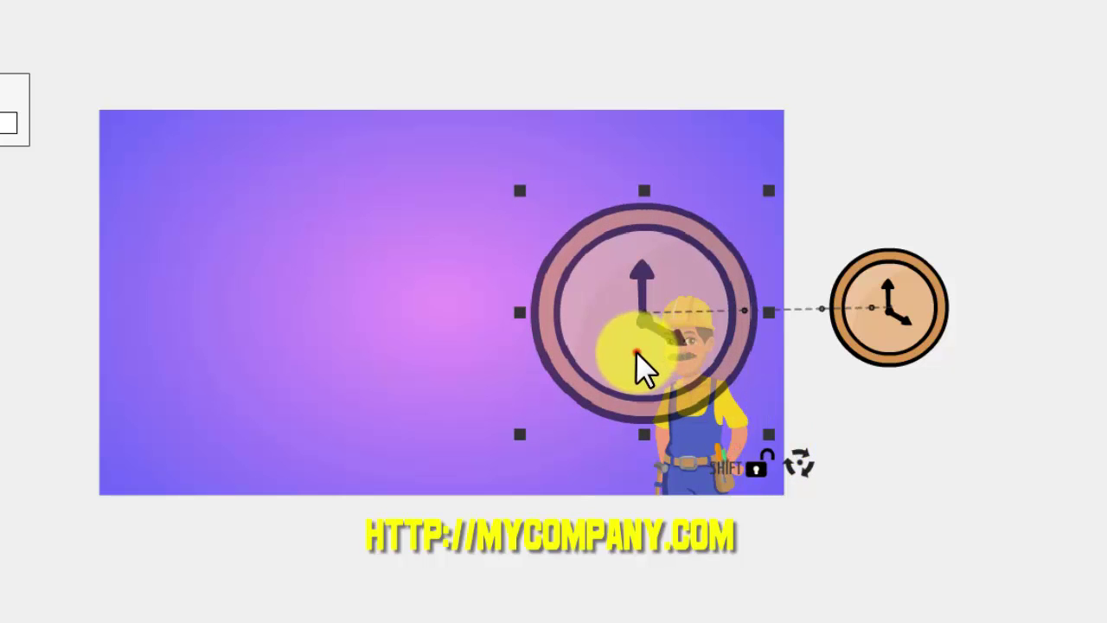
{"action": "left_click_drag", "start_coordinate": [636, 351], "coordinate": [634, 350]}
- Set the enlarged clock animation point's duration to 10 frames
{"action": "left_click", "coordinate": [891, 329]}
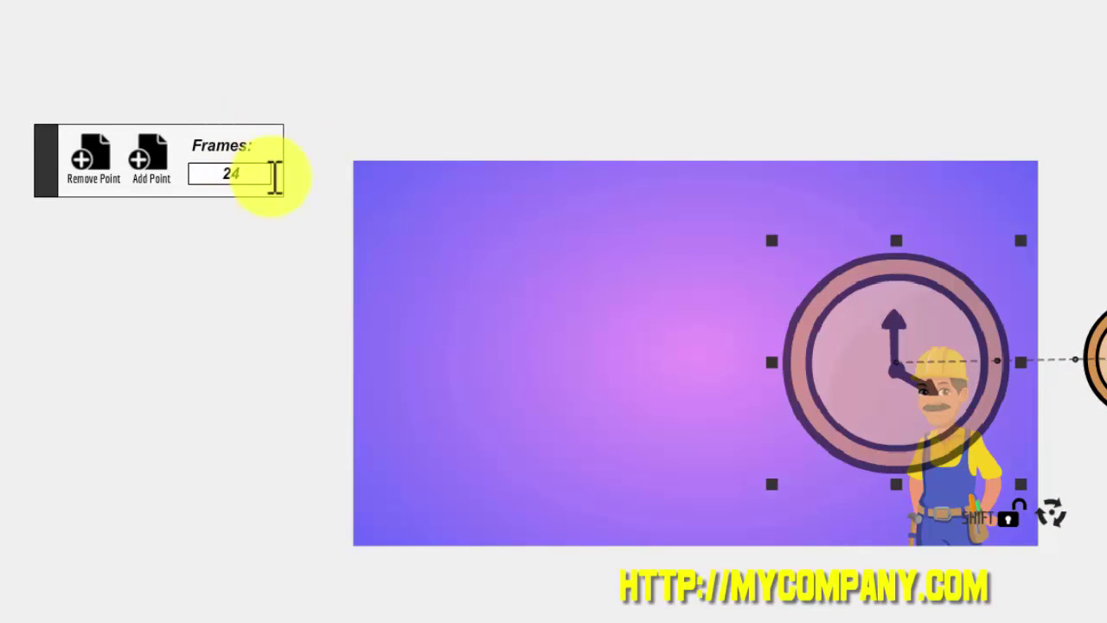
{"action": "left_click_drag", "start_coordinate": [248, 172], "coordinate": [220, 172]}
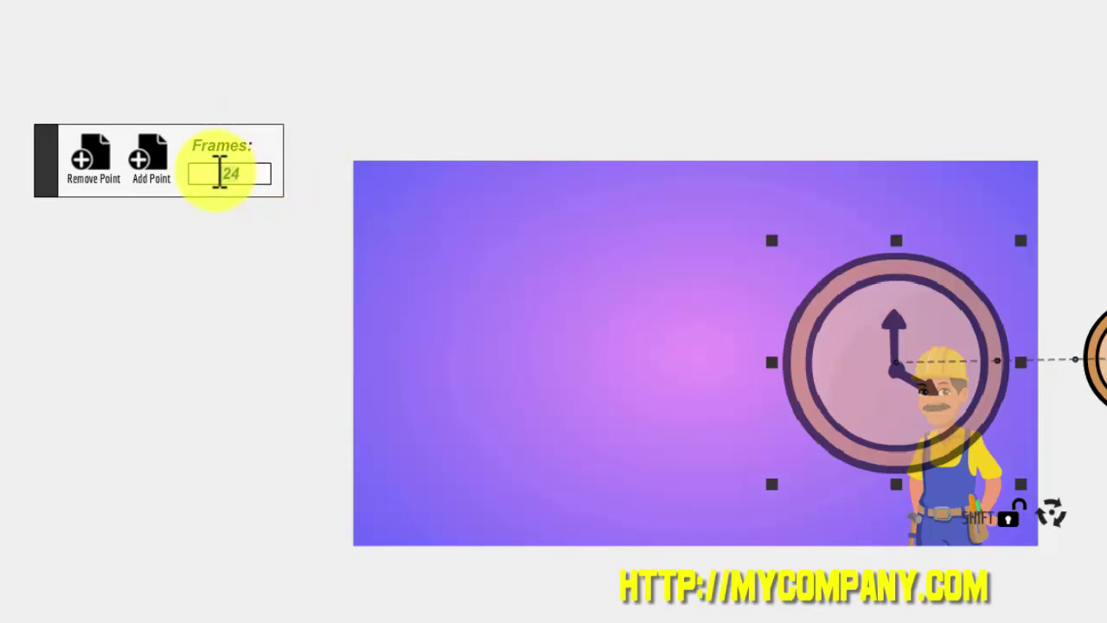
{"action": "type", "text": "10"}
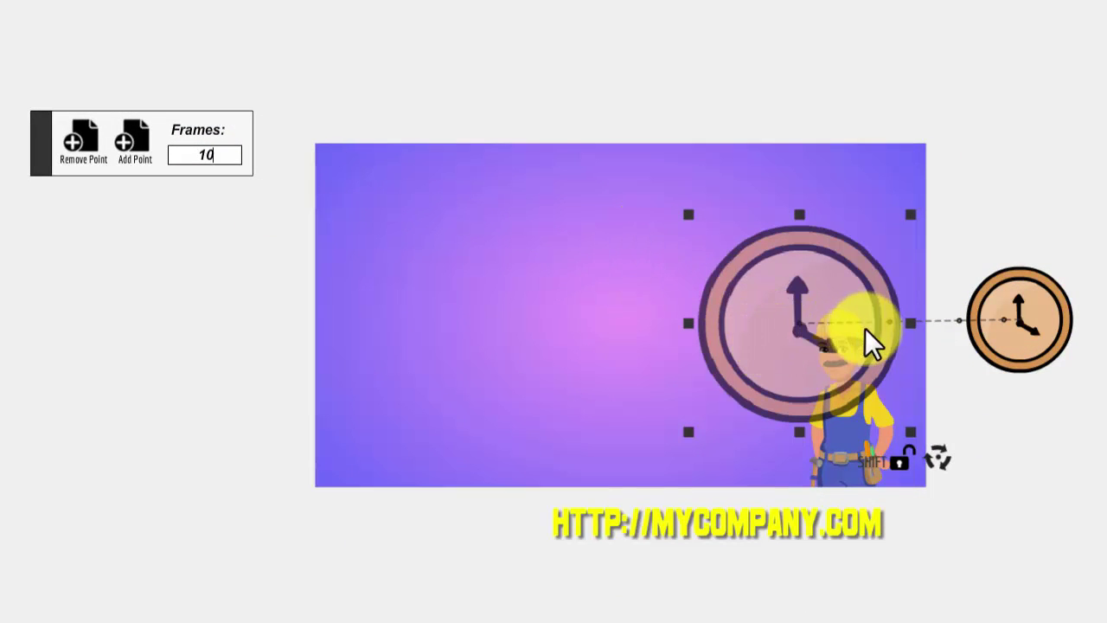
- Add another animation point with the clock flipped horizontally, align it over the enlarged clock and set it to 8 frames
{"action": "left_click", "coordinate": [136, 143]}
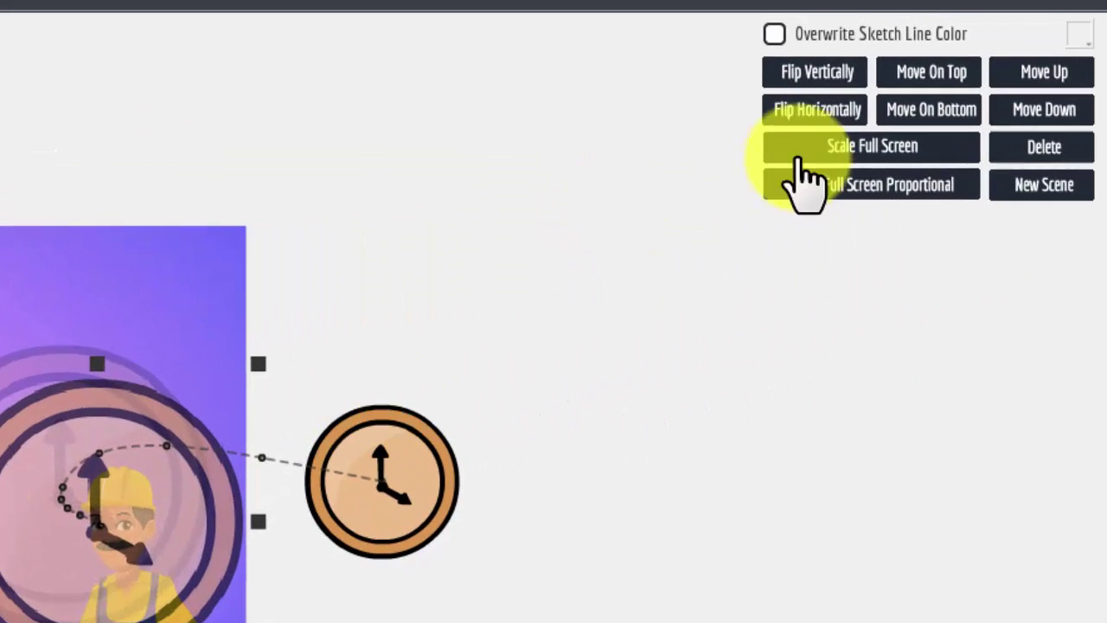
{"action": "left_click", "coordinate": [841, 111]}
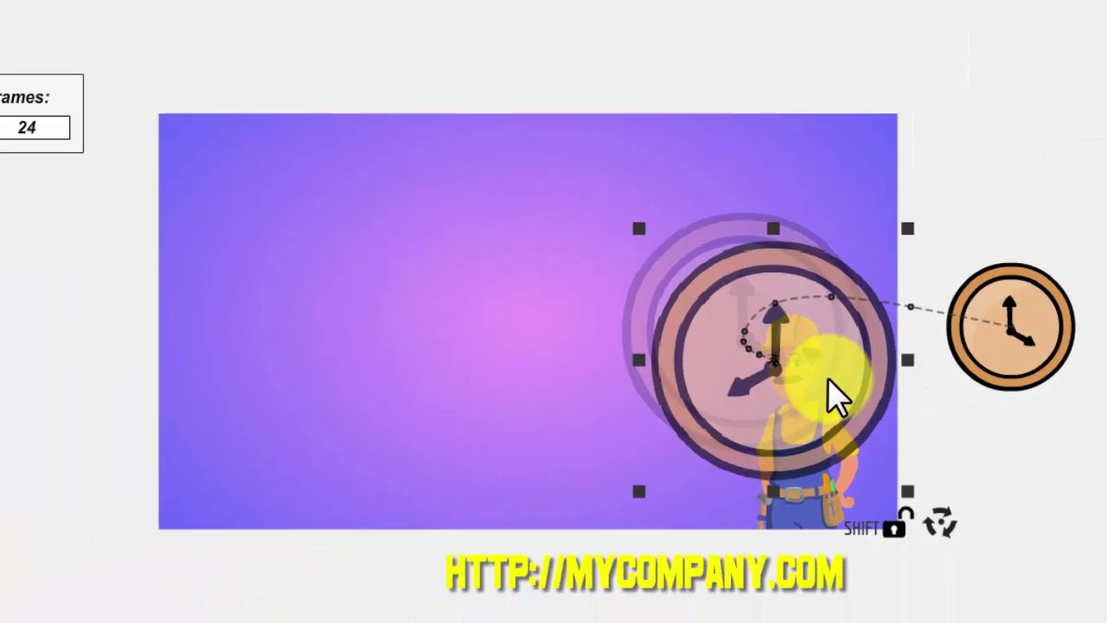
{"action": "left_click_drag", "start_coordinate": [829, 397], "coordinate": [798, 349]}
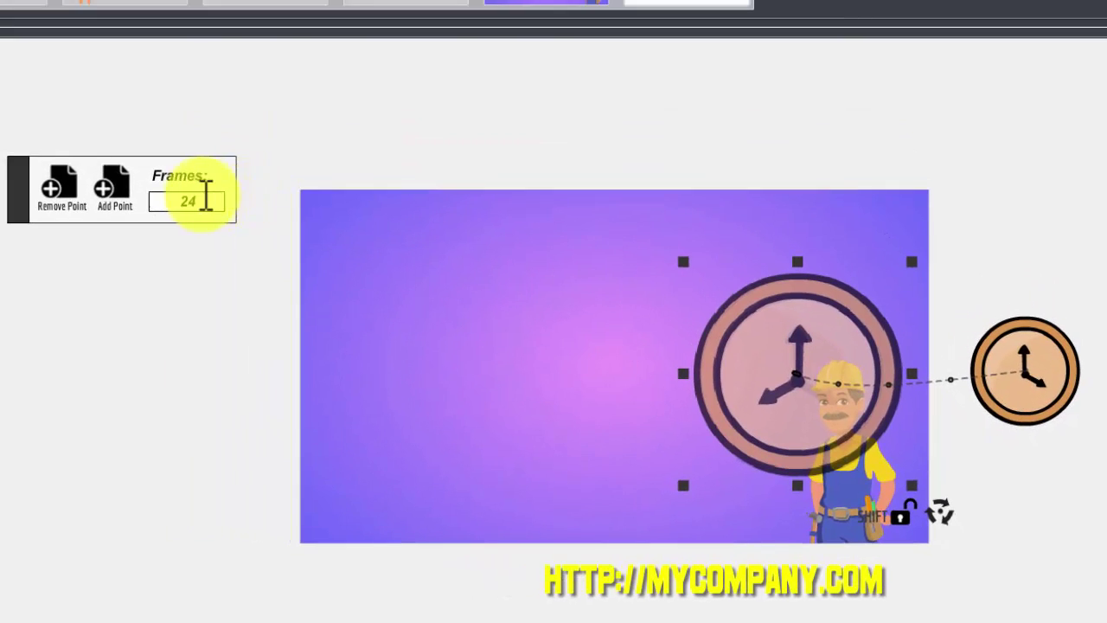
{"action": "left_click_drag", "start_coordinate": [201, 201], "coordinate": [182, 200]}
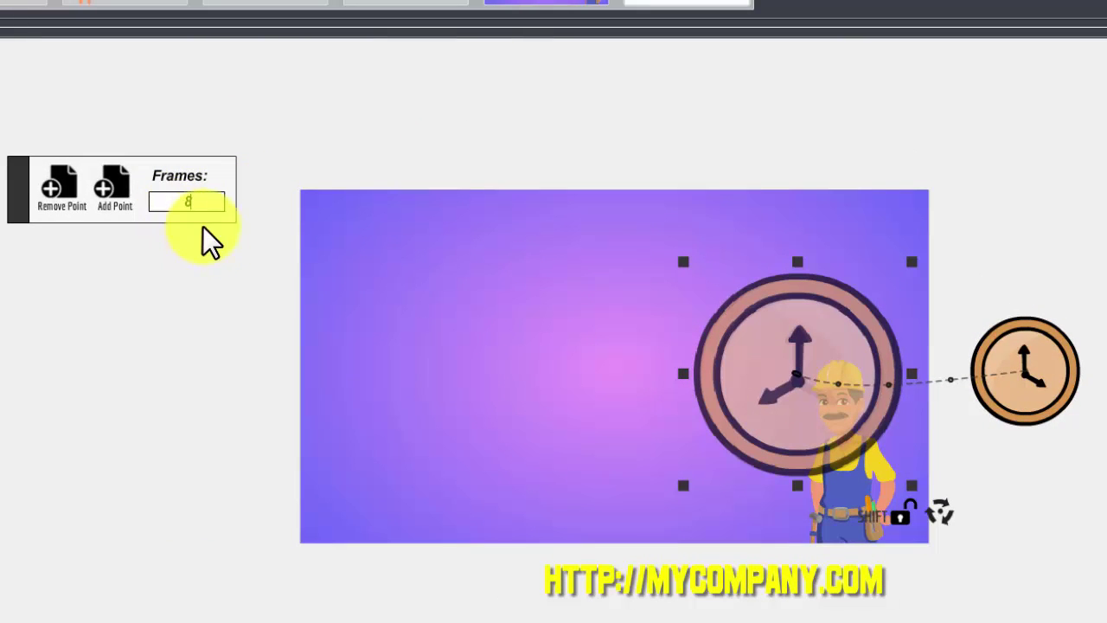
- Add a final animation point with the clock shrunk in the upper-right corner above the construction guy, and close the canvas
{"action": "left_click", "coordinate": [114, 185]}
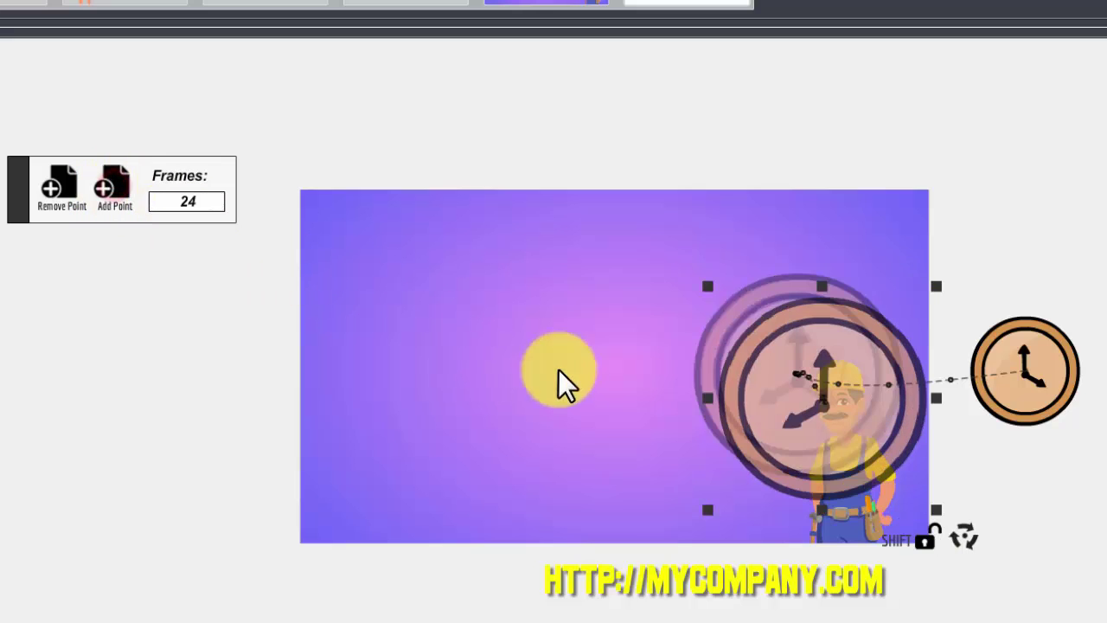
{"action": "left_click_drag", "start_coordinate": [832, 431], "coordinate": [771, 399]}
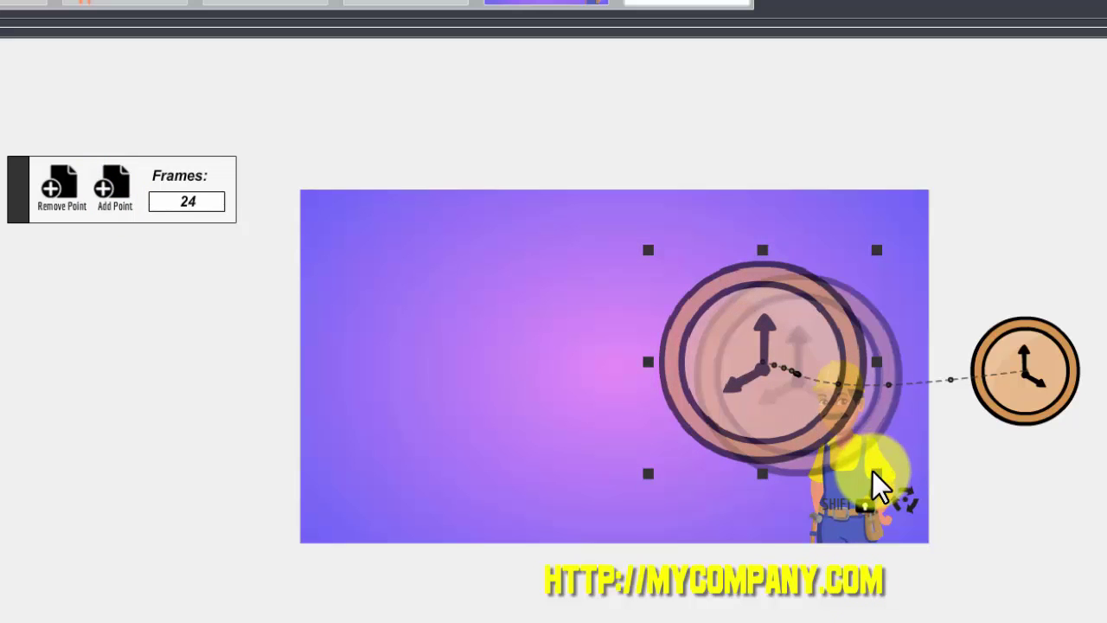
{"action": "left_click_drag", "start_coordinate": [874, 467], "coordinate": [859, 265]}
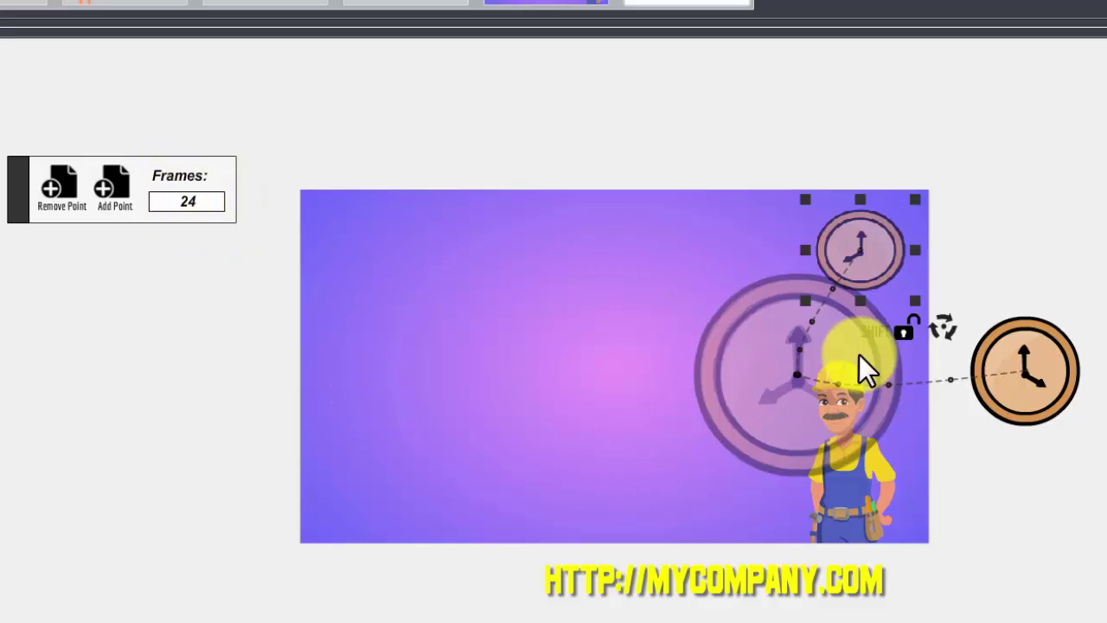
{"action": "left_click", "coordinate": [920, 613]}
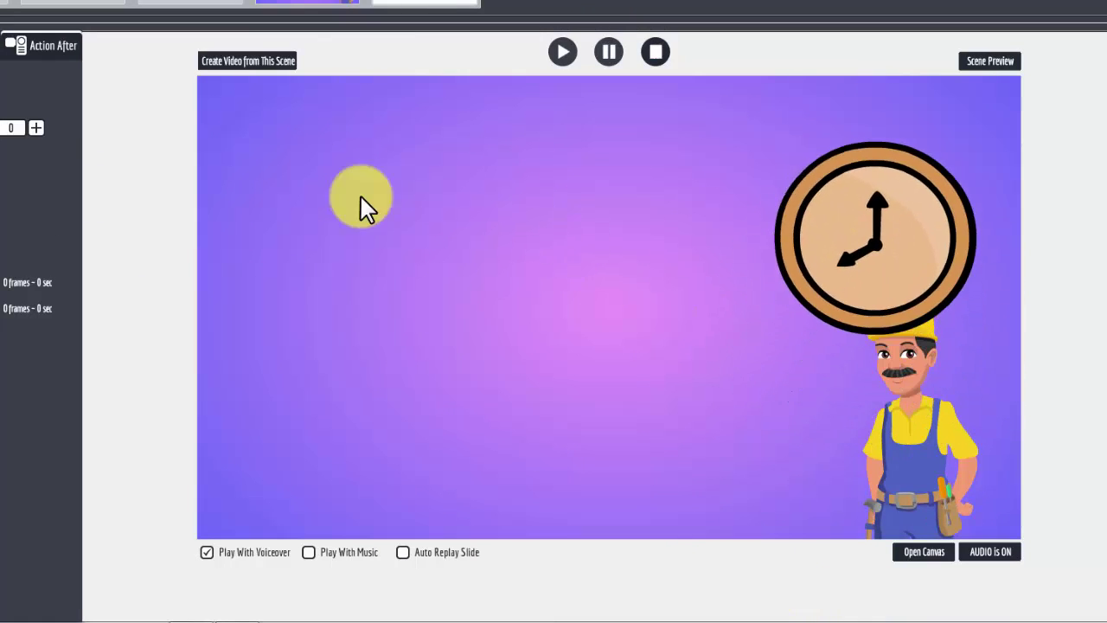
- Set the clock's action before to Nothing with a duration of 1 frame, and play the slide
{"action": "left_click", "coordinate": [148, 141]}
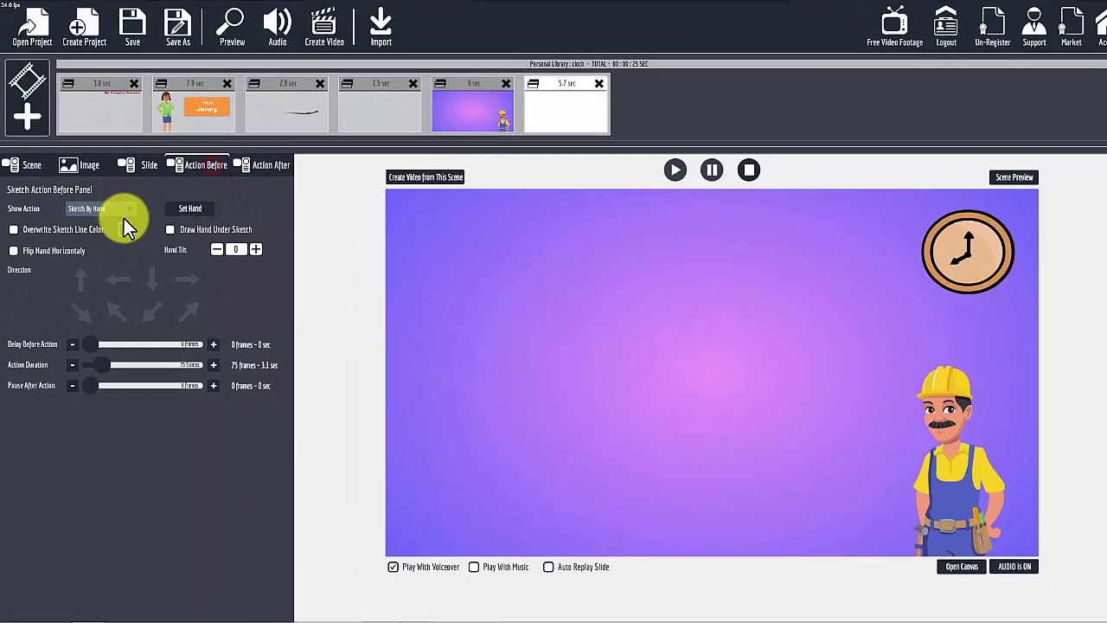
{"action": "left_click", "coordinate": [102, 210]}
{"action": "left_click", "coordinate": [95, 223]}
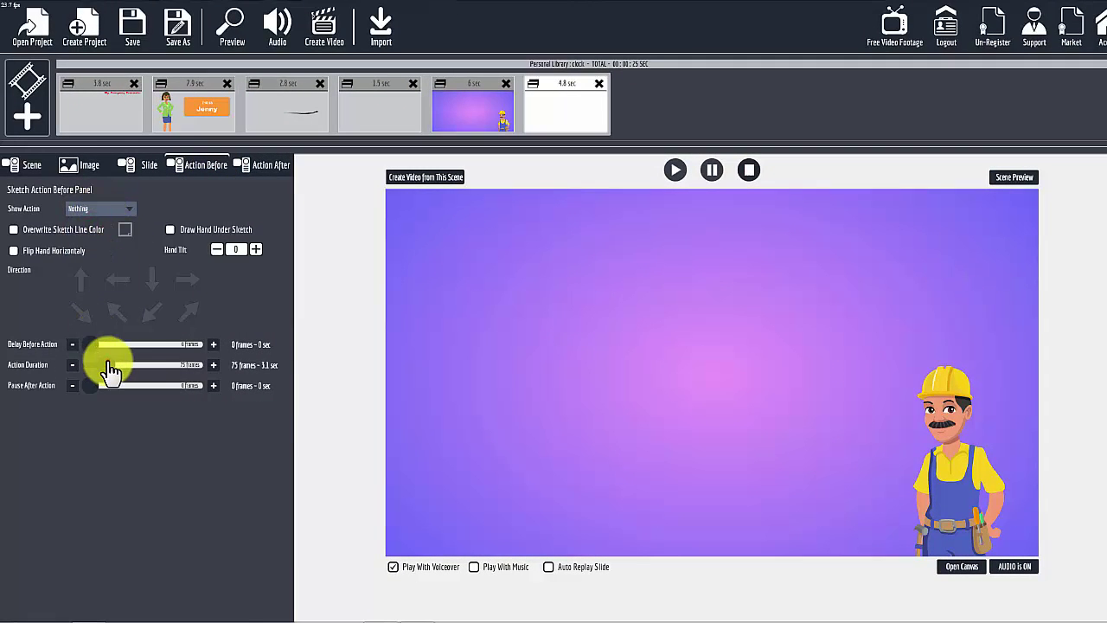
{"action": "left_click_drag", "start_coordinate": [109, 366], "coordinate": [57, 381]}
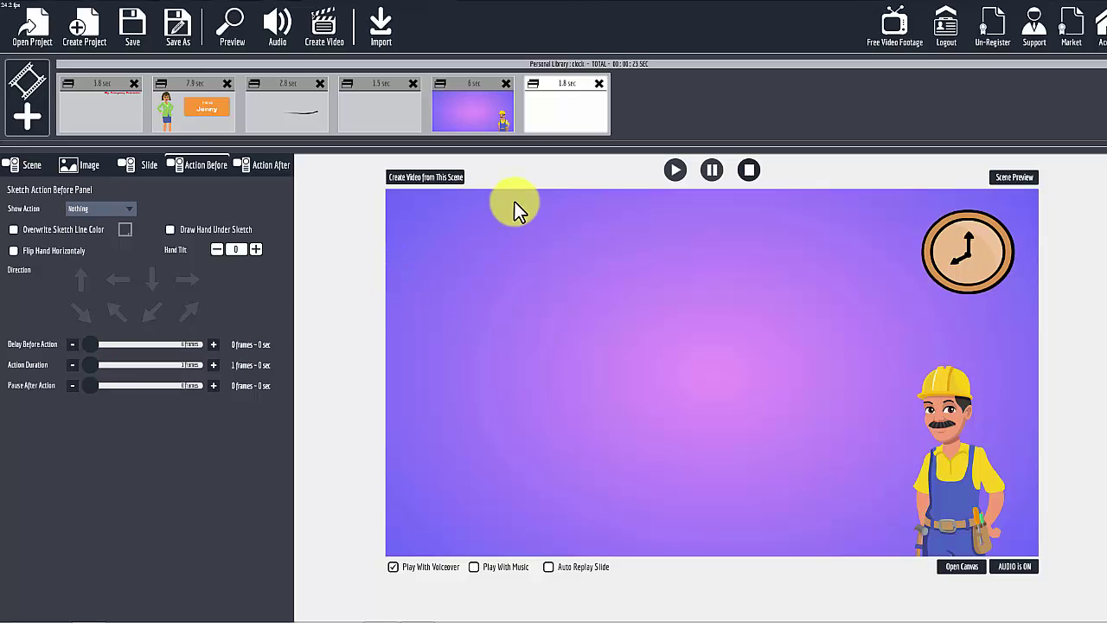
{"action": "left_click", "coordinate": [675, 173]}
{"action": "left_click", "coordinate": [677, 170]}
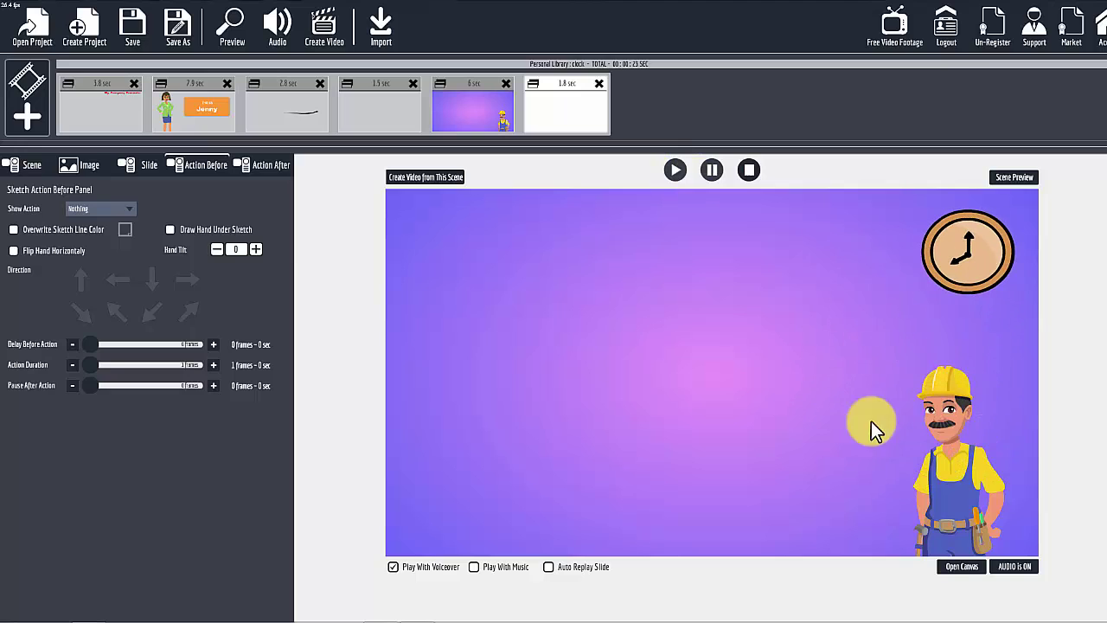
- Reopen the canvas, try the flipped clock point farther toward the middle, and return it over the enlarged clock
{"action": "left_click", "coordinate": [971, 566]}
{"action": "left_click", "coordinate": [626, 387]}
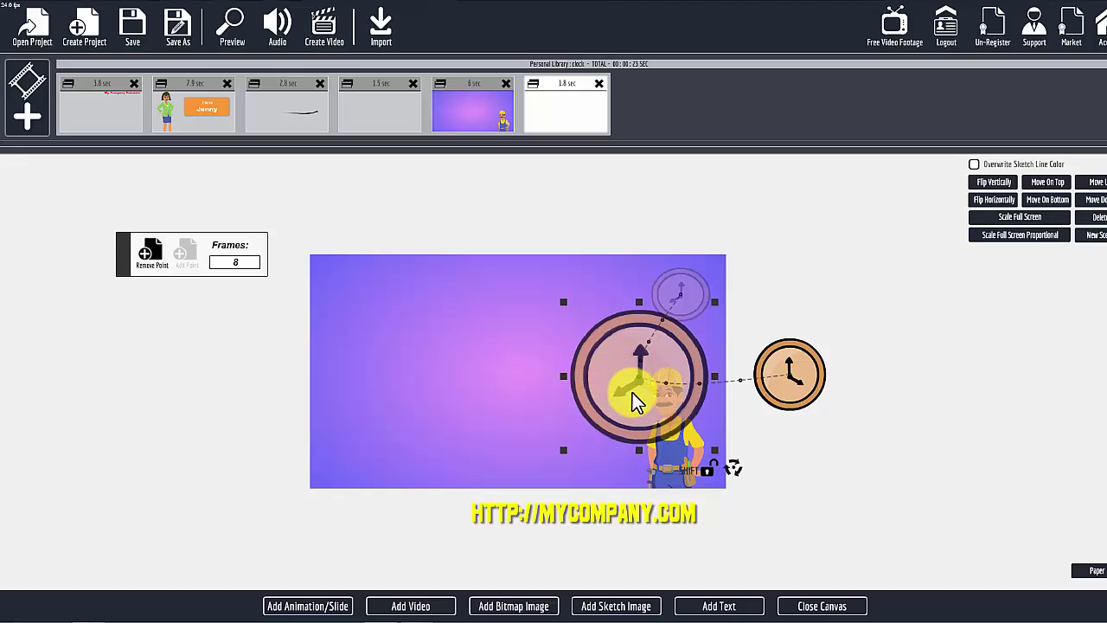
{"action": "left_click_drag", "start_coordinate": [632, 390], "coordinate": [538, 394]}
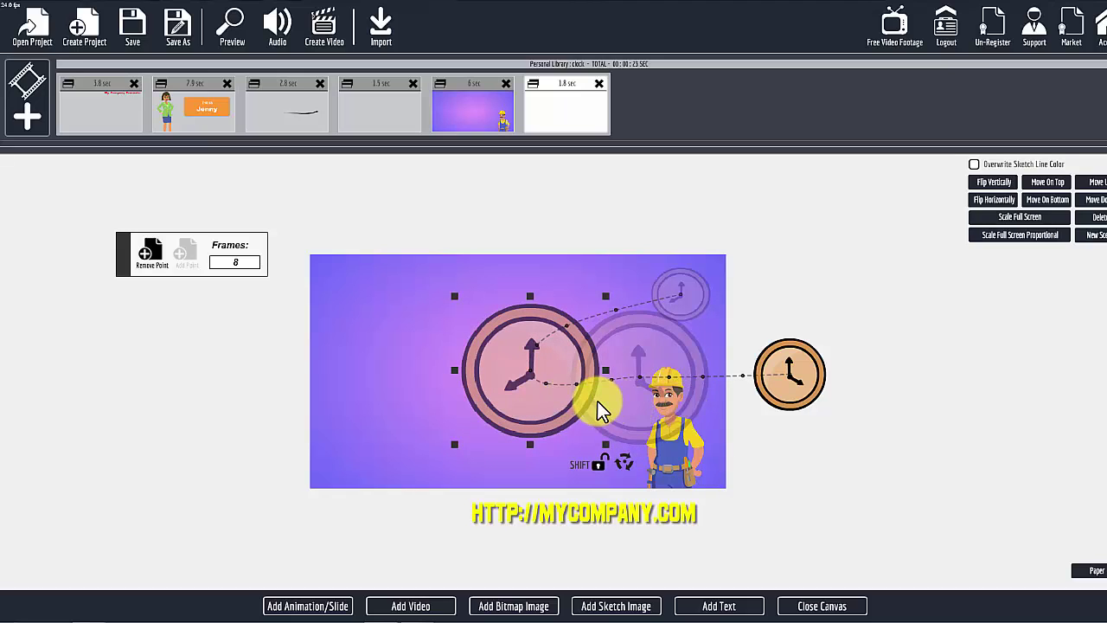
{"action": "left_click", "coordinate": [626, 399]}
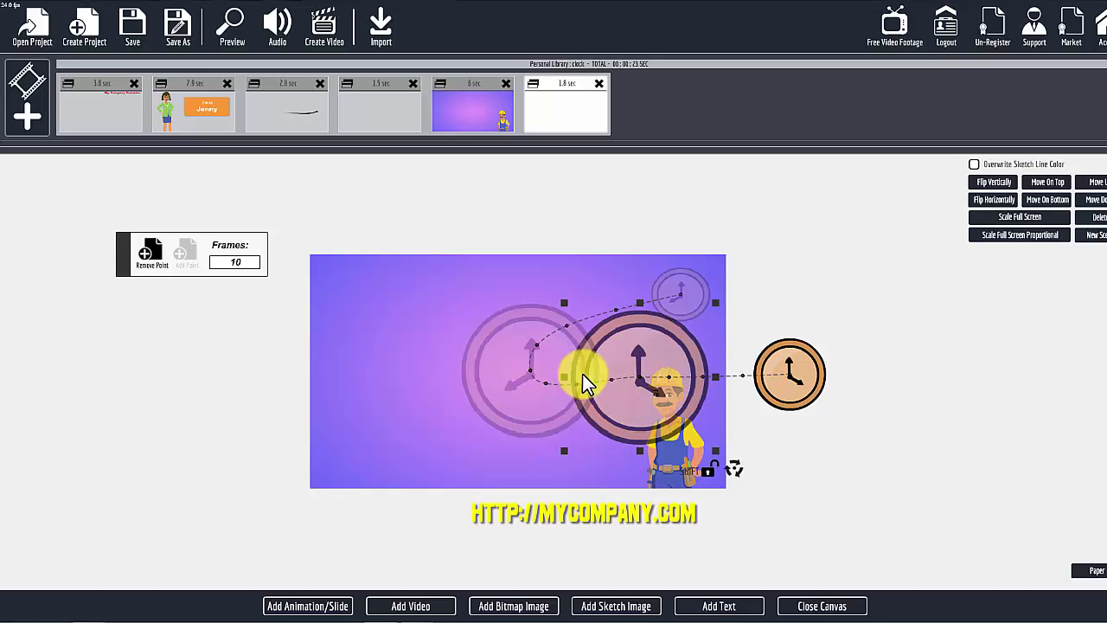
{"action": "left_click_drag", "start_coordinate": [515, 385], "coordinate": [623, 390]}
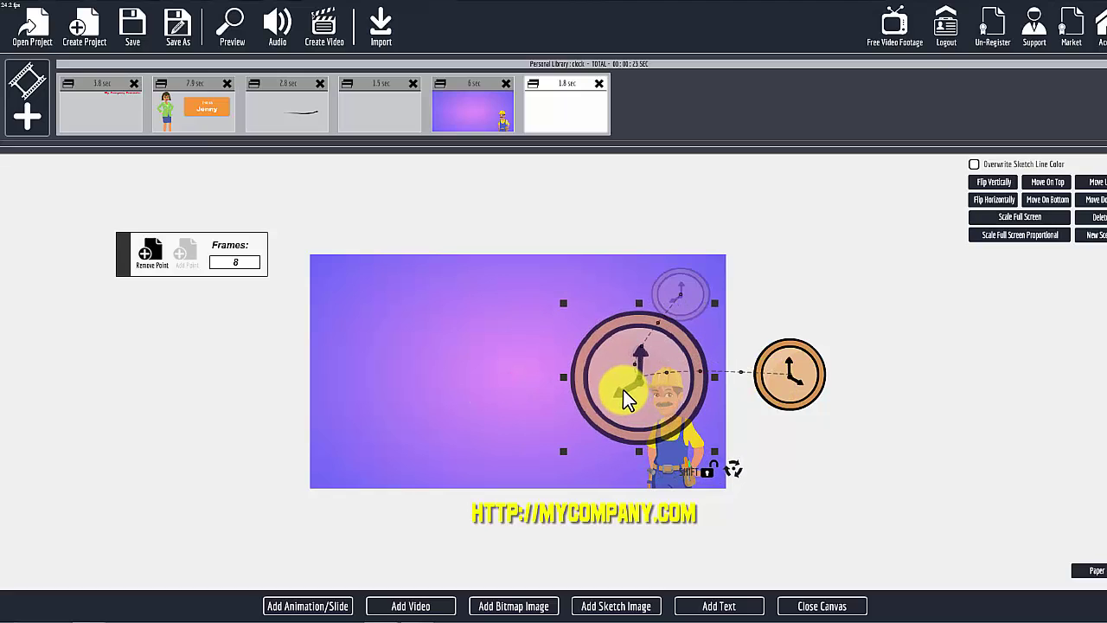
- Set the final small clock point's duration to 48 frames, close the canvas and play the scene preview
{"action": "left_click", "coordinate": [694, 307]}
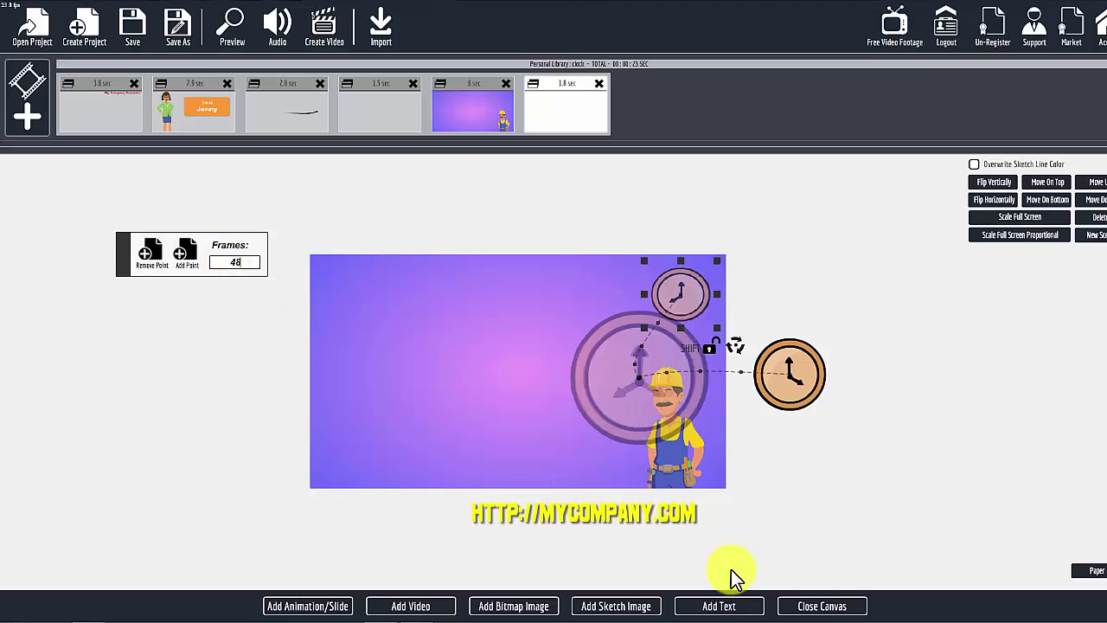
{"action": "left_click", "coordinate": [835, 607]}
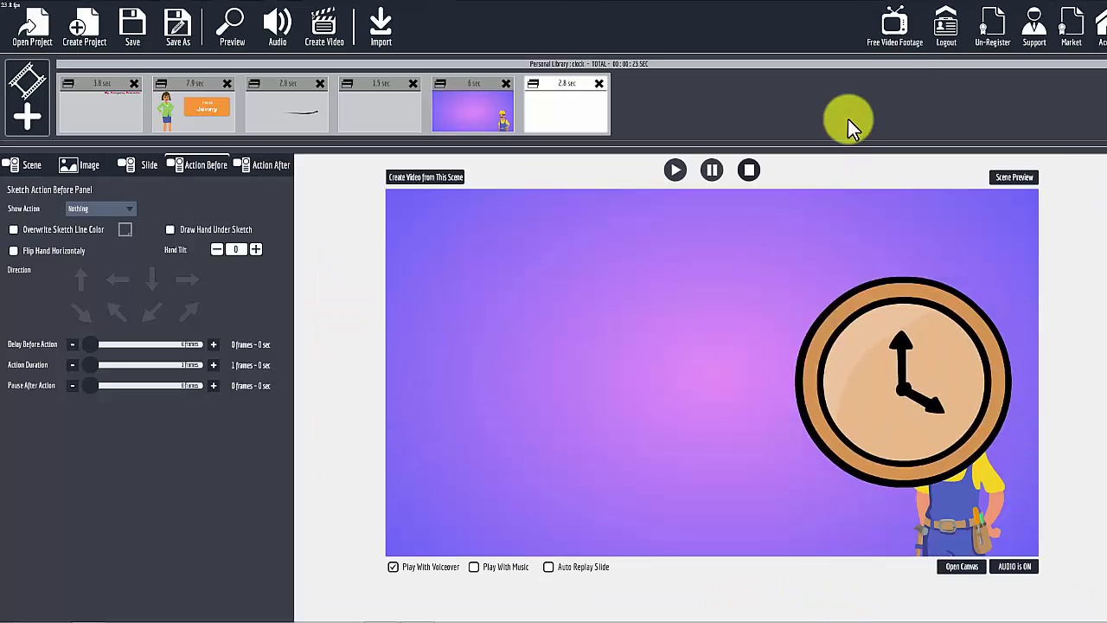
{"action": "left_click", "coordinate": [1020, 178]}
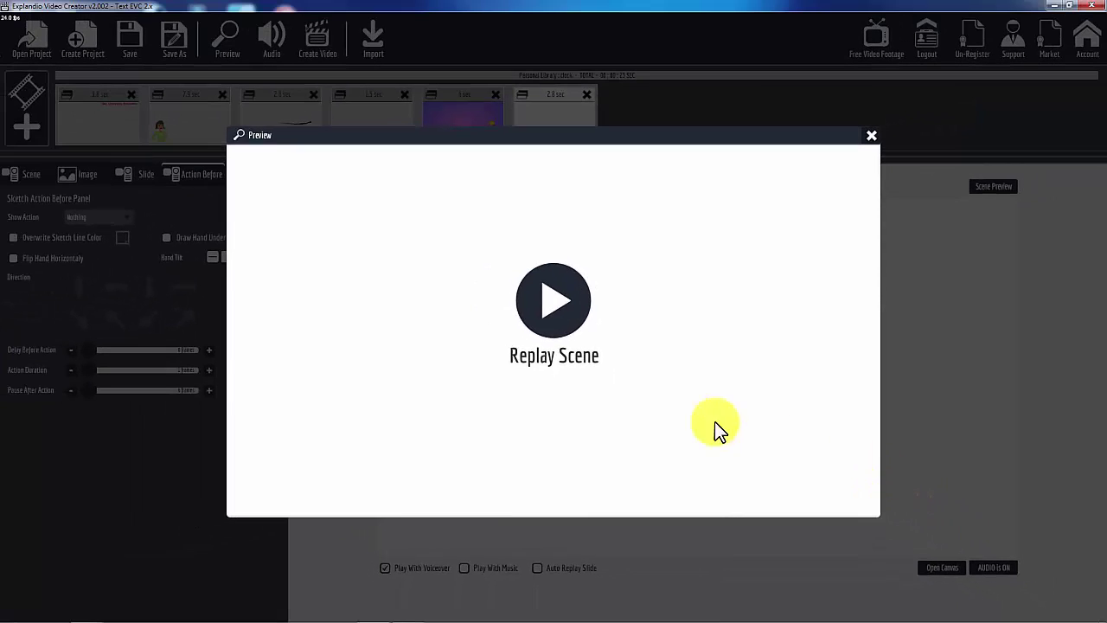
{"action": "left_click", "coordinate": [872, 138]}
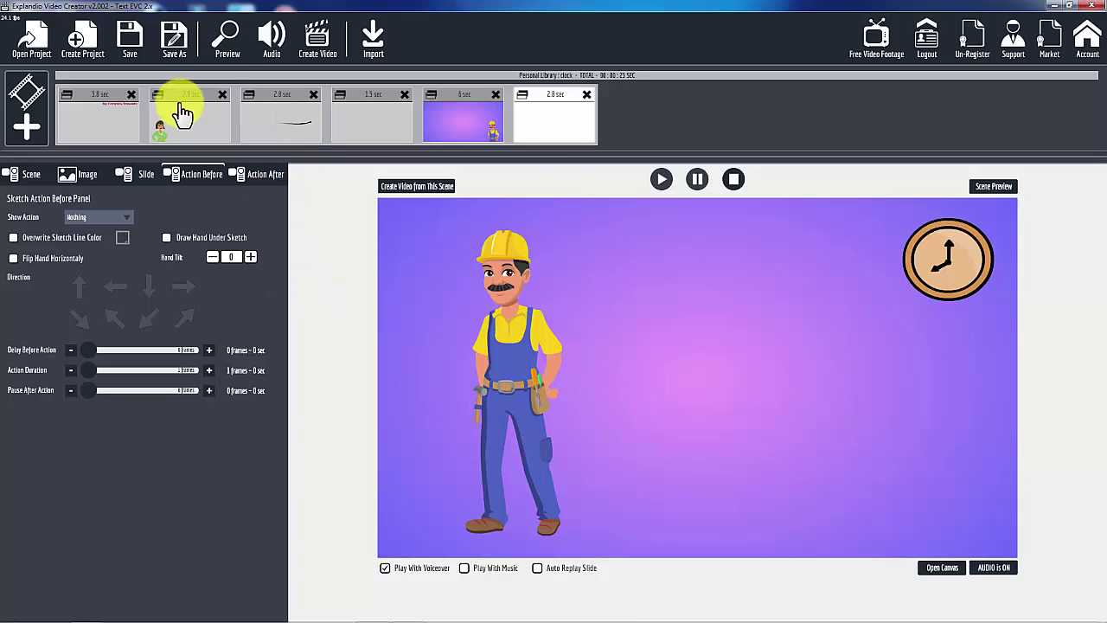
- Customize the construction guy slide's animation by disabling Outline Area1
{"action": "left_click", "coordinate": [471, 97]}
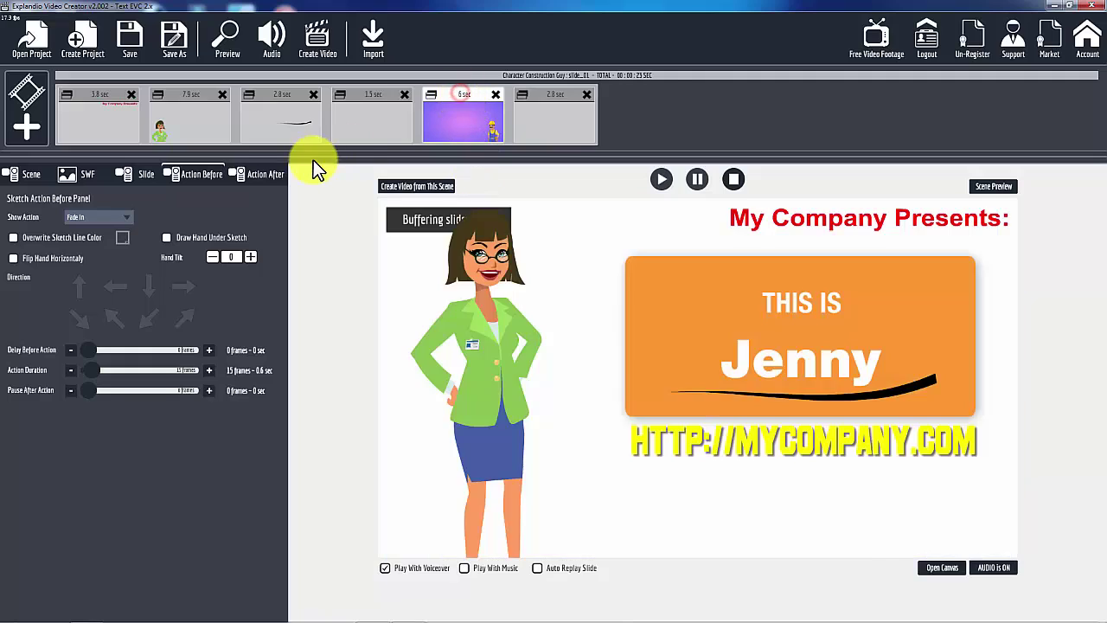
{"action": "left_click", "coordinate": [139, 174]}
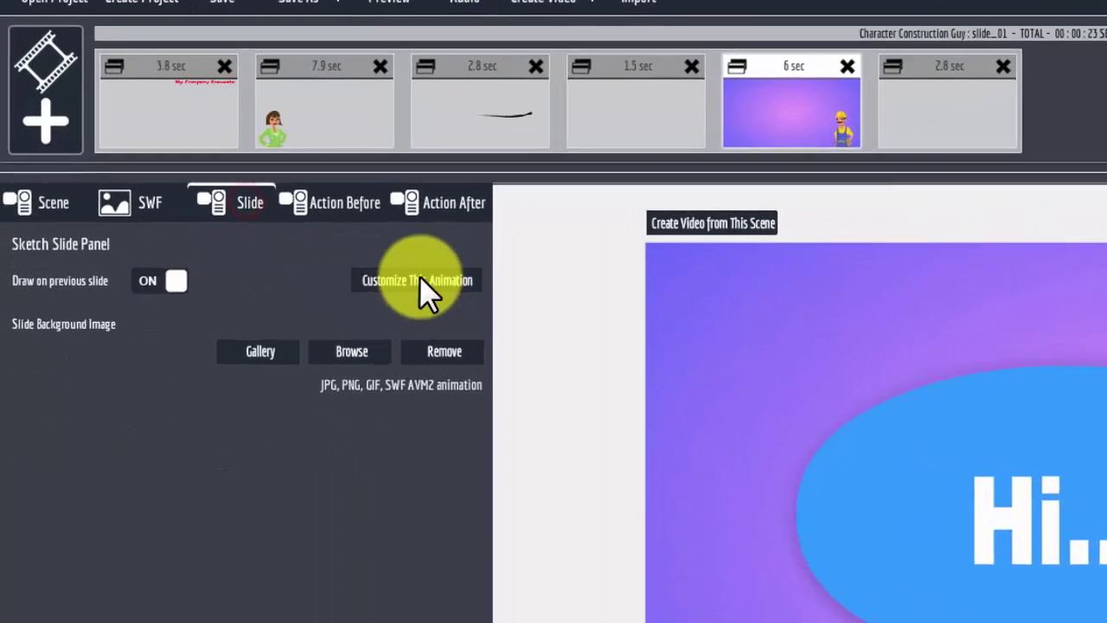
{"action": "left_click", "coordinate": [420, 280]}
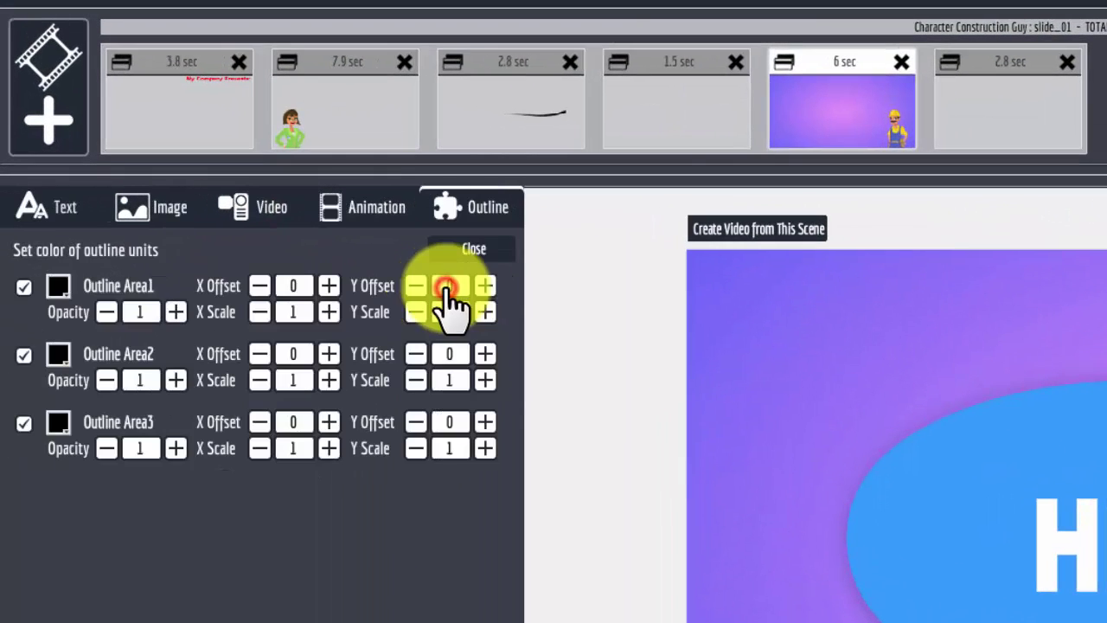
{"action": "left_click", "coordinate": [456, 203]}
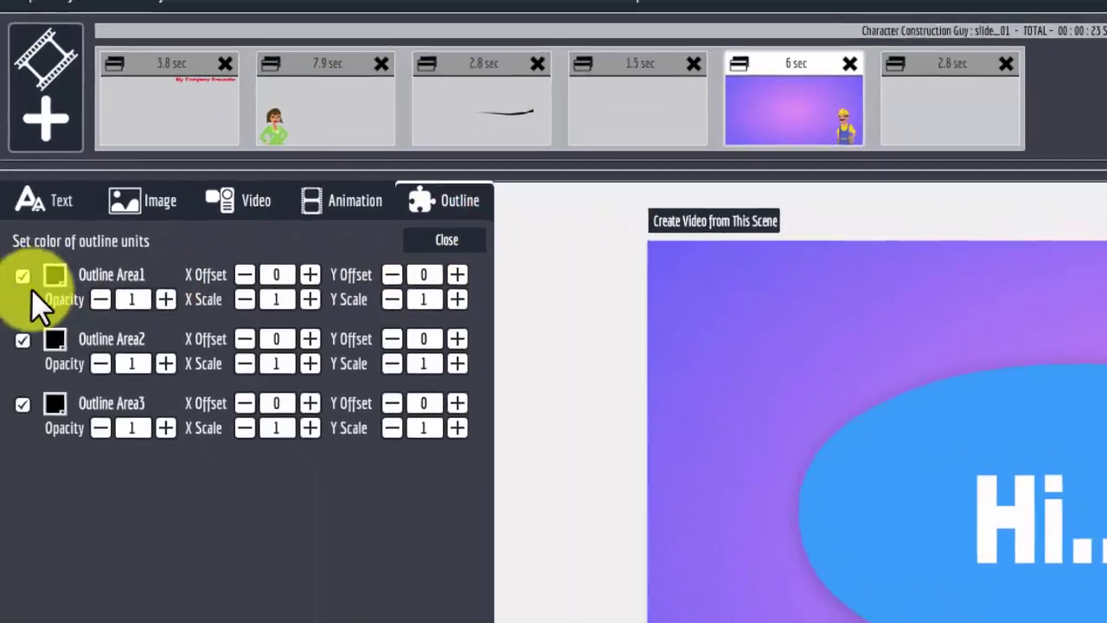
{"action": "left_click", "coordinate": [24, 287]}
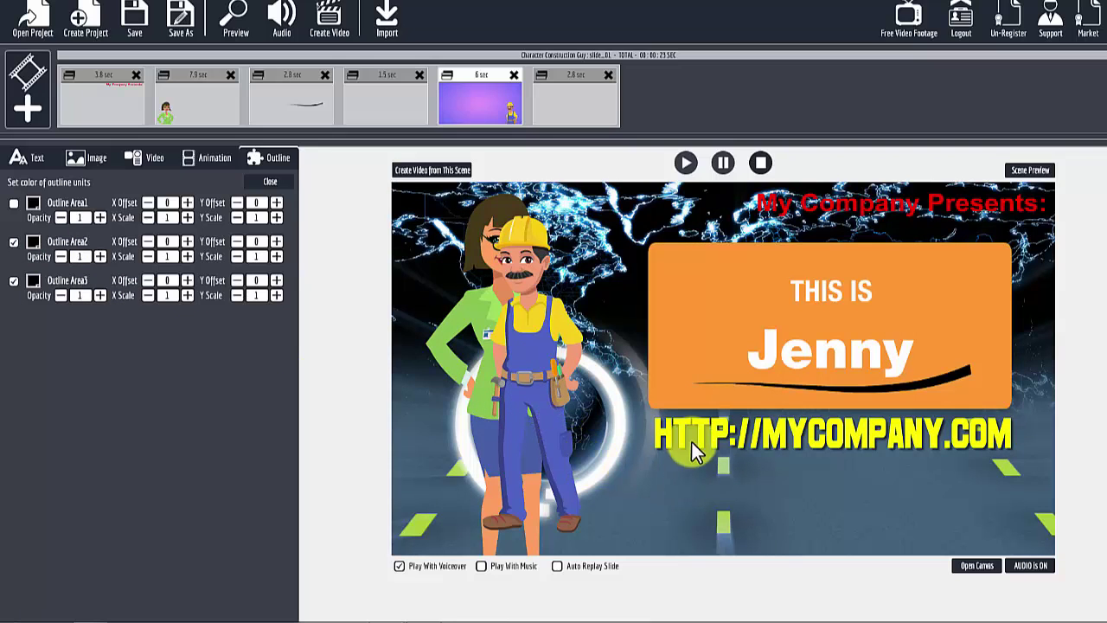
- Check the clock slide, and re-enable Outline Area1 in the construction guy slide's animation
{"action": "left_click", "coordinate": [566, 76]}
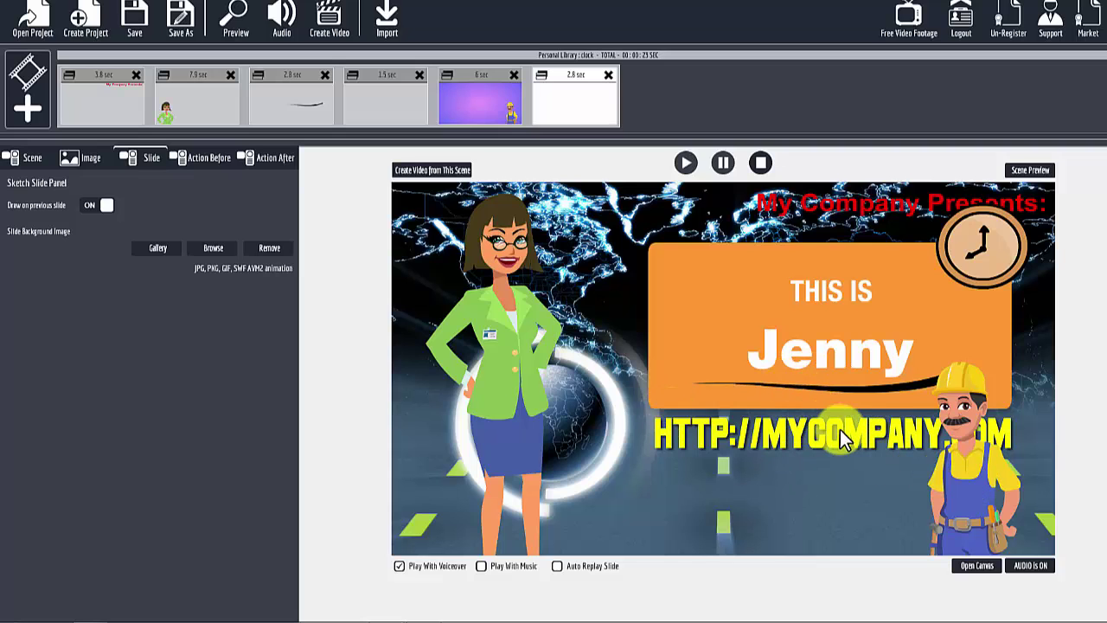
{"action": "left_click", "coordinate": [487, 78]}
{"action": "left_click", "coordinate": [267, 210]}
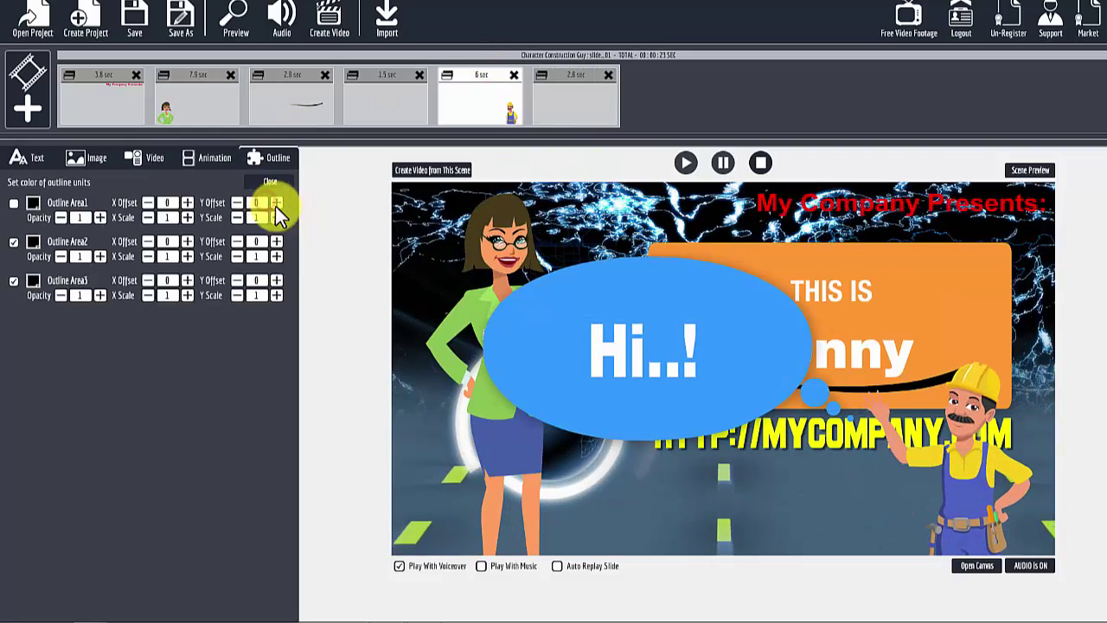
{"action": "left_click", "coordinate": [13, 203]}
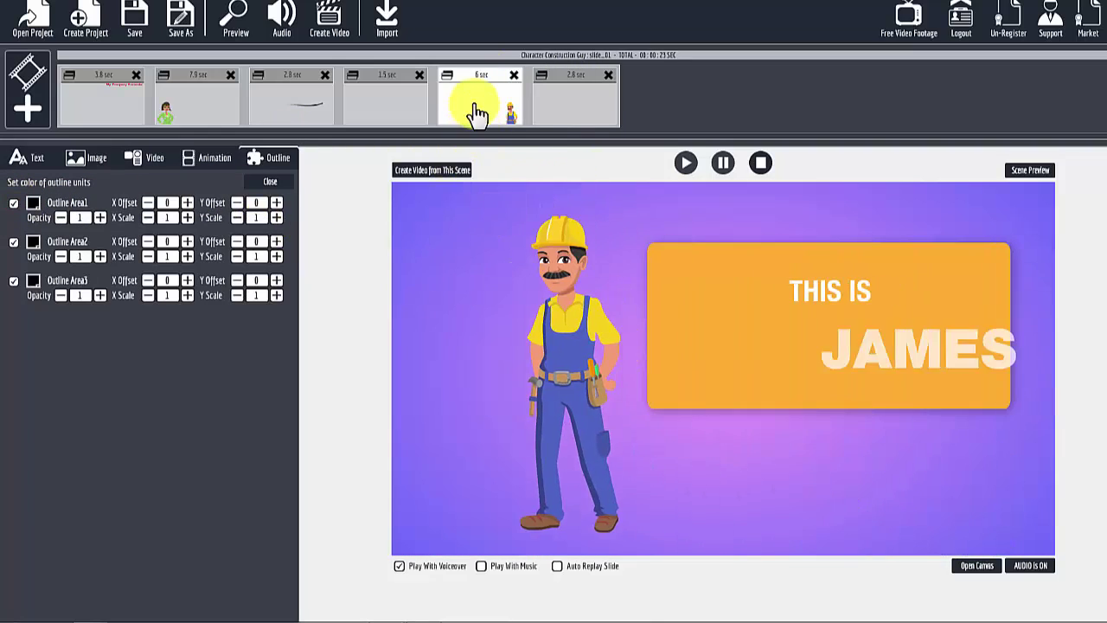
- Select the web address slide, play the preview of the whole scene and close it
{"action": "left_click", "coordinate": [398, 86]}
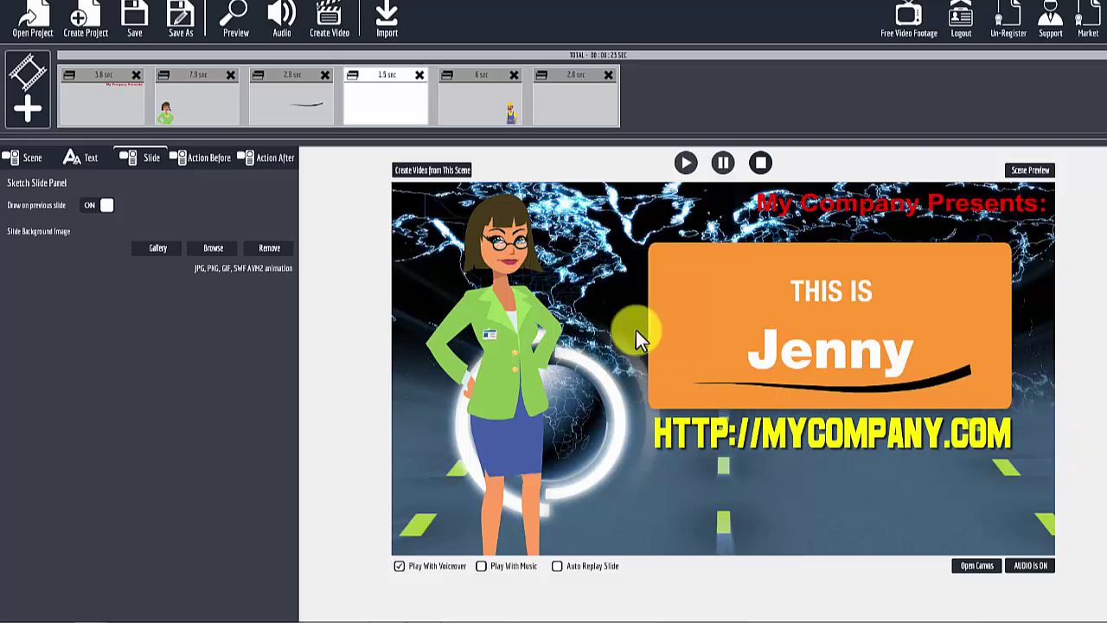
{"action": "left_click", "coordinate": [1029, 173]}
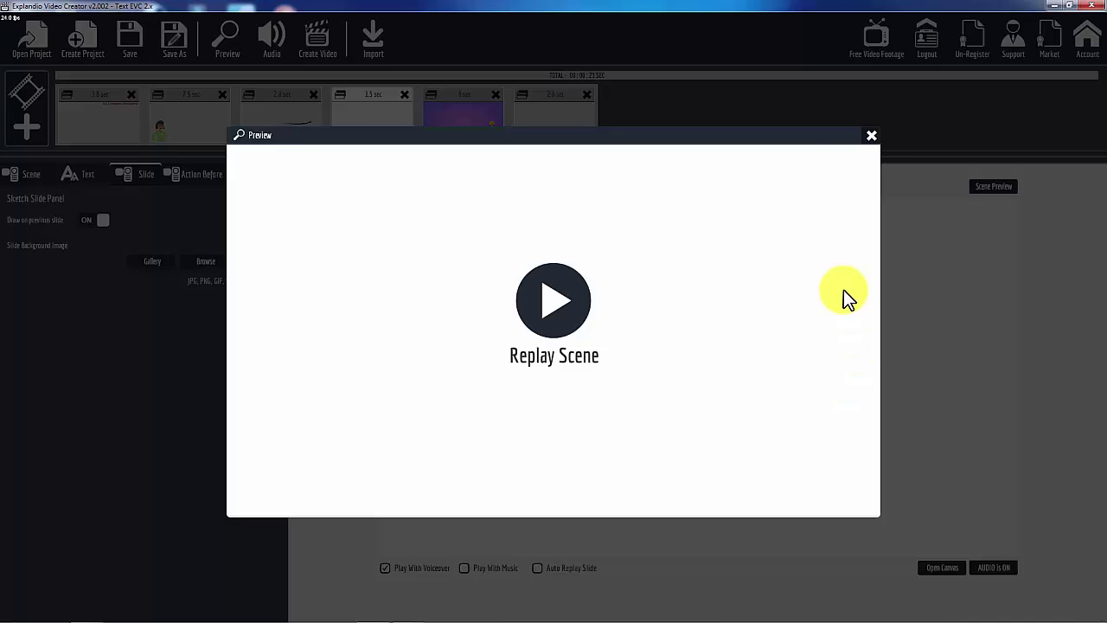
{"action": "left_click", "coordinate": [870, 140]}
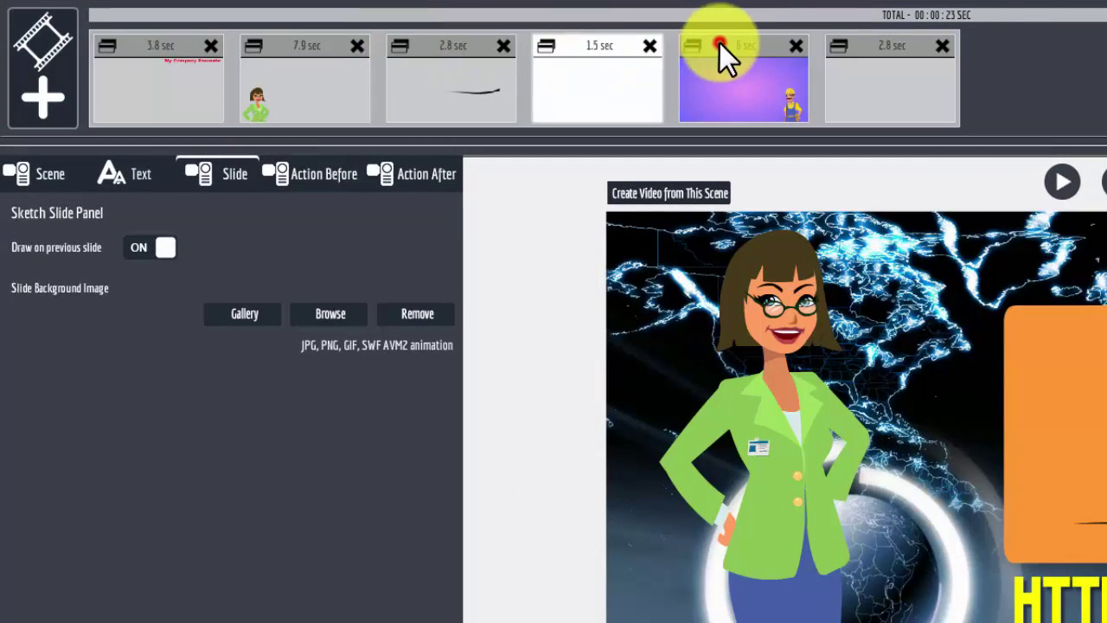
- Compare the slide settings of the construction guy, underline, web address and title slides, and view the title's text settings
{"action": "left_click", "coordinate": [720, 44]}
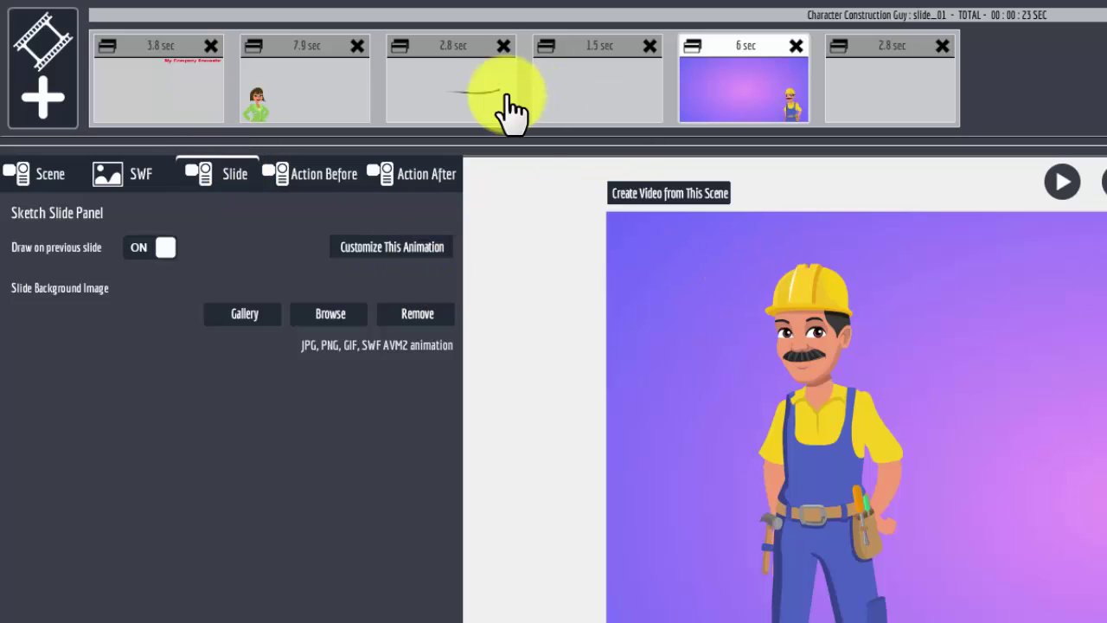
{"action": "left_click", "coordinate": [458, 55]}
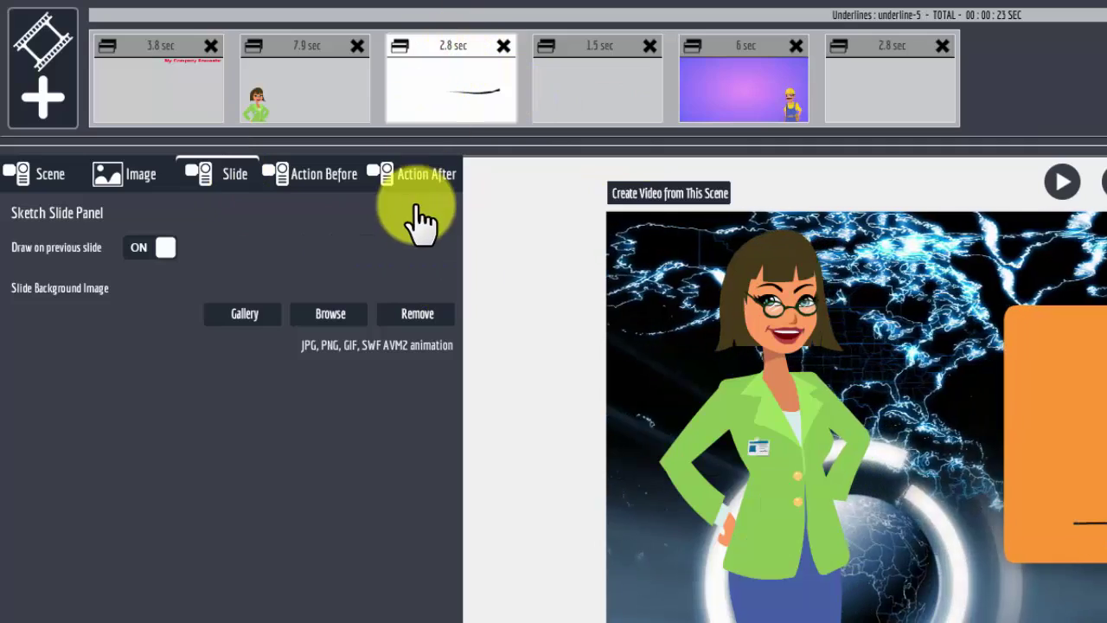
{"action": "left_click", "coordinate": [581, 52]}
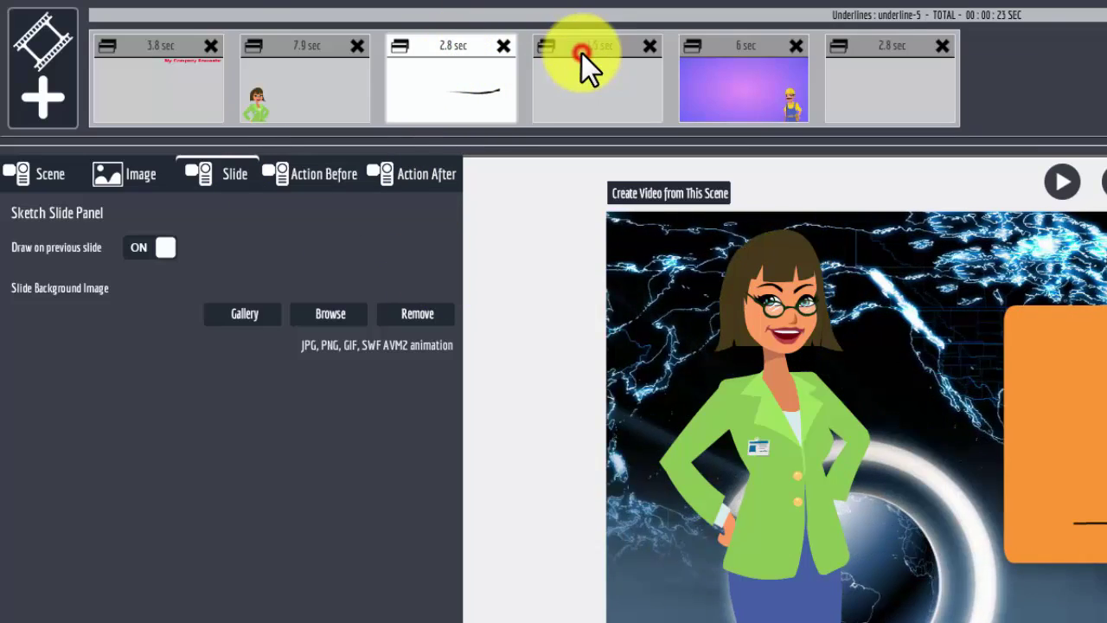
{"action": "left_click", "coordinate": [170, 47]}
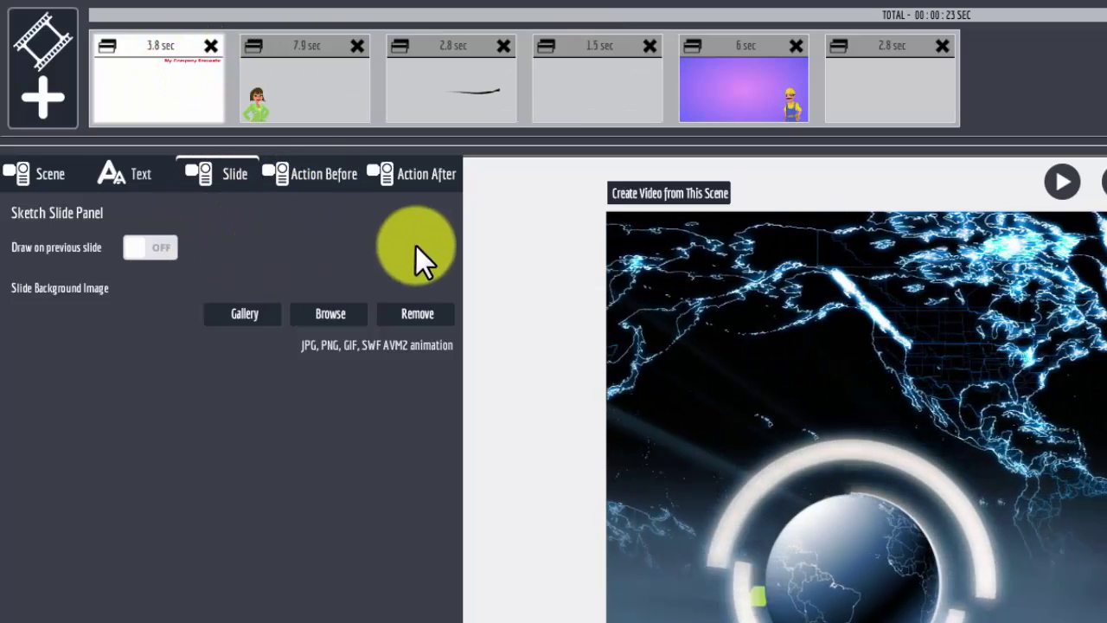
{"action": "left_click", "coordinate": [135, 174]}
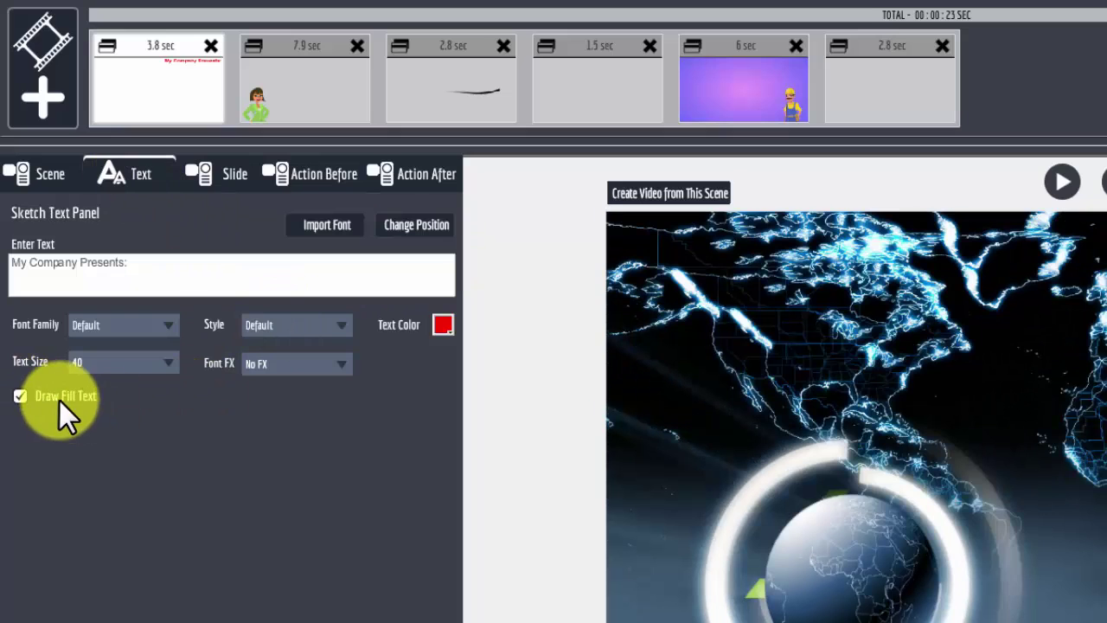
- Examine the businesswoman slide's playback settings and the text, image and video options of its customizable animation
{"action": "left_click", "coordinate": [317, 49]}
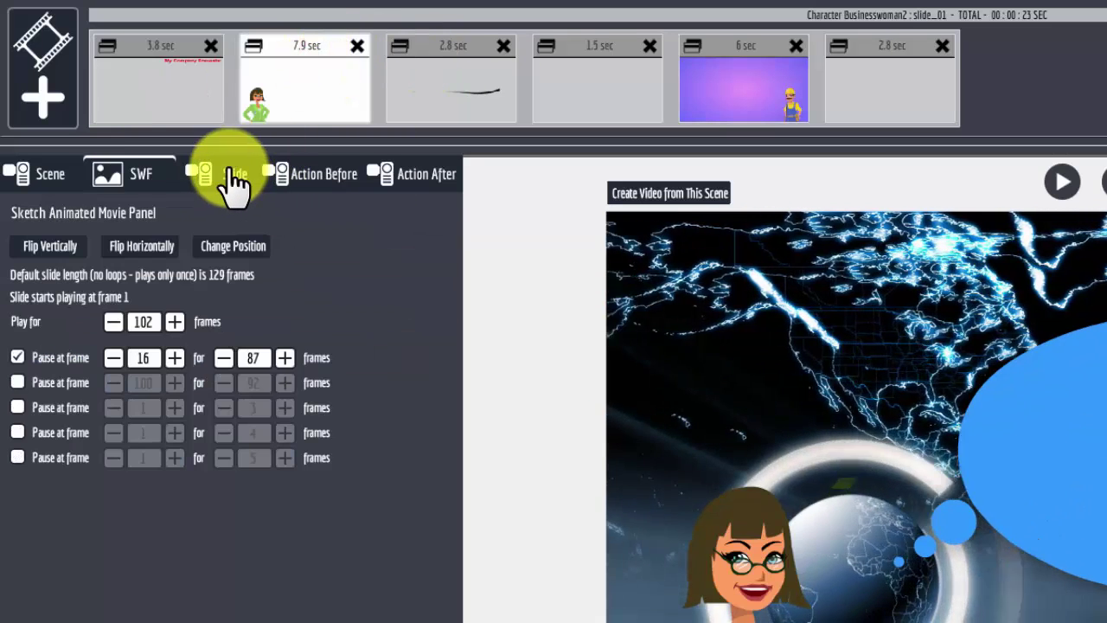
{"action": "left_click", "coordinate": [231, 183]}
{"action": "left_click", "coordinate": [136, 180]}
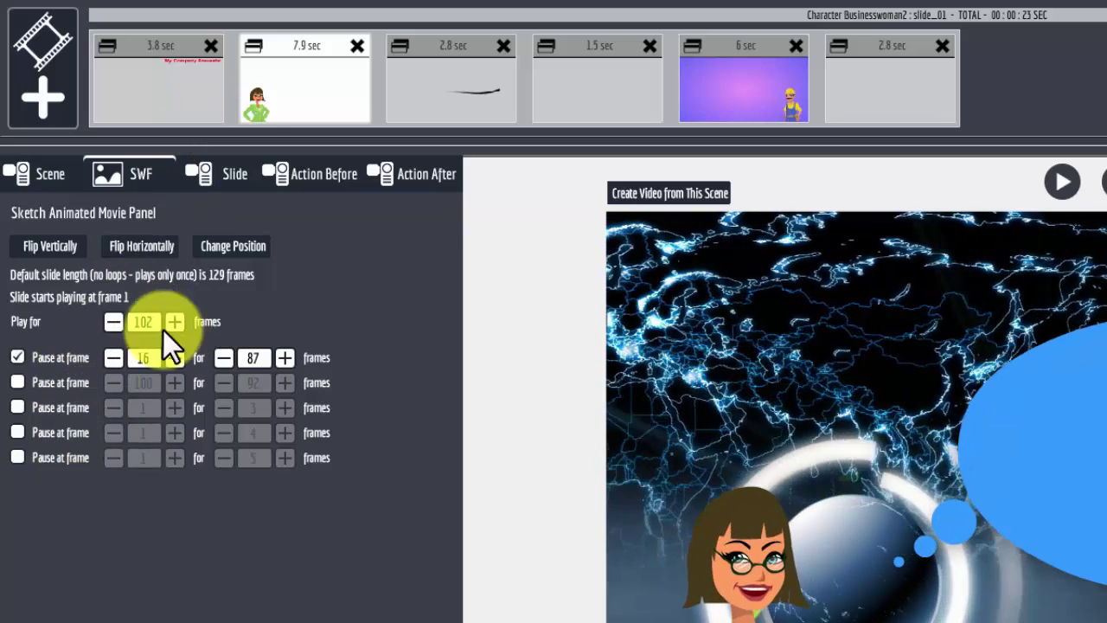
{"action": "left_click", "coordinate": [240, 184]}
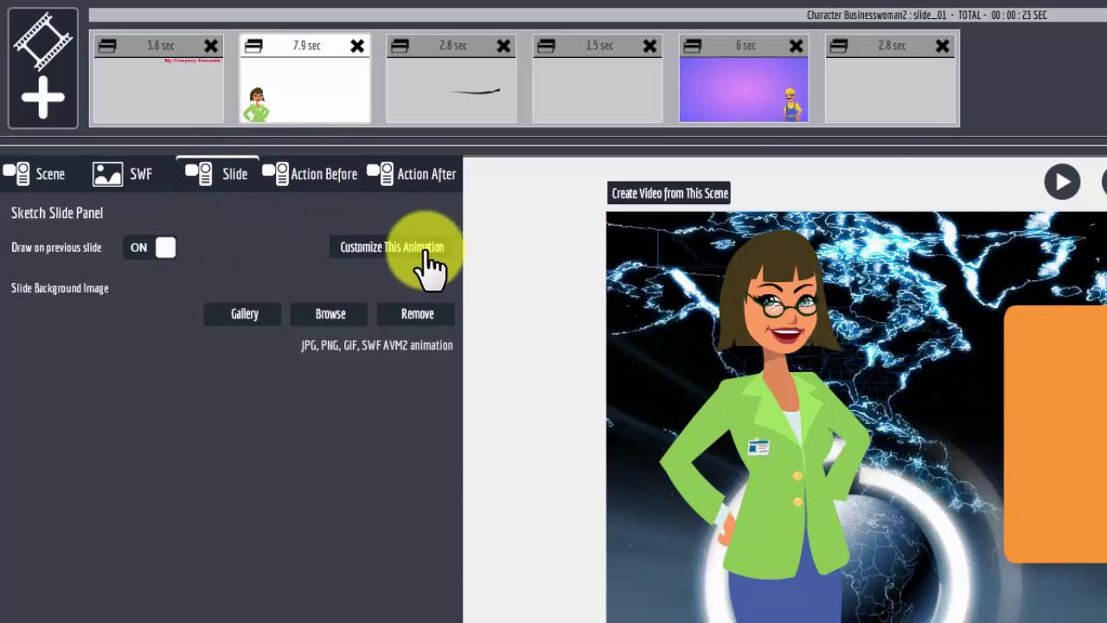
{"action": "left_click", "coordinate": [400, 248]}
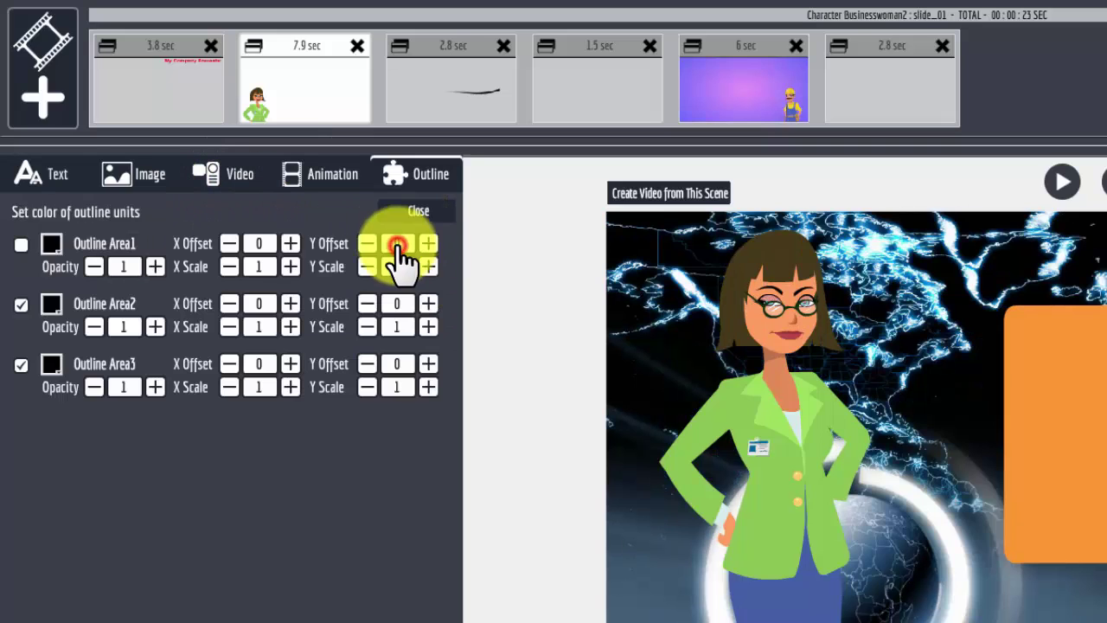
{"action": "left_click", "coordinate": [56, 178]}
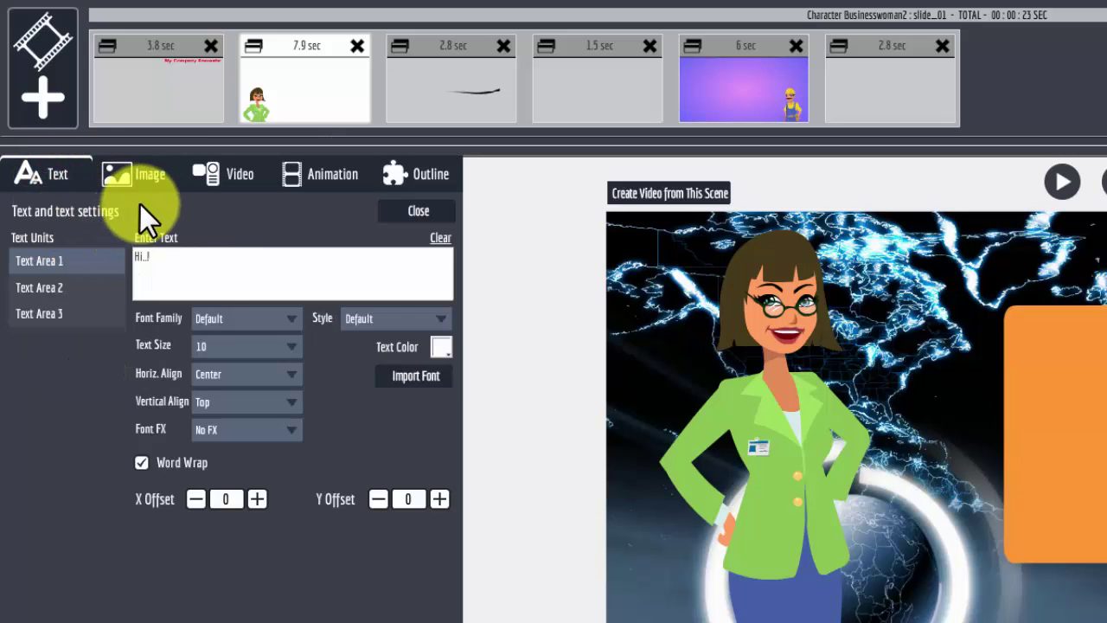
{"action": "left_click", "coordinate": [137, 180]}
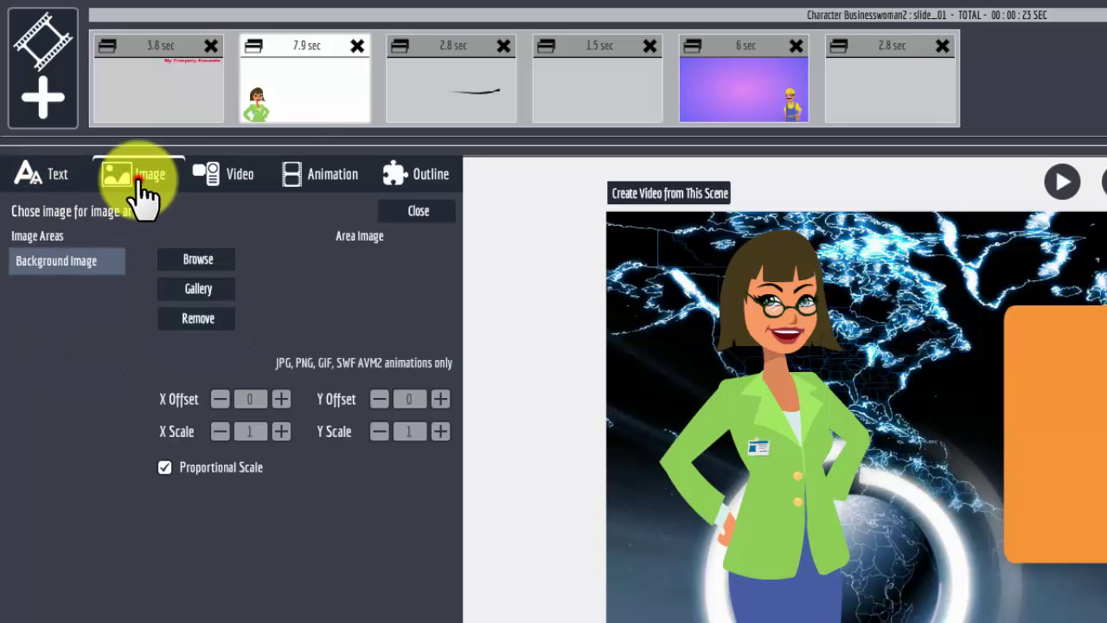
{"action": "left_click", "coordinate": [244, 183]}
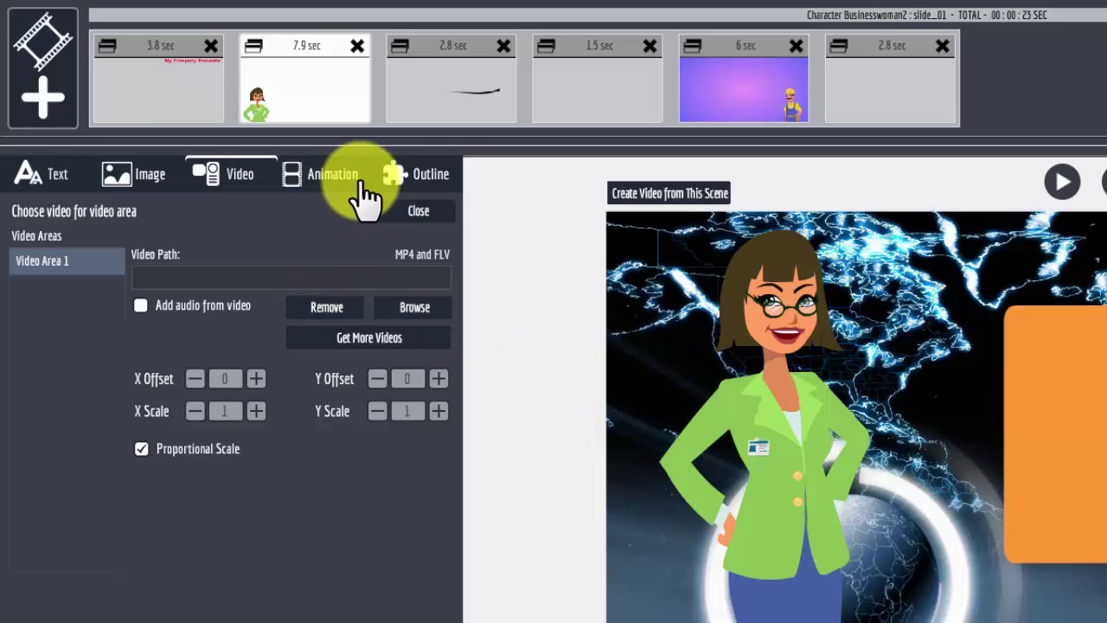
- Try enabling Outline Area1 in the businesswoman's animation to compare backgrounds, and disable it again
{"action": "left_click", "coordinate": [439, 174]}
{"action": "left_click", "coordinate": [20, 245]}
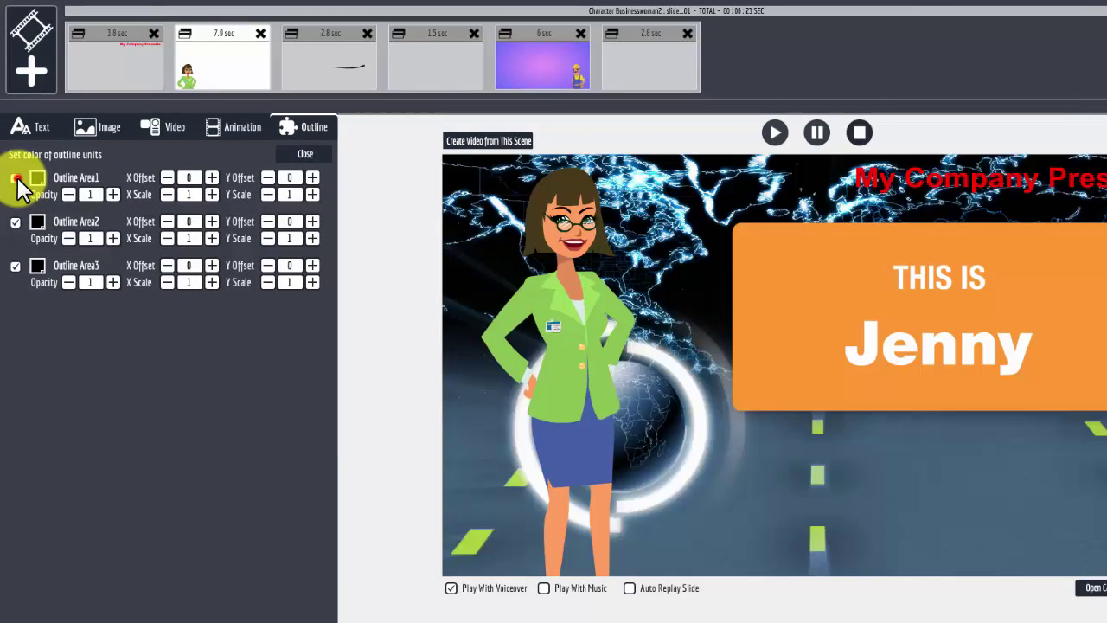
{"action": "left_click", "coordinate": [17, 179]}
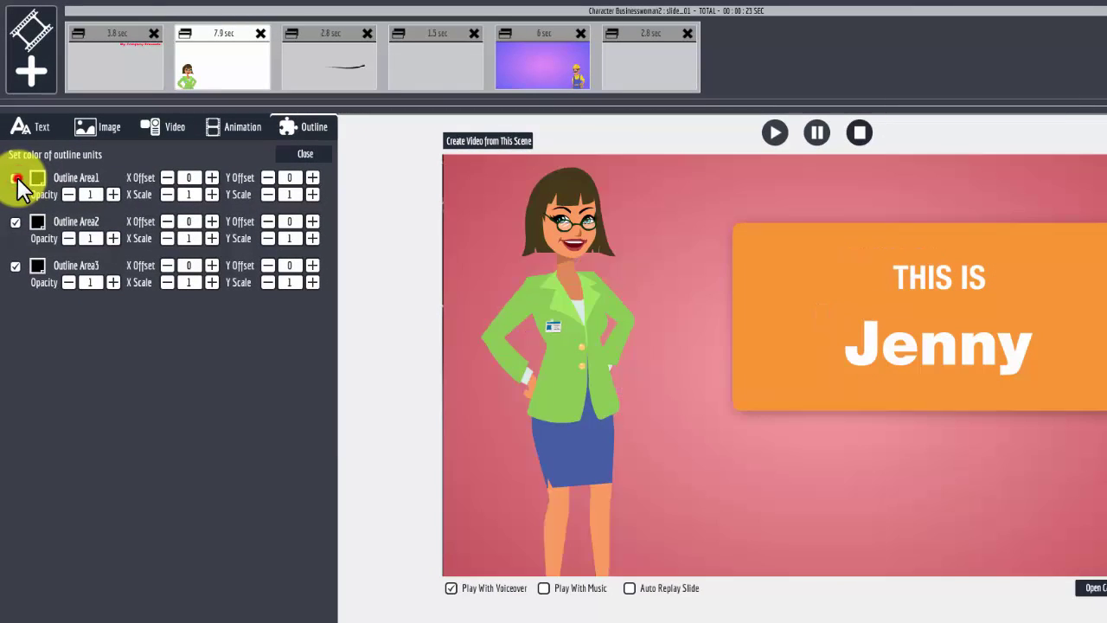
{"action": "left_click", "coordinate": [18, 179]}
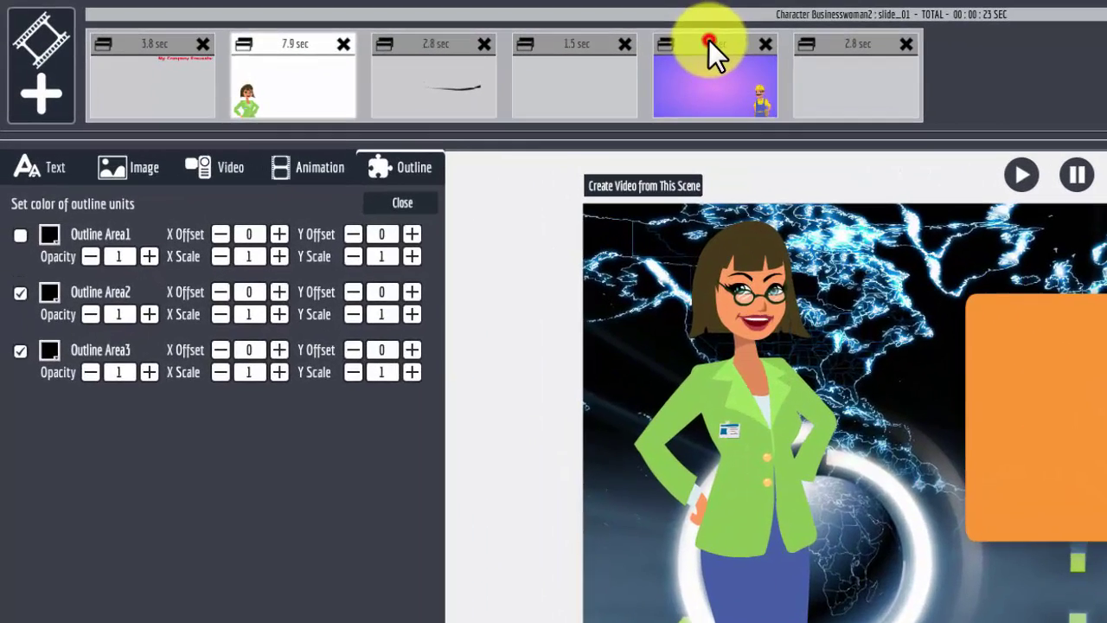
- Try Sketch By Hand as the clock slide's action before, and return it to Nothing
{"action": "left_click", "coordinate": [537, 31]}
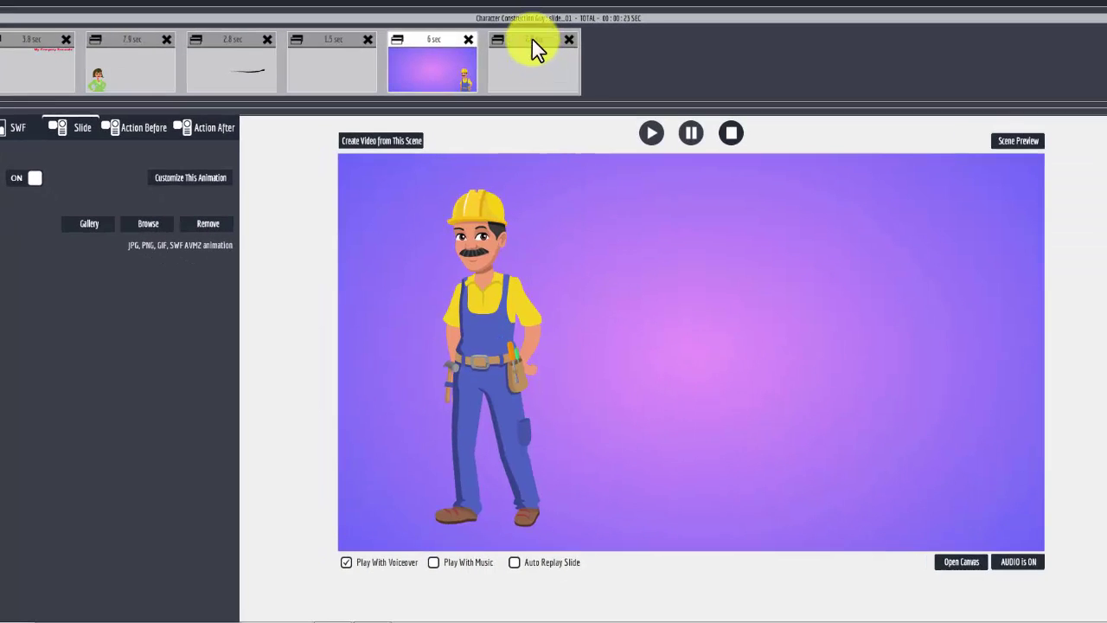
{"action": "left_click", "coordinate": [641, 73]}
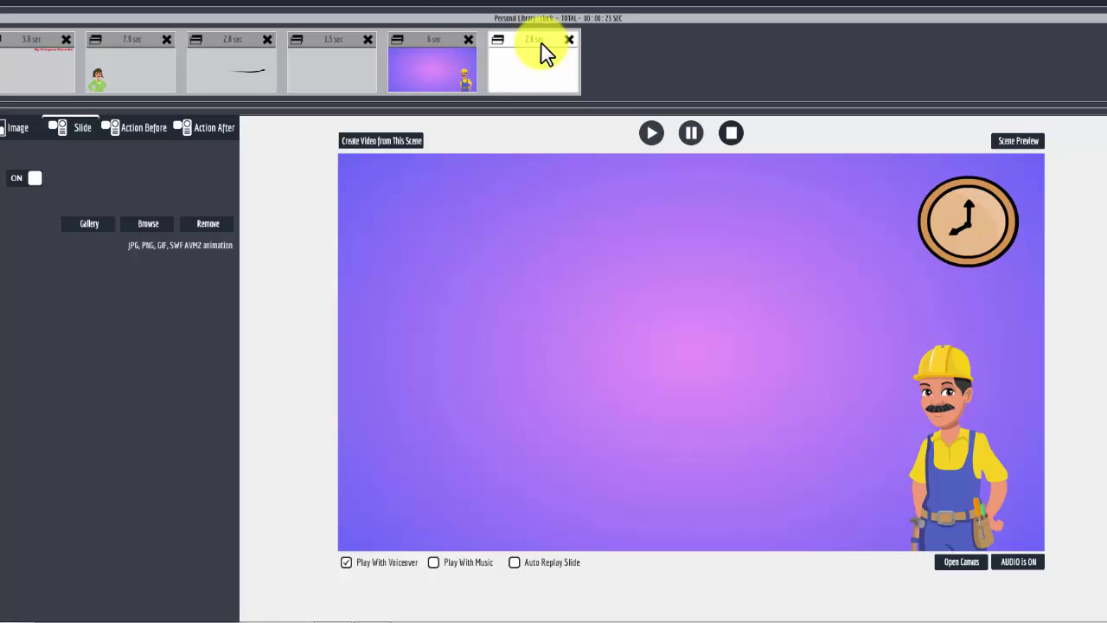
{"action": "left_click", "coordinate": [158, 128]}
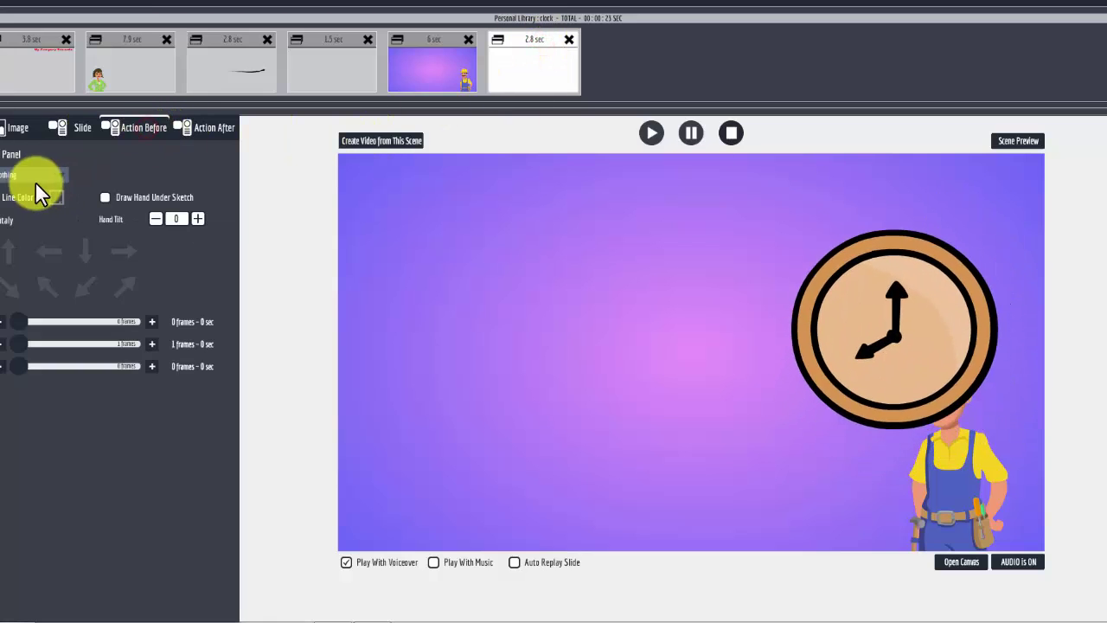
{"action": "left_click", "coordinate": [35, 181]}
{"action": "left_click", "coordinate": [23, 217]}
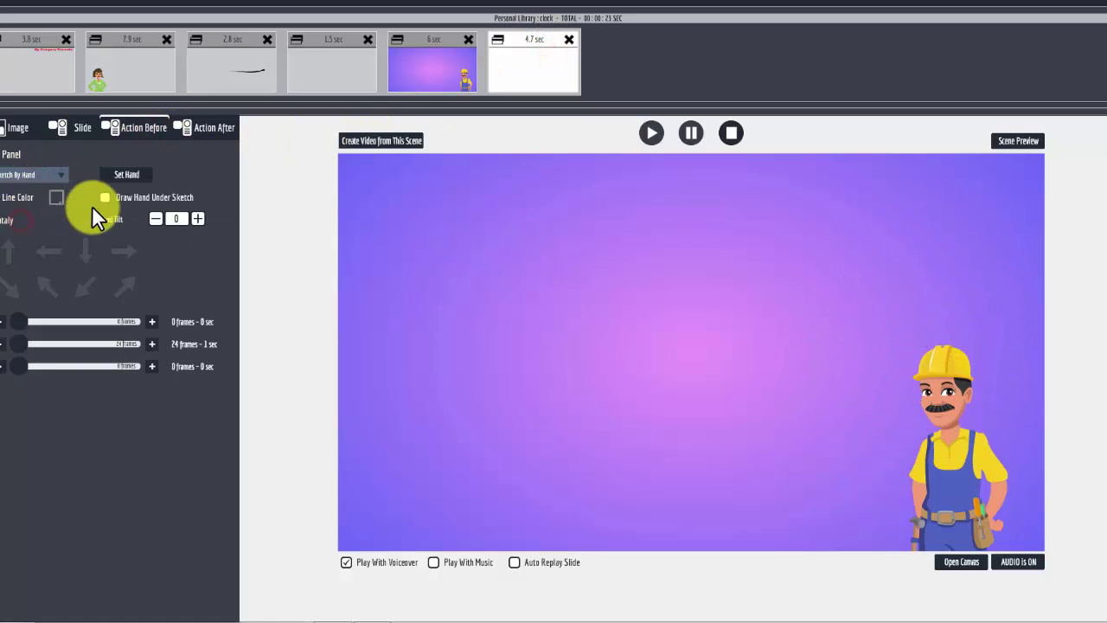
{"action": "left_click", "coordinate": [39, 173]}
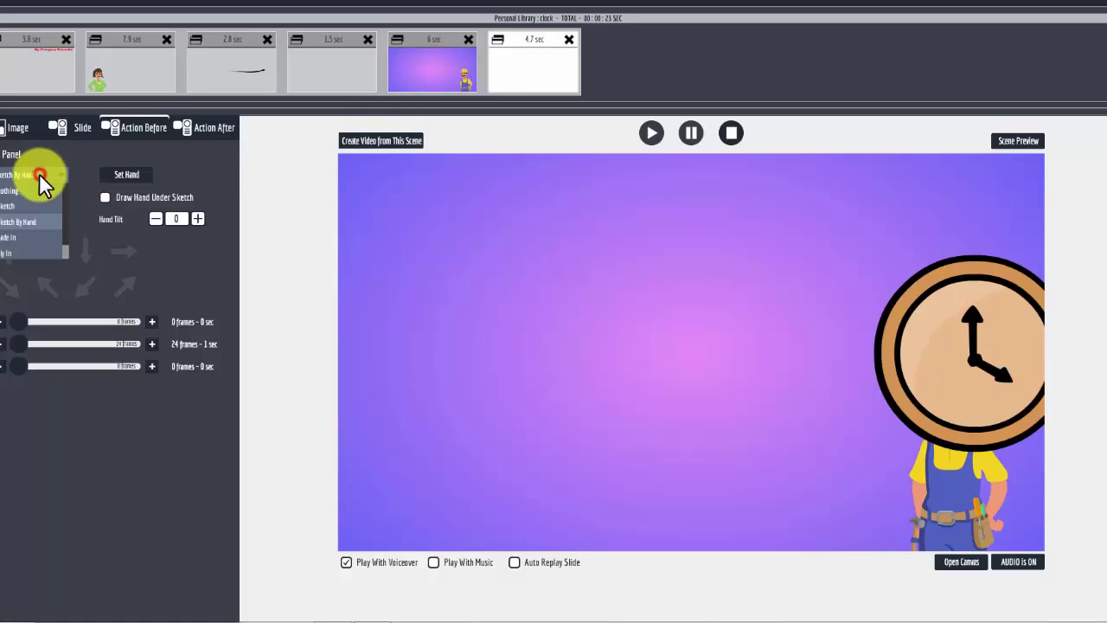
{"action": "left_click", "coordinate": [27, 189]}
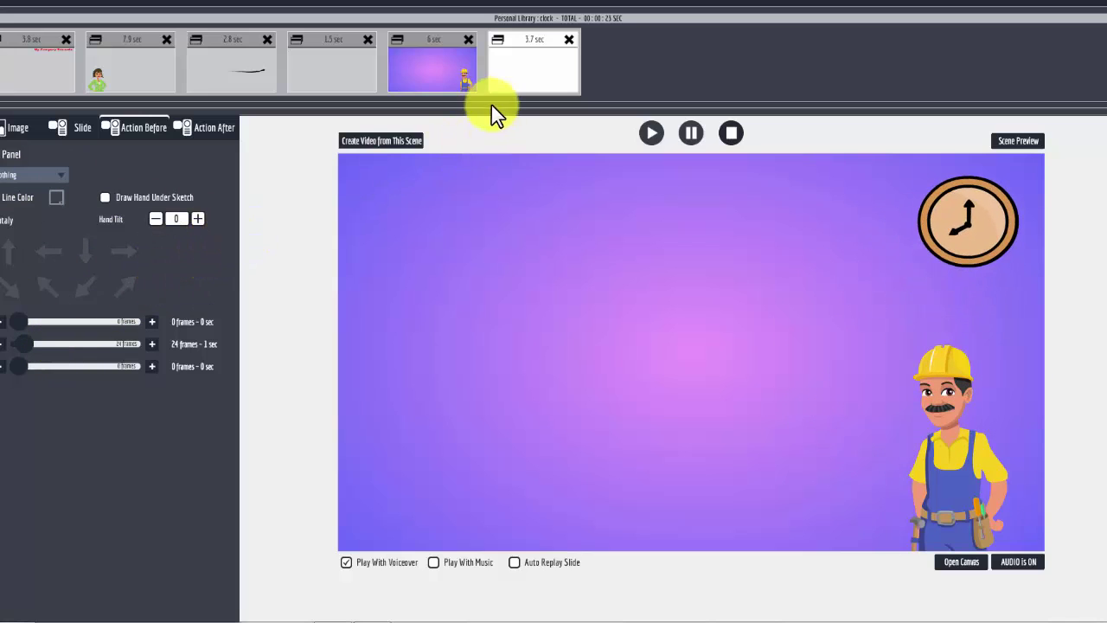
- View the construction guy slide, and reopen the businesswoman's animation customization to review its video, image and text settings
{"action": "left_click", "coordinate": [438, 42]}
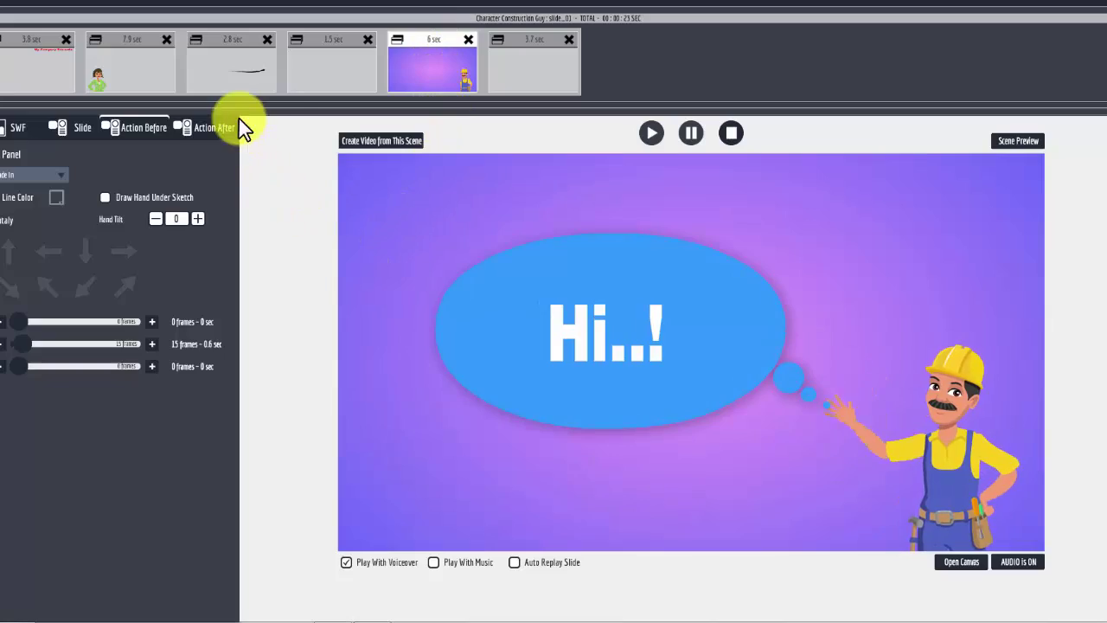
{"action": "left_click", "coordinate": [132, 40]}
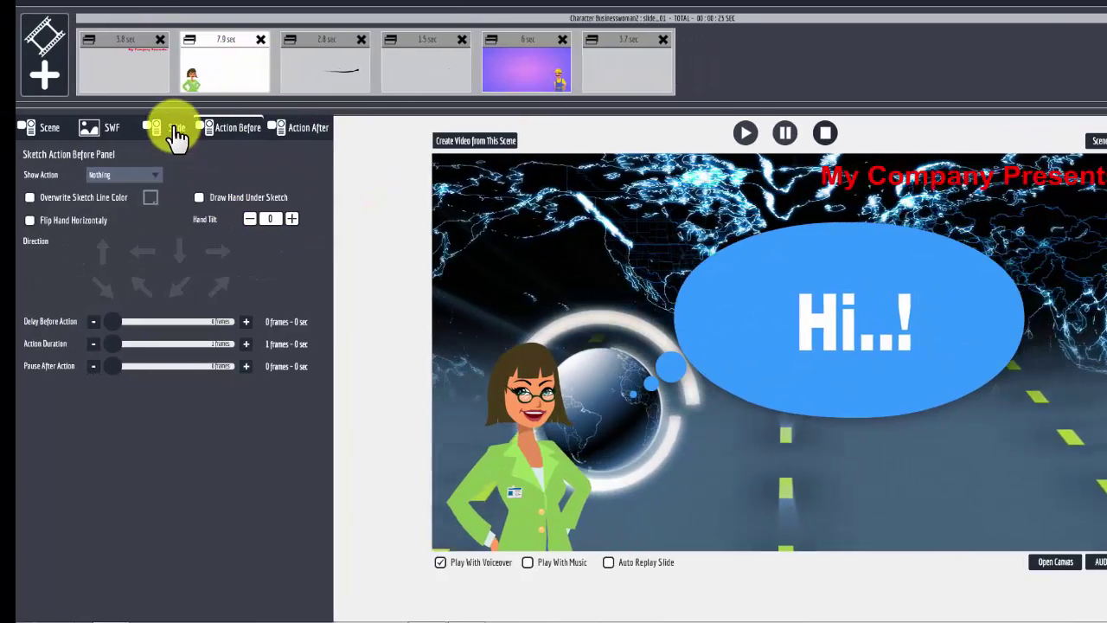
{"action": "left_click", "coordinate": [137, 127]}
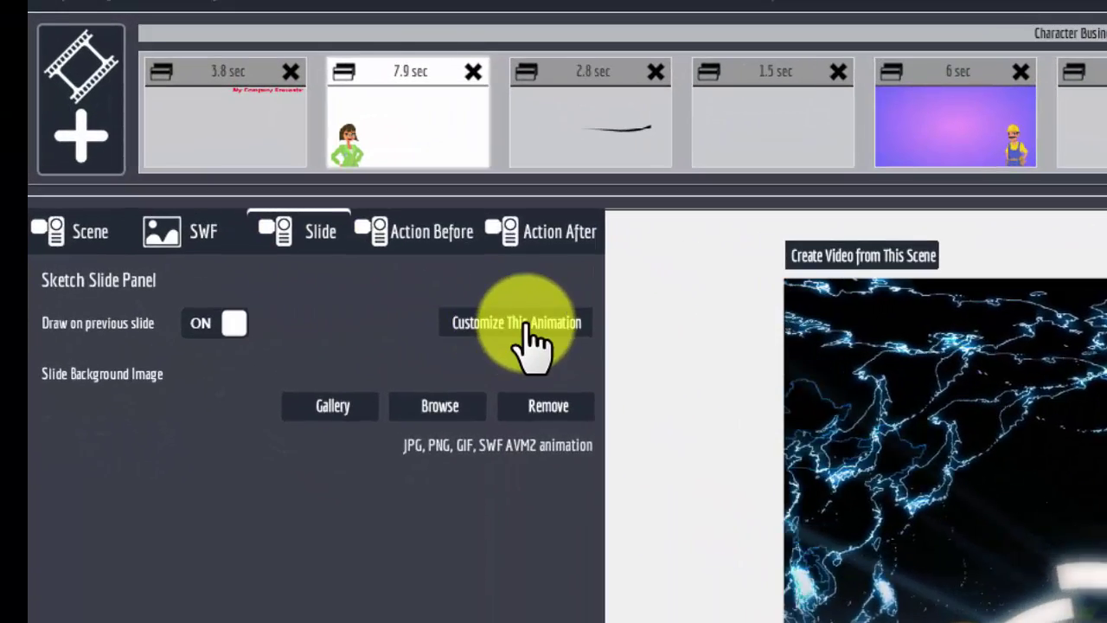
{"action": "left_click", "coordinate": [530, 333]}
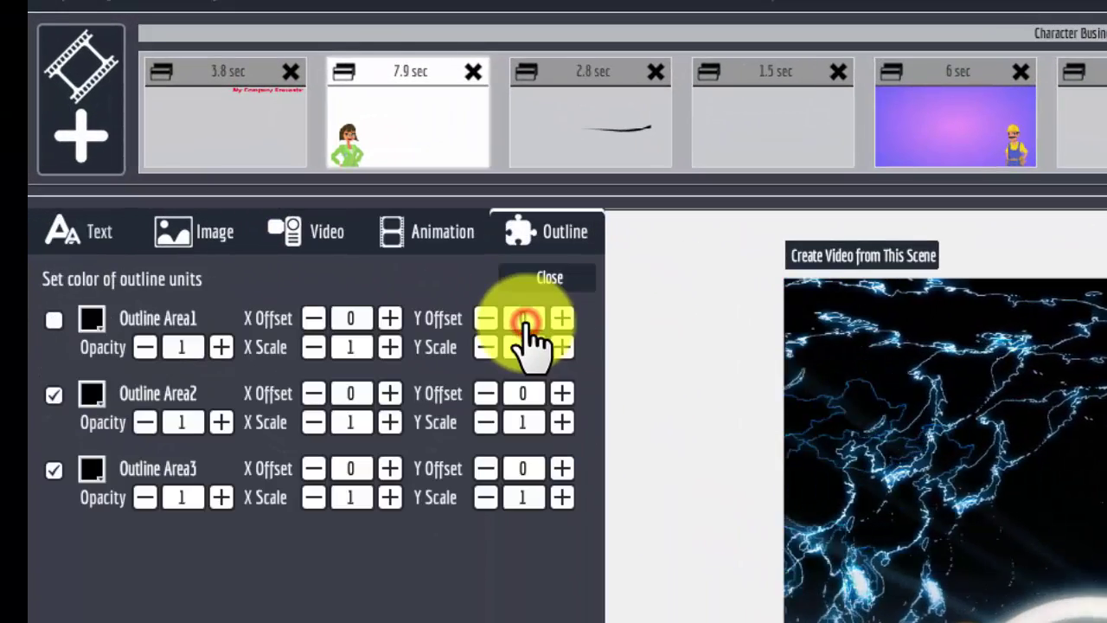
{"action": "left_click", "coordinate": [303, 236]}
{"action": "left_click", "coordinate": [199, 234]}
{"action": "left_click", "coordinate": [91, 233]}
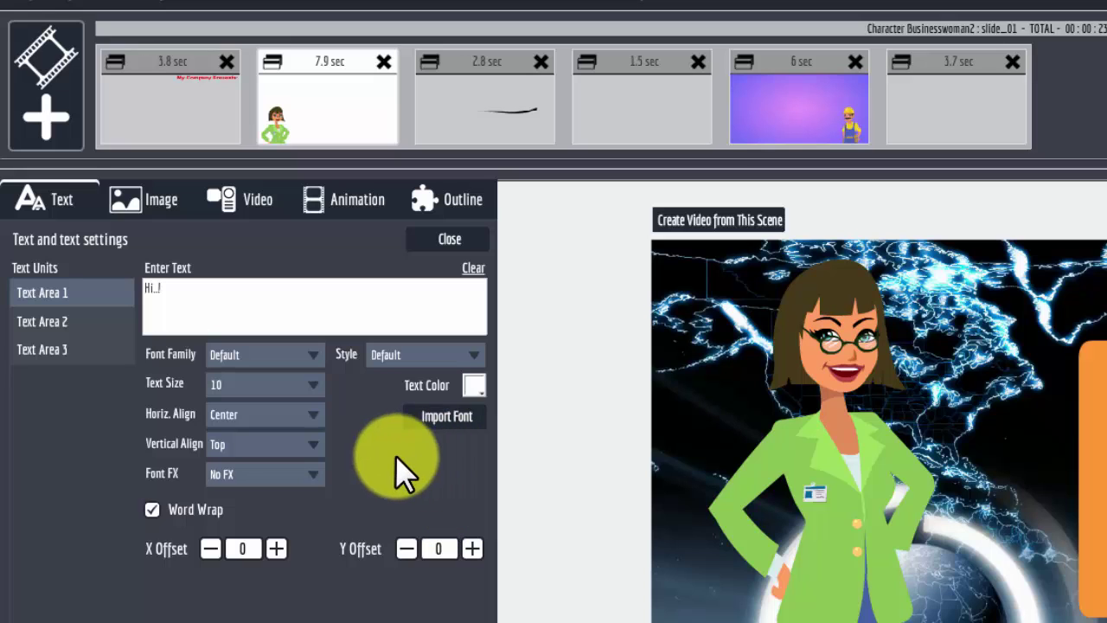
- Browse for a font file to import and preview the two Oval Medium fonts in the Fontfabric Font Bundle's Oval family
{"action": "left_click", "coordinate": [447, 420]}
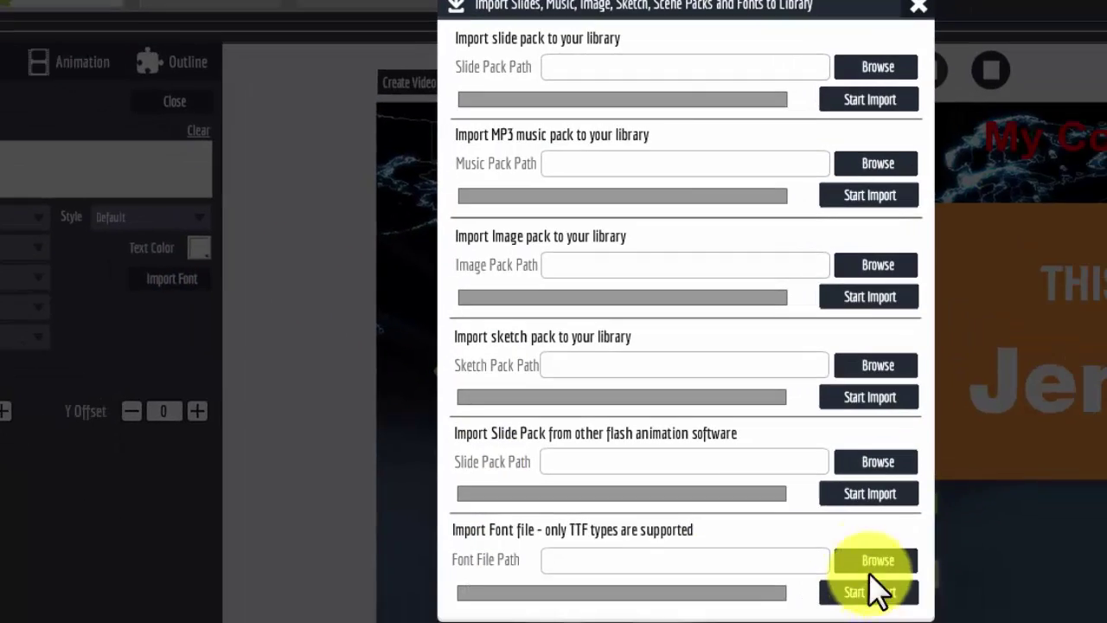
{"action": "left_click", "coordinate": [1106, 622]}
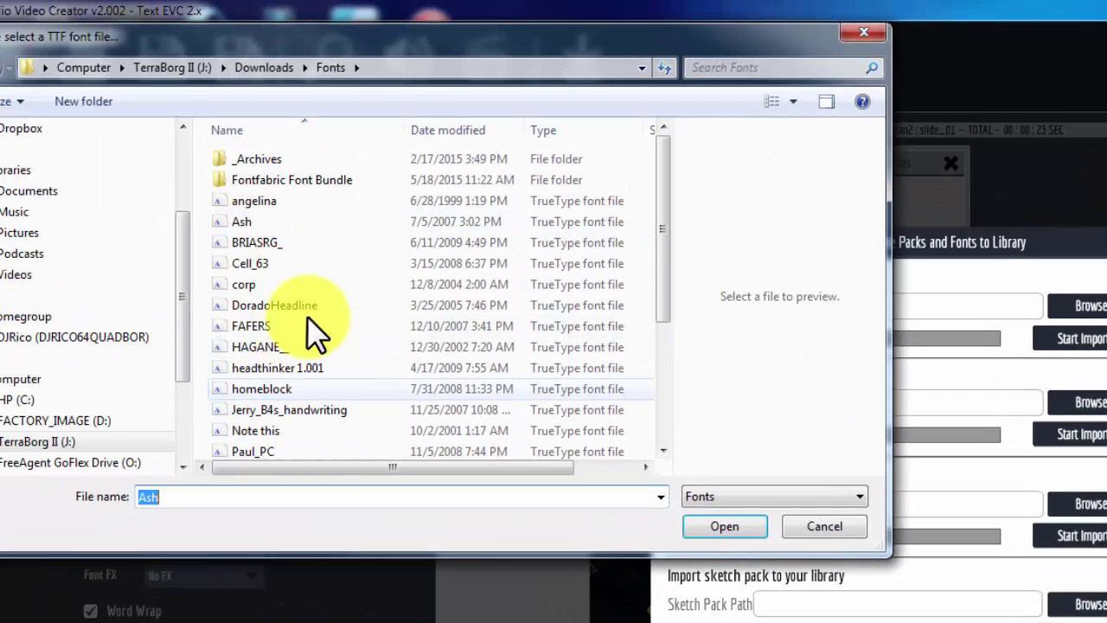
{"action": "double_click", "coordinate": [296, 179]}
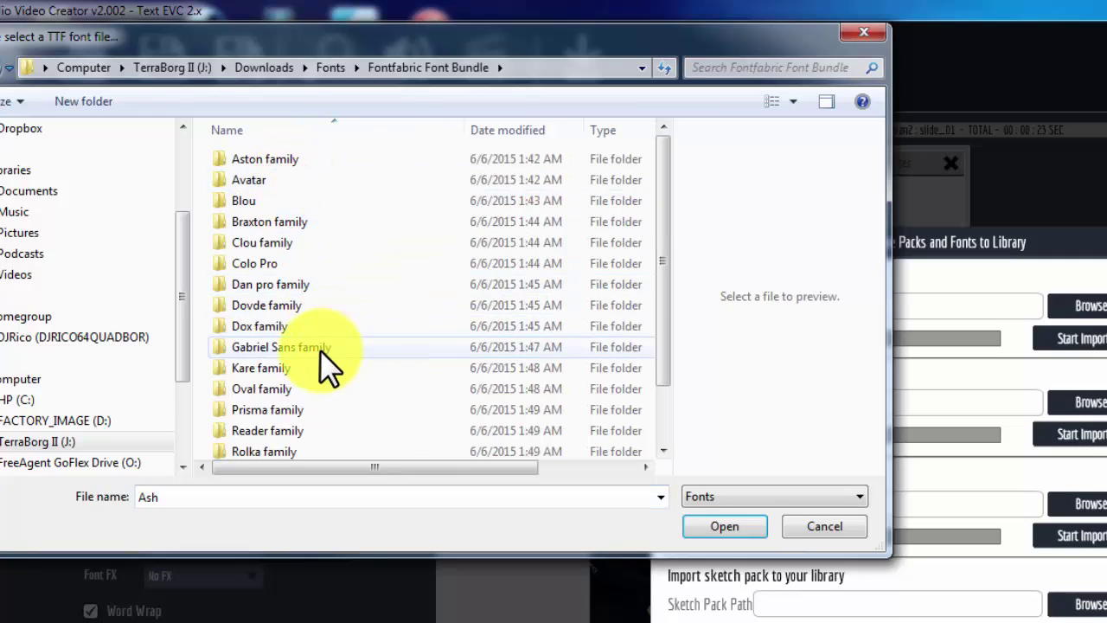
{"action": "double_click", "coordinate": [270, 391]}
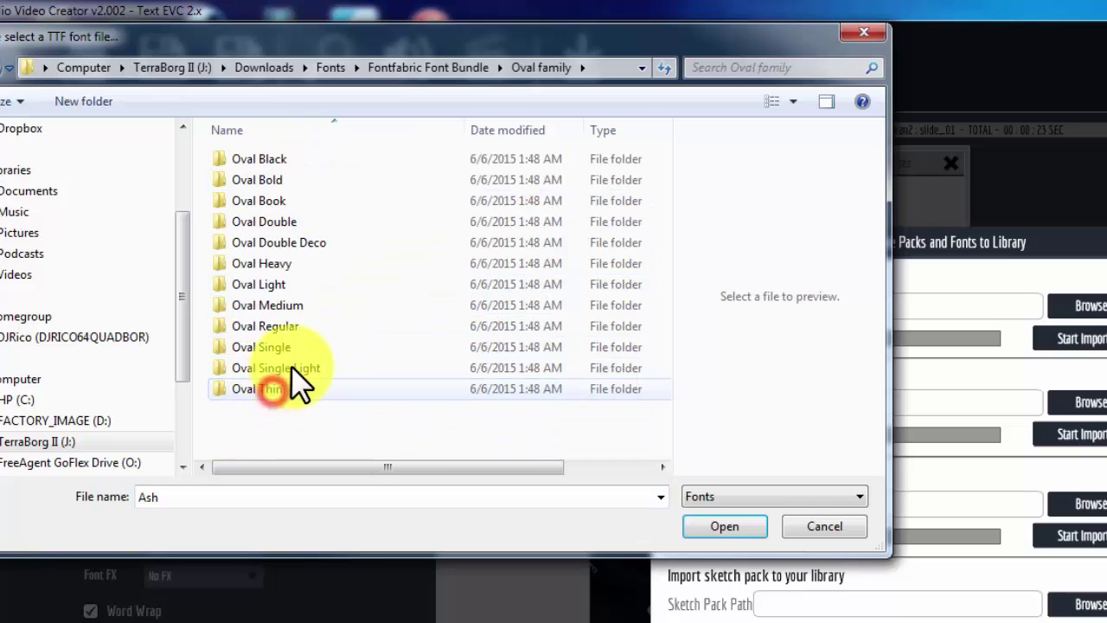
{"action": "double_click", "coordinate": [265, 306]}
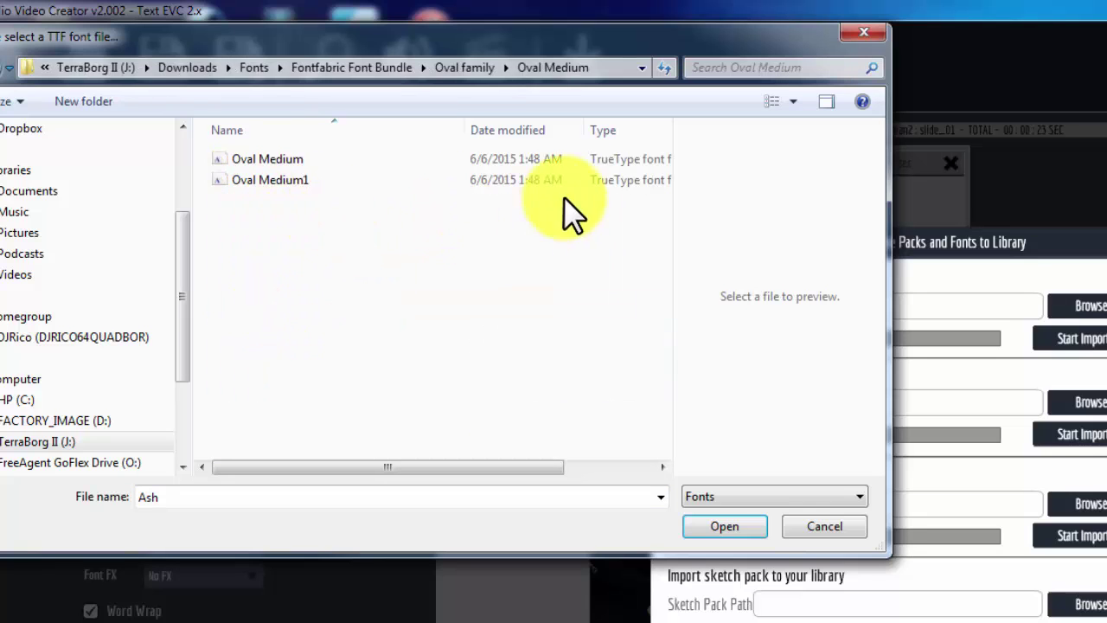
{"action": "left_click_drag", "start_coordinate": [467, 130], "coordinate": [384, 130]}
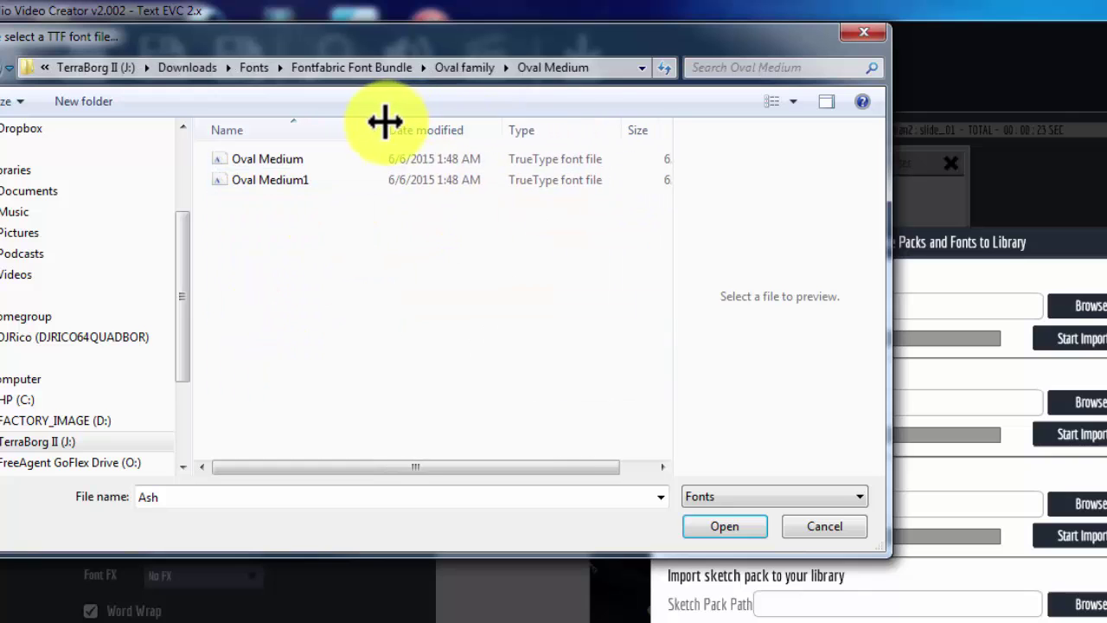
{"action": "left_click", "coordinate": [277, 158]}
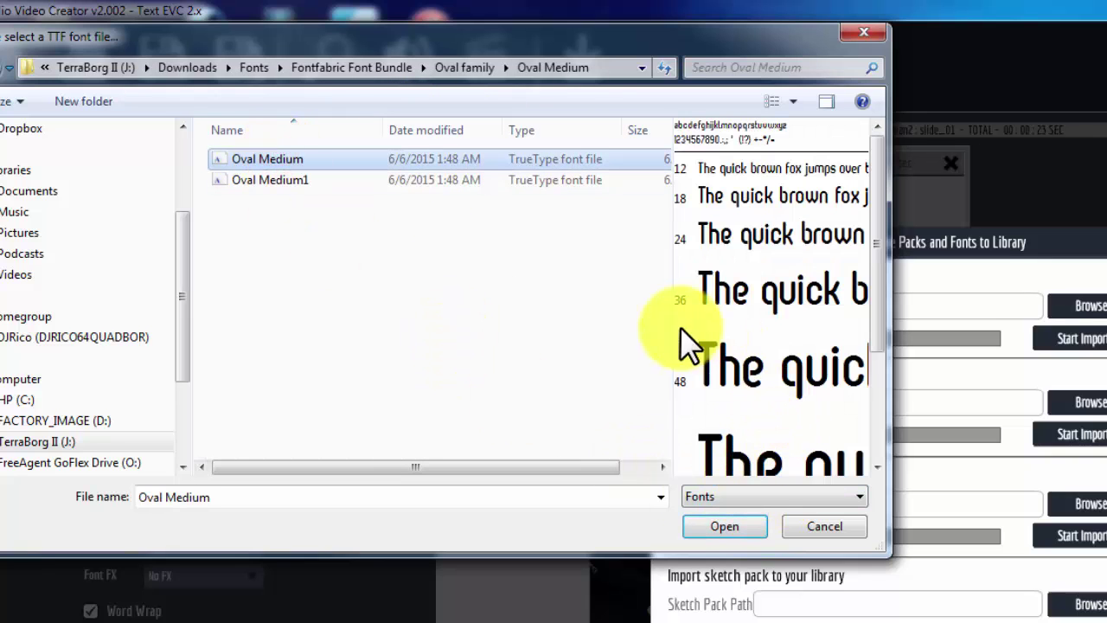
{"action": "left_click", "coordinate": [261, 180]}
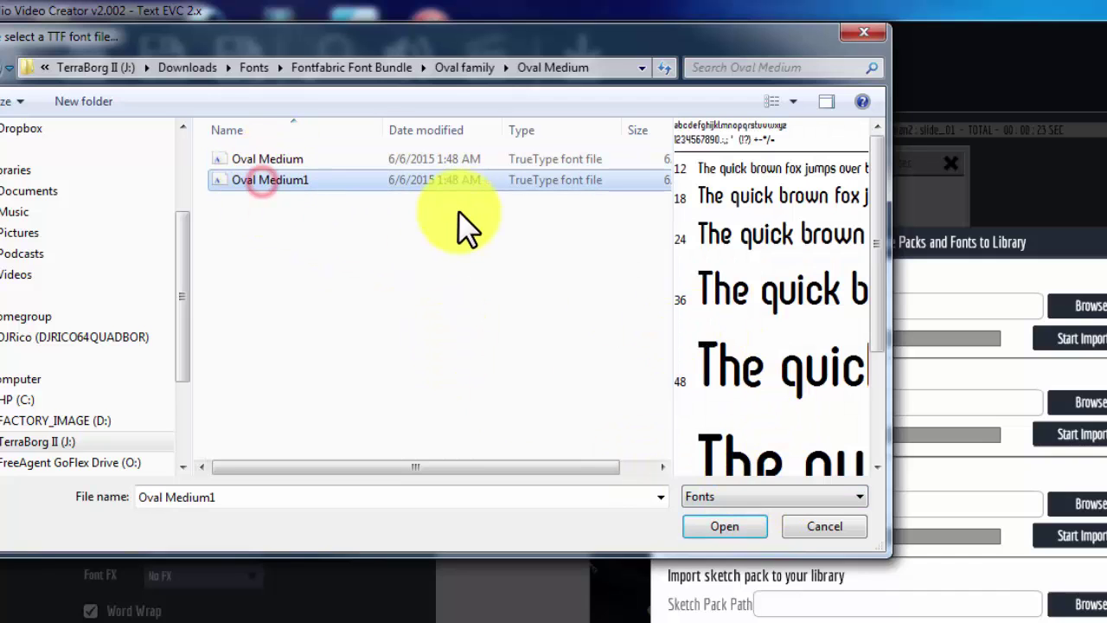
- Import the Oval Bold TTF font from the Oval Bold folder of the Oval family into the library
{"action": "left_click", "coordinate": [464, 67]}
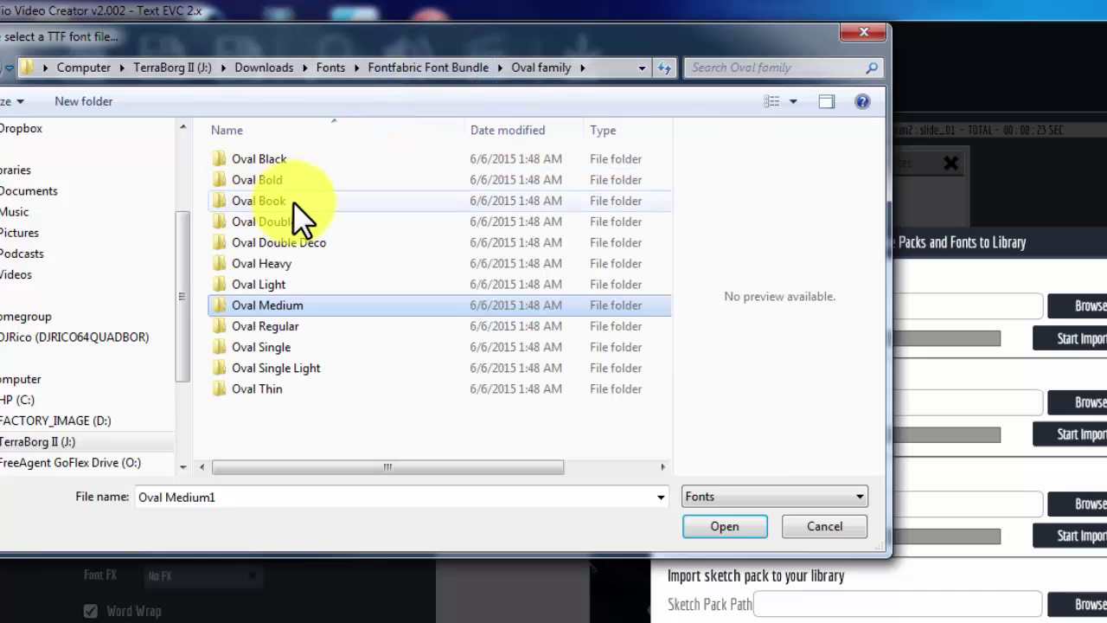
{"action": "double_click", "coordinate": [261, 181]}
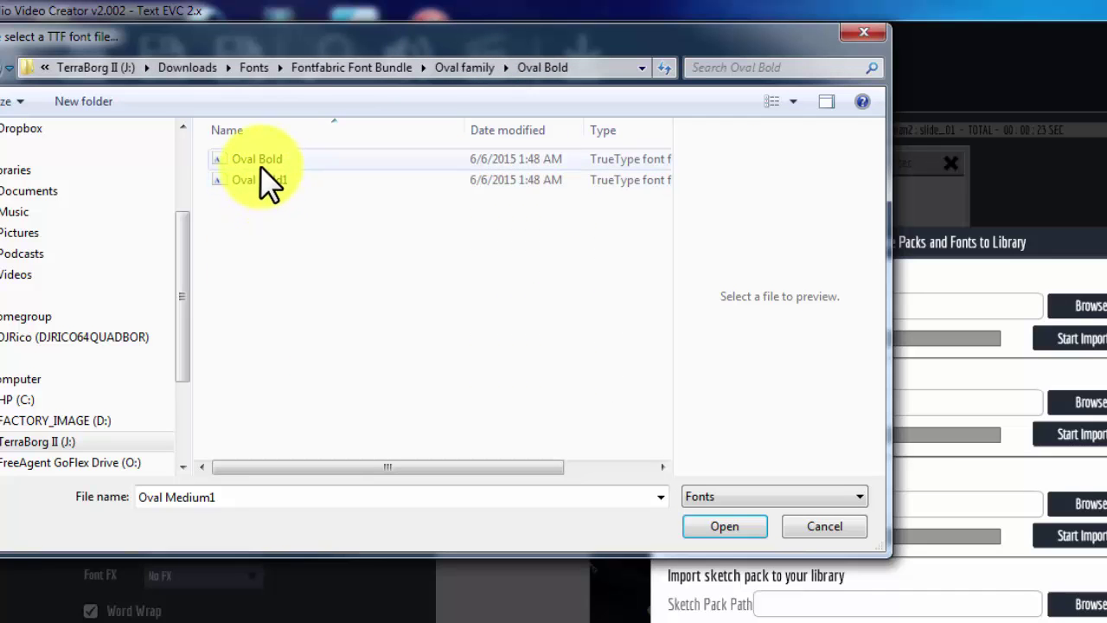
{"action": "left_click", "coordinate": [260, 162]}
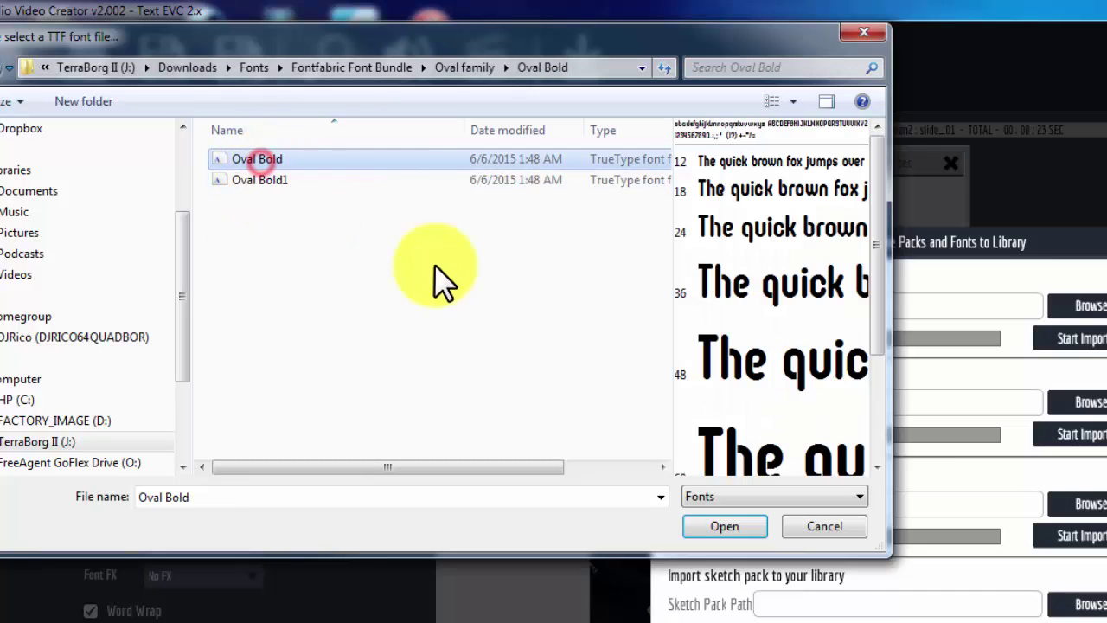
{"action": "left_click", "coordinate": [737, 527]}
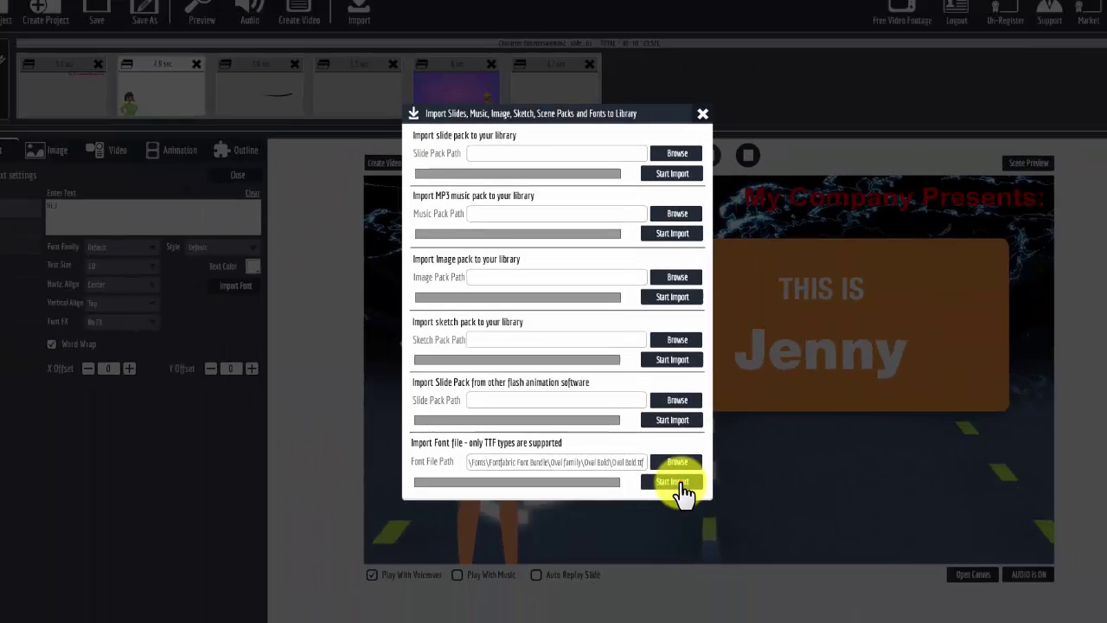
{"action": "left_click", "coordinate": [916, 485]}
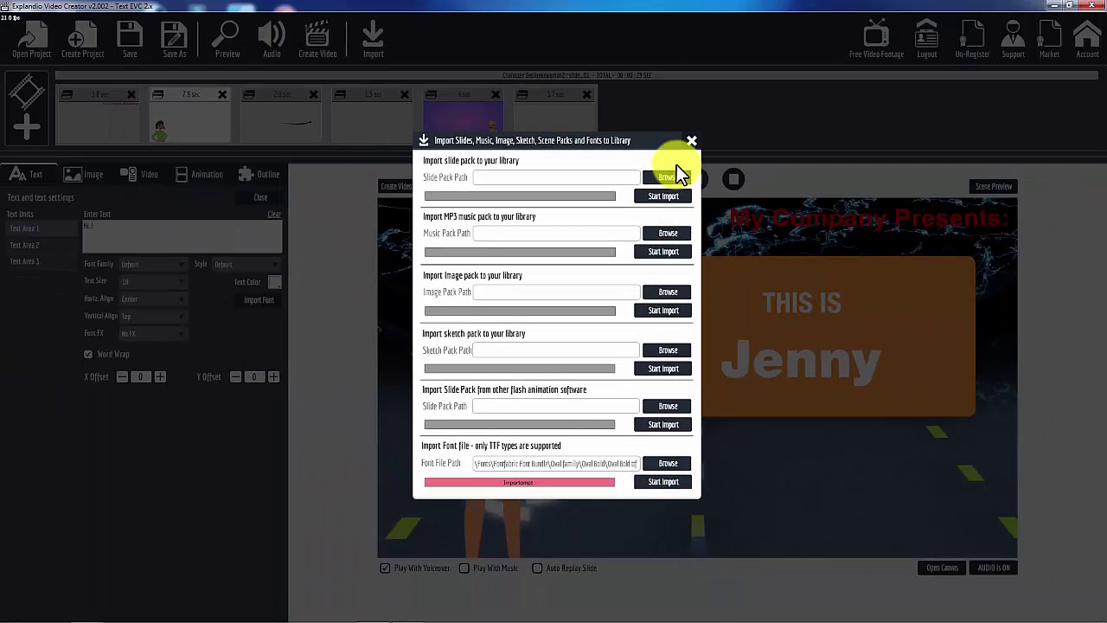
{"action": "left_click", "coordinate": [692, 141]}
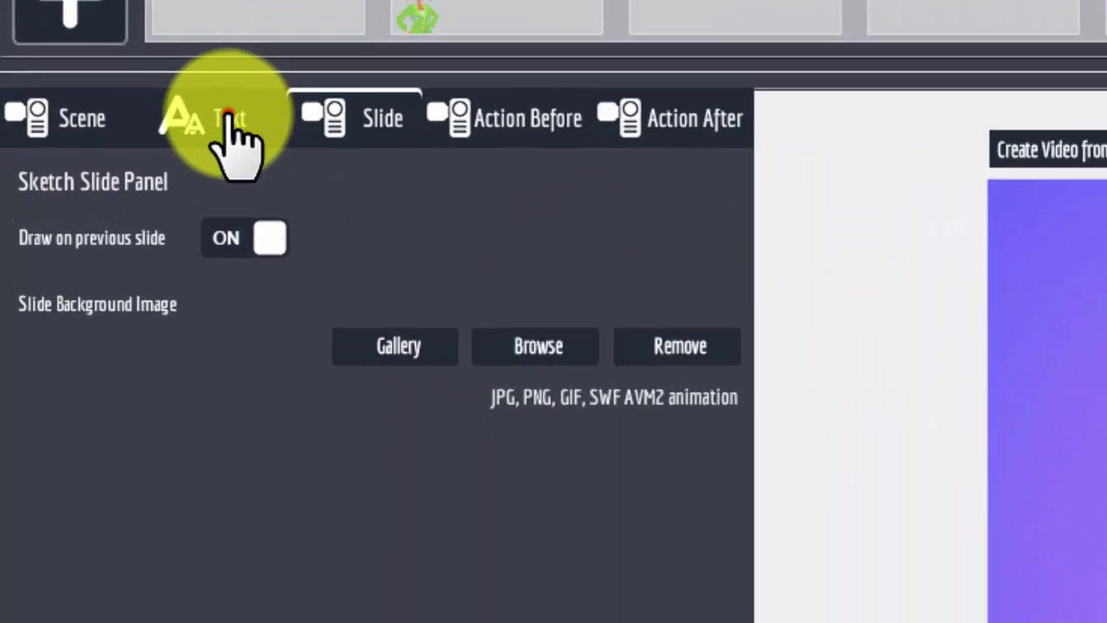
- Format the "Default Text Sketch" slide's text with Draw Fill Text, red text color and the Strong Shaddow font effect
{"action": "left_click", "coordinate": [164, 154]}
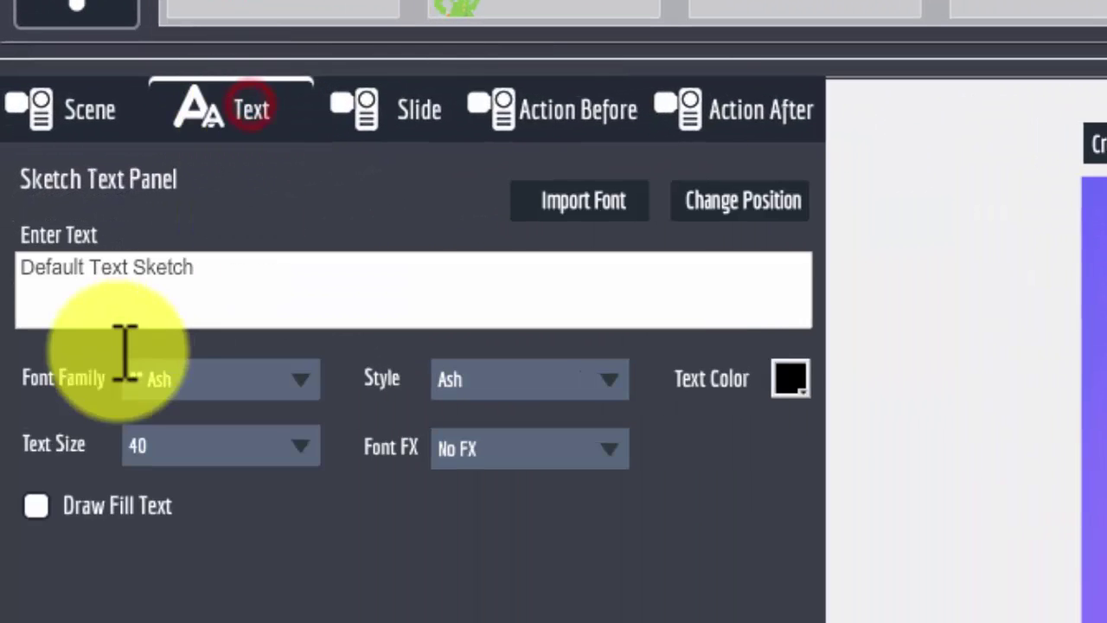
{"action": "left_click", "coordinate": [22, 384]}
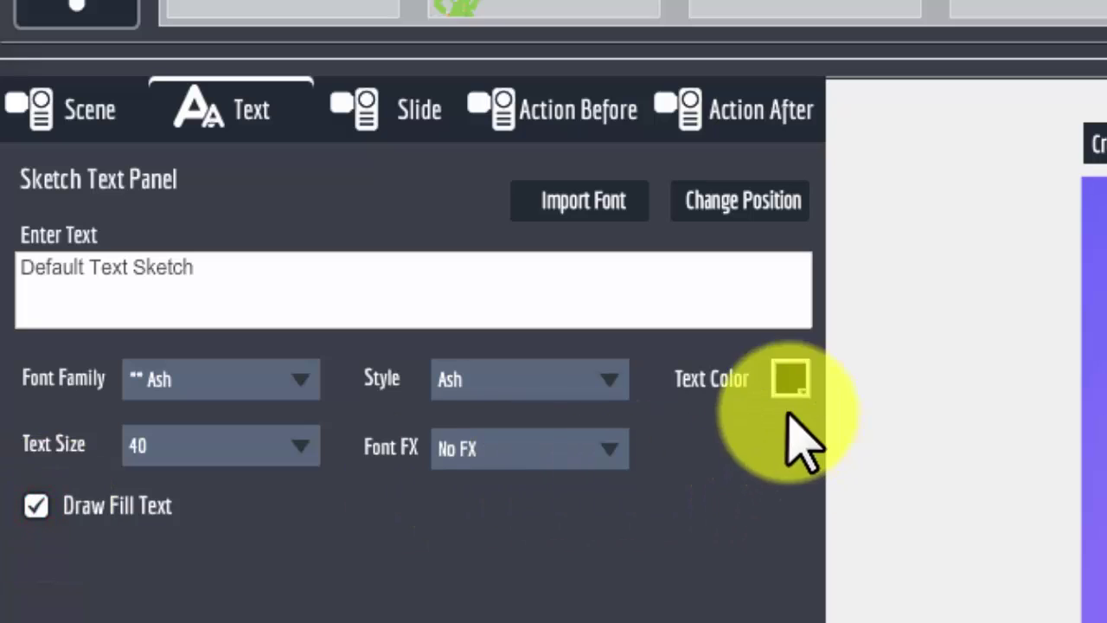
{"action": "left_click", "coordinate": [790, 383]}
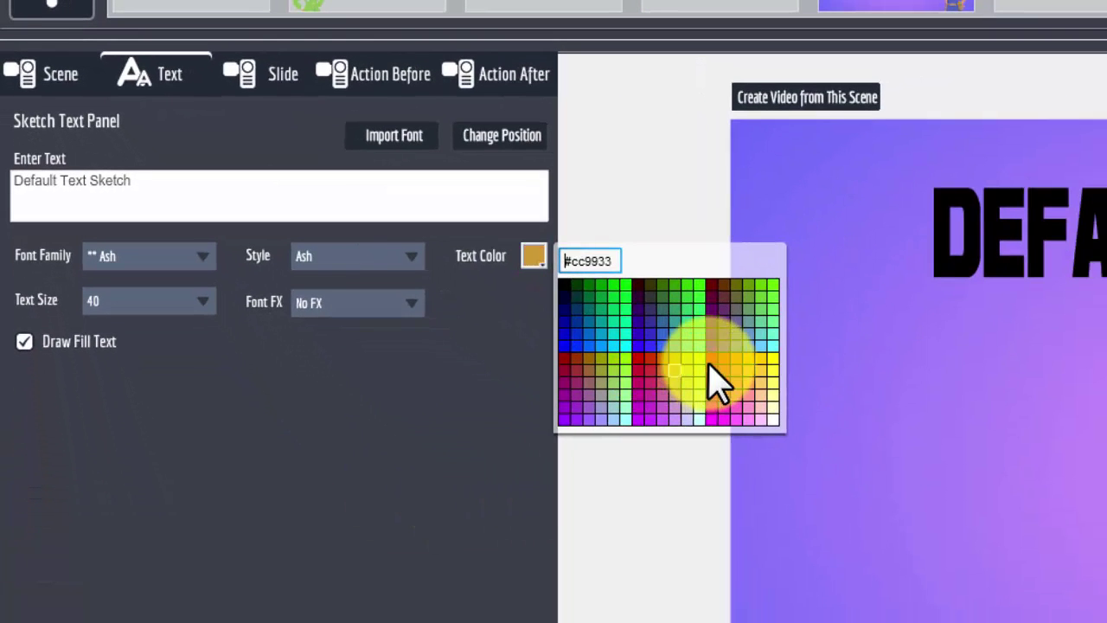
{"action": "left_click", "coordinate": [876, 442]}
{"action": "left_click", "coordinate": [338, 304]}
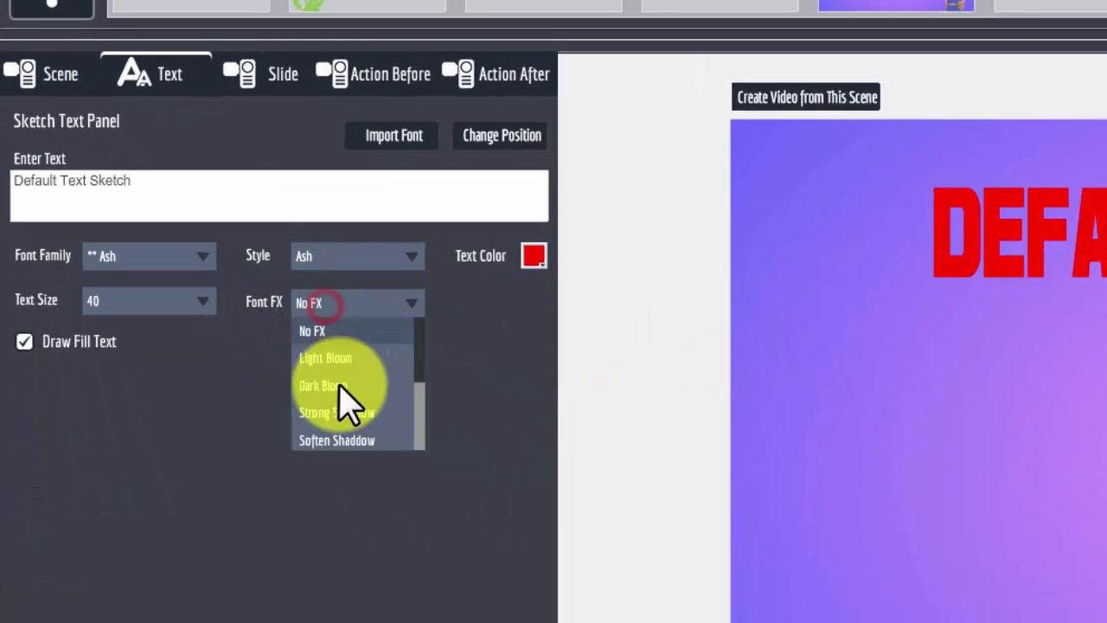
{"action": "left_click", "coordinate": [338, 409]}
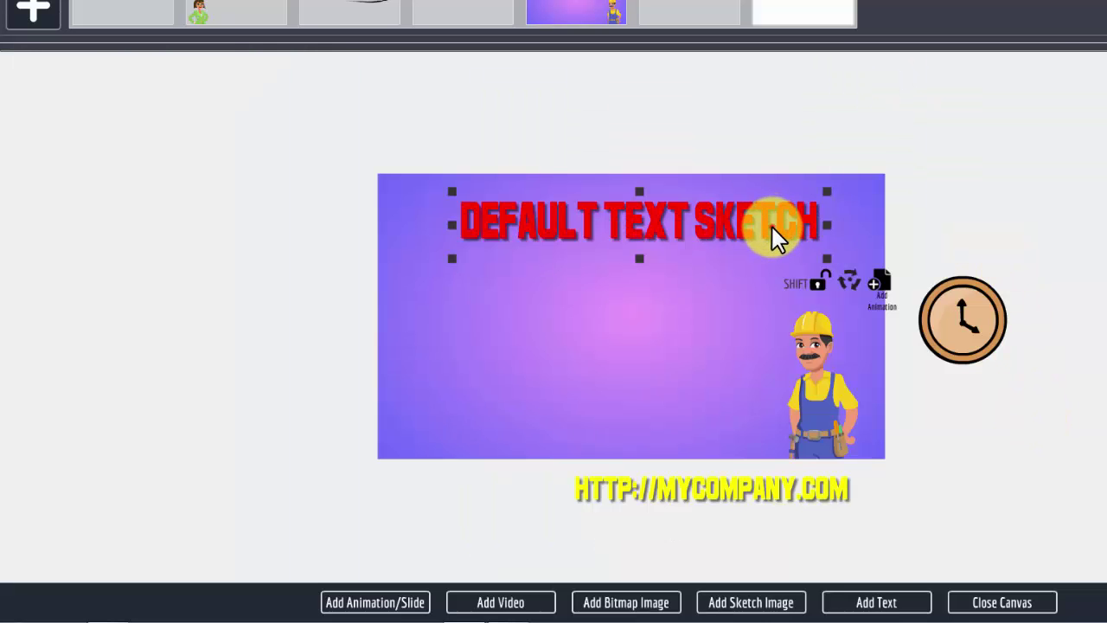
- Move the red "Default Text Sketch" text to the scene's lower-left area, beside the construction guy, and close the canvas
{"action": "mouse_move", "coordinate": [772, 226]}
{"action": "left_mouse_down"}
{"action": "mouse_move", "coordinate": [706, 222]}
{"action": "mouse_move", "coordinate": [692, 430]}
{"action": "left_mouse_up"}
{"action": "left_click_drag", "start_coordinate": [750, 462], "coordinate": [687, 434]}
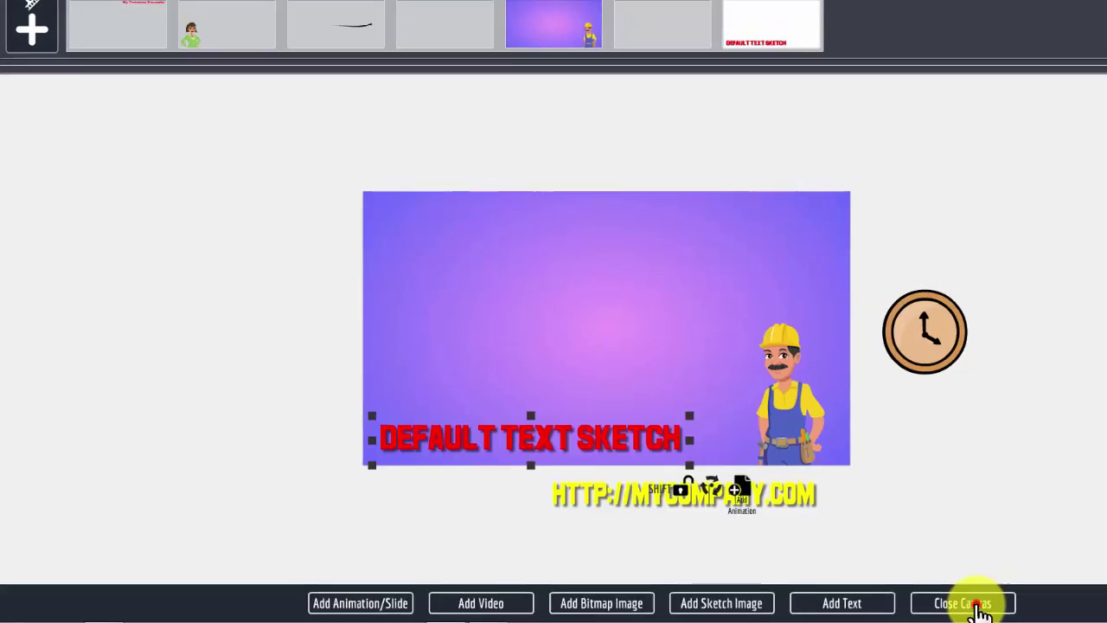
{"action": "left_click", "coordinate": [976, 604]}
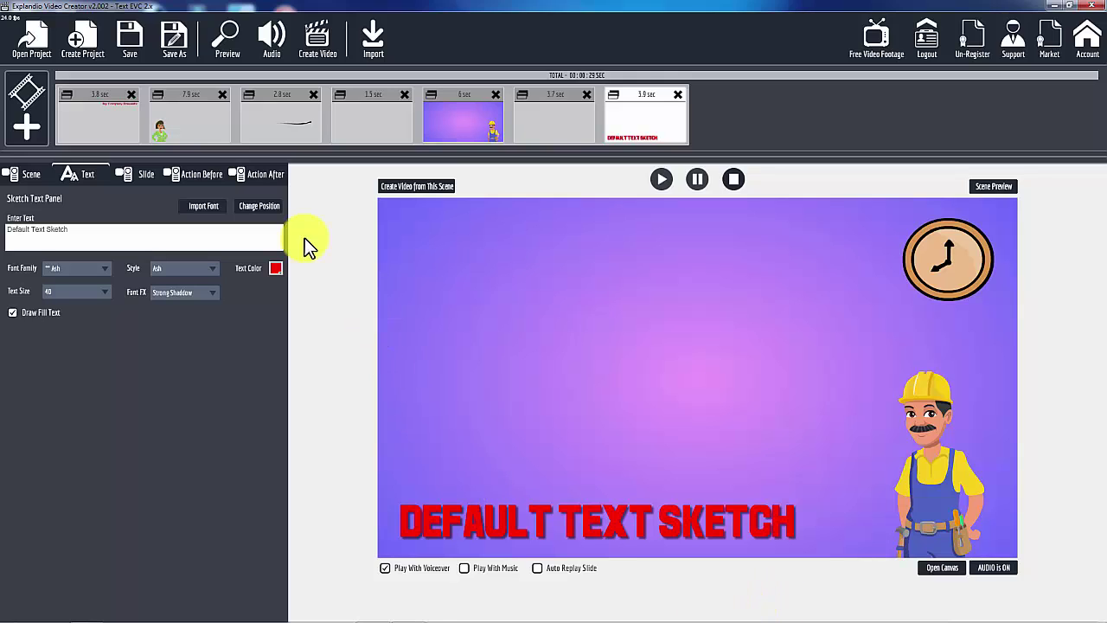
- Export the scene as "my test" in the existing My Scenes category, saving a copy to the collection
{"action": "left_click", "coordinate": [19, 175]}
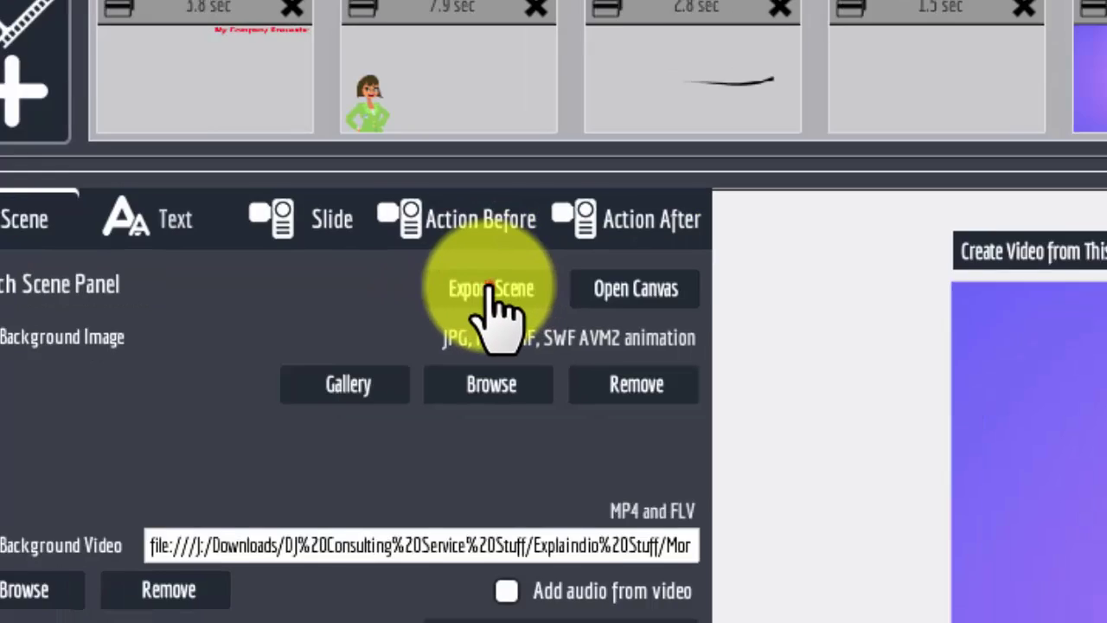
{"action": "left_click", "coordinate": [551, 308]}
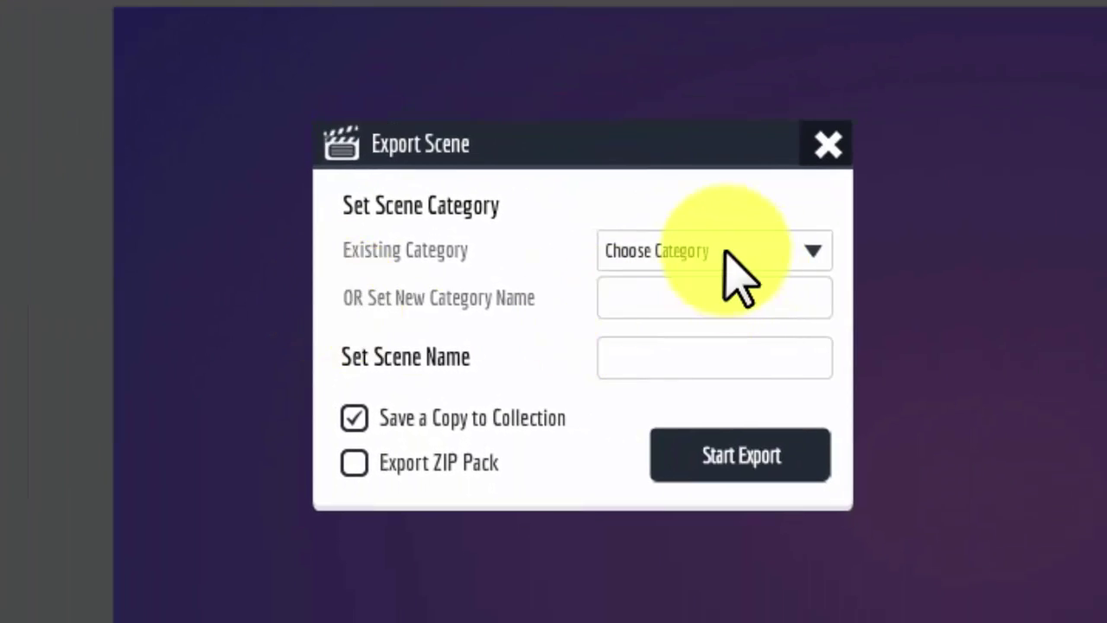
{"action": "left_click", "coordinate": [1086, 378]}
{"action": "left_click", "coordinate": [664, 327]}
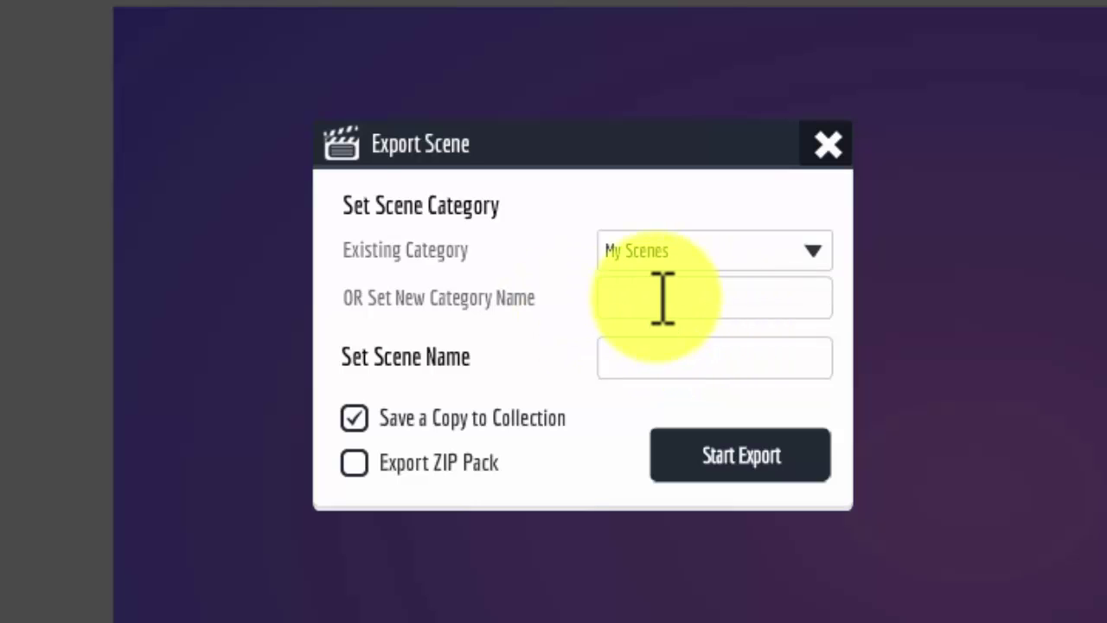
{"action": "left_click", "coordinate": [642, 358]}
{"action": "type", "text": "my test"}
{"action": "left_click", "coordinate": [729, 455]}
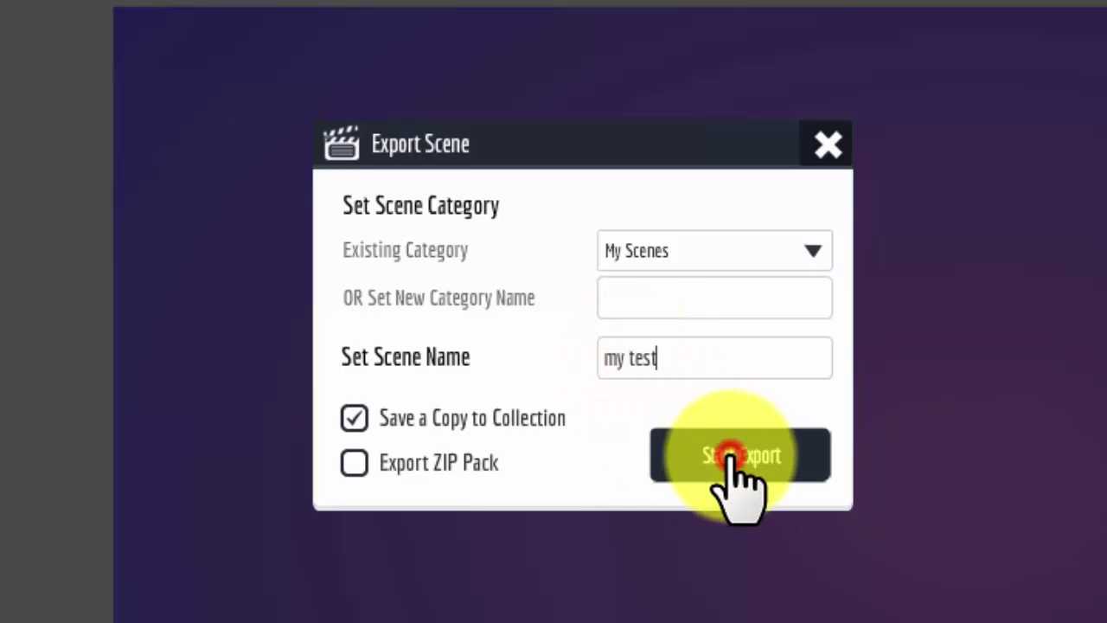
{"action": "left_click", "coordinate": [603, 454]}
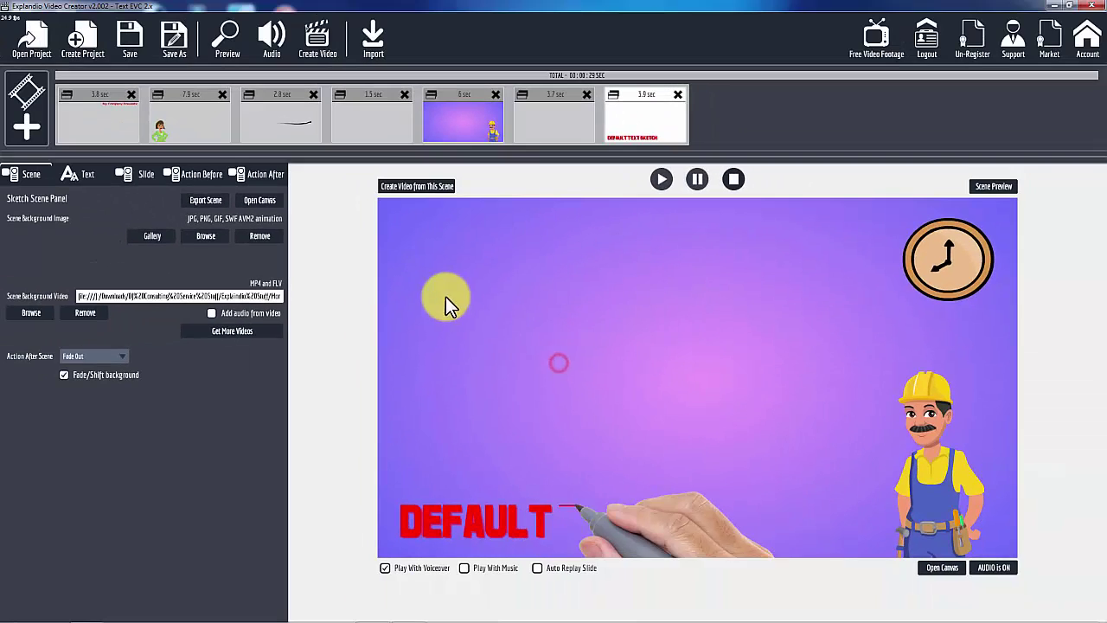